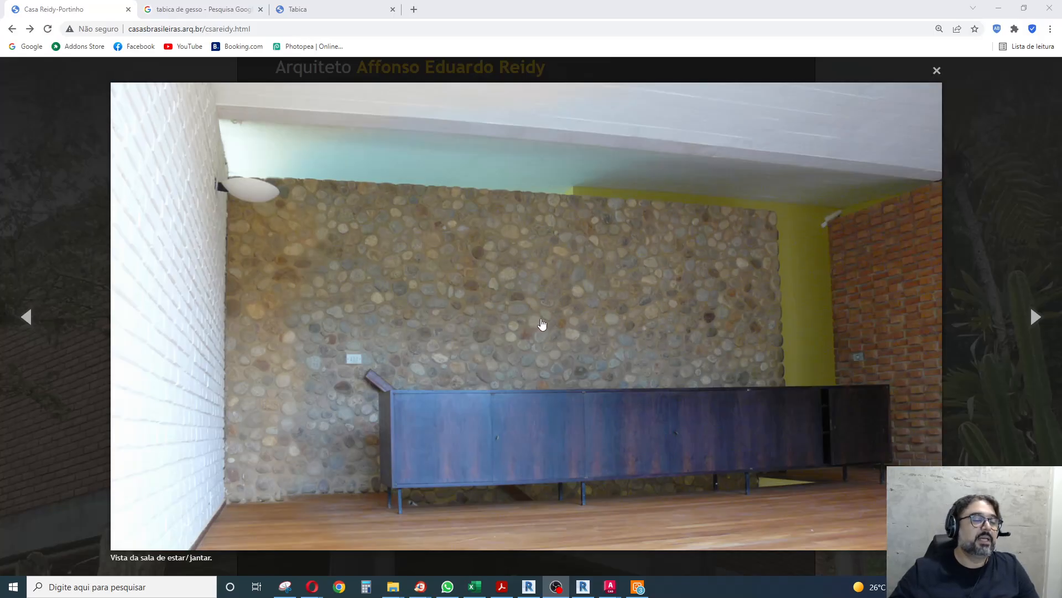
Switch to Revit and open the +3.05 - 1º Pavimento floor plan.
click(527, 587)
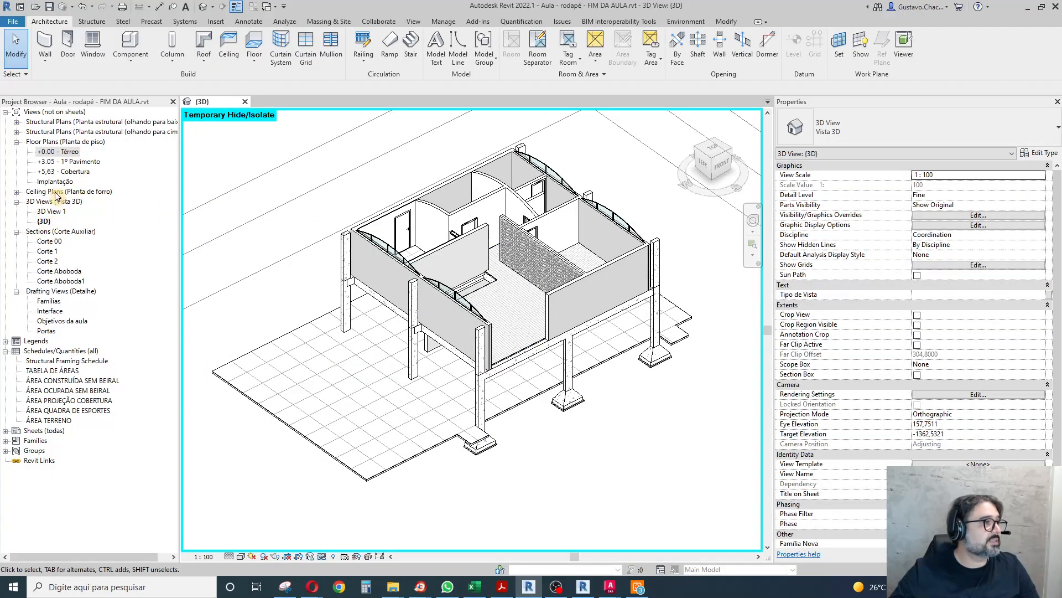
double_click(68, 162)
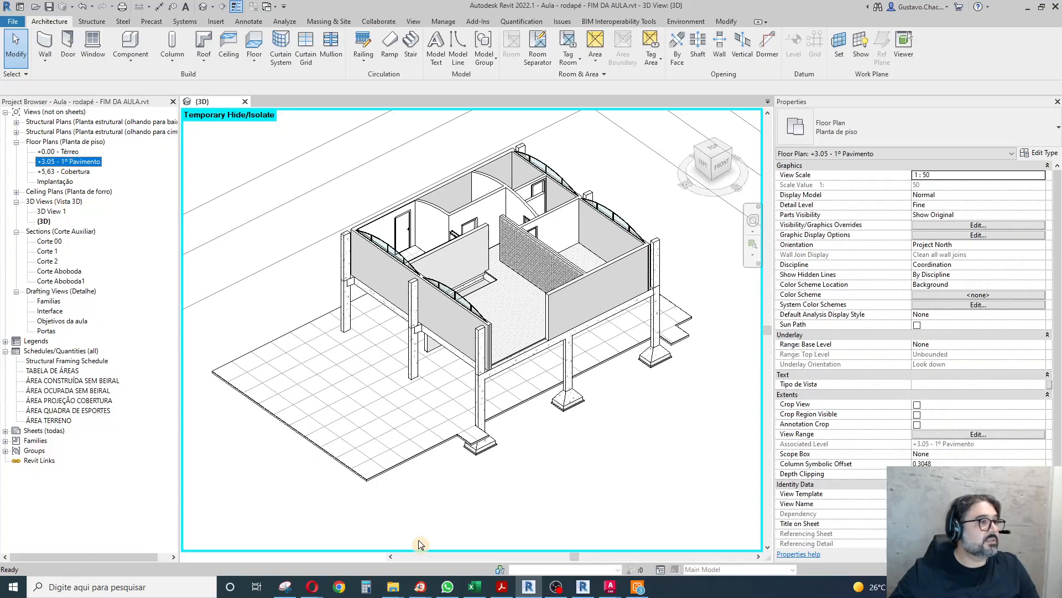
scroll(560, 258, up, 5)
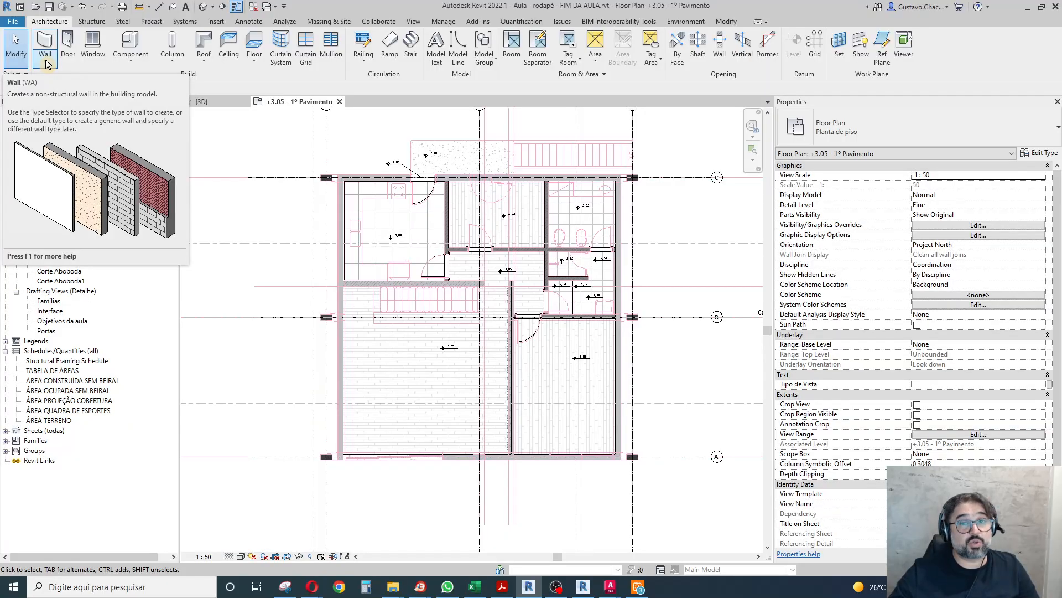
click(47, 64)
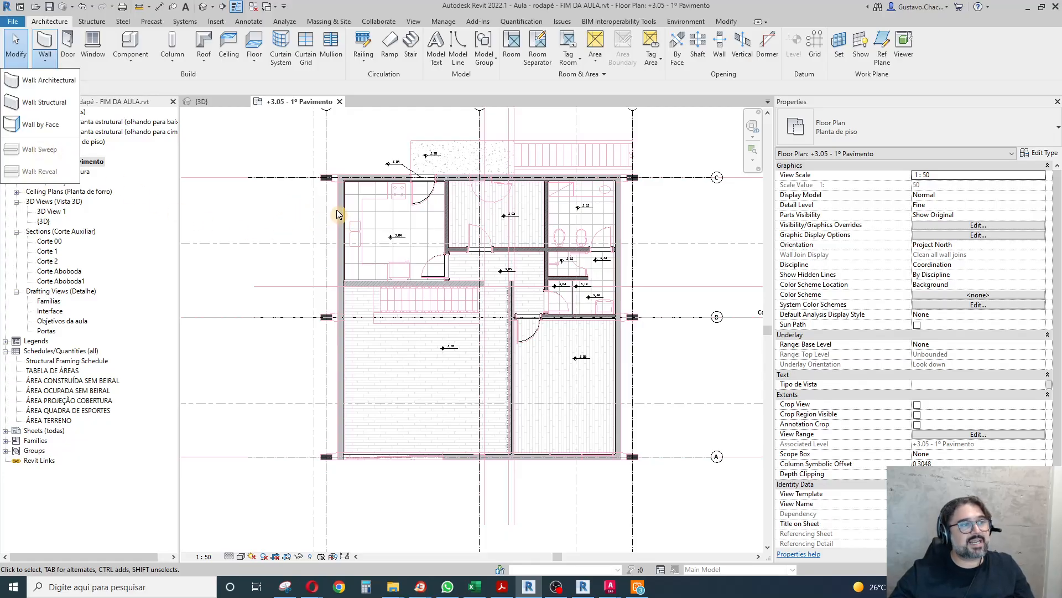
click(16, 44)
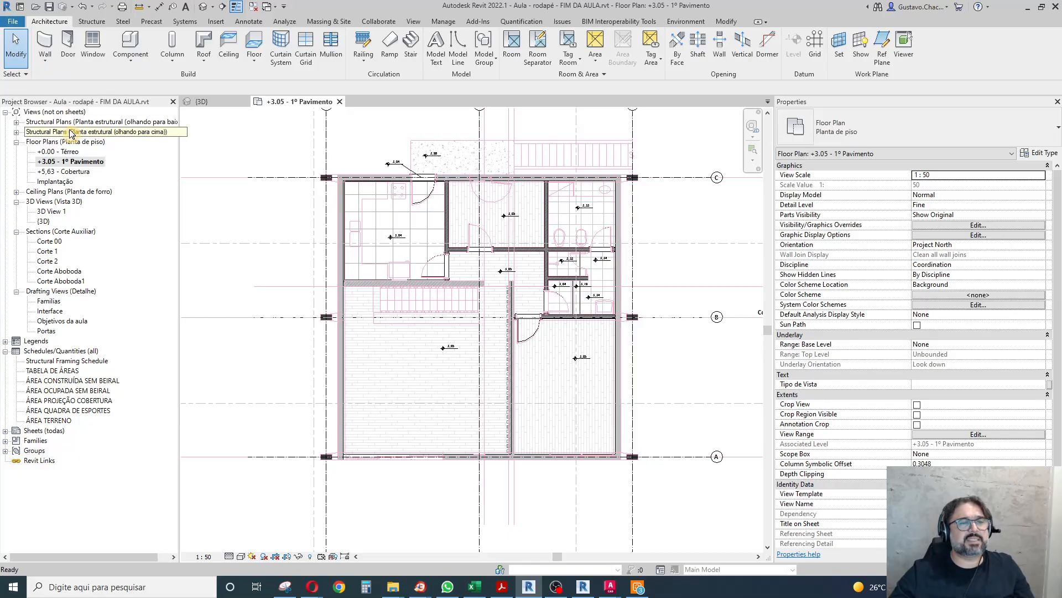
Examine the type properties and layer structure of the Alvenaria 20cm (externa) exterior wall without changing them.
click(327, 235)
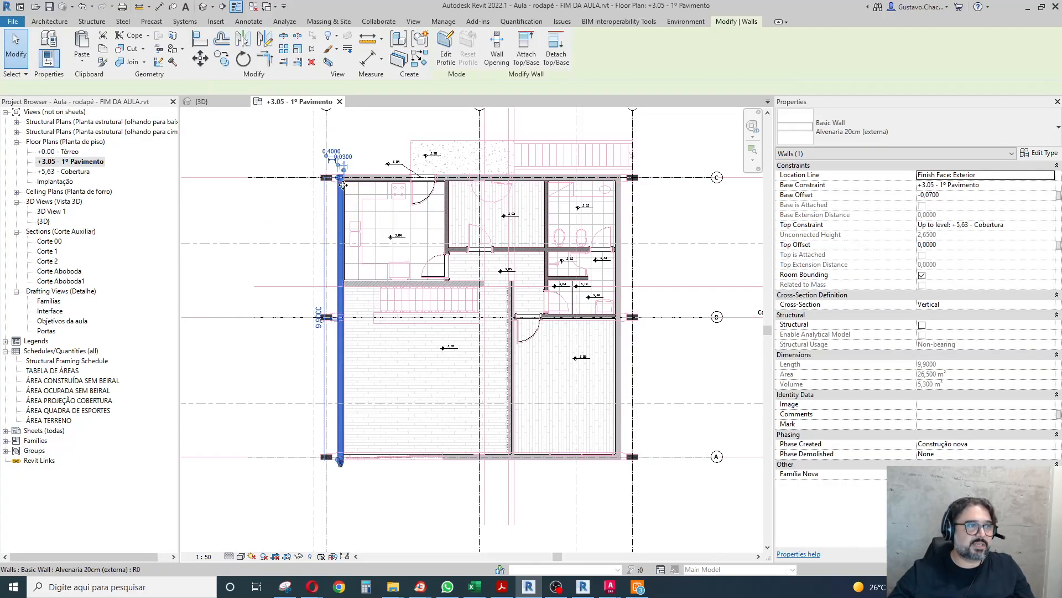
click(1039, 153)
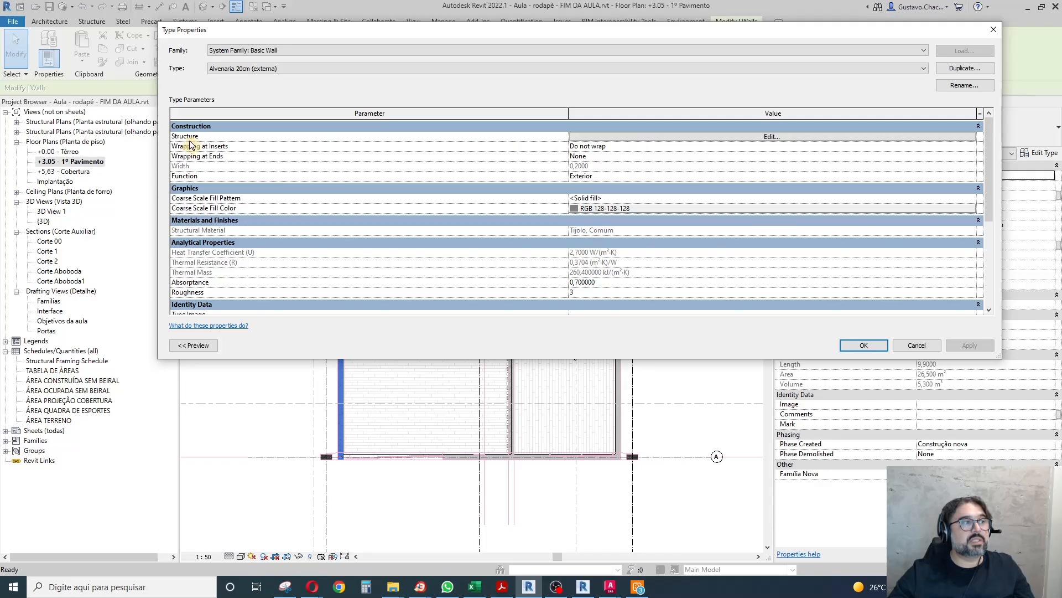
click(657, 138)
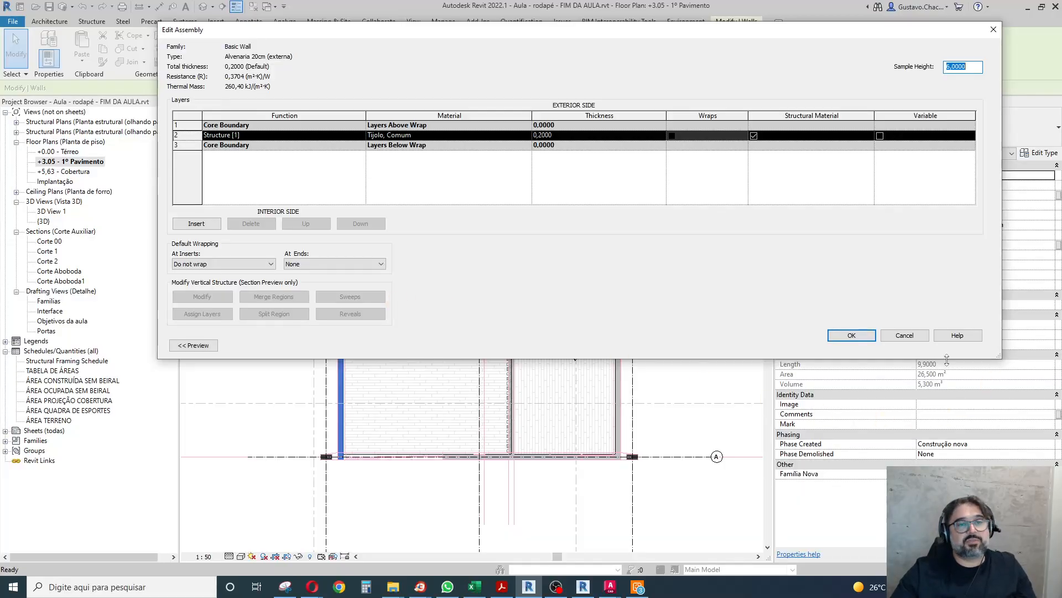
click(906, 335)
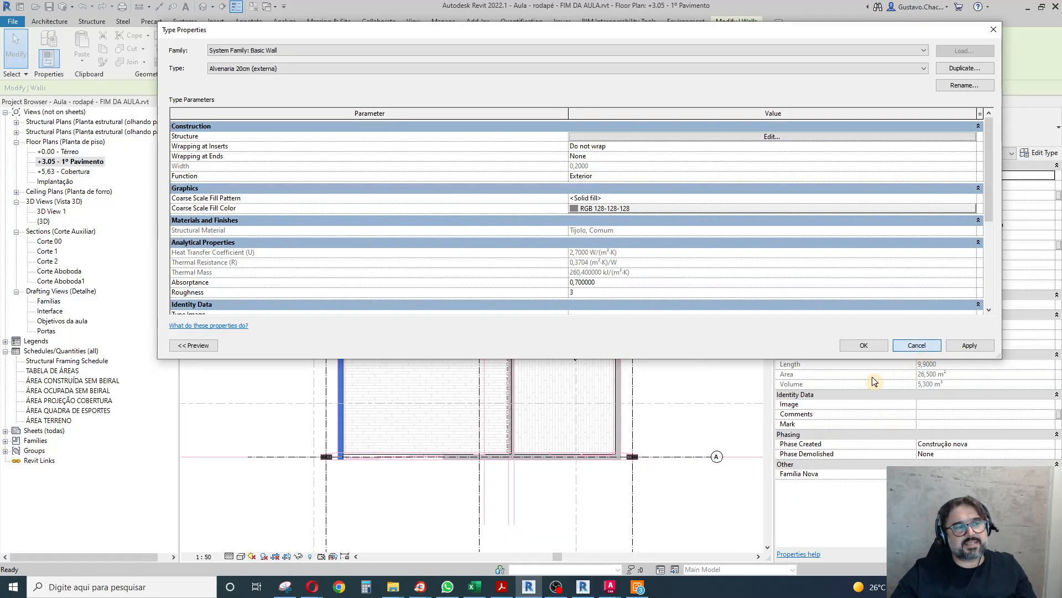
click(917, 346)
click(231, 268)
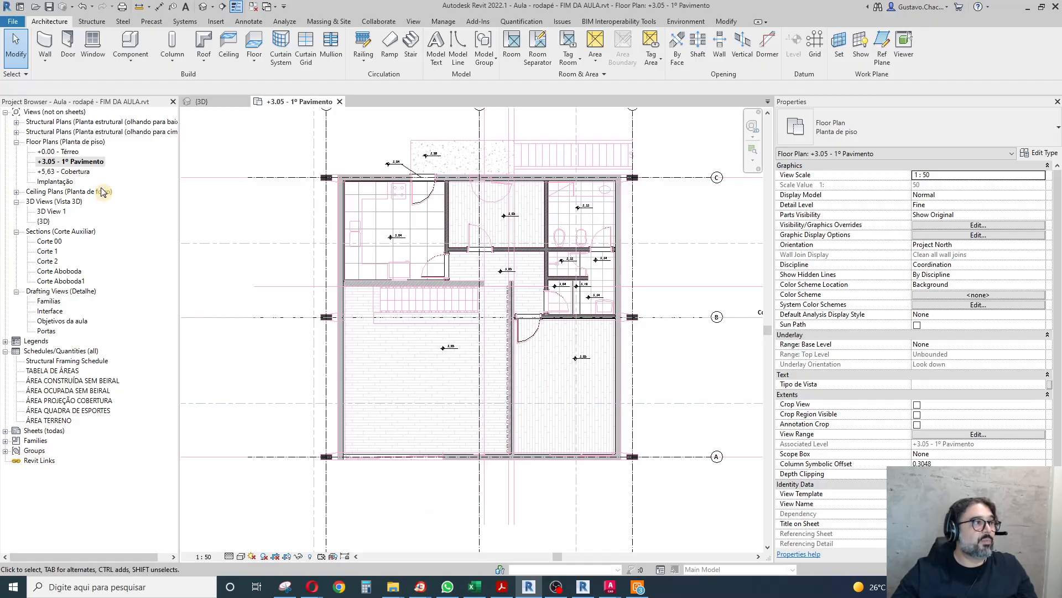
Open the default 3D view with the living room's interior wall faces in sight.
click(44, 58)
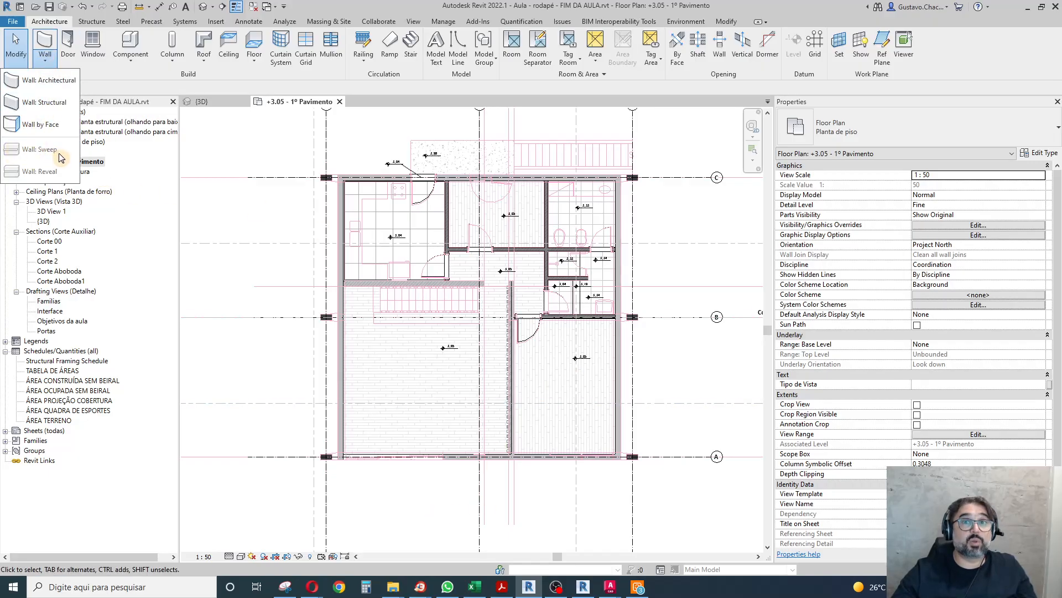
click(259, 363)
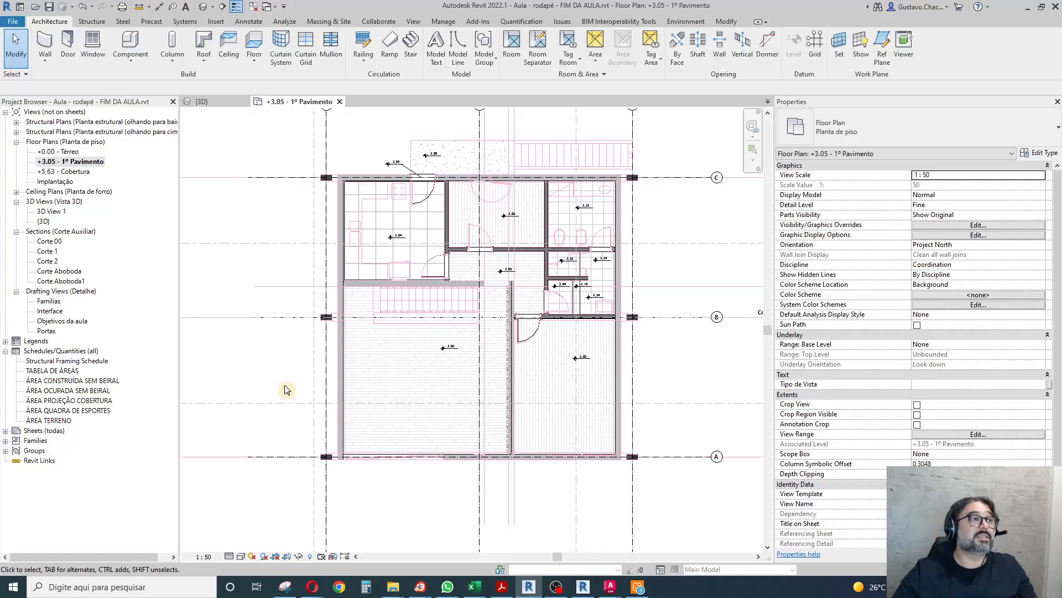
click(253, 7)
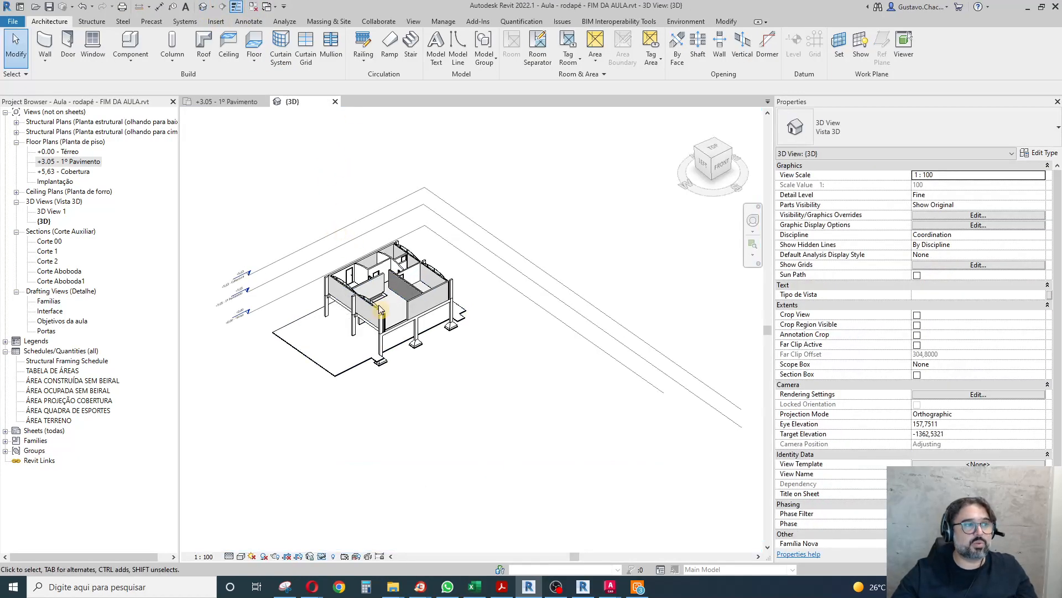
scroll(371, 291, up, 5)
middle_drag(382, 301, 477, 477)
scroll(505, 249, down, 3)
scroll(506, 438, up, 2)
shift+middle_drag(621, 463, 376, 470)
scroll(395, 289, down, 3)
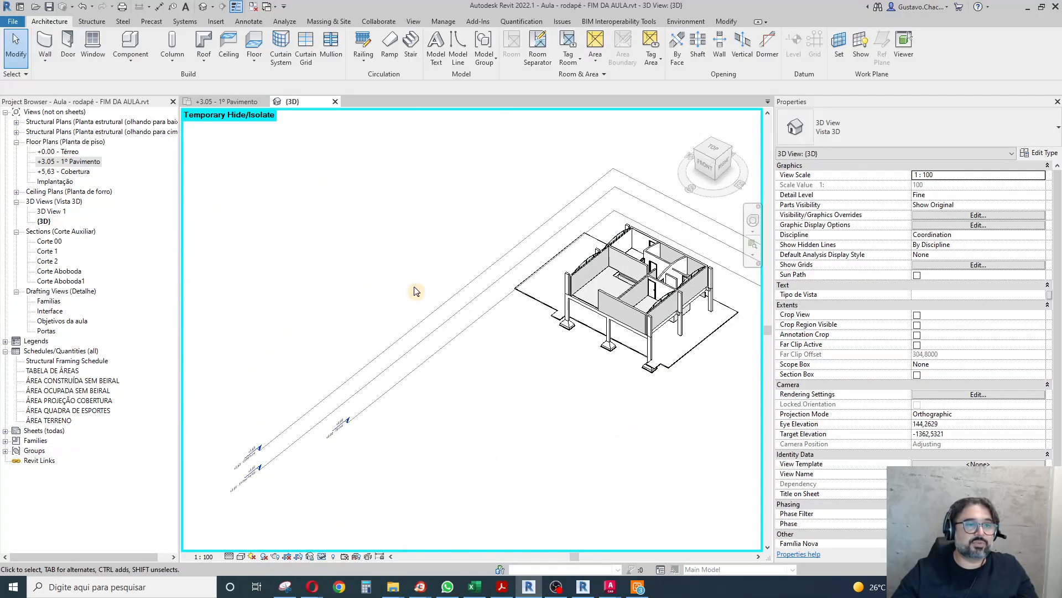
scroll(609, 271, up, 5)
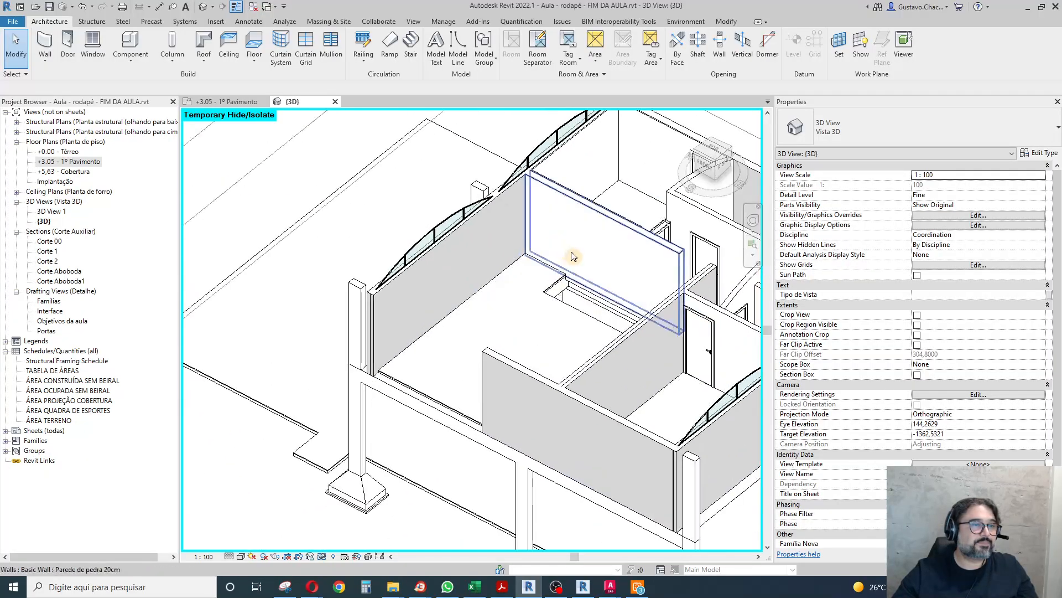
scroll(573, 256, up, 1)
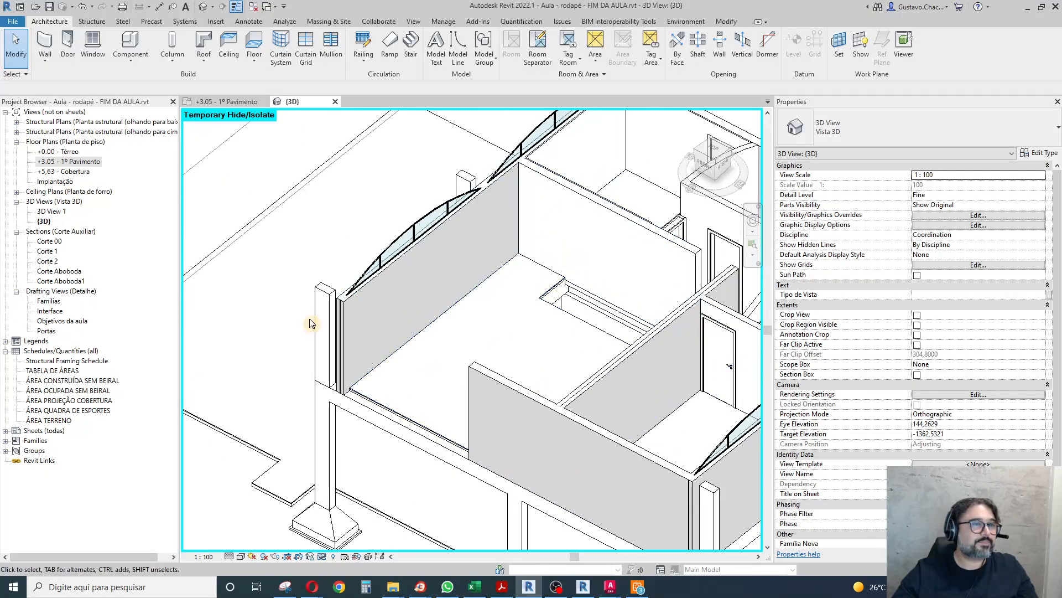
Duplicate the _rufo - parede 25cm wall sweep type as _rodapé 2x3cm and keep it as the active type.
click(45, 61)
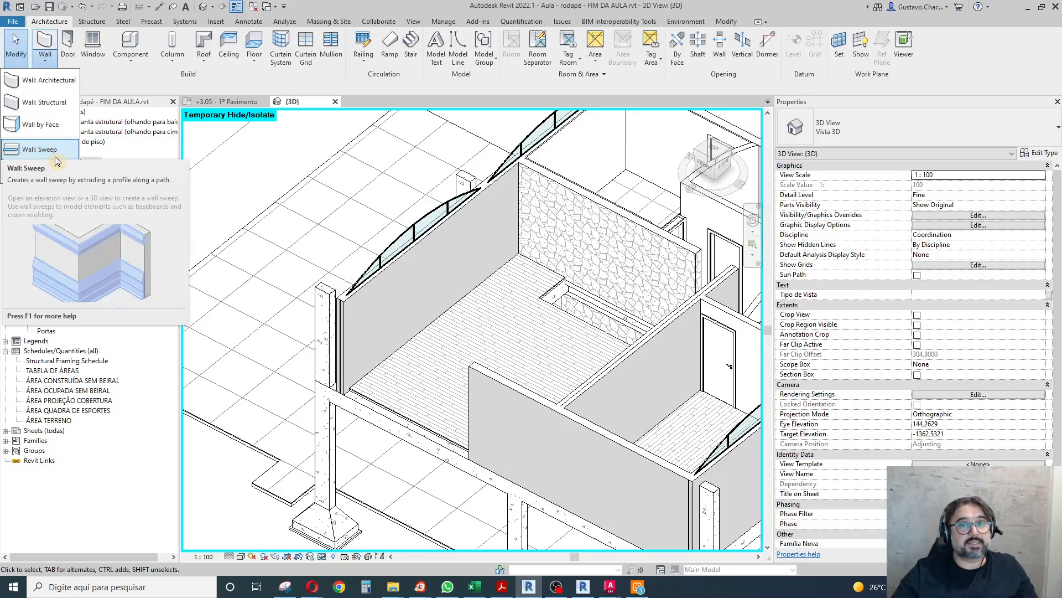
key(Escape)
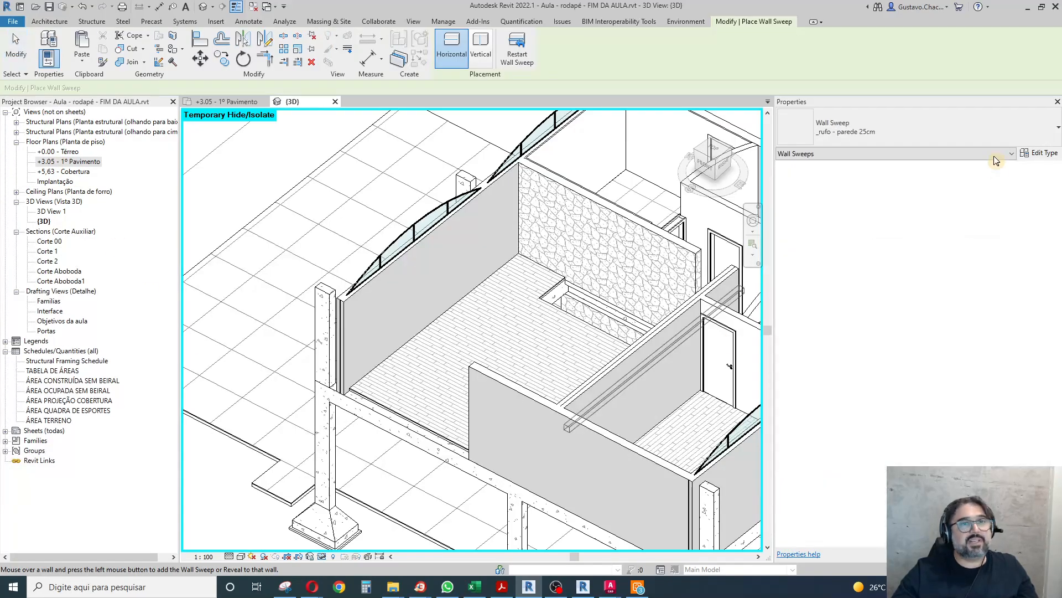
click(912, 137)
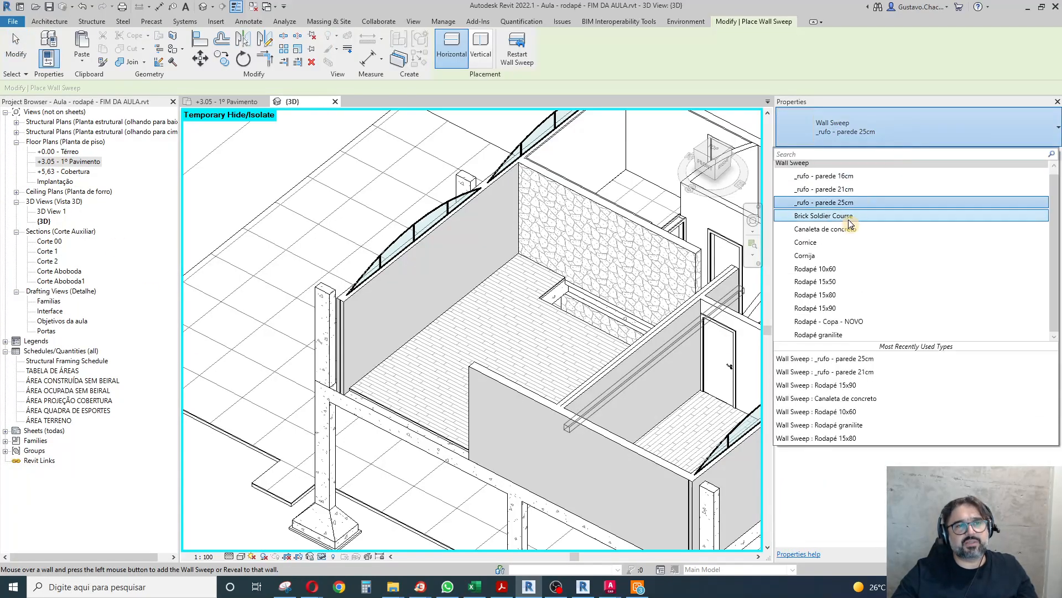
click(836, 203)
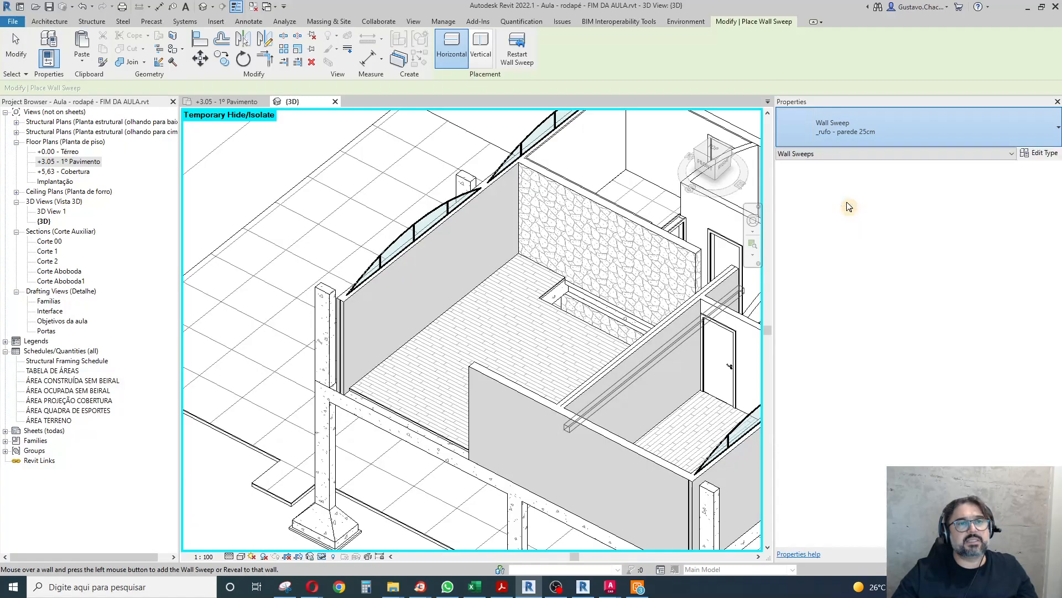
click(1044, 155)
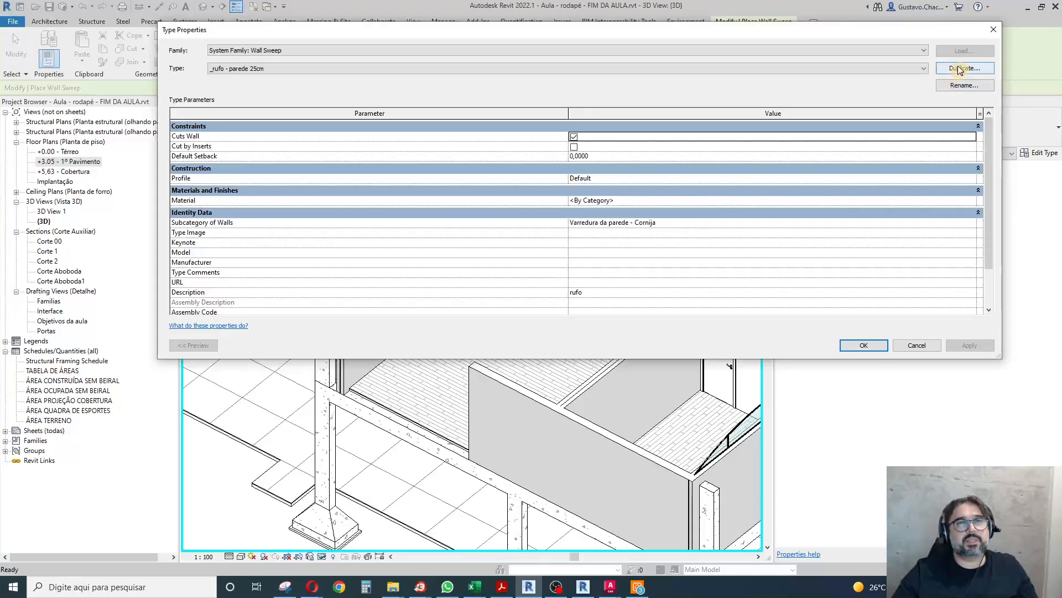
click(960, 69)
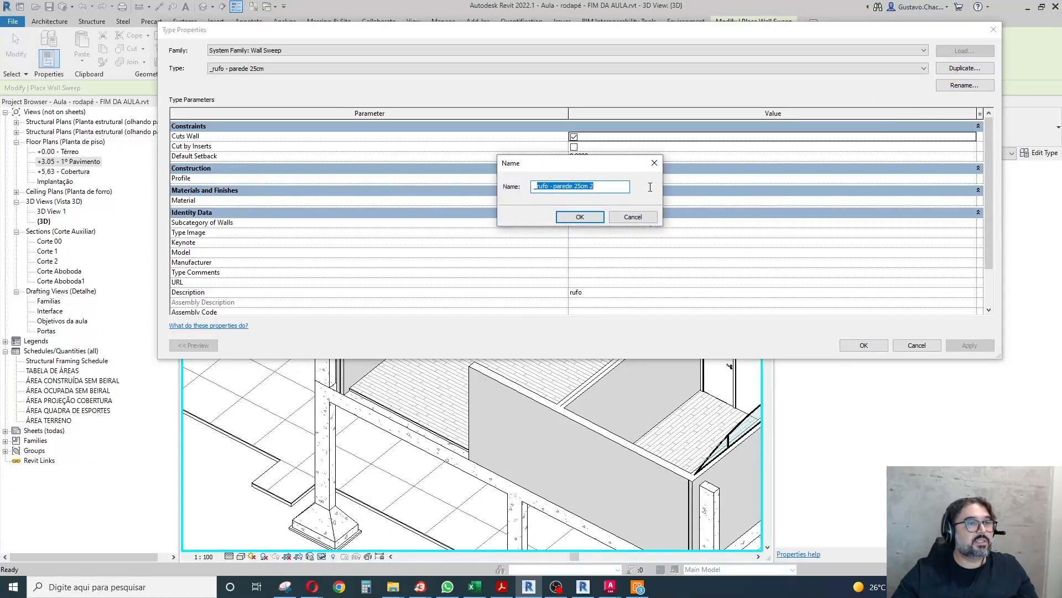
text(_rodapé 2x3cm)
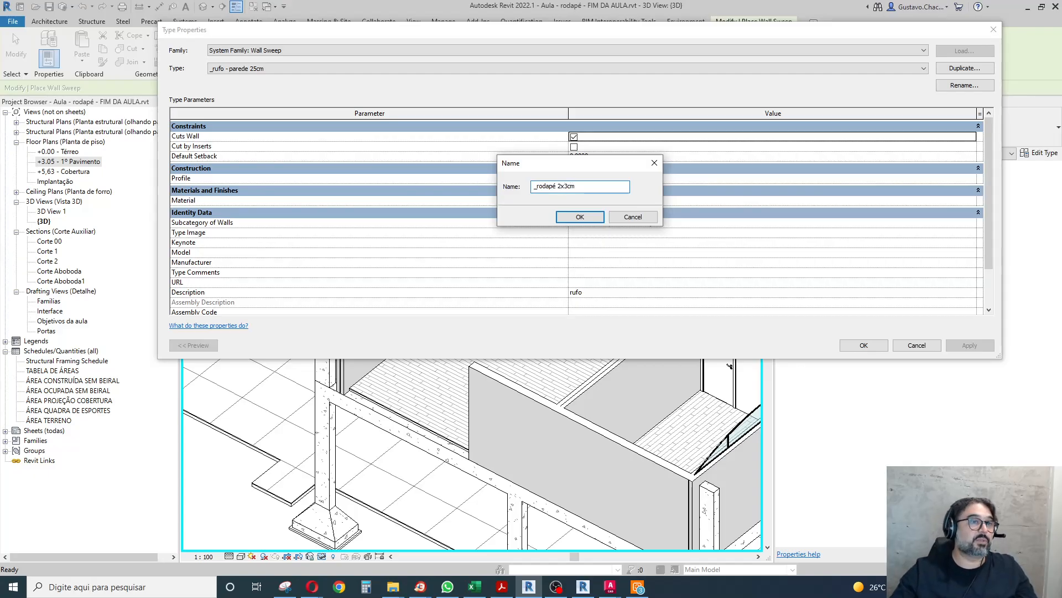
click(581, 217)
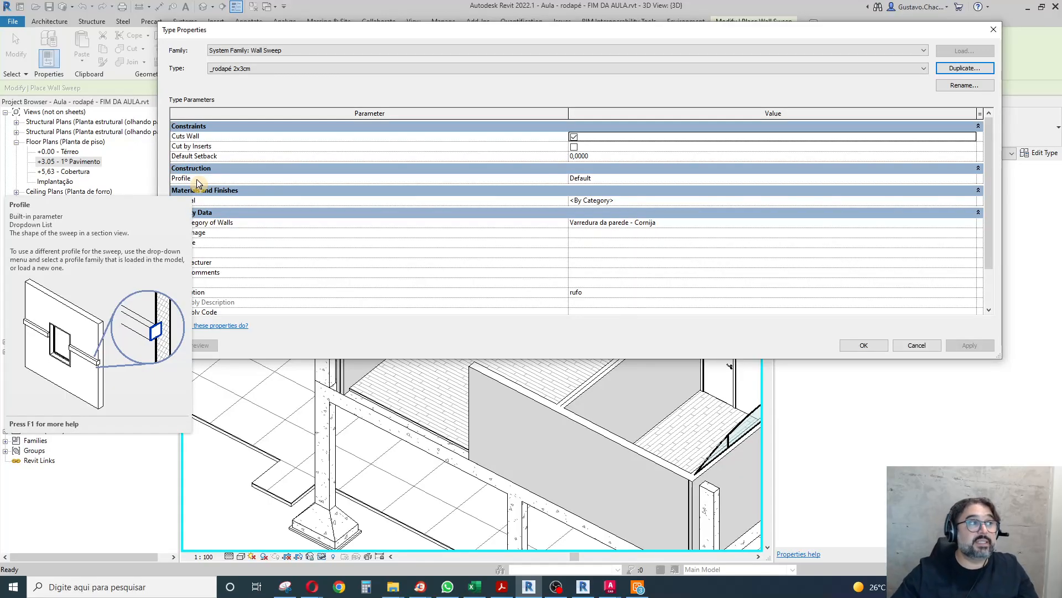
scroll(481, 285, down, 2)
scroll(500, 277, up, 2)
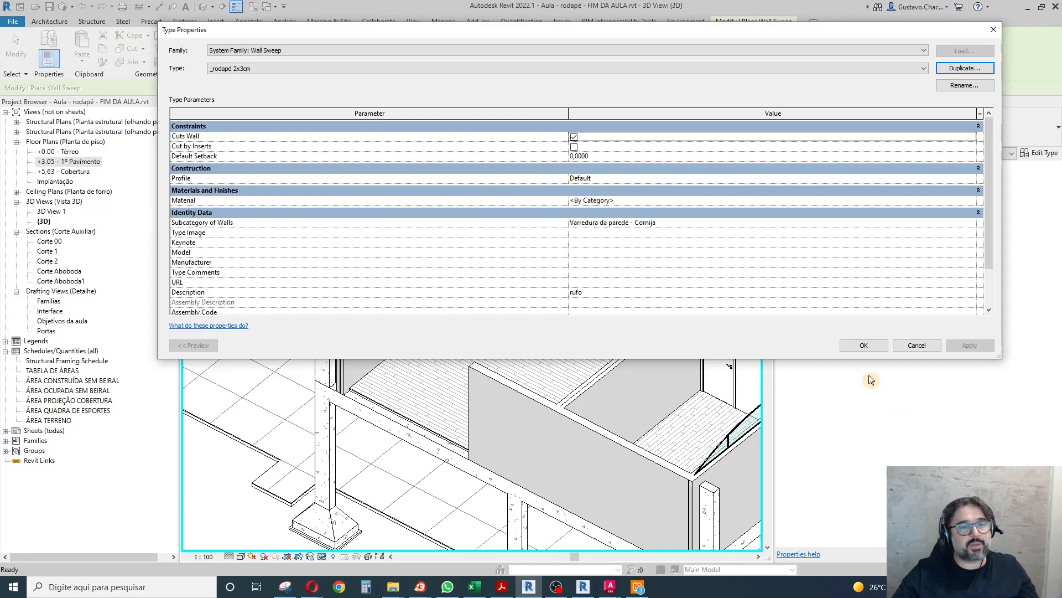
click(863, 345)
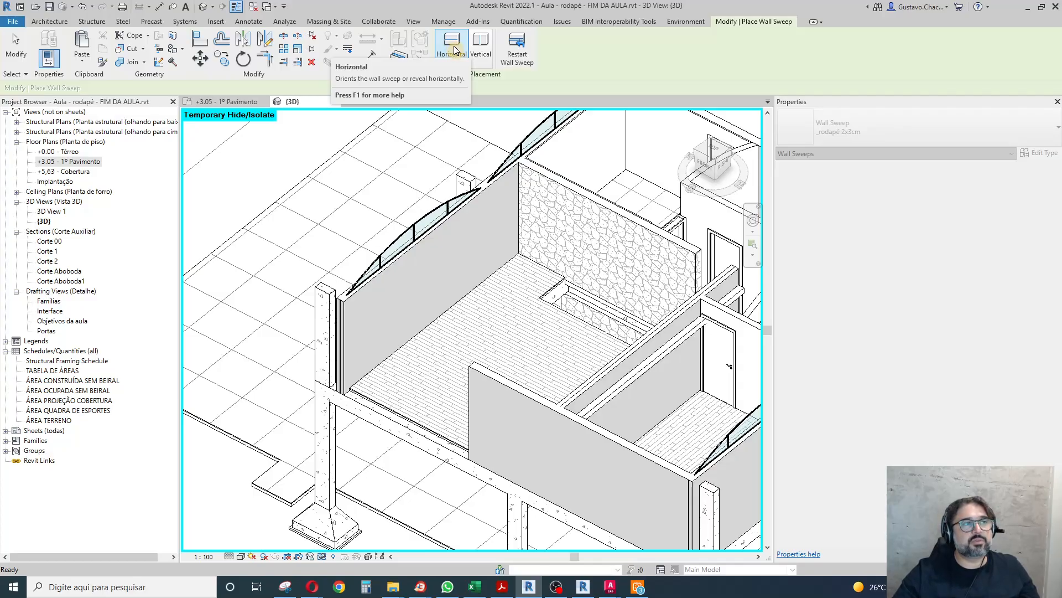
Place a horizontal _rodapé 2x3cm wall sweep on the living room's exterior masonry wall and the adjoining stone wall.
click(481, 47)
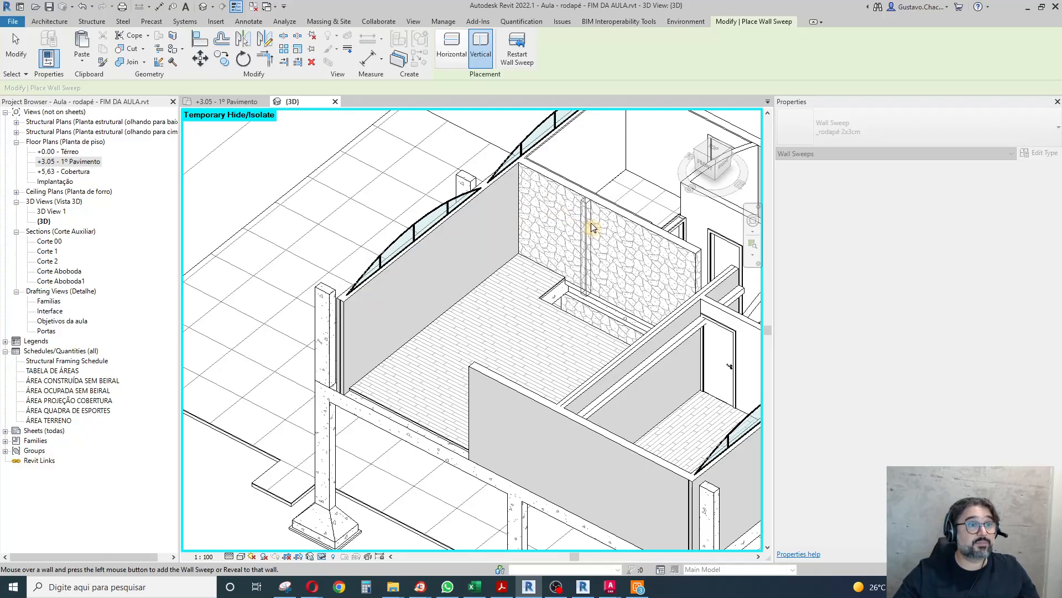
click(453, 45)
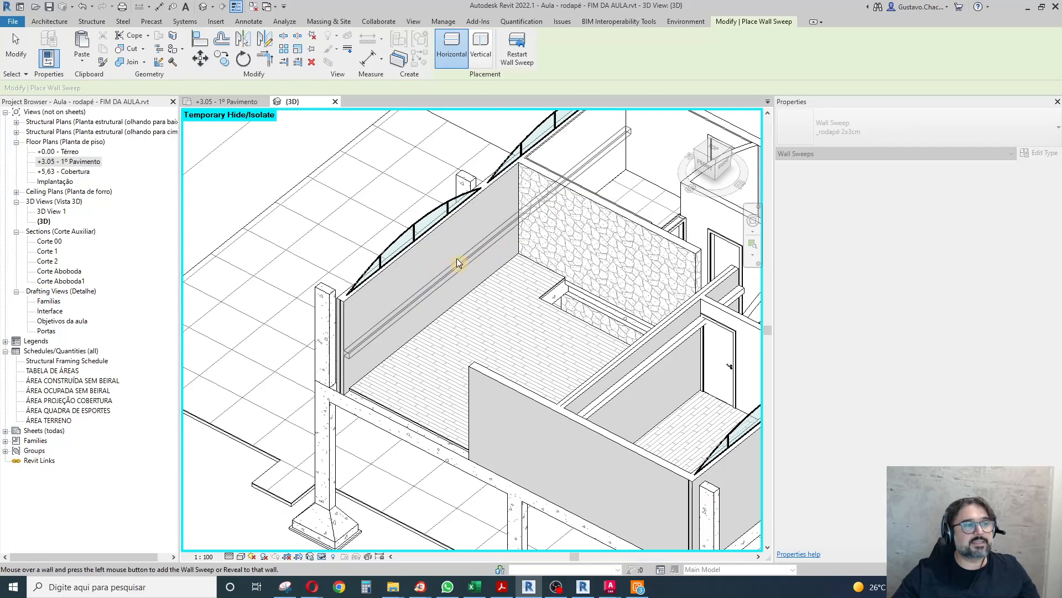
click(420, 267)
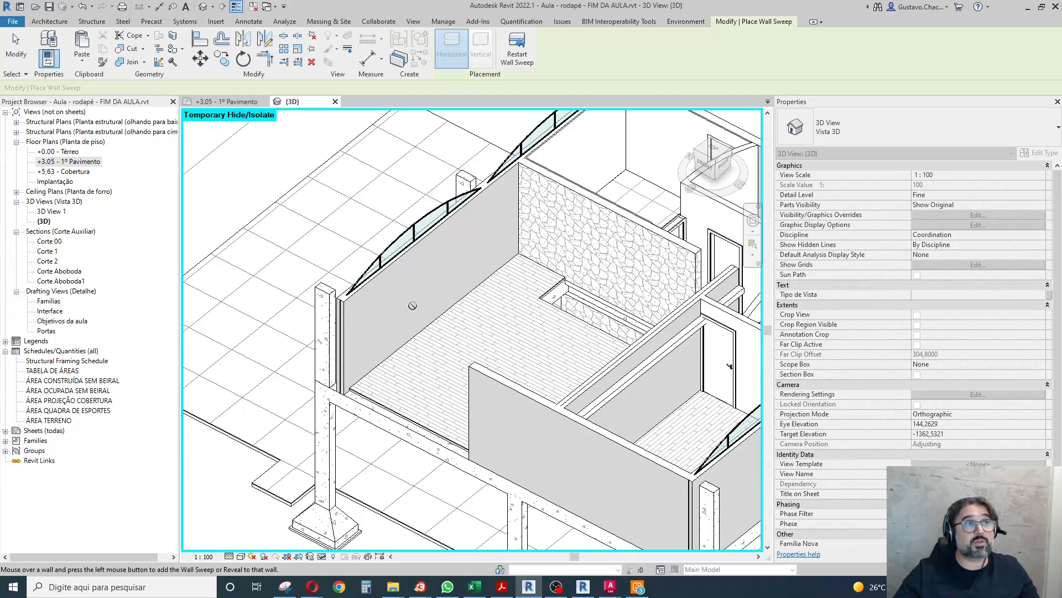
click(547, 189)
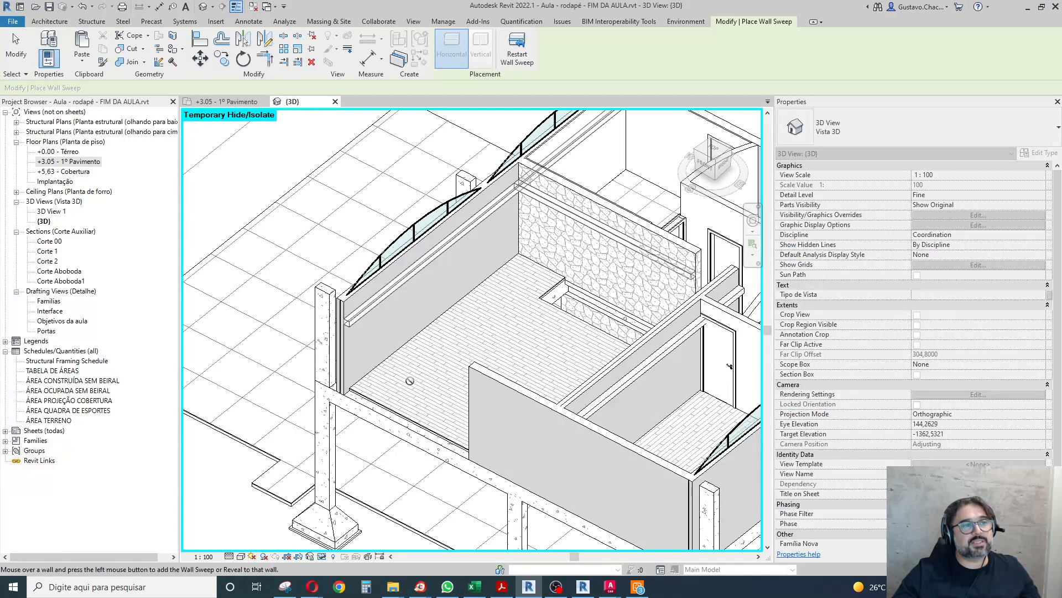
click(579, 197)
scroll(579, 197, down, 5)
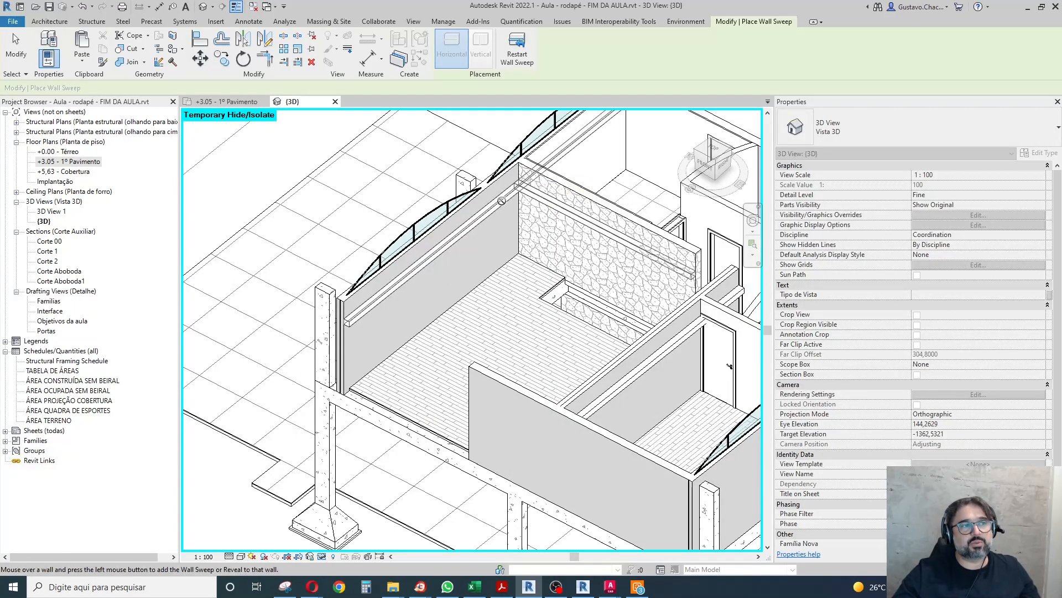
Extend the wall sweep to the living room's brick wall and the remaining exterior wall, and restart the command for a separate sweep.
scroll(502, 316, up, 2)
shift+middle_drag(429, 321, 630, 301)
scroll(634, 300, down, 5)
scroll(443, 289, up, 5)
scroll(449, 286, up, 2)
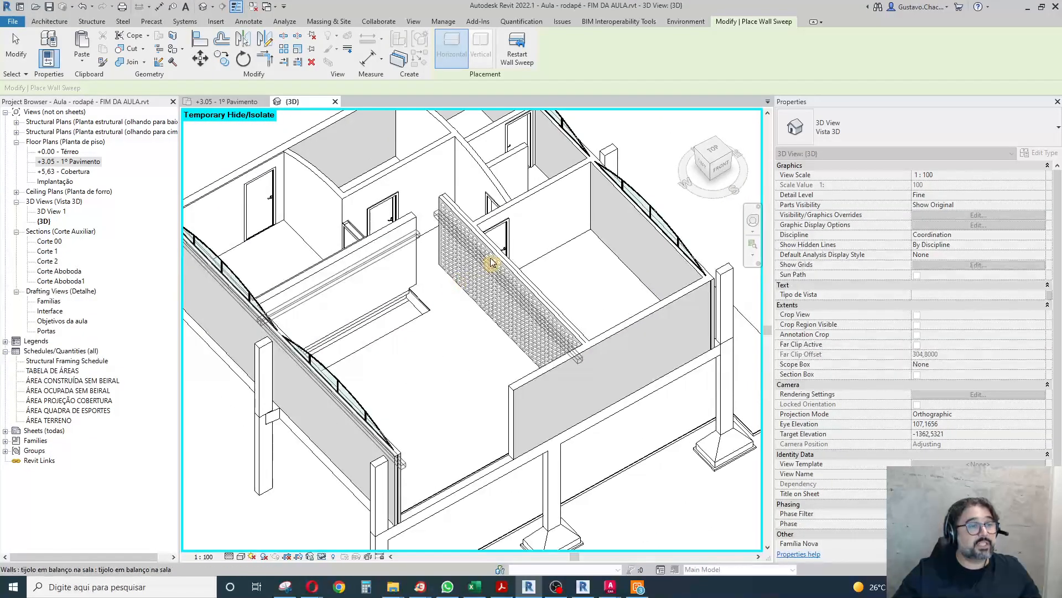
scroll(480, 274, down, 5)
shift+middle_drag(409, 372, 603, 390)
scroll(453, 227, down, 5)
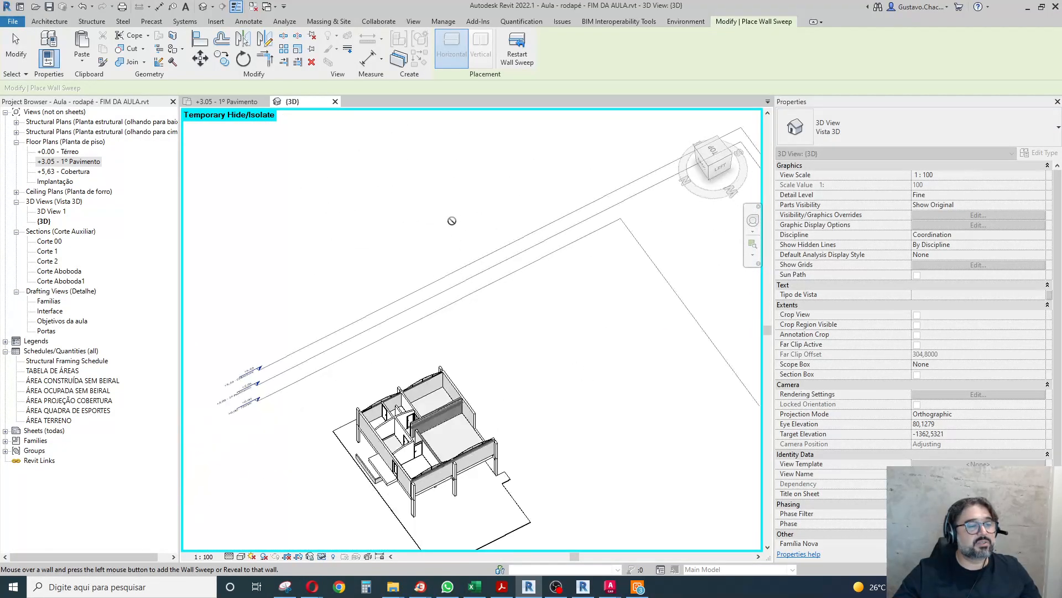
scroll(480, 335, up, 5)
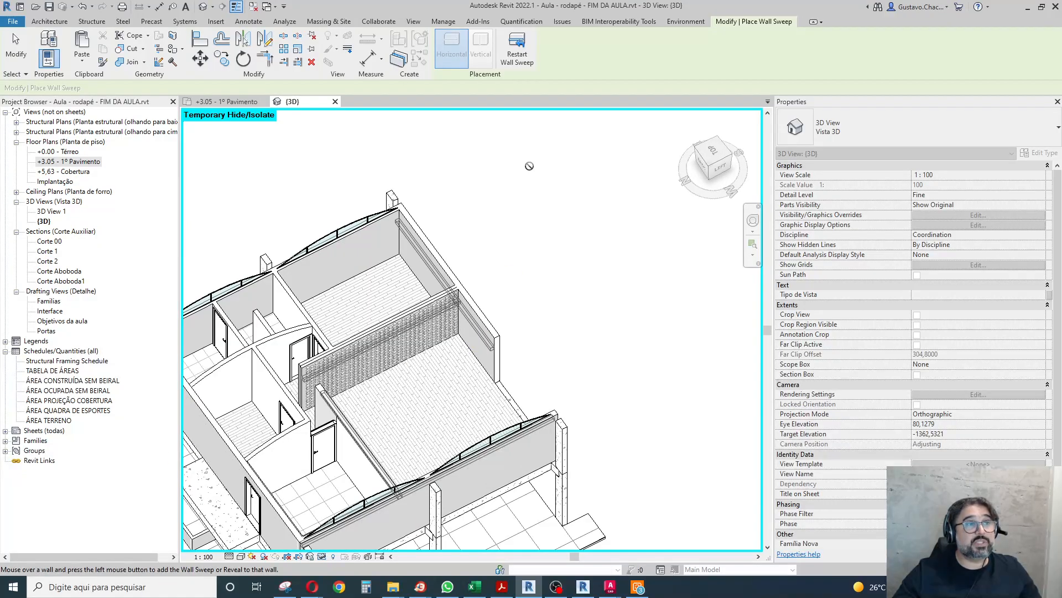
click(520, 55)
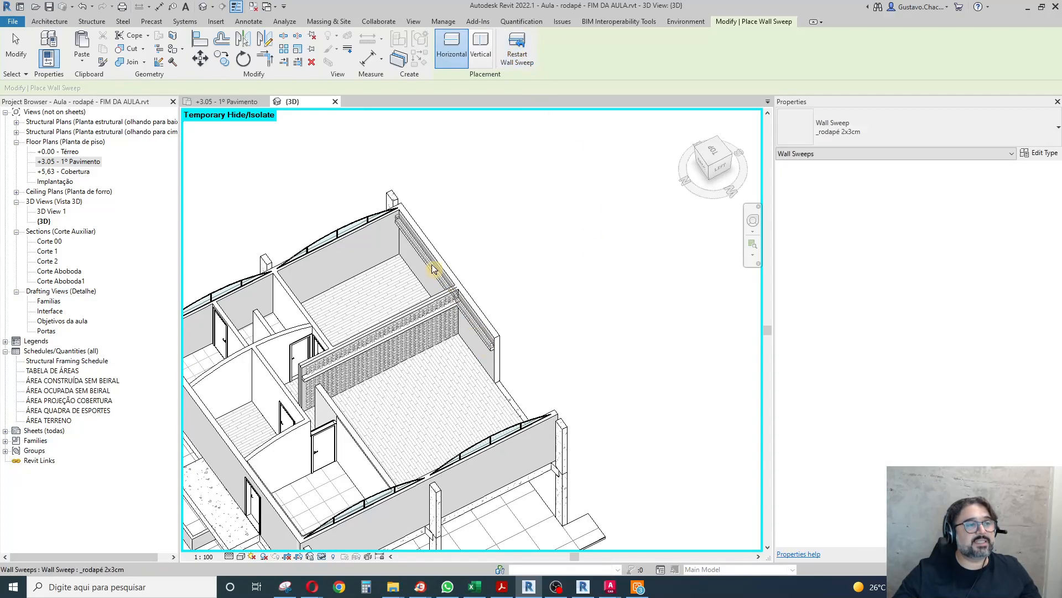
Finish the wall sweep placement on the exterior masonry wall.
click(495, 359)
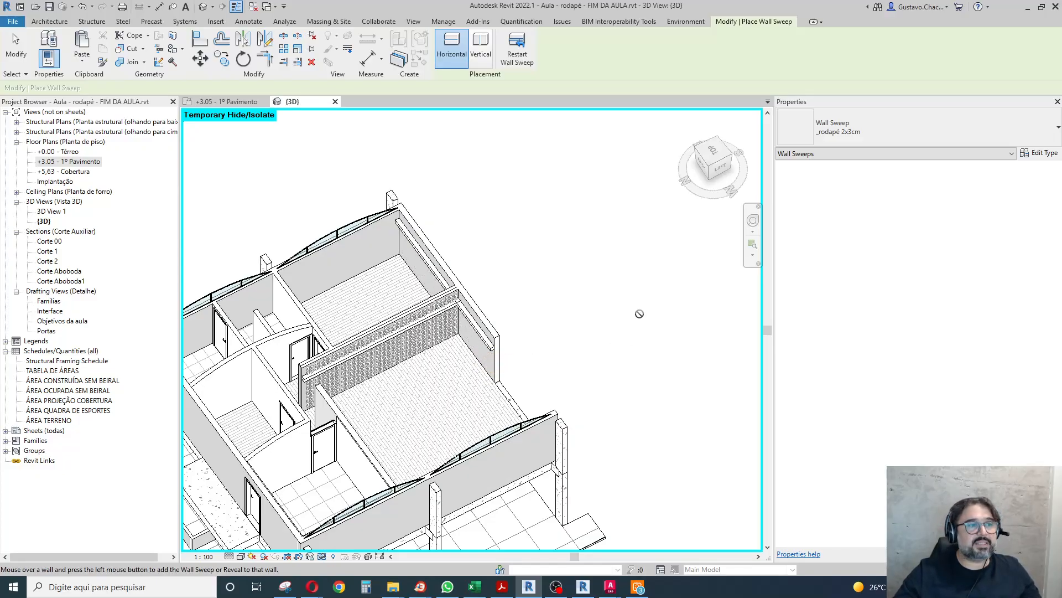
key(Escape)
key(Escape)
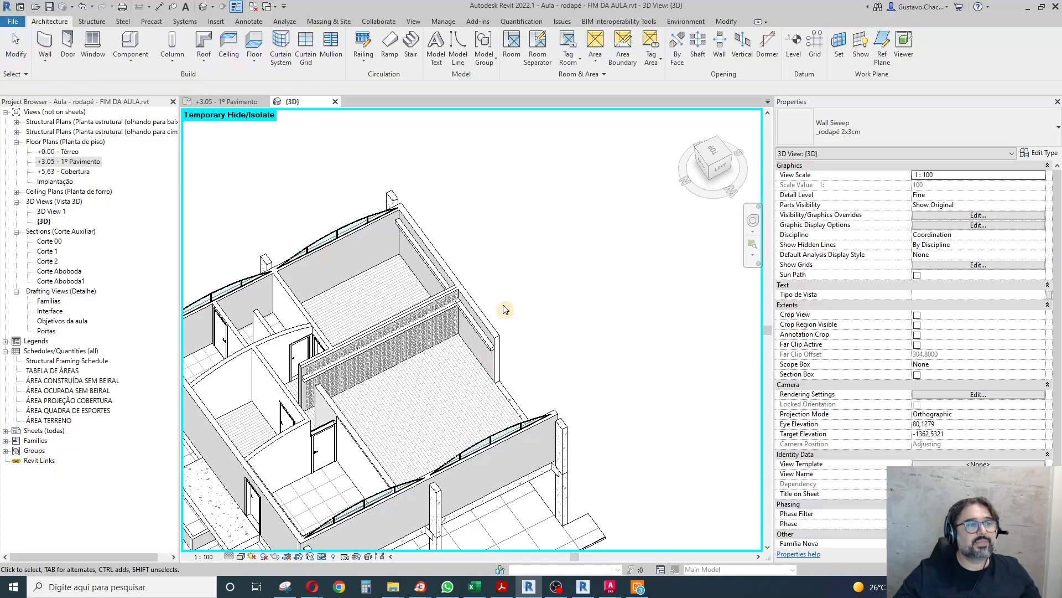
Pull back the _rodapé 2x3cm wall sweep's end along the exterior wall of the room beyond the stone wall.
click(505, 426)
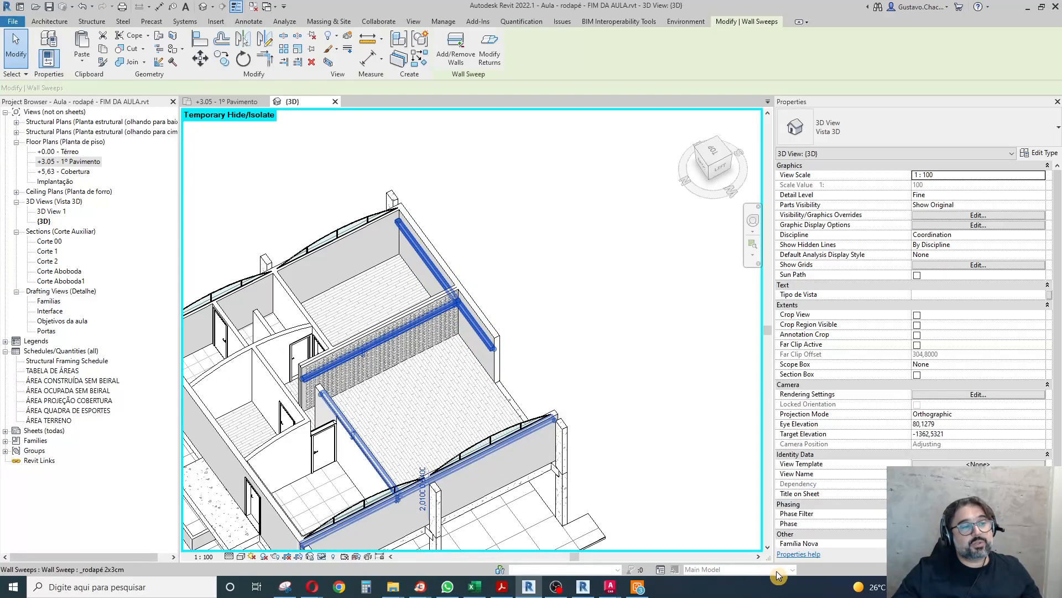
scroll(422, 304, up, 5)
scroll(445, 293, down, 6)
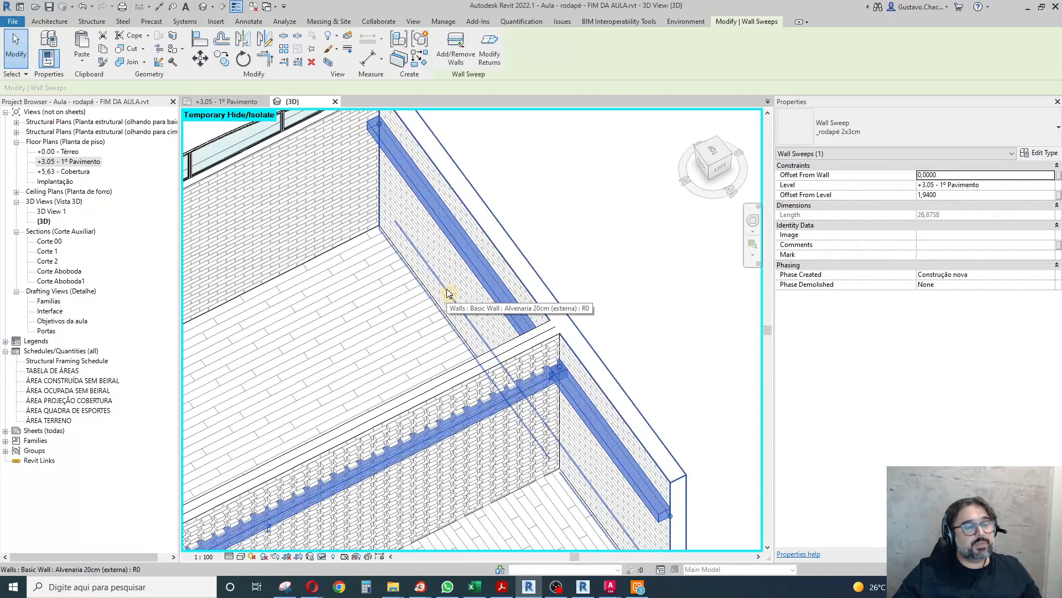
scroll(416, 213, up, 5)
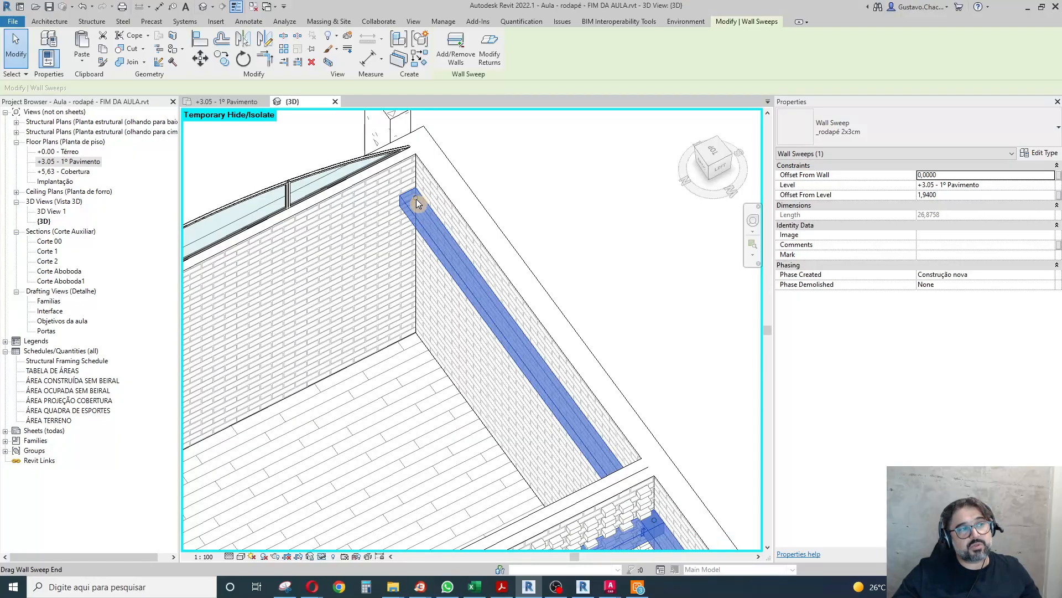
scroll(382, 177, down, 4)
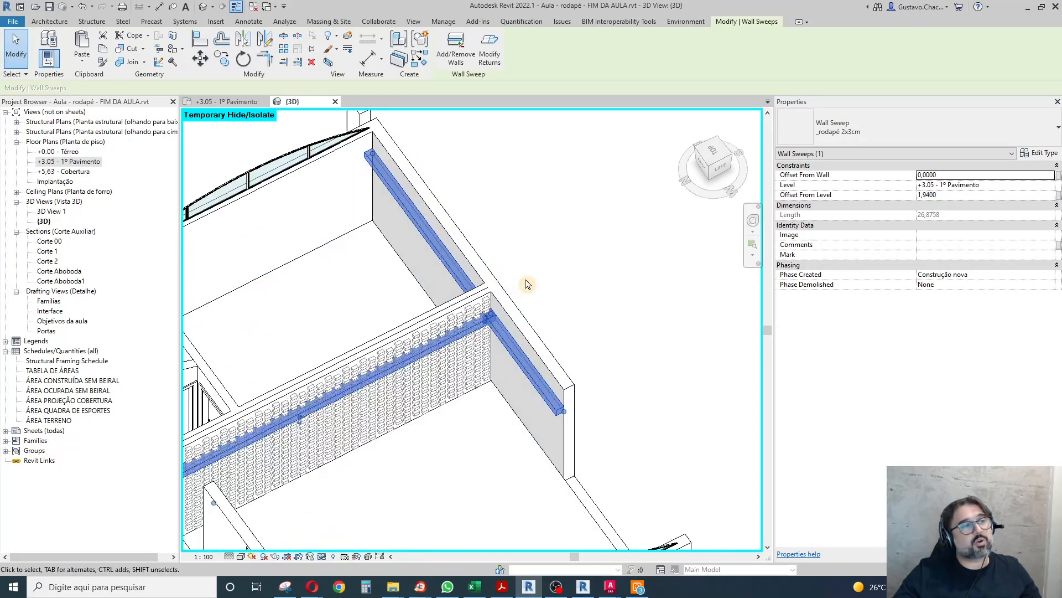
drag(373, 156, 415, 213)
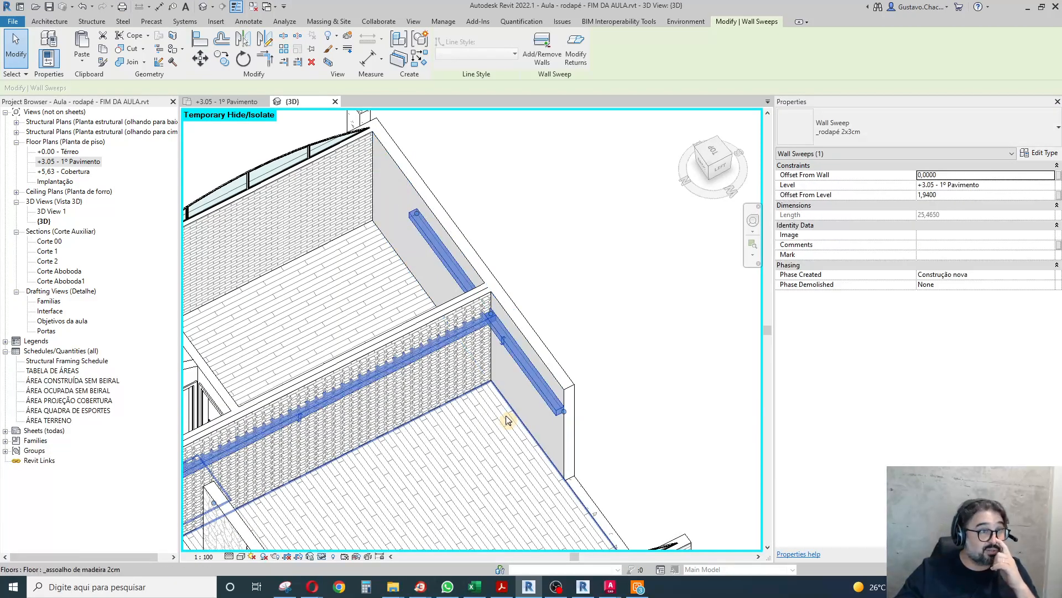
scroll(517, 230, down, 3)
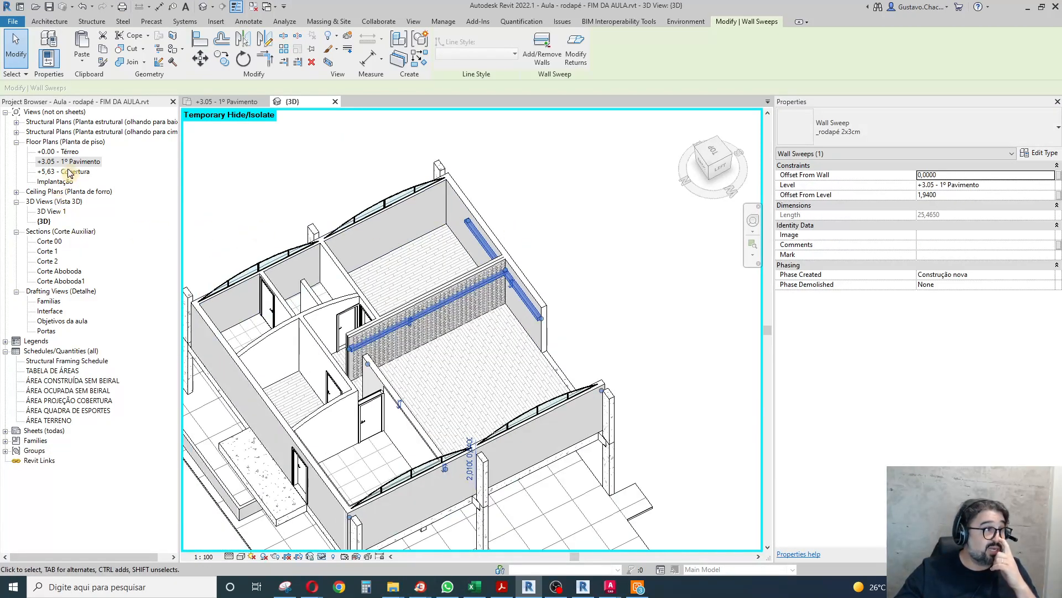
Open section Corte 1 from the +3.05 - 1º Pavimento floor plan and select the wall sweep near grid 3.
double_click(83, 162)
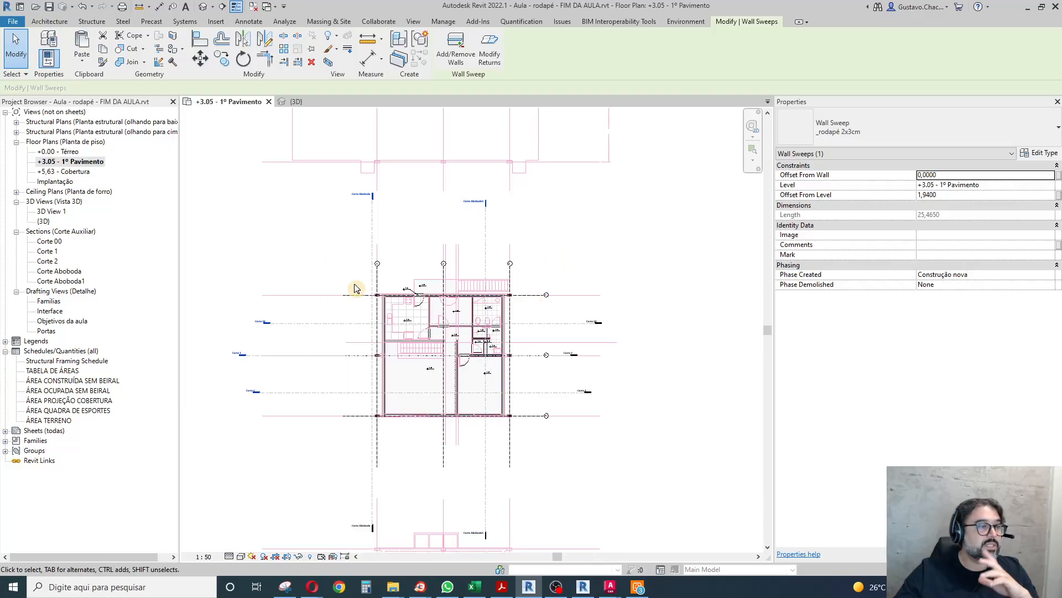
click(292, 393)
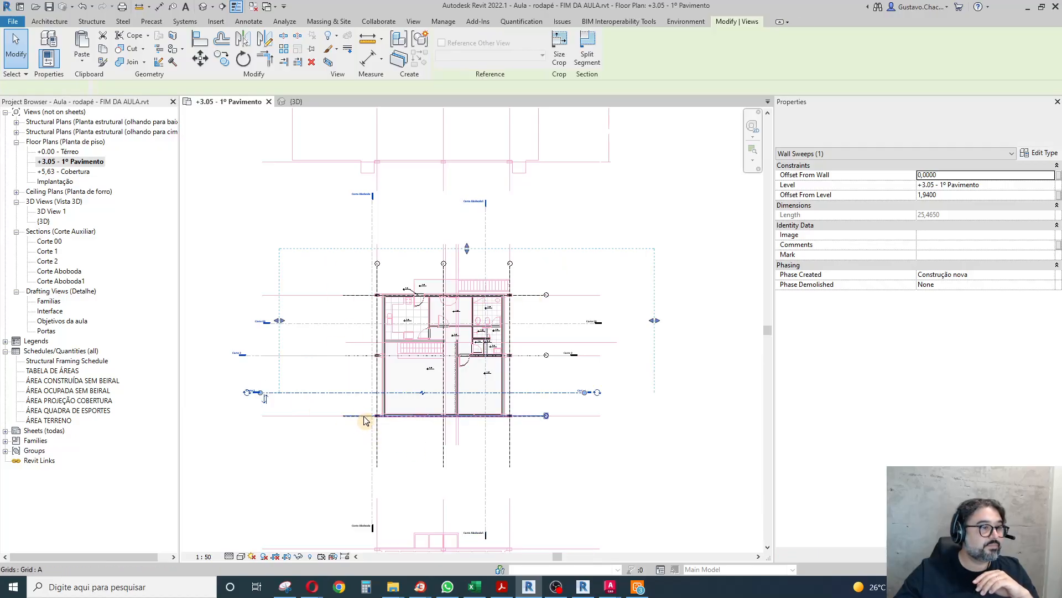
click(285, 435)
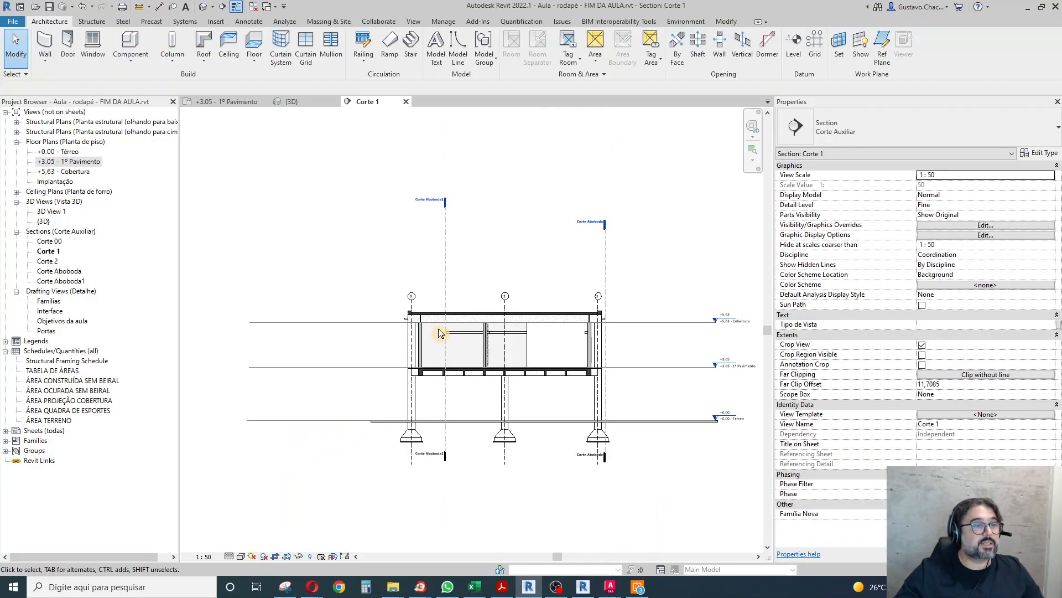
scroll(443, 338, up, 5)
click(466, 311)
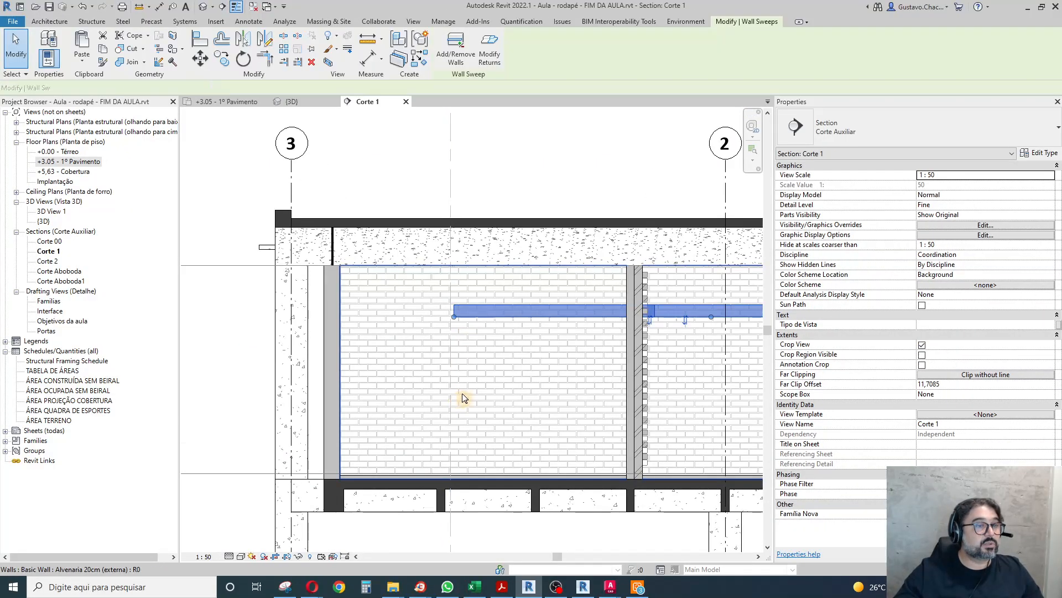
Add an aligned dimension between the inner wall face near grid 3 and the wall sweep's free end.
key(d)
key(i)
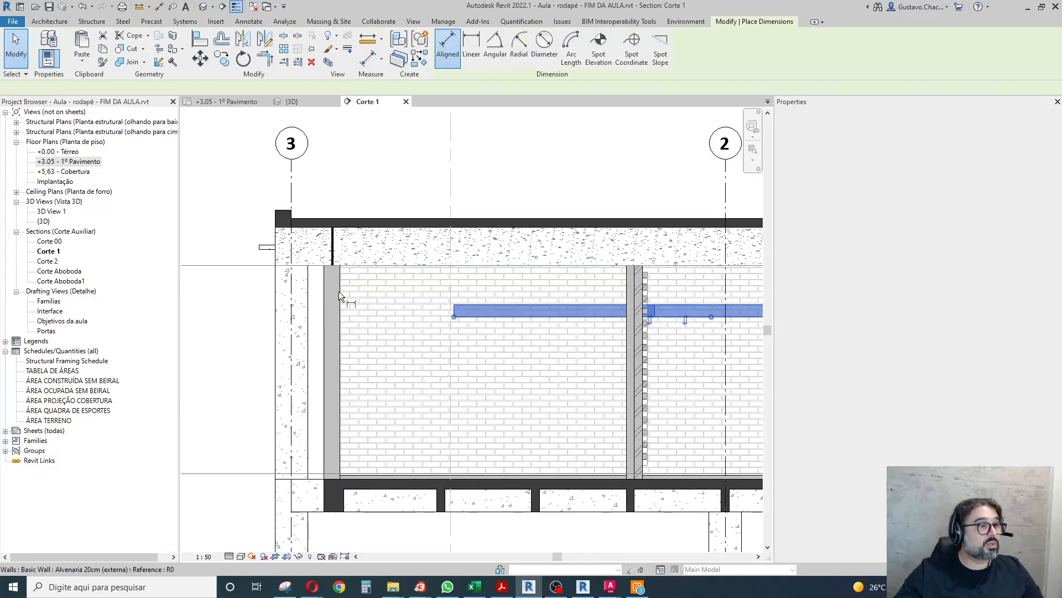
click(339, 291)
click(455, 303)
click(490, 164)
key(Escape)
key(Escape)
Shorten the wall sweep so its free end lies about 1.67 m from the inner wall face.
click(433, 184)
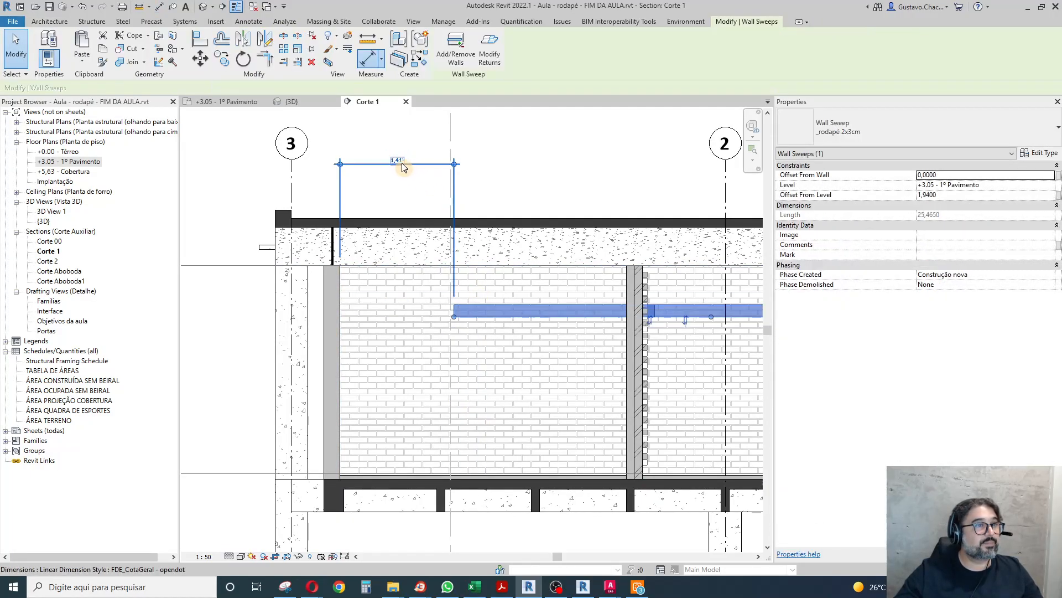
click(455, 168)
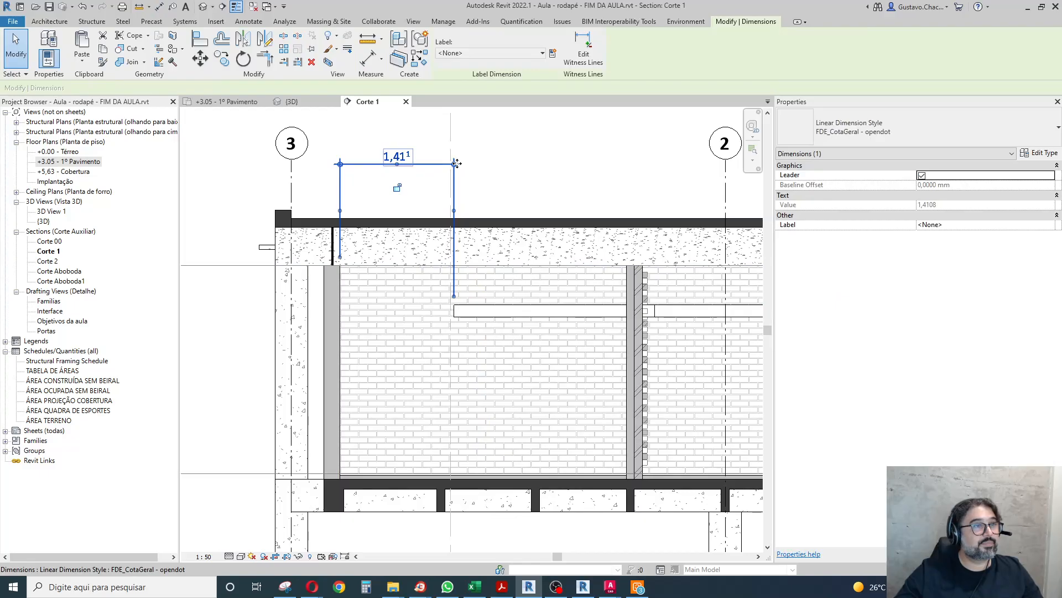
click(472, 310)
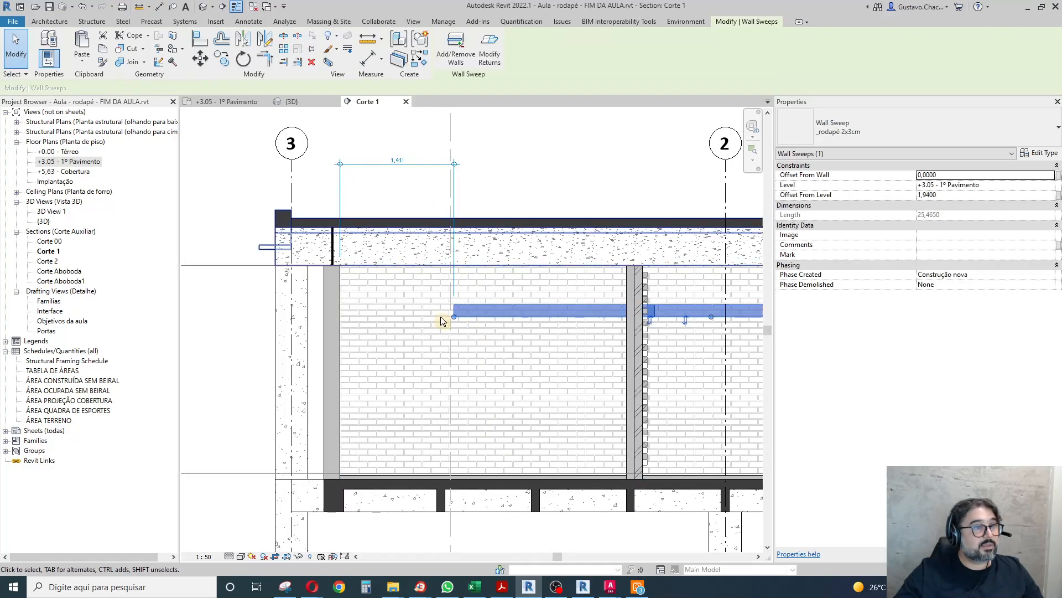
drag(454, 316, 475, 317)
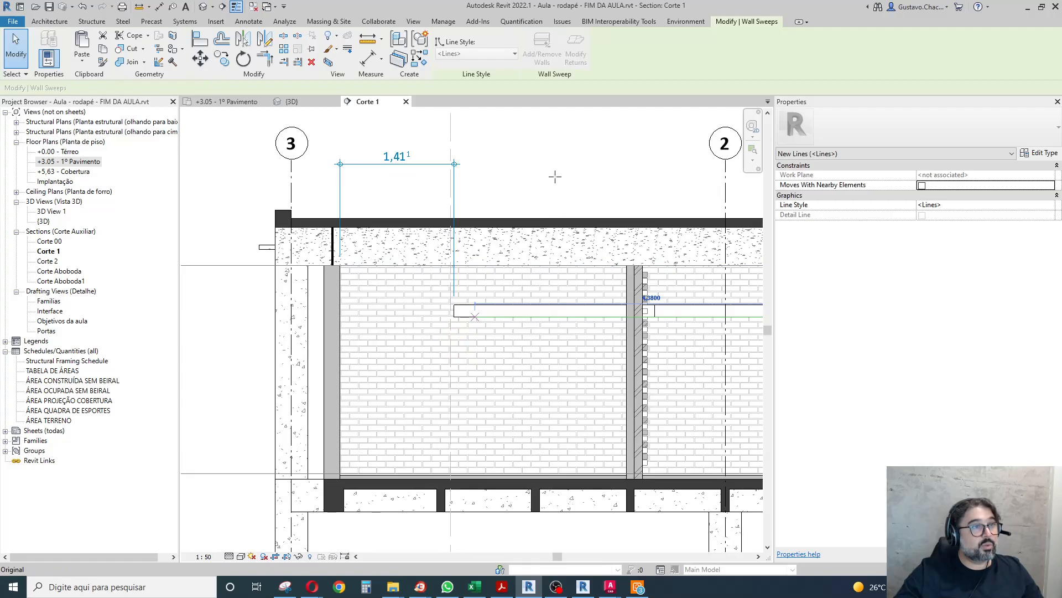
Draw a vertical detail line about 2.23 m long across the wall sweep near its free end.
click(247, 21)
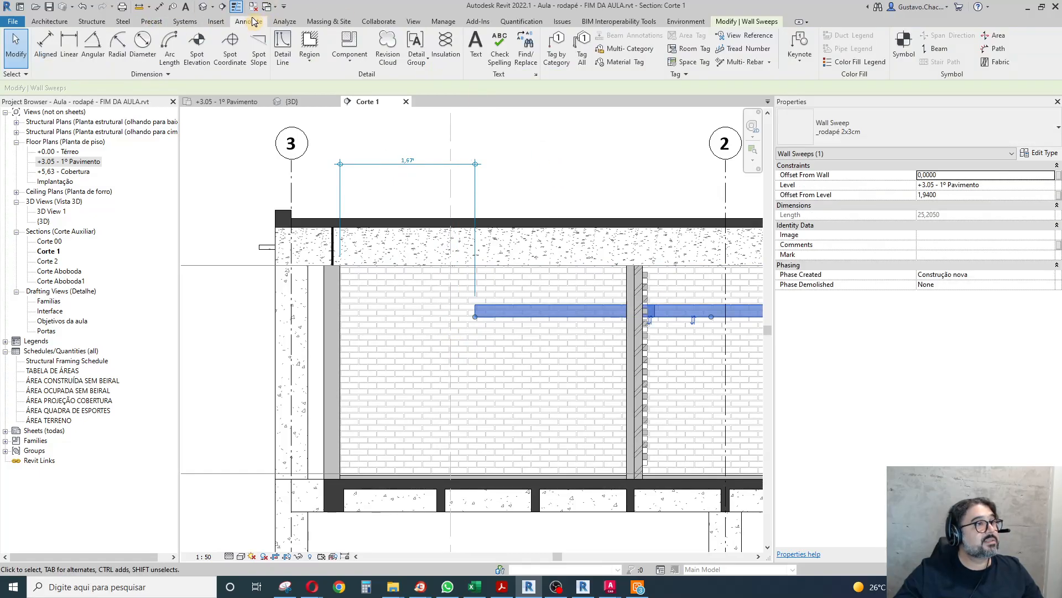
click(490, 190)
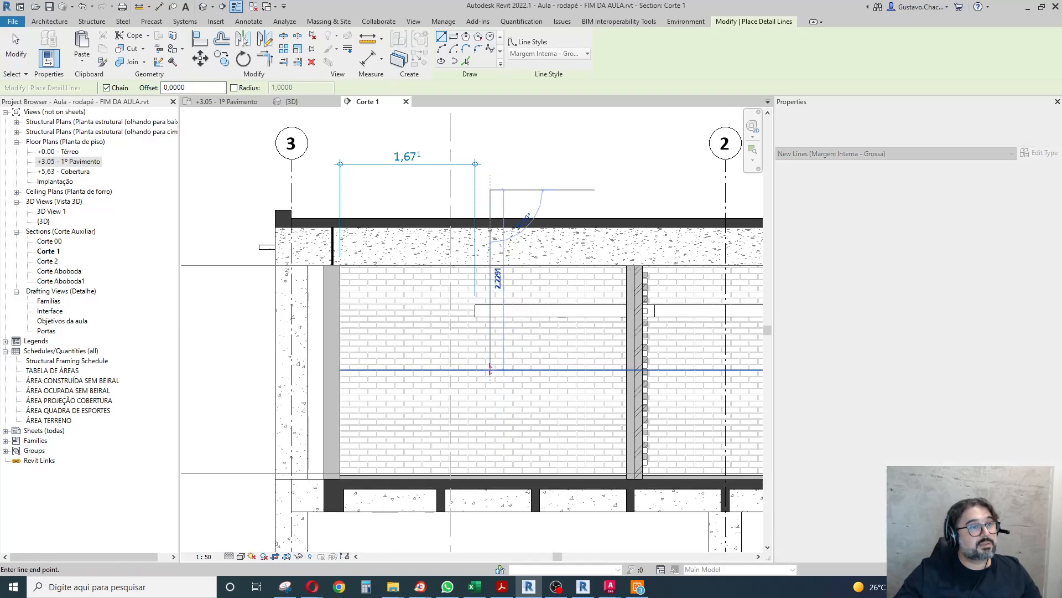
click(490, 369)
key(Escape)
key(Escape)
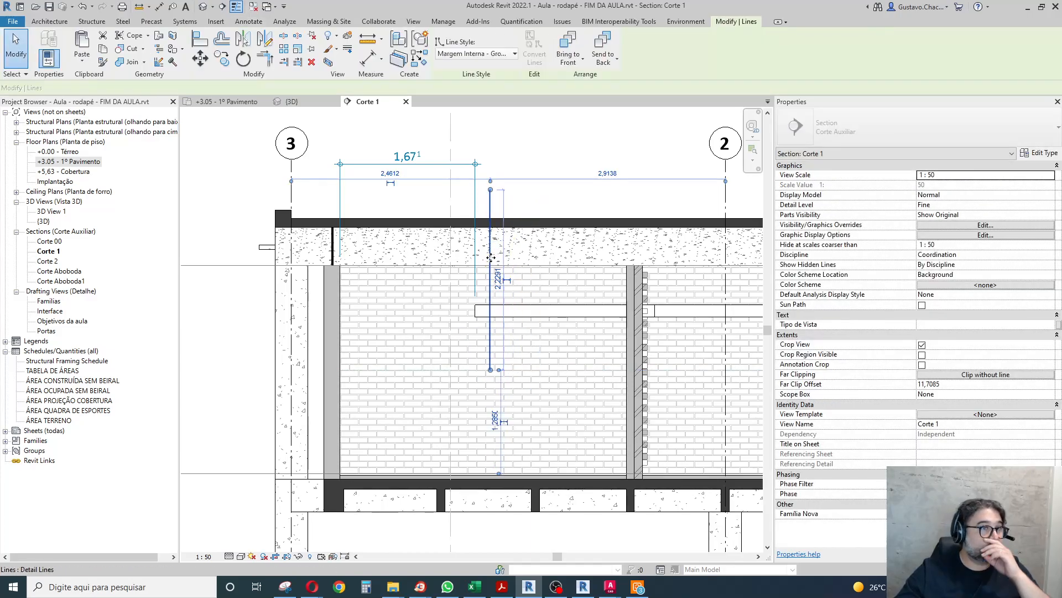
Position the vertical detail line 1 m from the inner wall face near grid 3.
drag(339, 270, 339, 270)
click(410, 171)
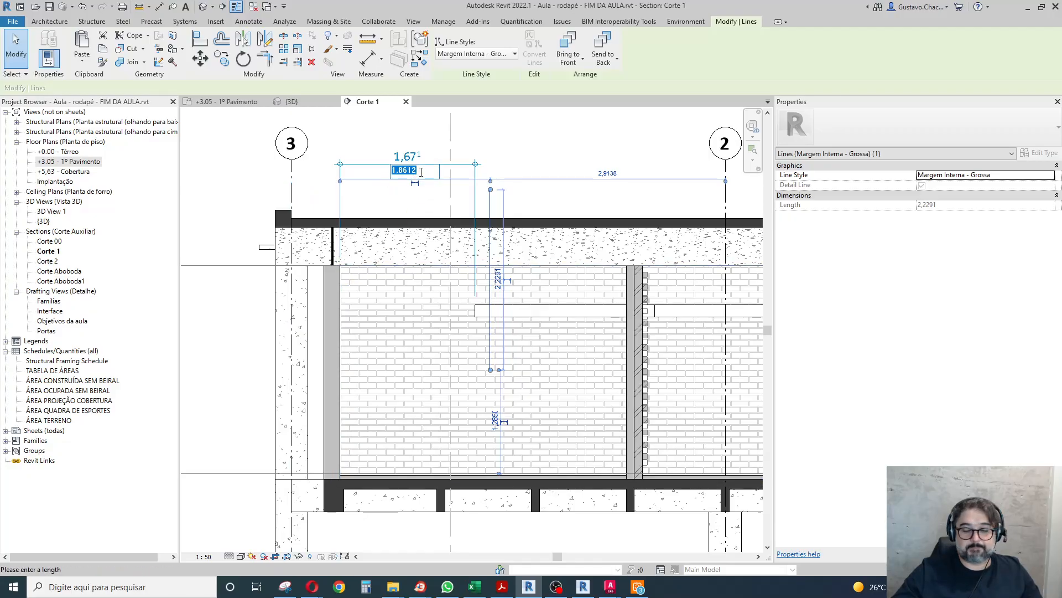
text(1)
key(Return)
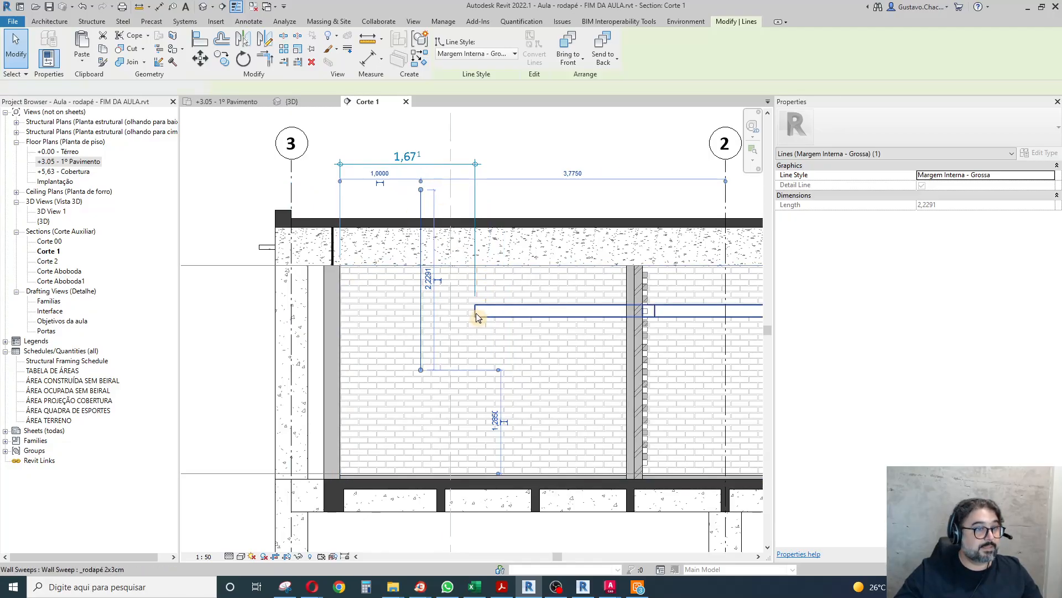
Extend the wall sweep's free end to the detail line and delete the helper dimension and line.
click(477, 315)
drag(475, 316, 421, 317)
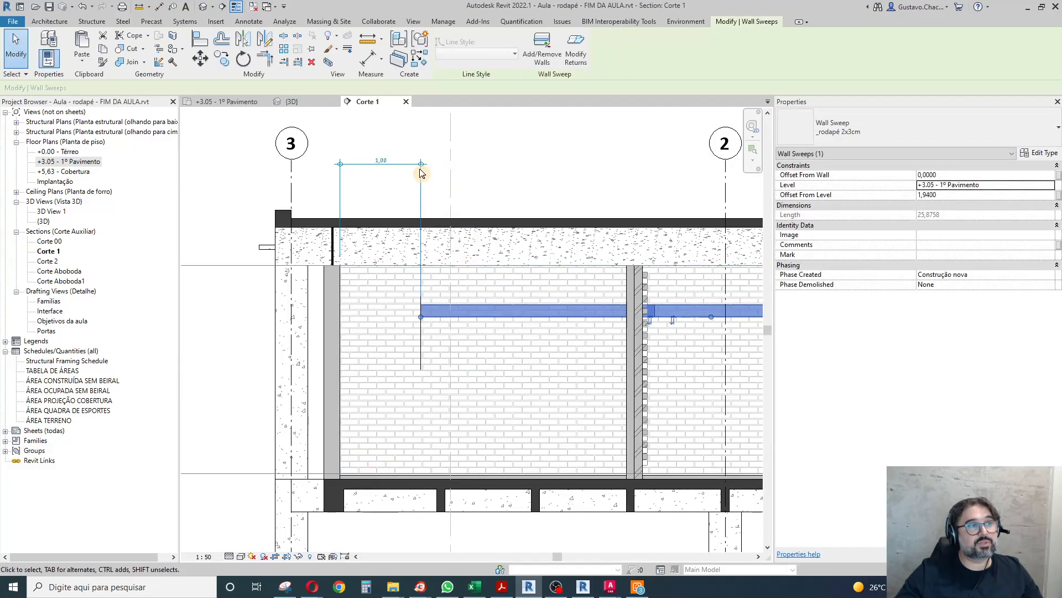
click(374, 157)
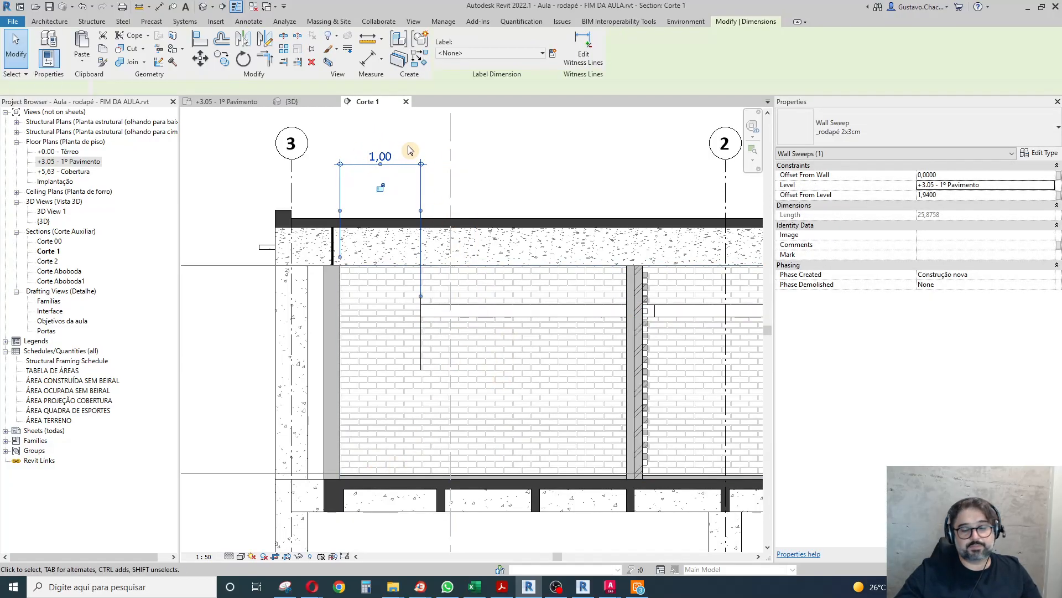
key(Delete)
key(Delete)
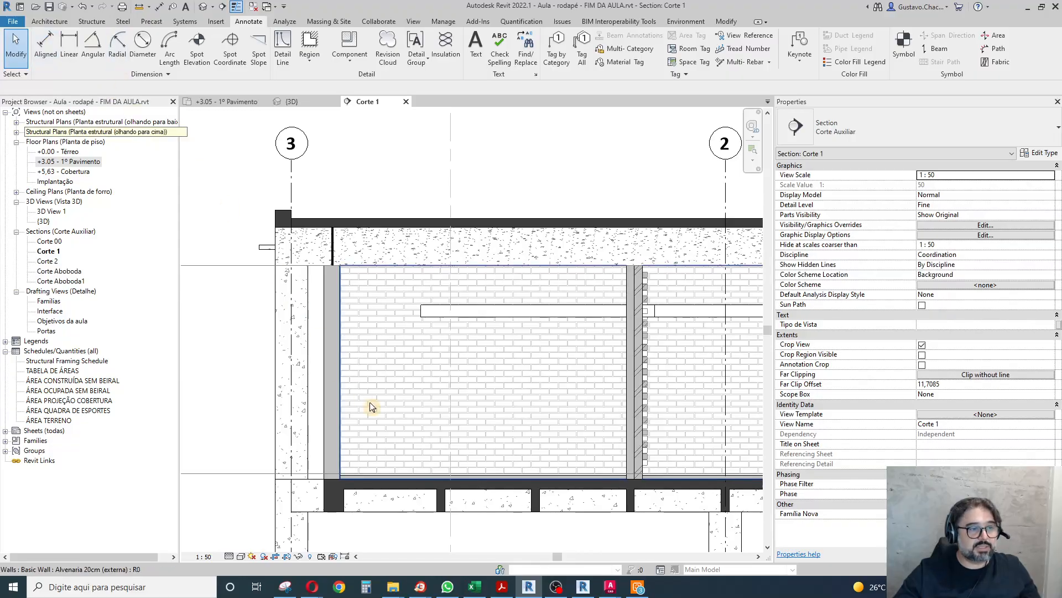
Return to the 3D view and shorten the wall sweep's exterior-wall end to the living room corner at the stone wall.
click(471, 424)
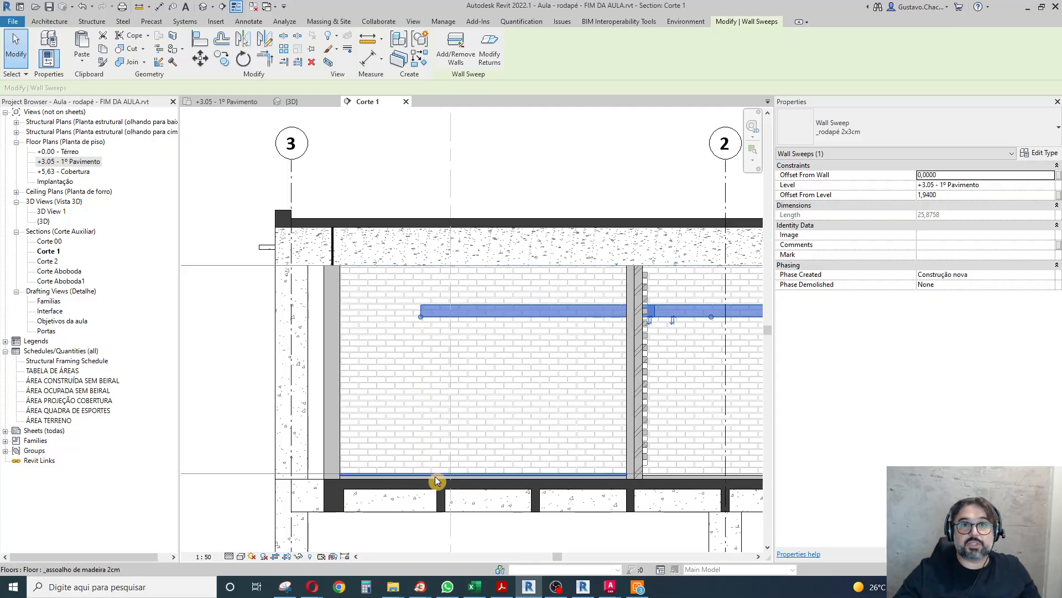
scroll(428, 442, down, 3)
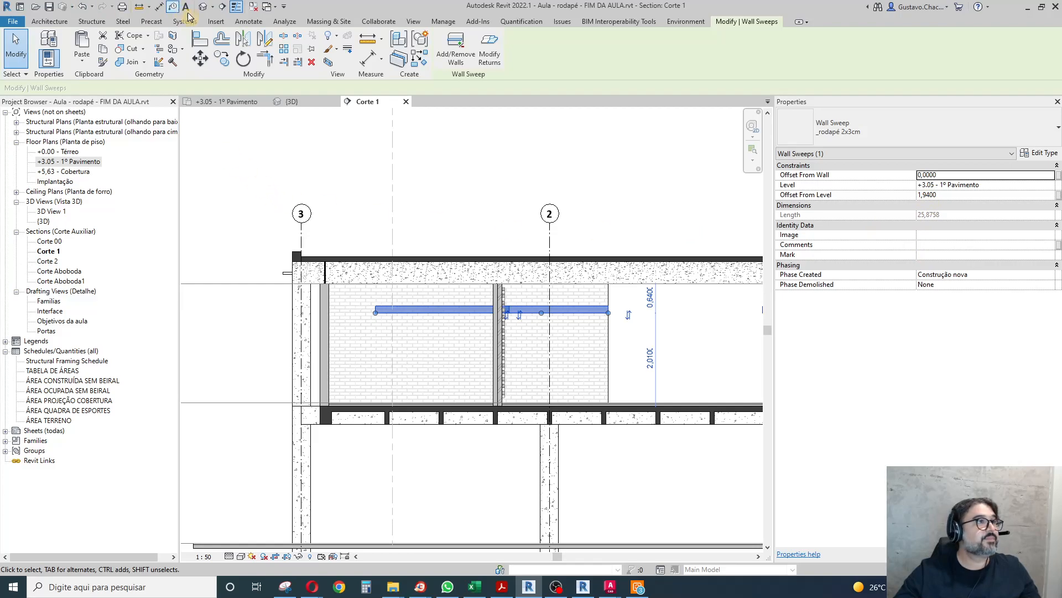
click(204, 7)
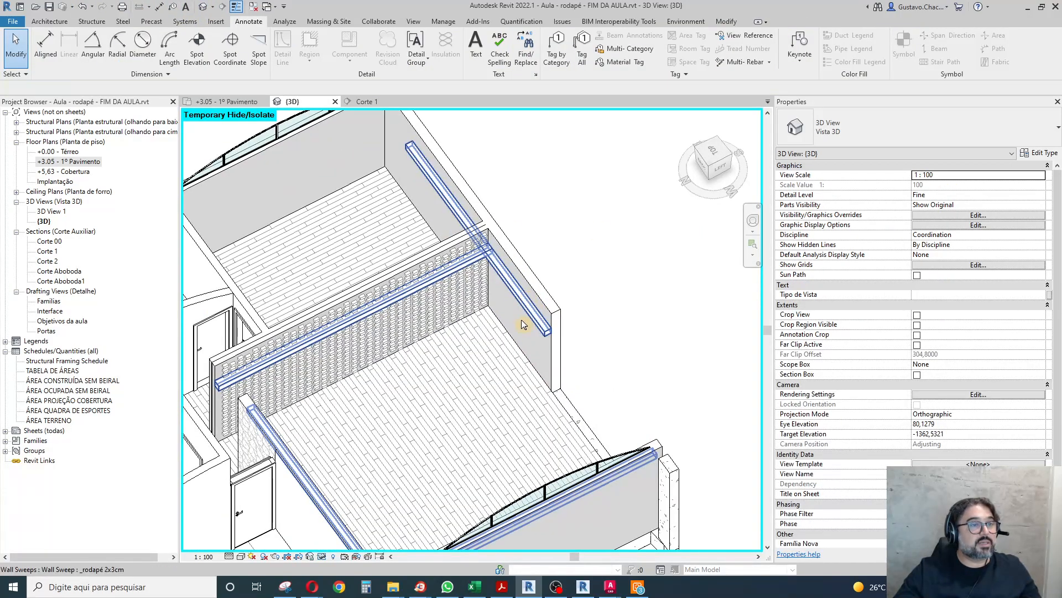
click(524, 315)
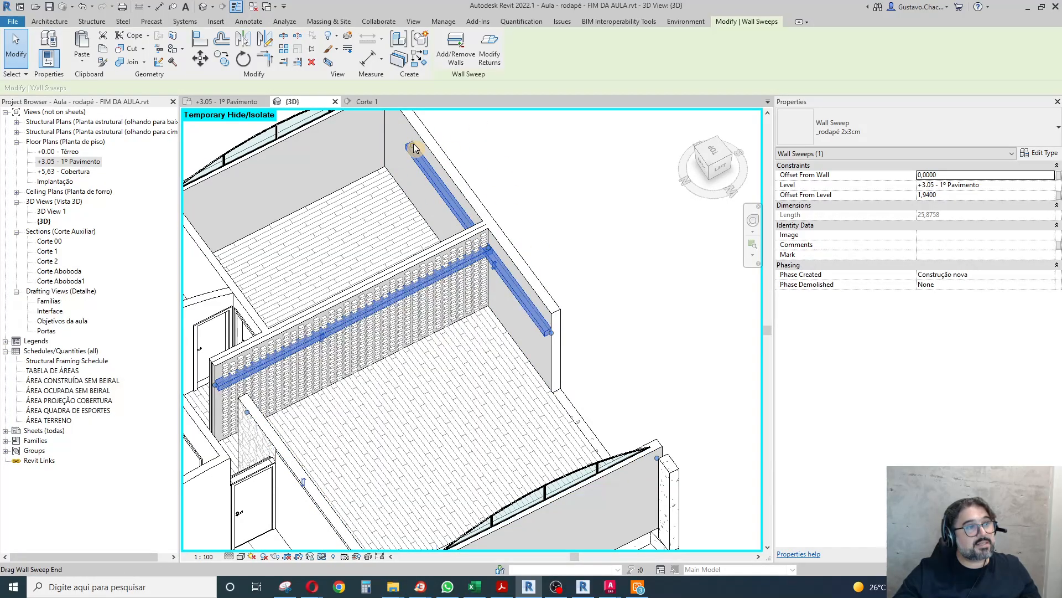
mouse_move(414, 147)
mouse_down()
mouse_move(481, 239)
mouse_move(490, 225)
mouse_move(488, 248)
mouse_up()
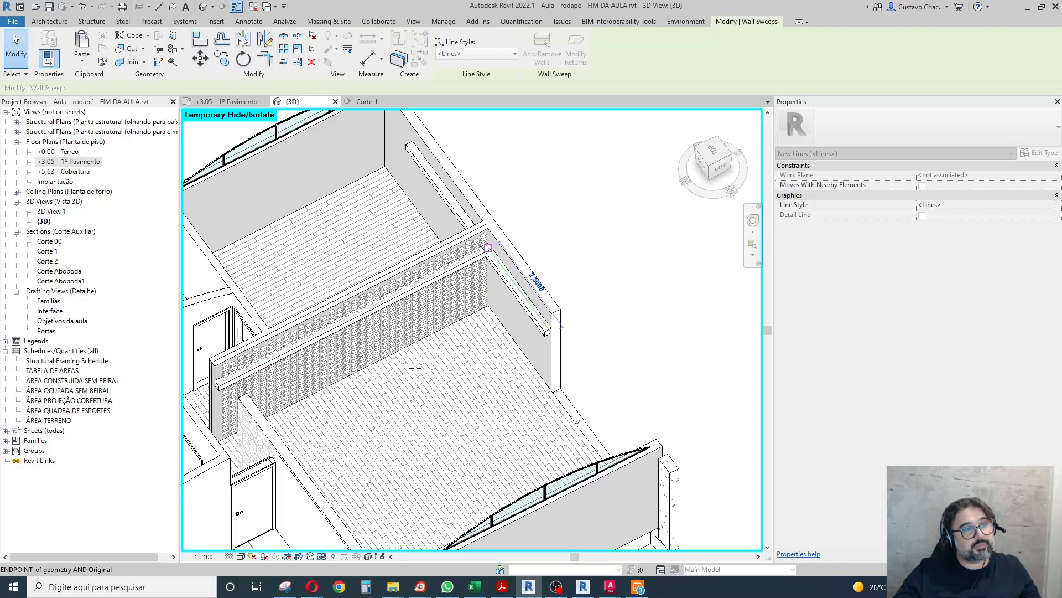
drag(488, 248, 488, 247)
scroll(480, 250, up, 5)
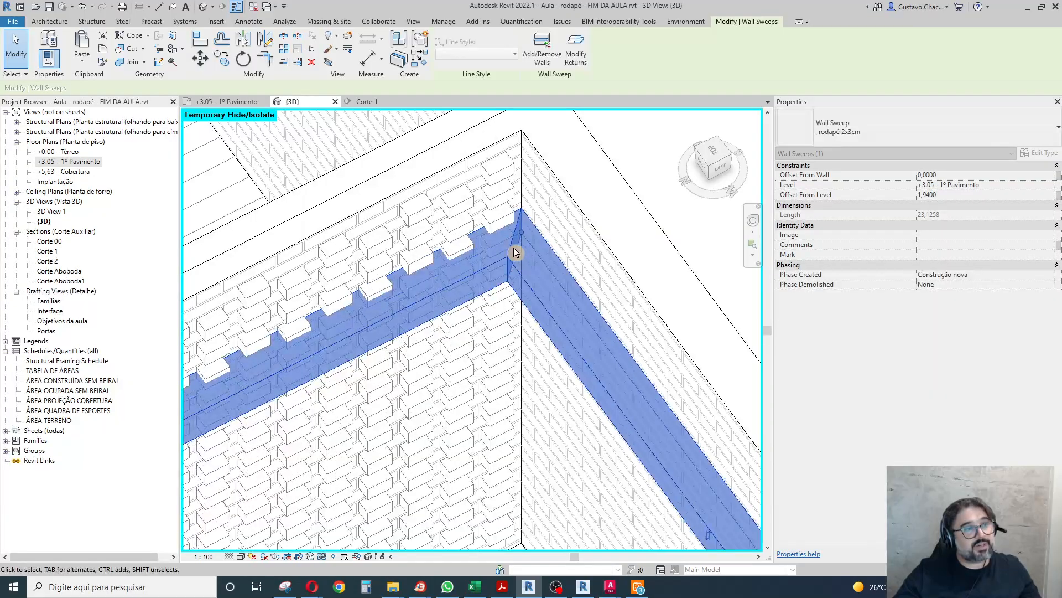
key(Escape)
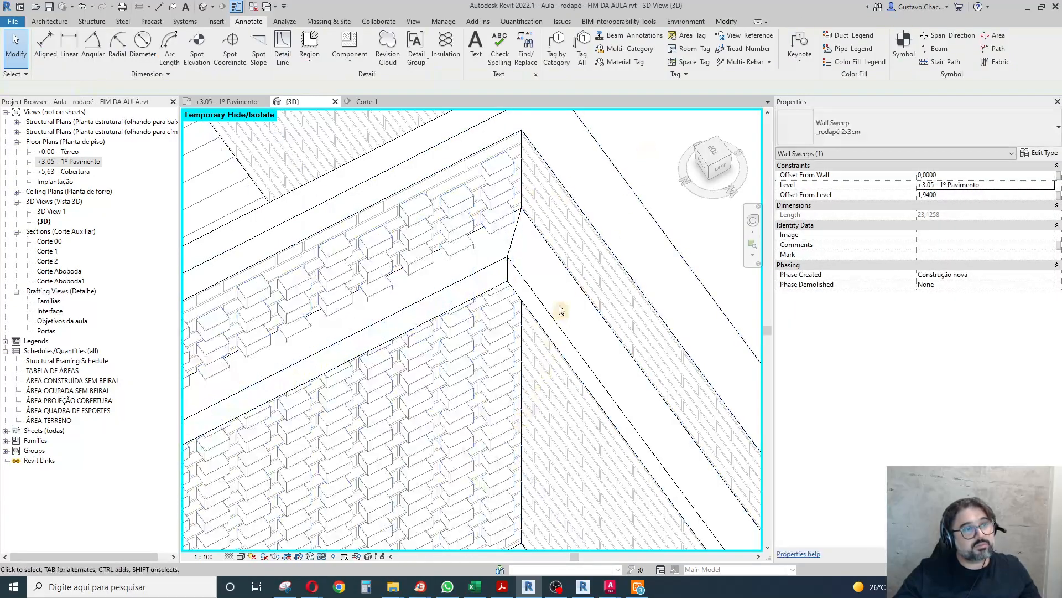
Shorten the wall sweep's other end from the adjoining tiled room back to the living room's inner corner.
click(450, 206)
scroll(450, 207, down, 5)
shift+middle_drag(441, 408, 822, 410)
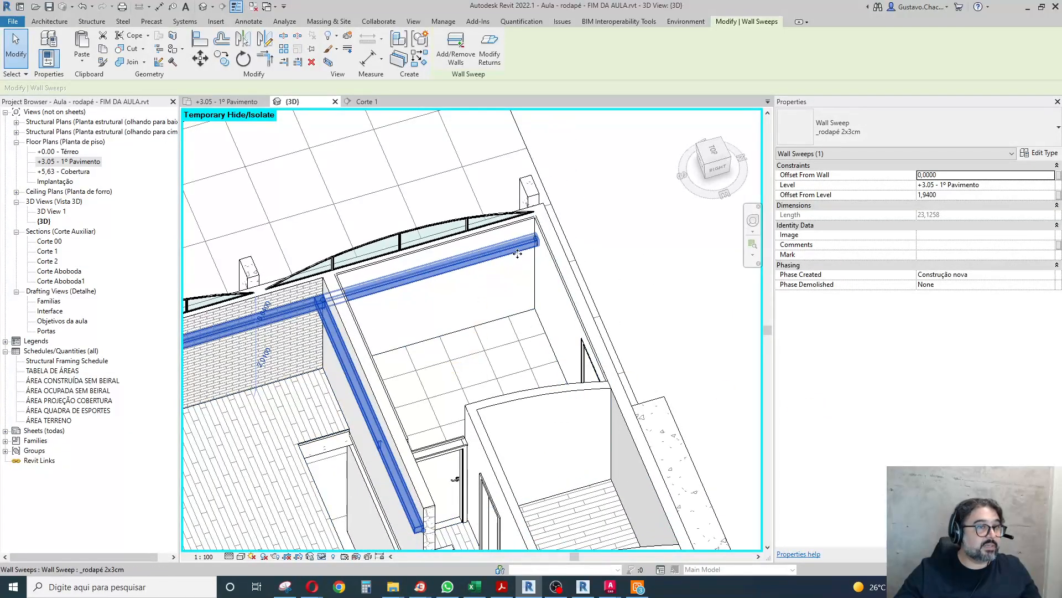
mouse_move(337, 284)
mouse_down()
mouse_move(337, 362)
mouse_move(322, 299)
mouse_up()
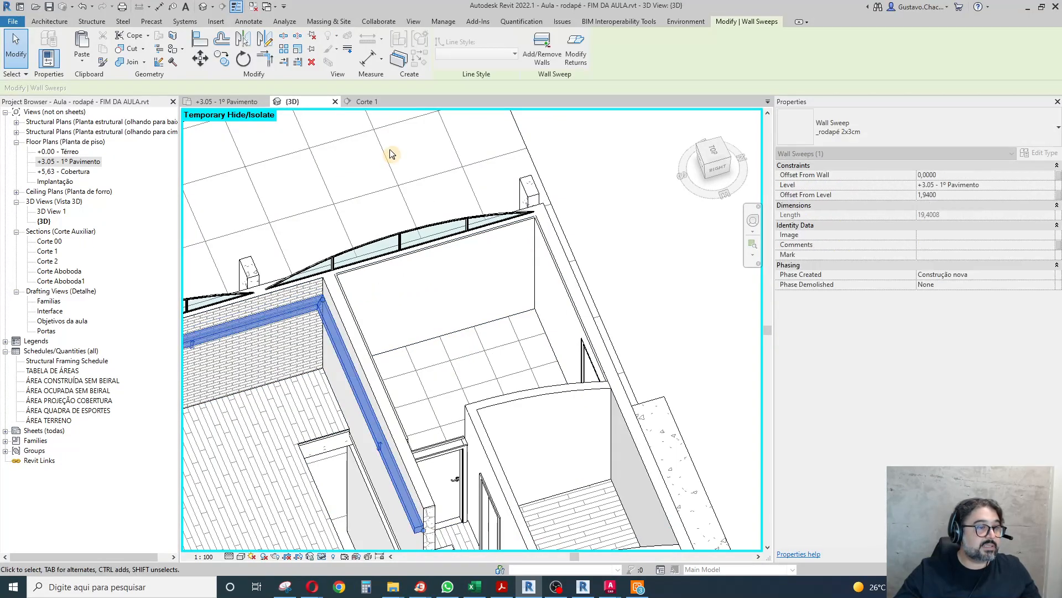
scroll(390, 156, down, 3)
shift+middle_drag(344, 446, 179, 399)
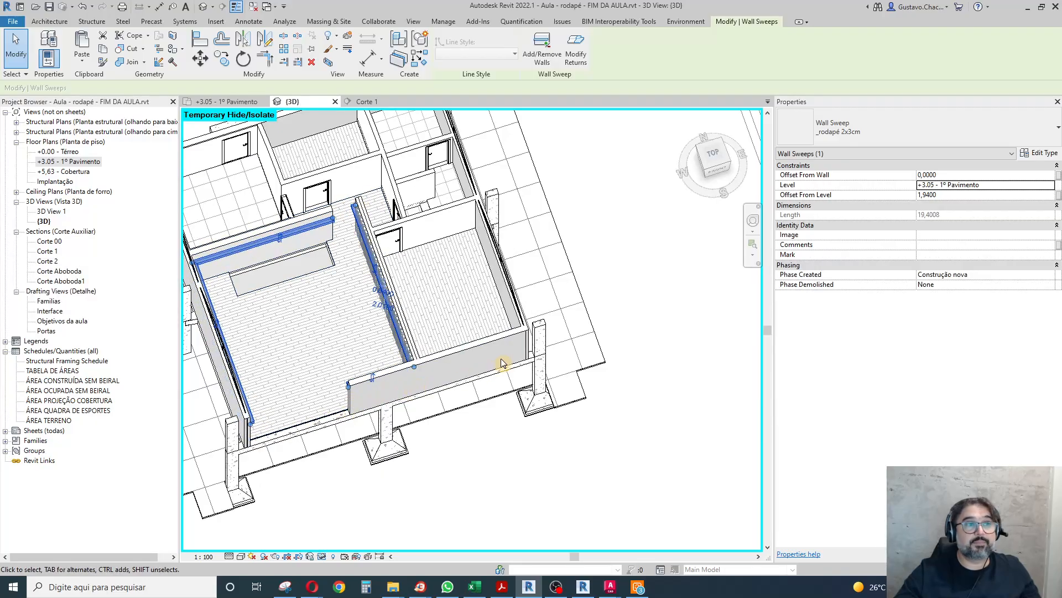
Try to continue the living room wall sweep around the end of the hallway partition with Add/Remove Walls.
shift+middle_drag(479, 432, 401, 471)
scroll(376, 485, up, 4)
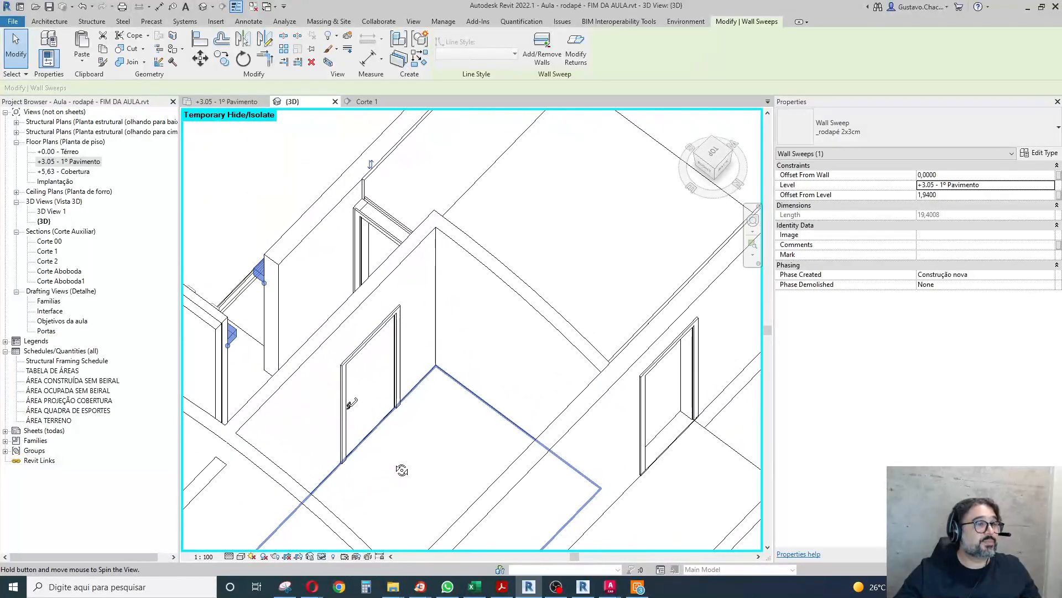
scroll(491, 434, down, 3)
scroll(413, 355, up, 3)
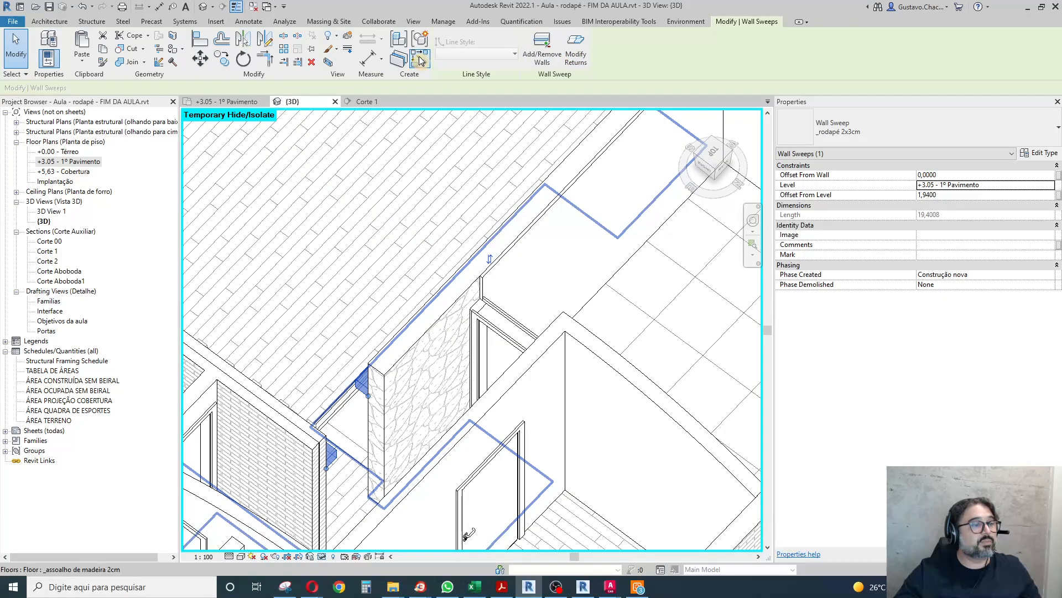
scroll(489, 329, down, 2)
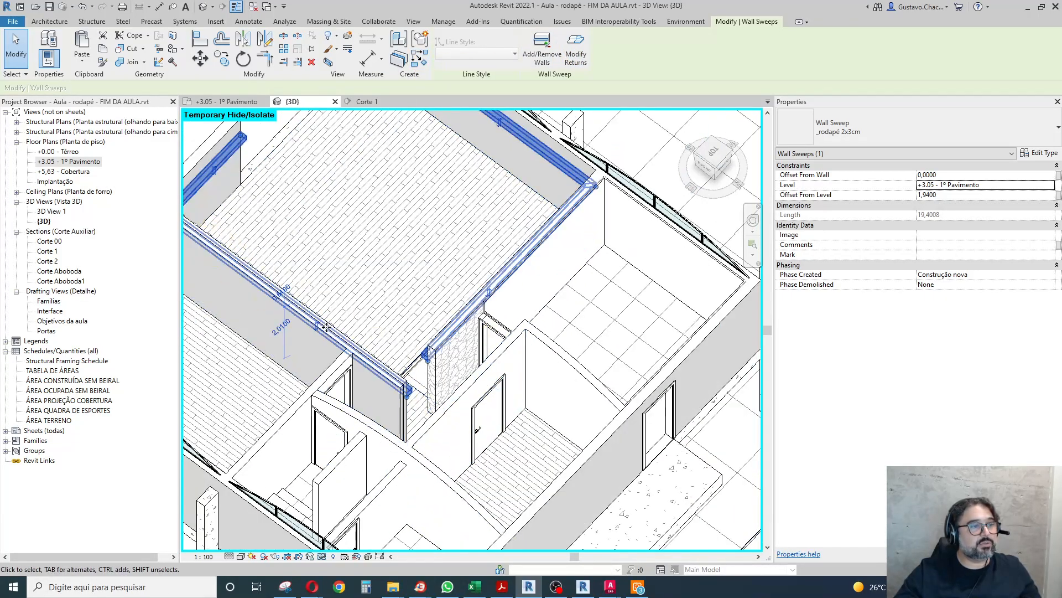
click(545, 48)
click(404, 389)
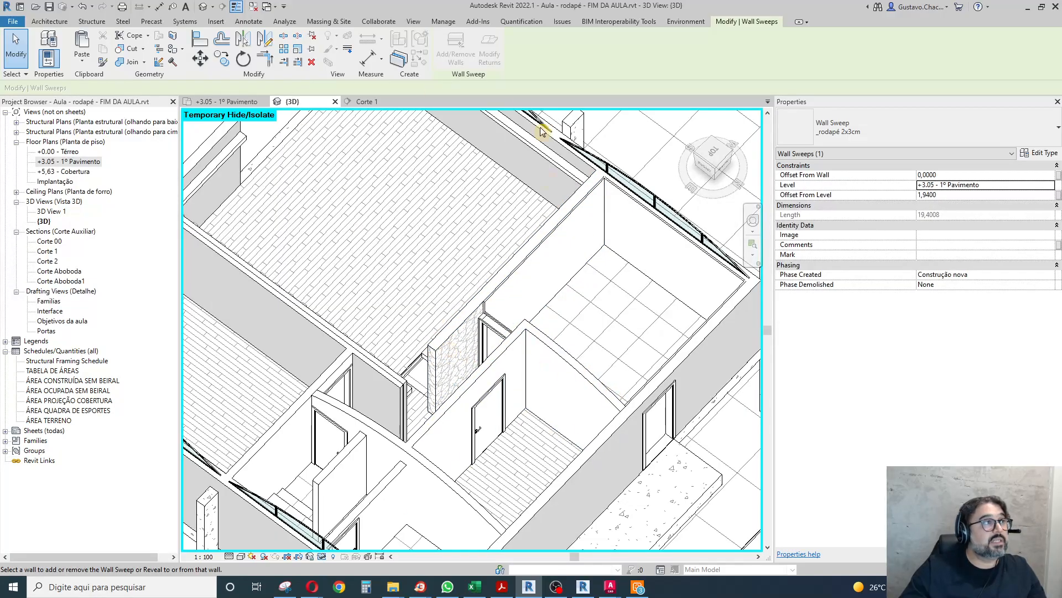
click(16, 42)
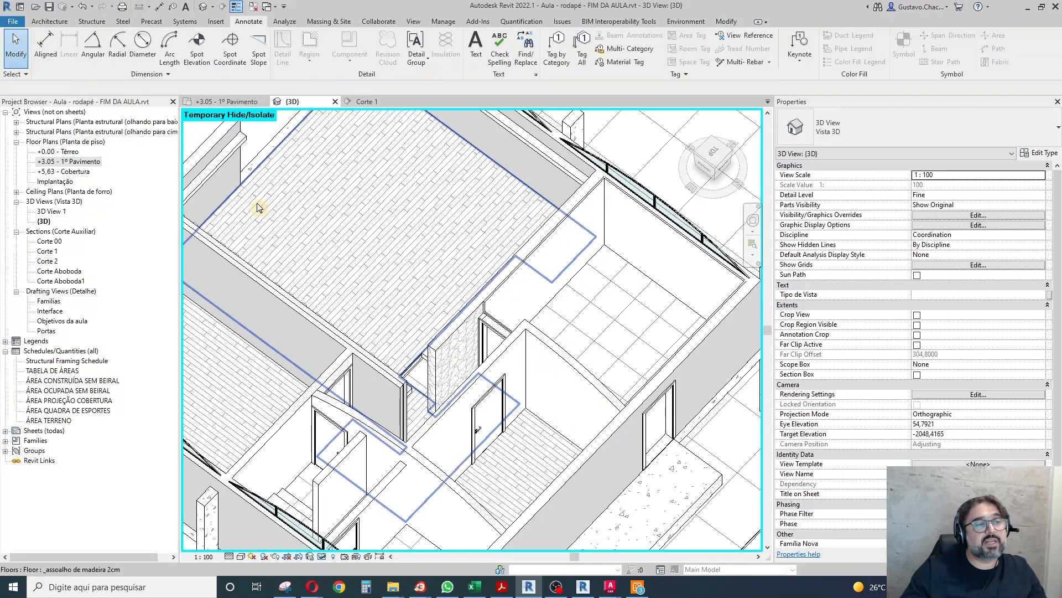
Create a similar _rodapé 2x3cm wall sweep and place it on the hallway side of the stone wall.
click(421, 357)
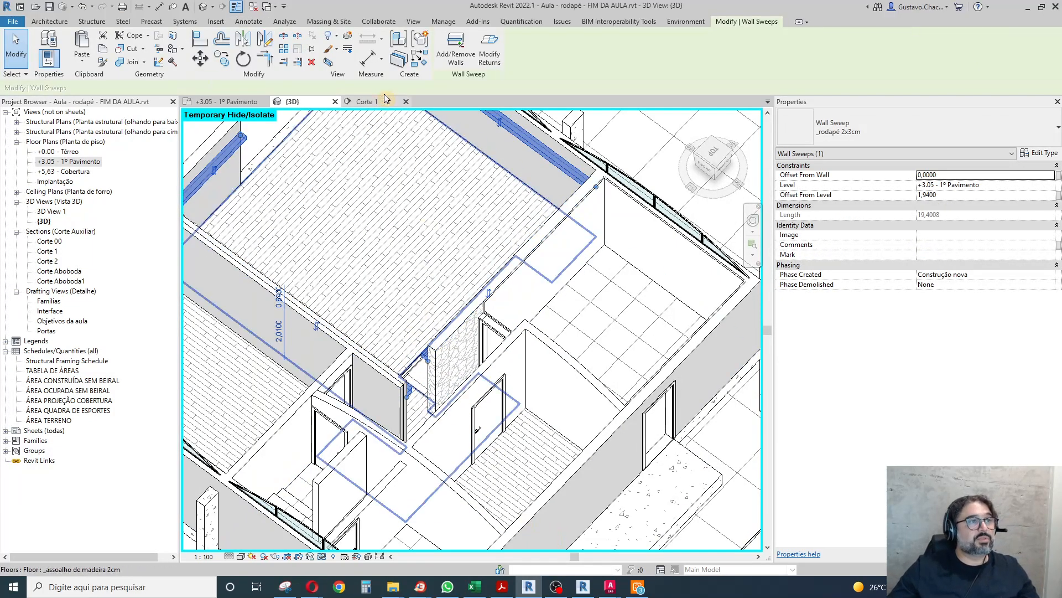
click(418, 62)
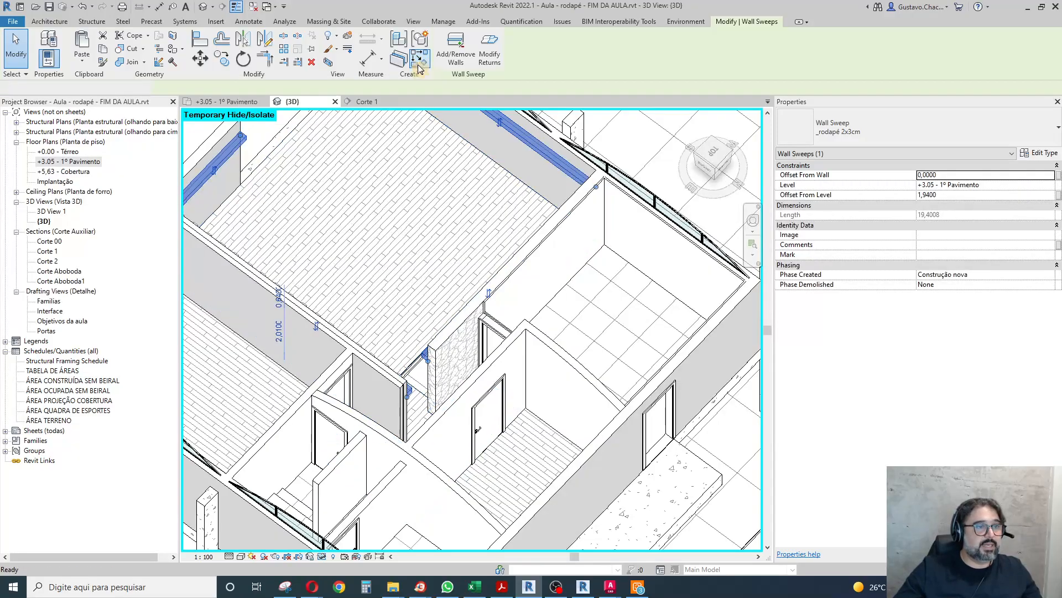
click(457, 347)
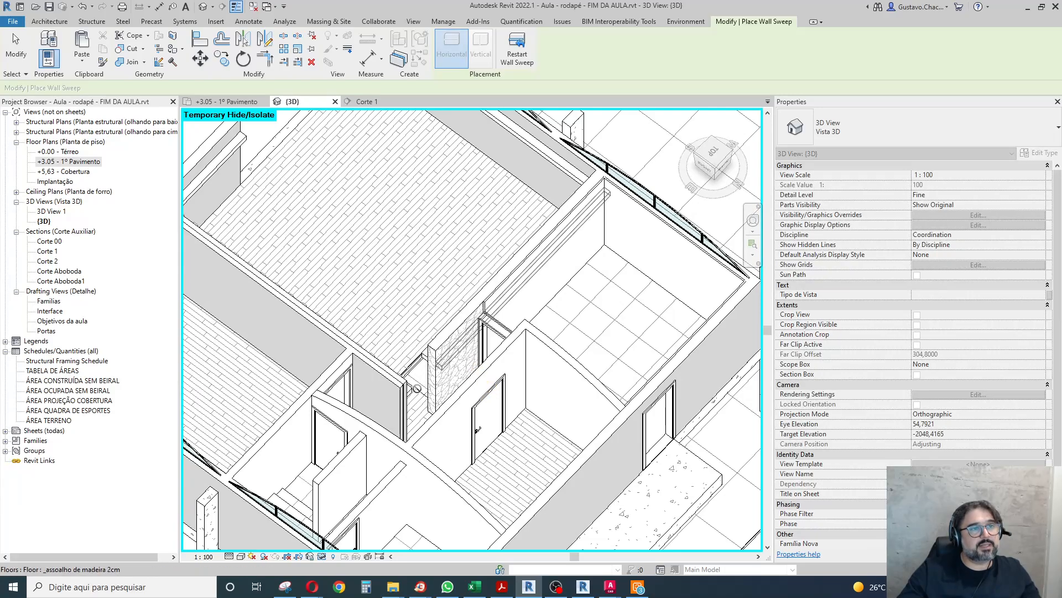
Continue the wall sweep onto the hallway wall with the doors facing the stone wall and onto the hallway's end wall.
shift+middle_drag(399, 392, 614, 410)
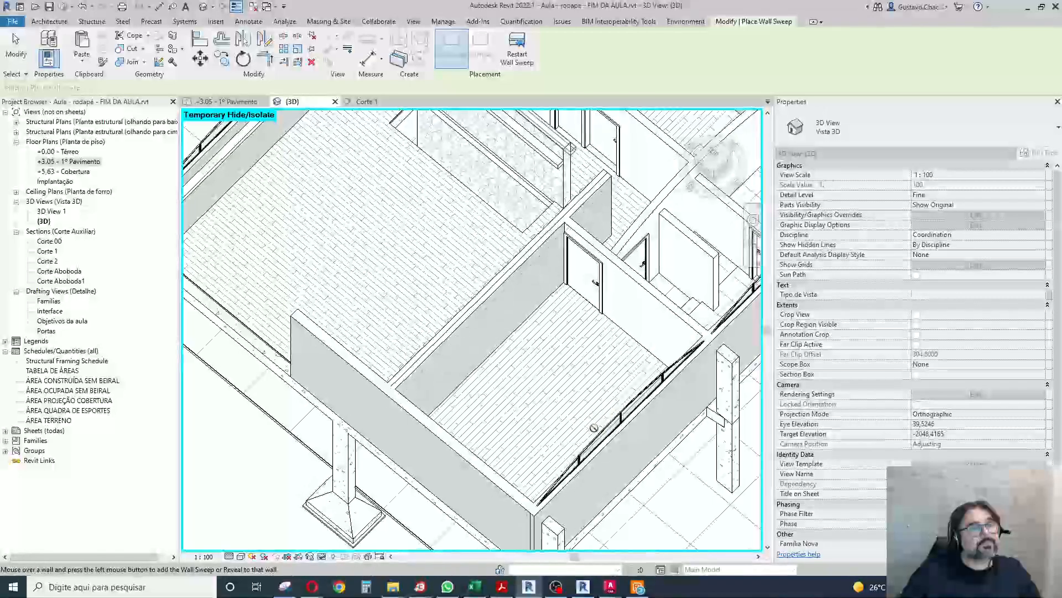
scroll(603, 257, down, 5)
scroll(592, 266, up, 6)
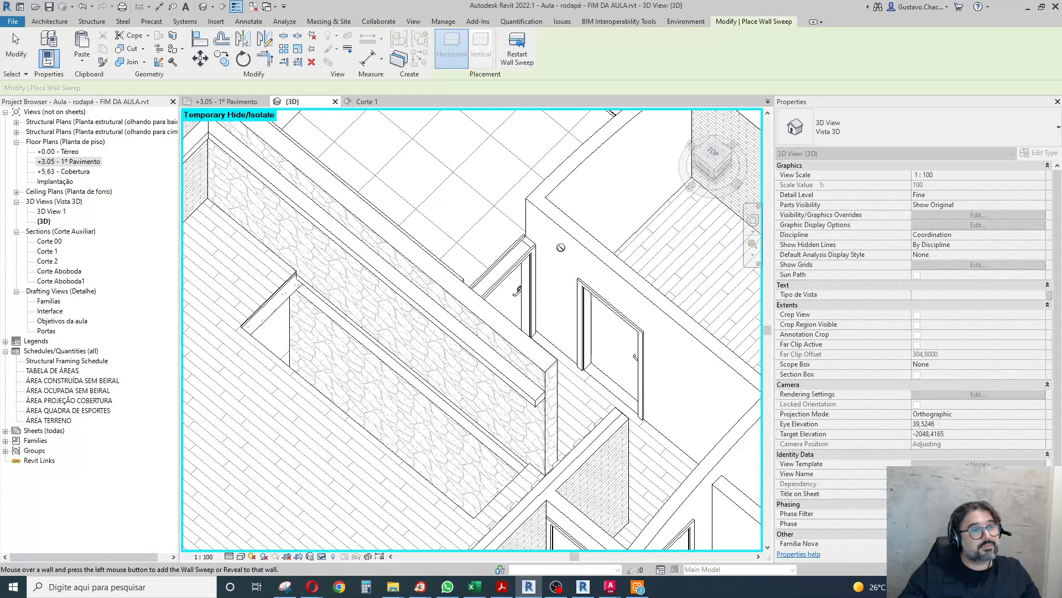
scroll(535, 237, up, 4)
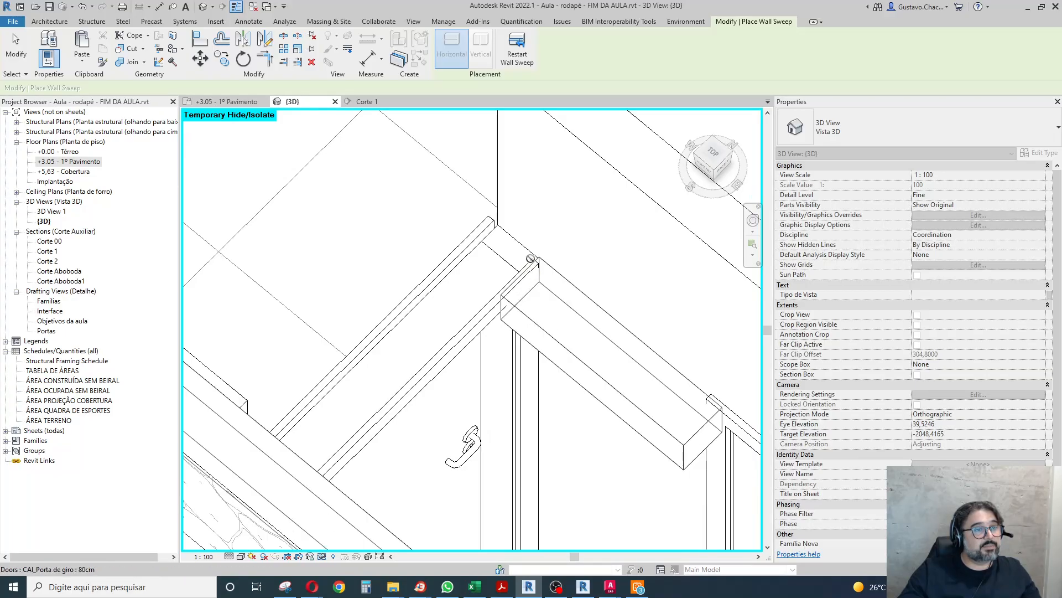
scroll(449, 439, down, 6)
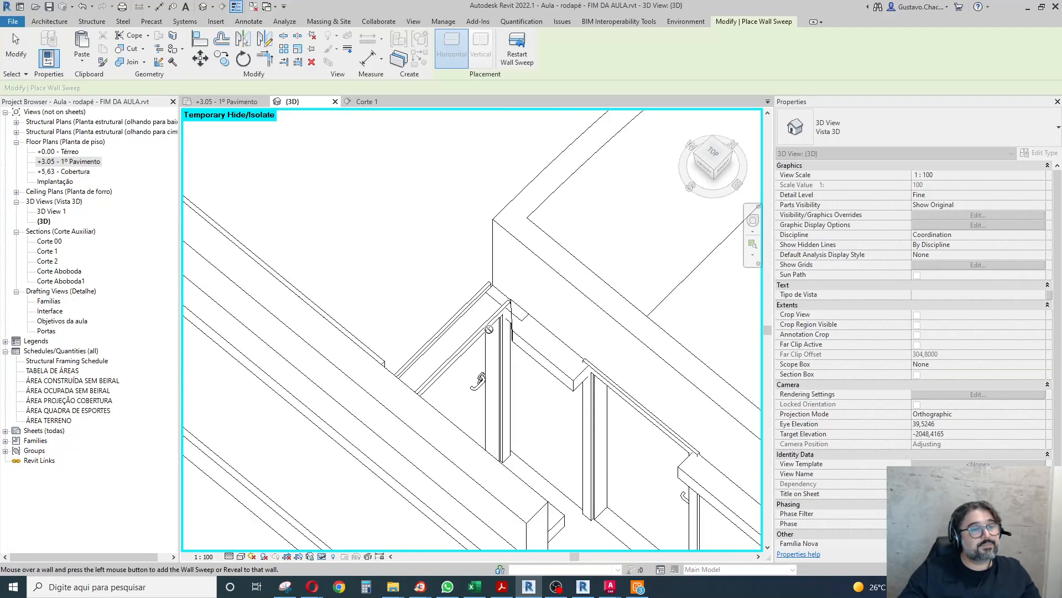
shift+middle_drag(448, 438, 622, 462)
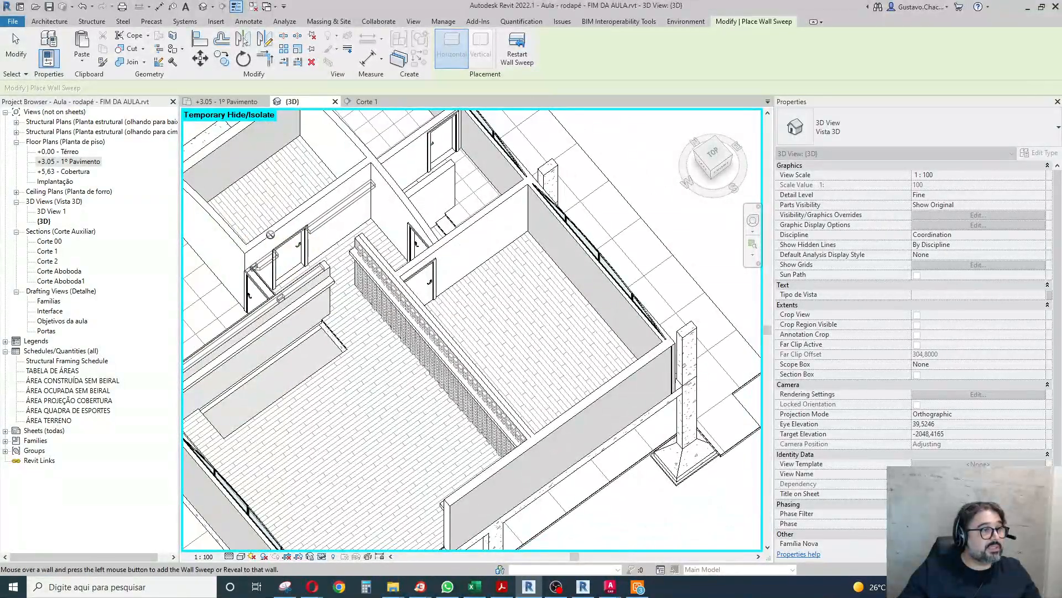
scroll(354, 219, up, 3)
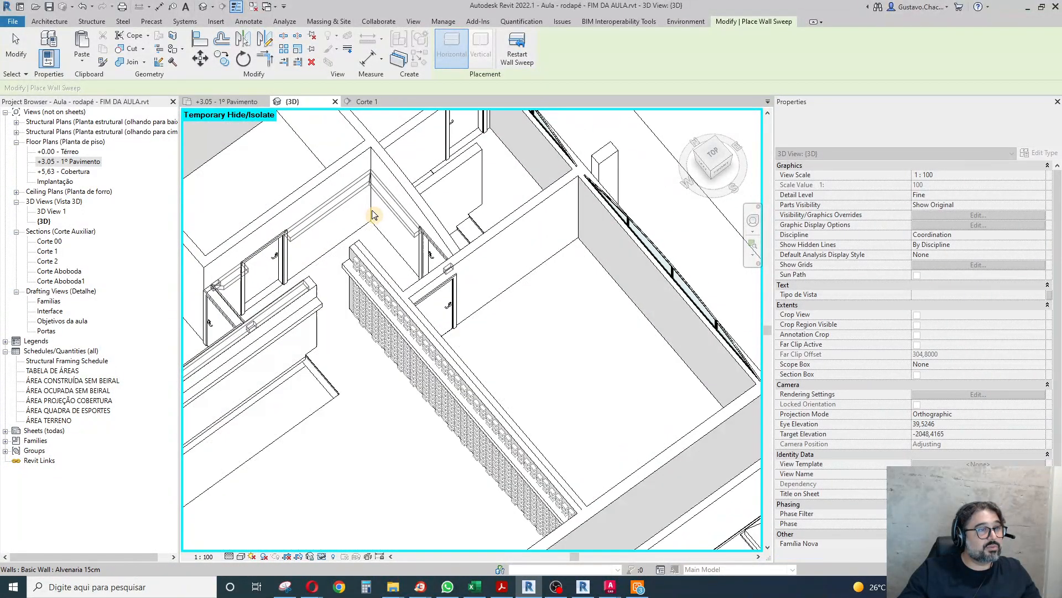
Continue the wall sweep onto the bedroom door wall and the hallway face of the partition, and finish the placement.
shift+middle_drag(243, 365, 470, 372)
scroll(531, 295, down, 3)
scroll(532, 295, down, 2)
scroll(426, 319, up, 6)
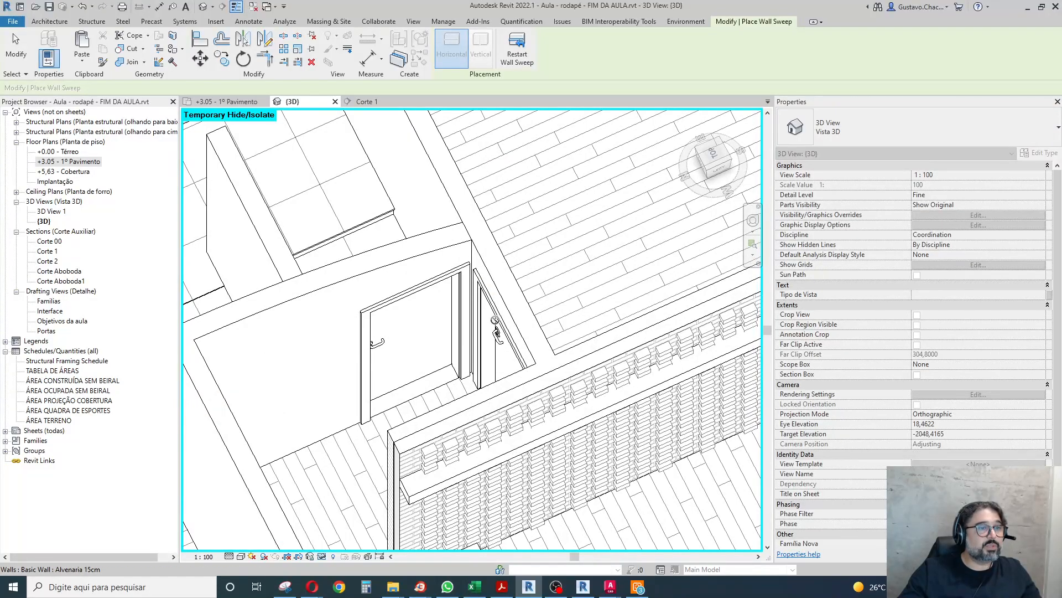
scroll(548, 237, down, 3)
shift+middle_drag(418, 413, 443, 232)
scroll(443, 232, down, 3)
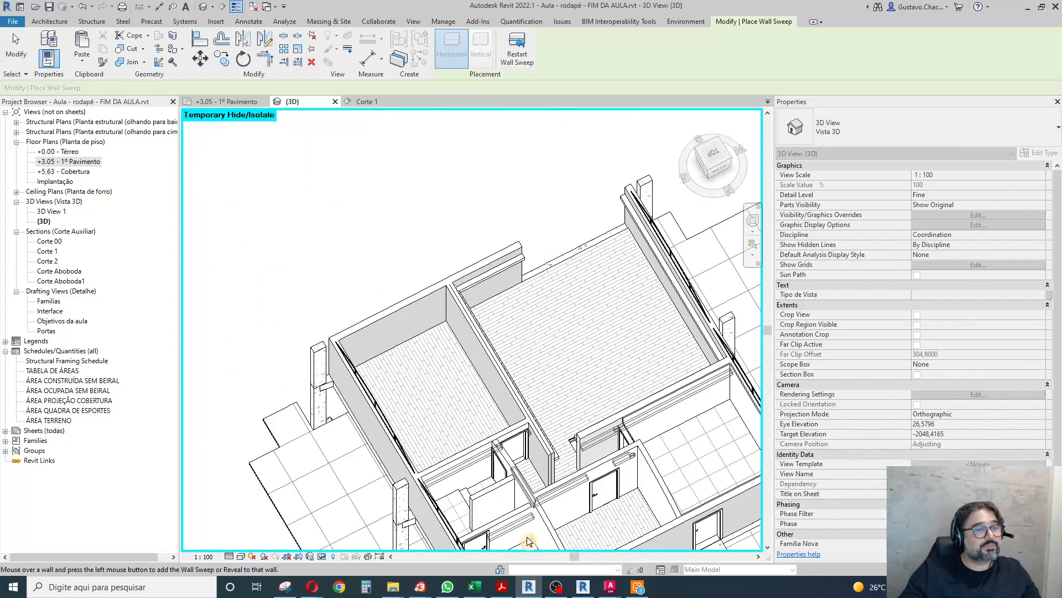
scroll(511, 397, up, 5)
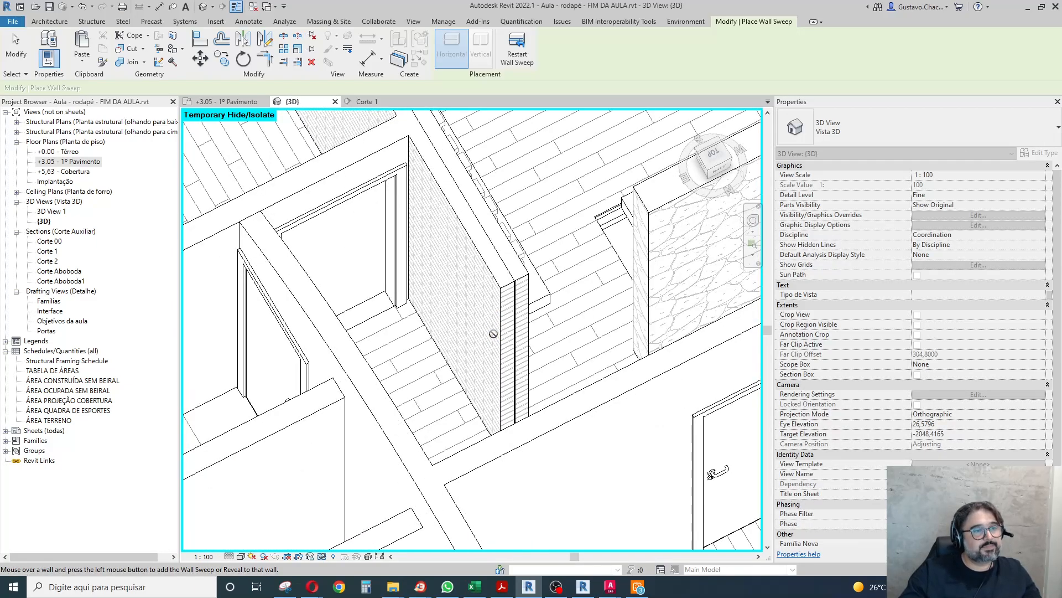
click(17, 47)
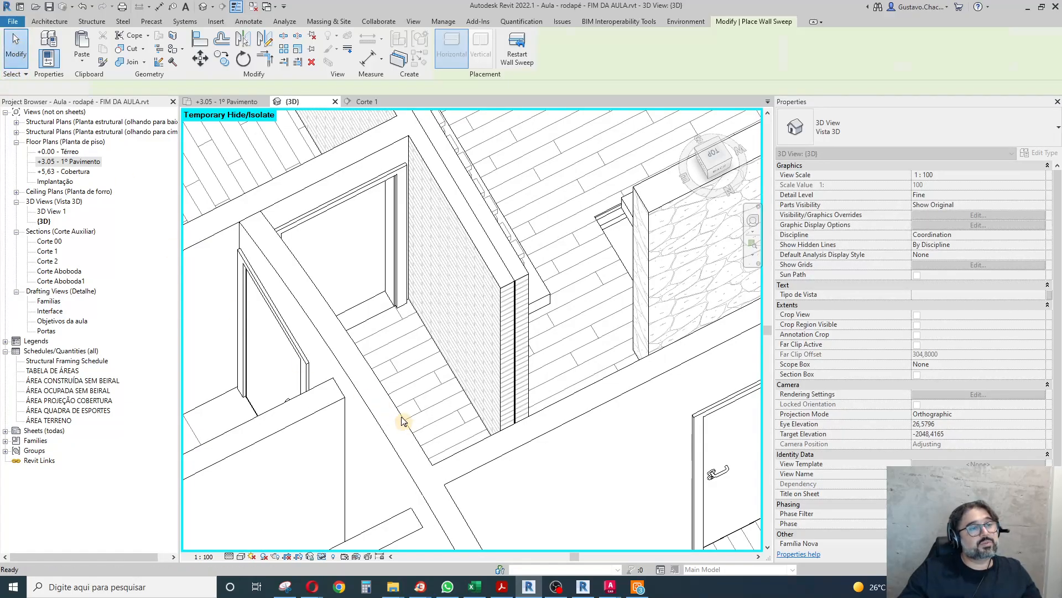
Shorten the new wall sweep's bedroom end along the partition back to the hallway corner by the bedroom door.
scroll(500, 347, down, 2)
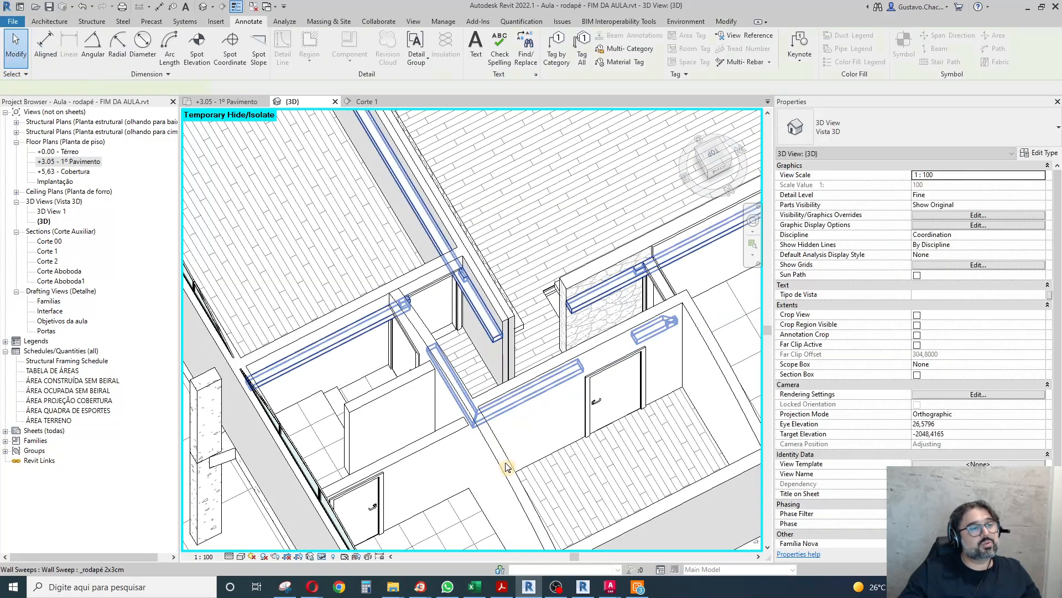
click(505, 464)
scroll(498, 443, down, 3)
scroll(380, 238, up, 5)
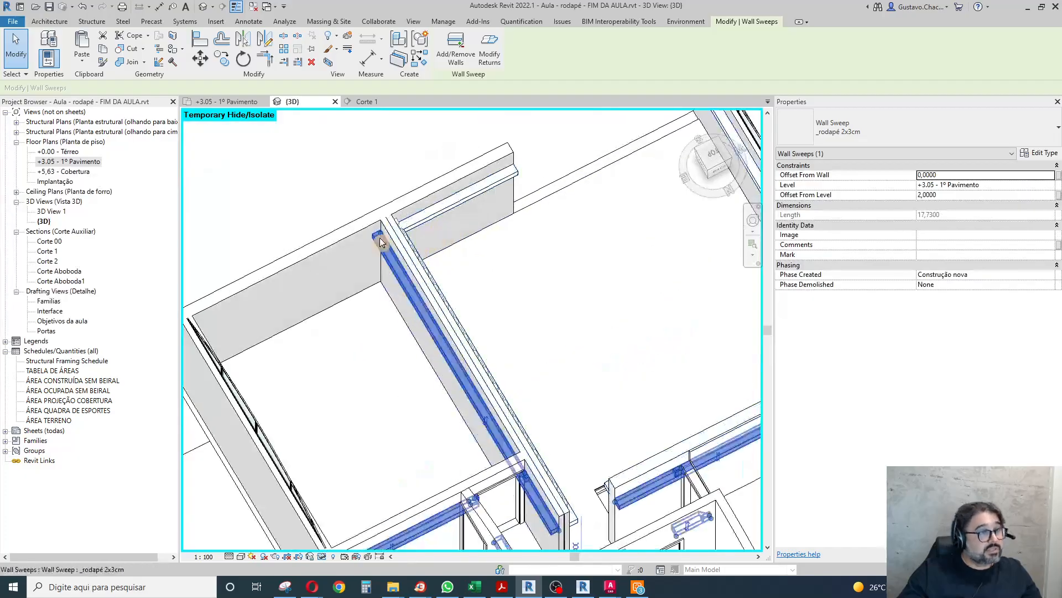
drag(452, 365, 546, 509)
Shorten the wall sweep's bathroom end back to the hallway corner between the bathroom and bedroom doors.
scroll(636, 498, down, 5)
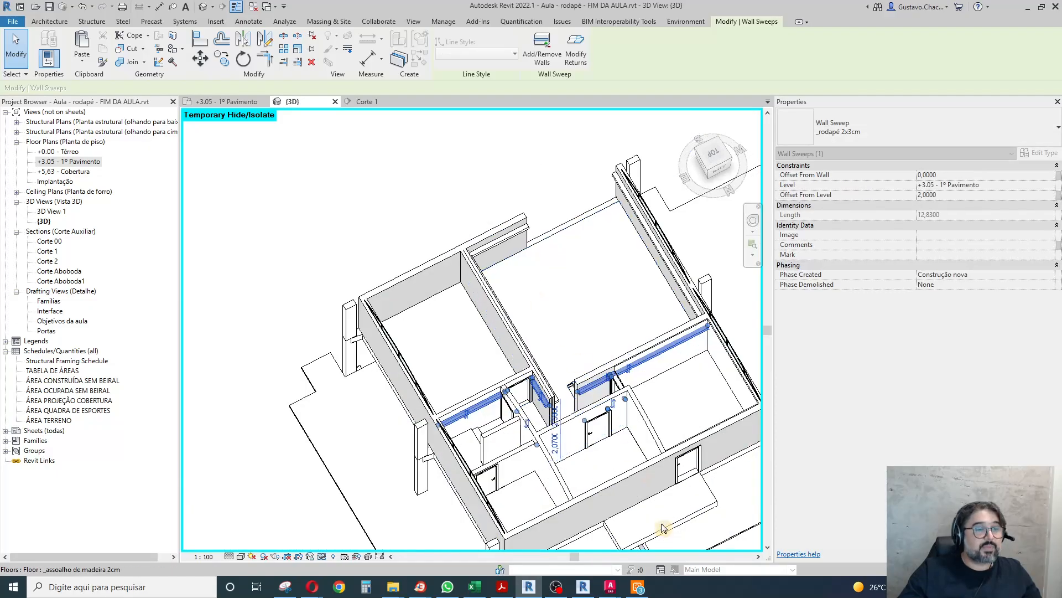
shift+middle_drag(600, 487, 584, 251)
scroll(537, 280, up, 6)
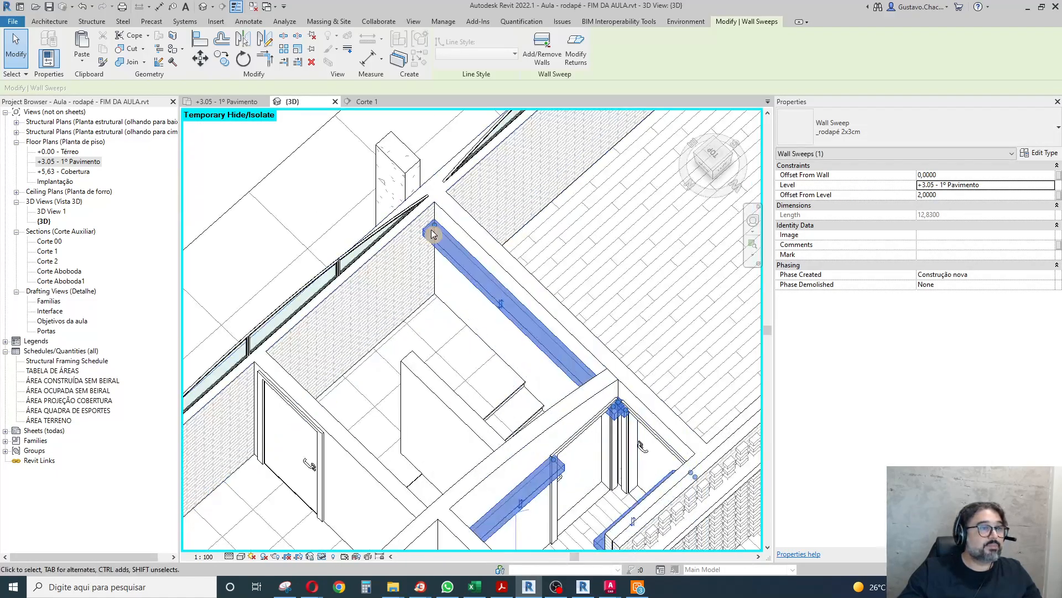
drag(609, 392, 616, 398)
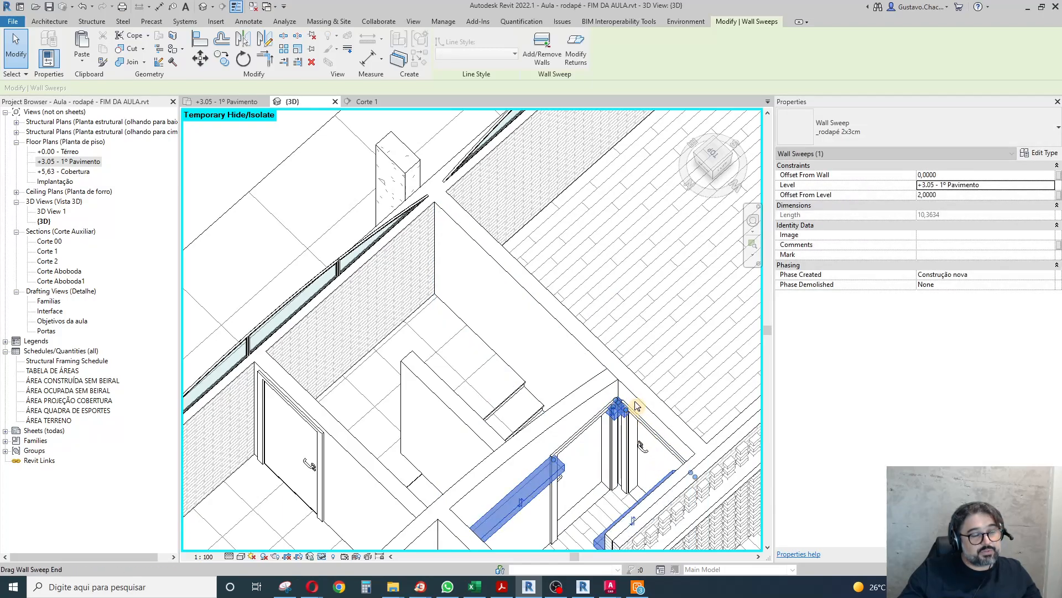
scroll(631, 409, up, 5)
drag(562, 387, 563, 387)
drag(582, 295, 579, 292)
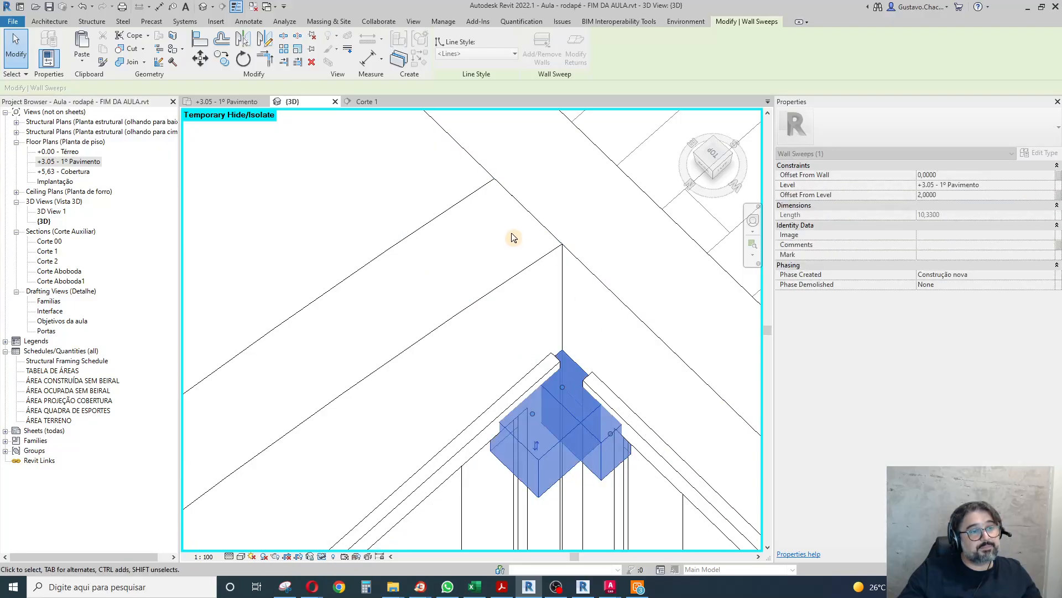
Examine the placed baseboards around the hallway, living room and tiled room in the 3D view.
scroll(514, 236, down, 6)
shift+middle_drag(652, 439, 444, 502)
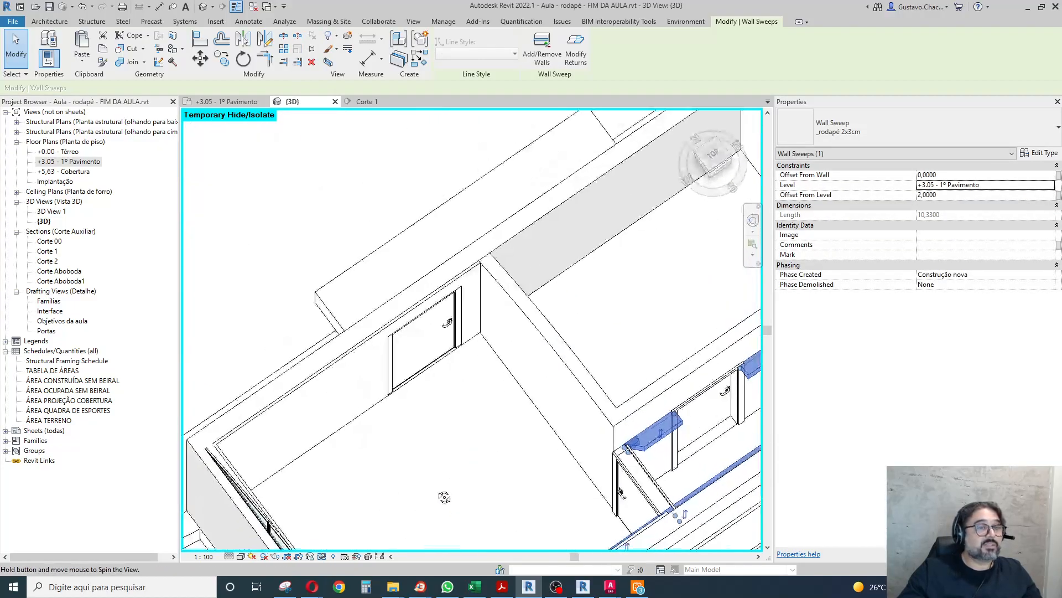
scroll(423, 374, down, 4)
shift+middle_drag(719, 529, 249, 455)
scroll(562, 447, down, 8)
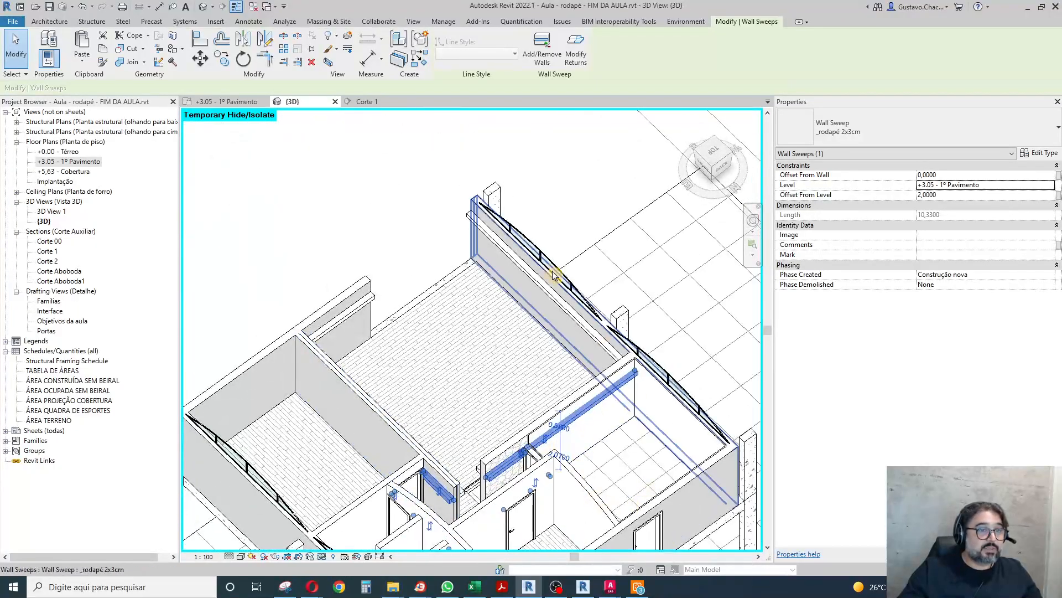
click(448, 249)
scroll(498, 274, up, 8)
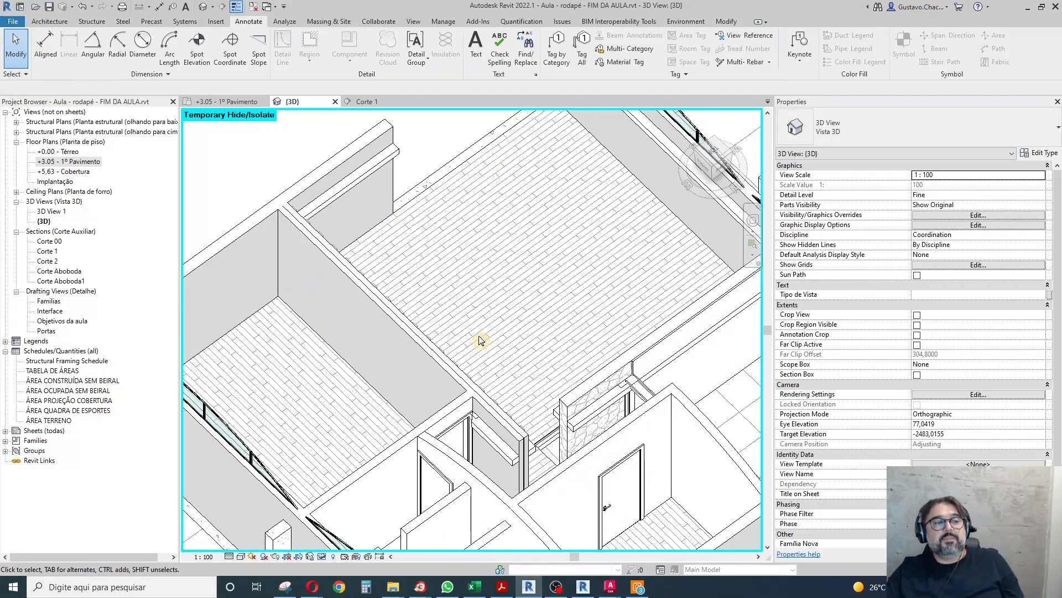
scroll(399, 231, down, 3)
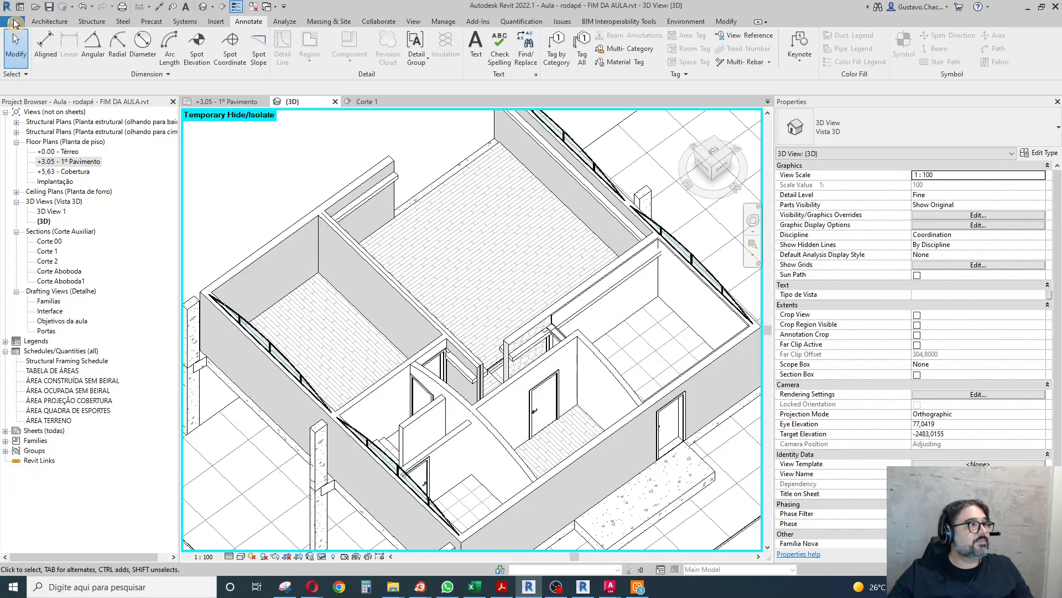
Create a new family from the Metric Profile-Hosted.rft template.
click(15, 23)
mouse_move(32, 68)
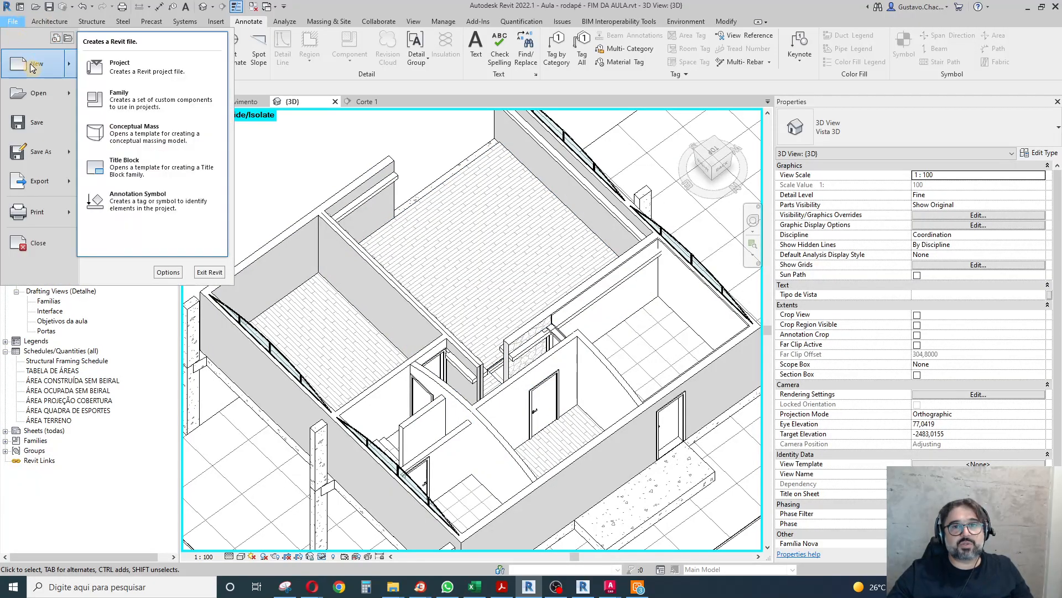
click(142, 107)
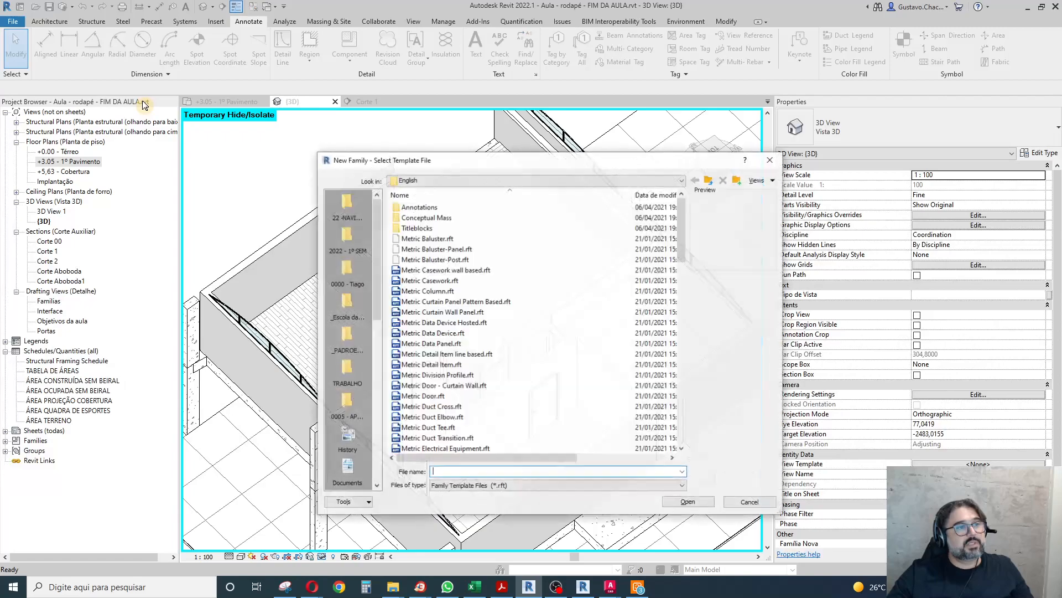
drag(681, 247, 708, 364)
click(437, 323)
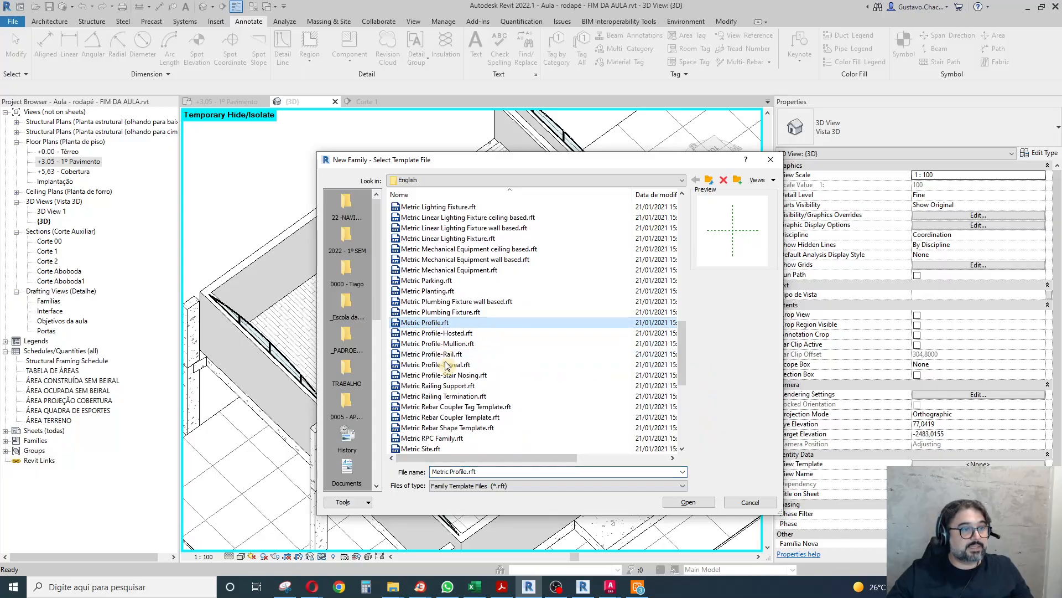
click(447, 375)
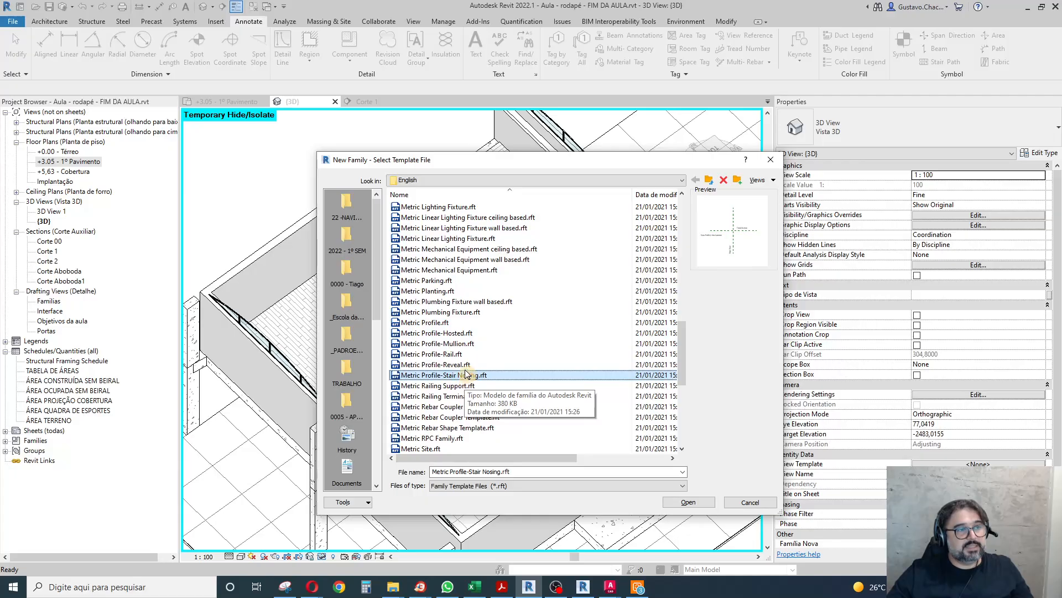
click(456, 333)
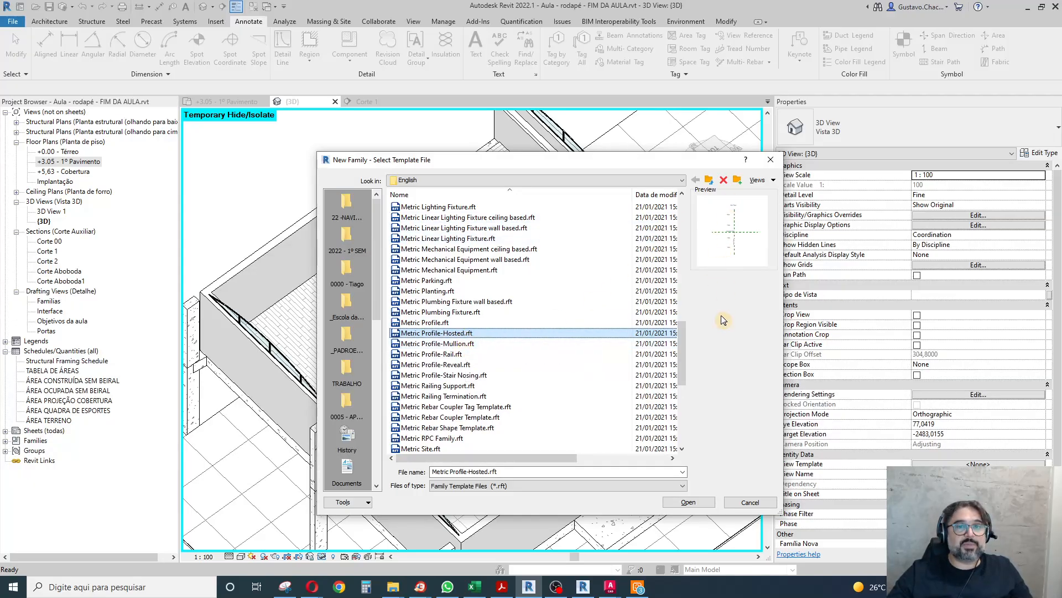
click(705, 505)
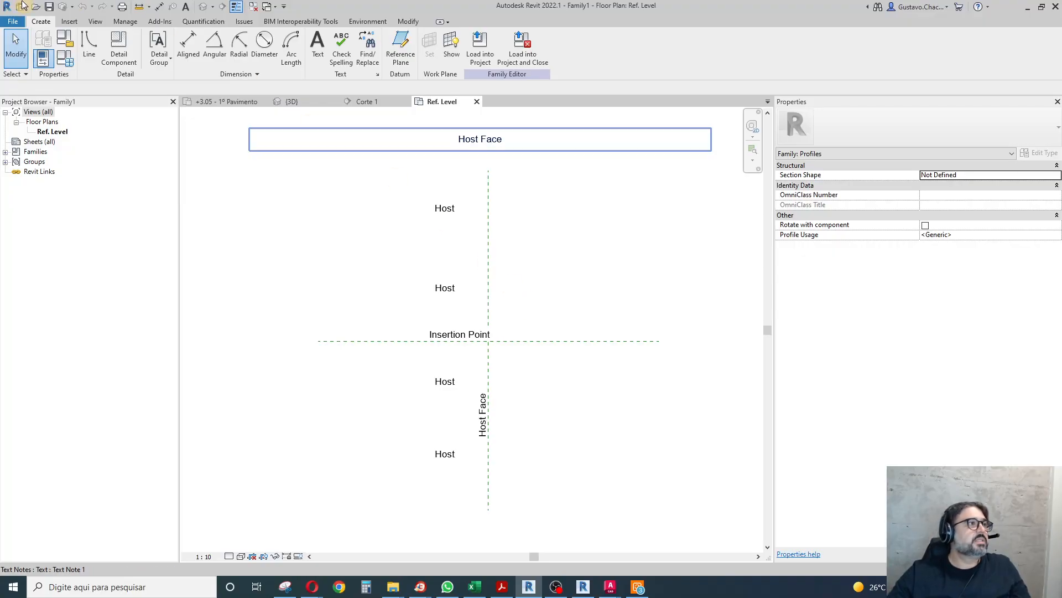
Draw a rectangular profile about 75 mm wide and 135 mm high from the insertion point, on the side opposite the host.
click(88, 45)
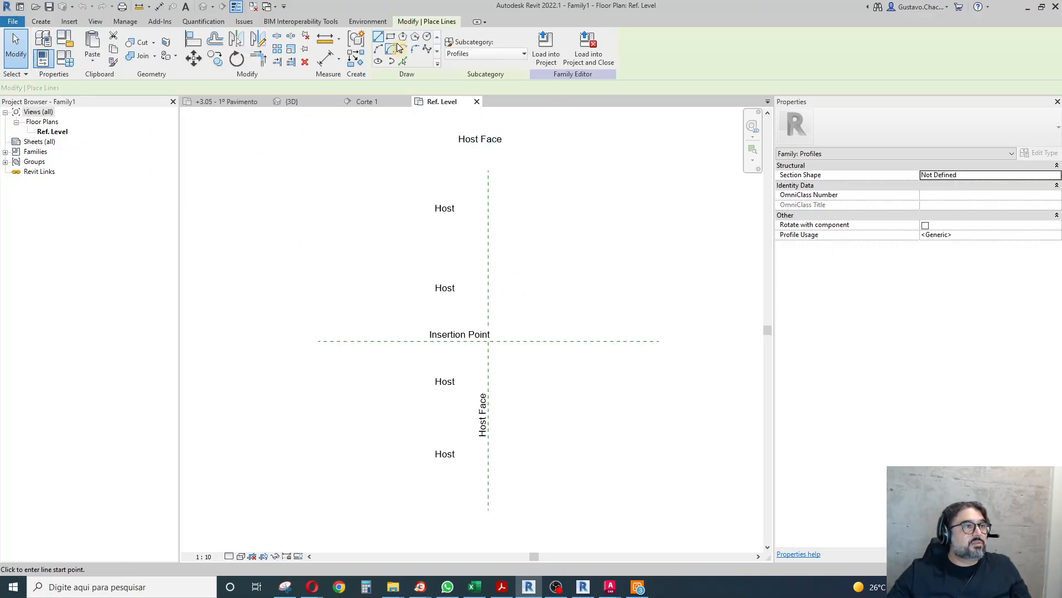
scroll(518, 382, up, 3)
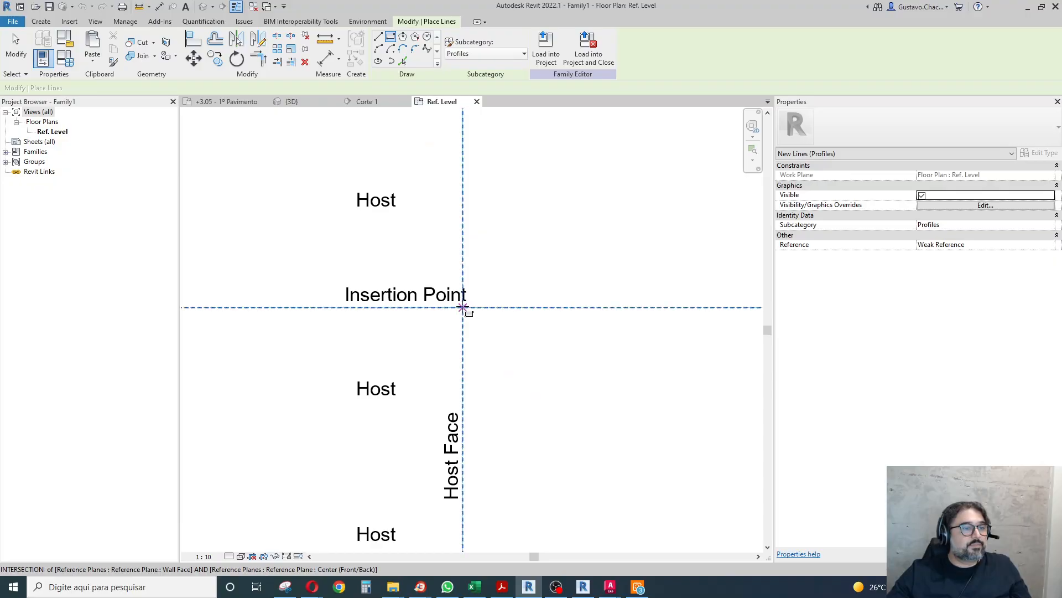
click(463, 307)
click(505, 230)
key(Escape)
key(Escape)
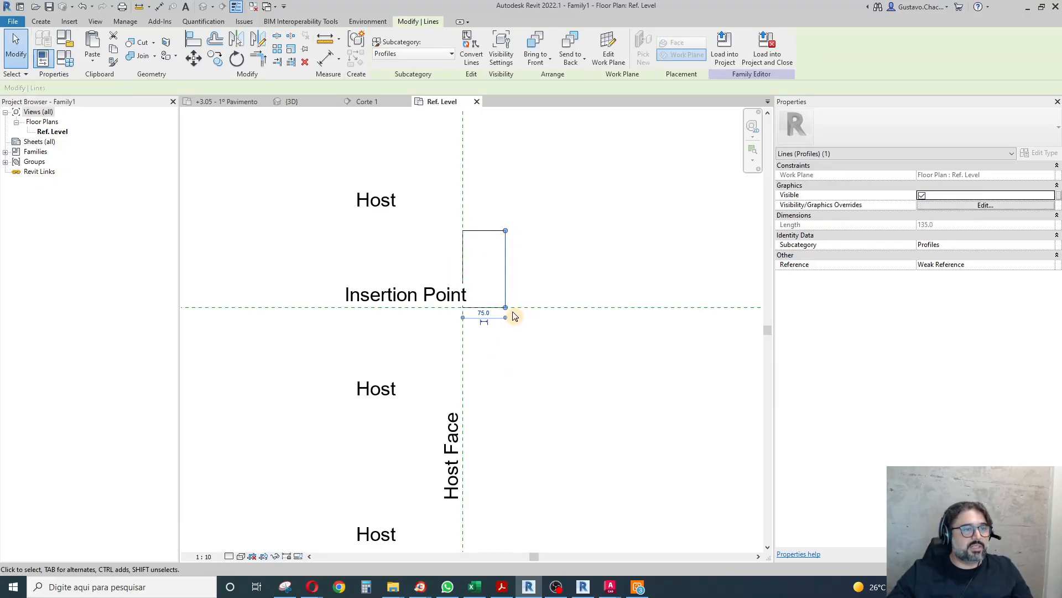
Set the rectangle's width to 2 cm and its height to 30 mm.
click(484, 313)
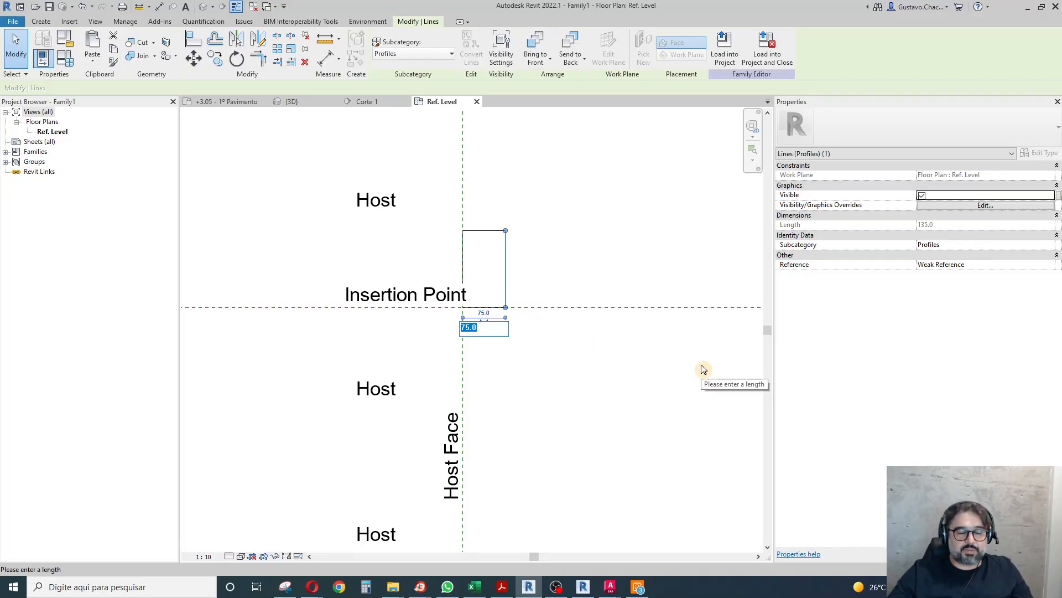
text(20)
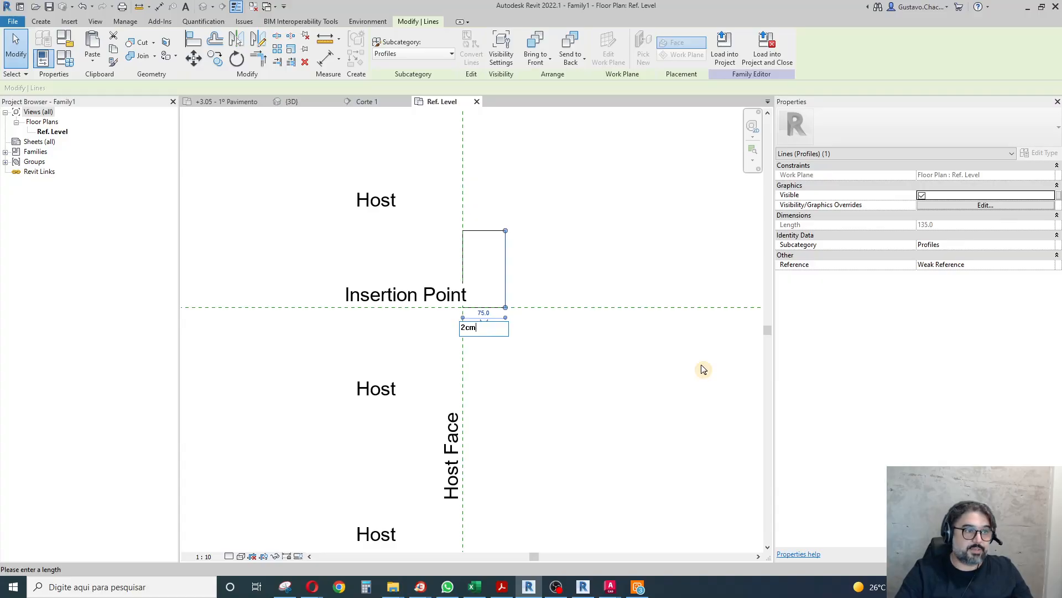
key(Return)
drag(443, 210, 508, 246)
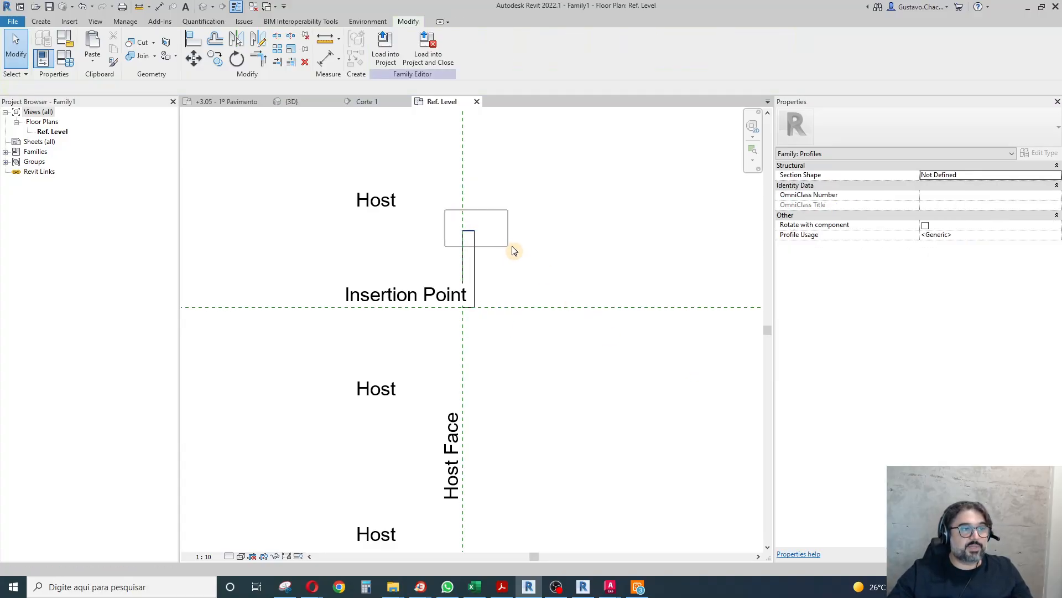
click(480, 268)
text(30)
key(Return)
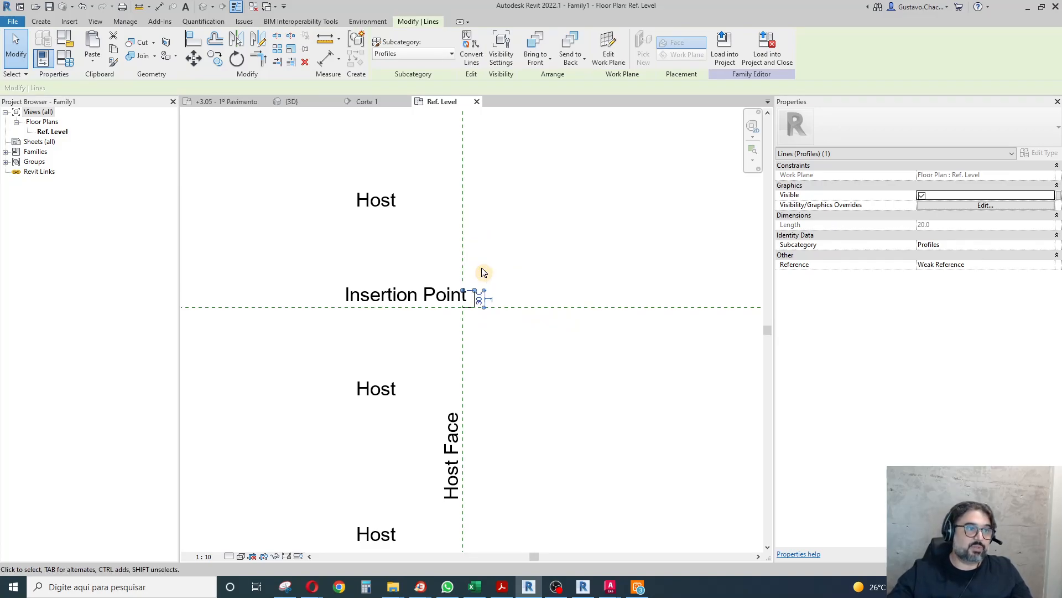
key(Escape)
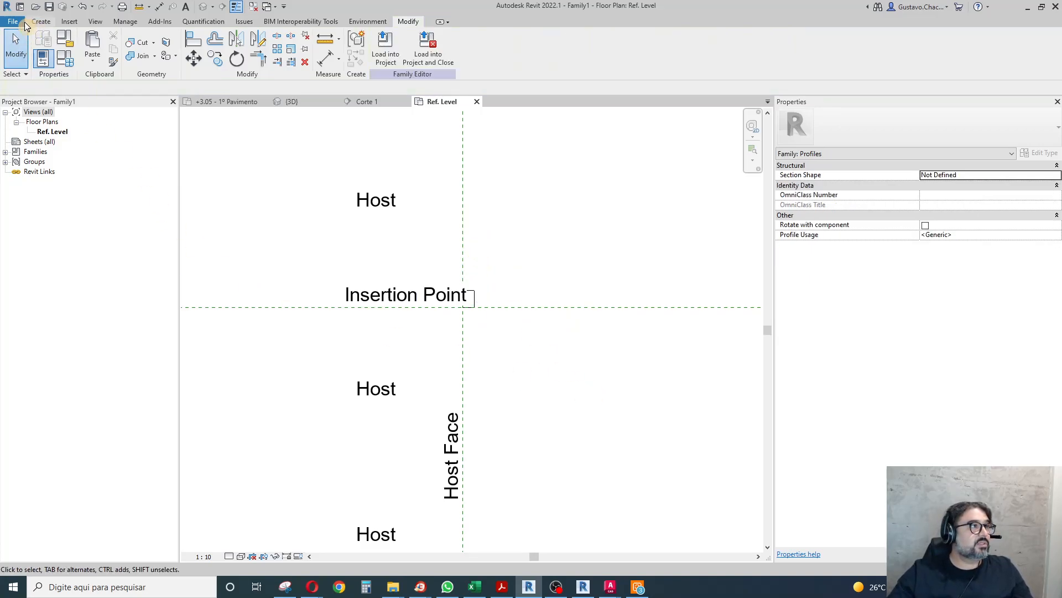
Save the profile family as PROF_rodape 2x3cm in the _Arquivos de trabalho folder and load it into the house project.
click(12, 23)
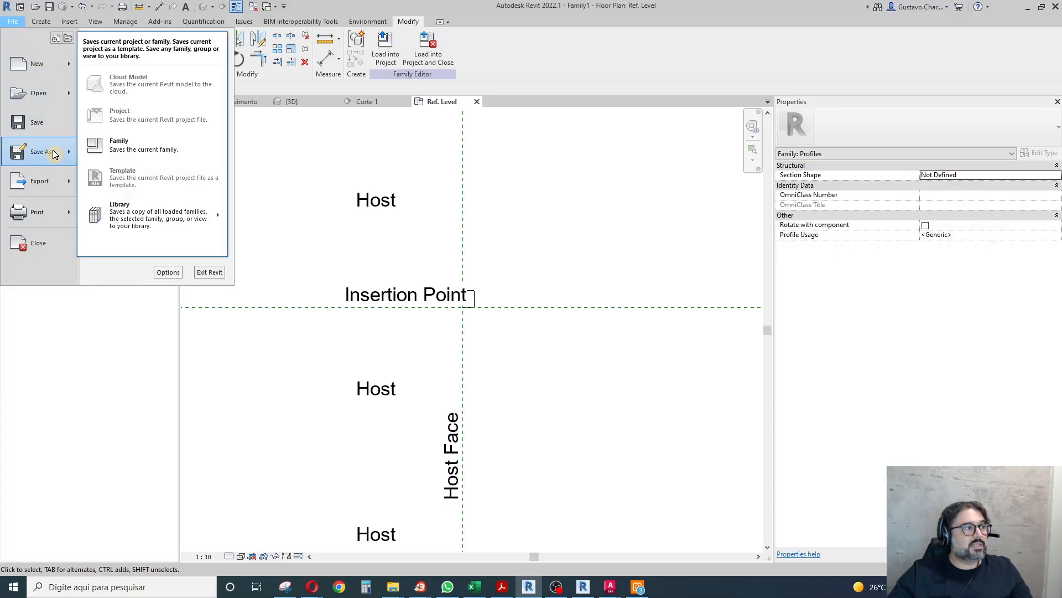
click(36, 123)
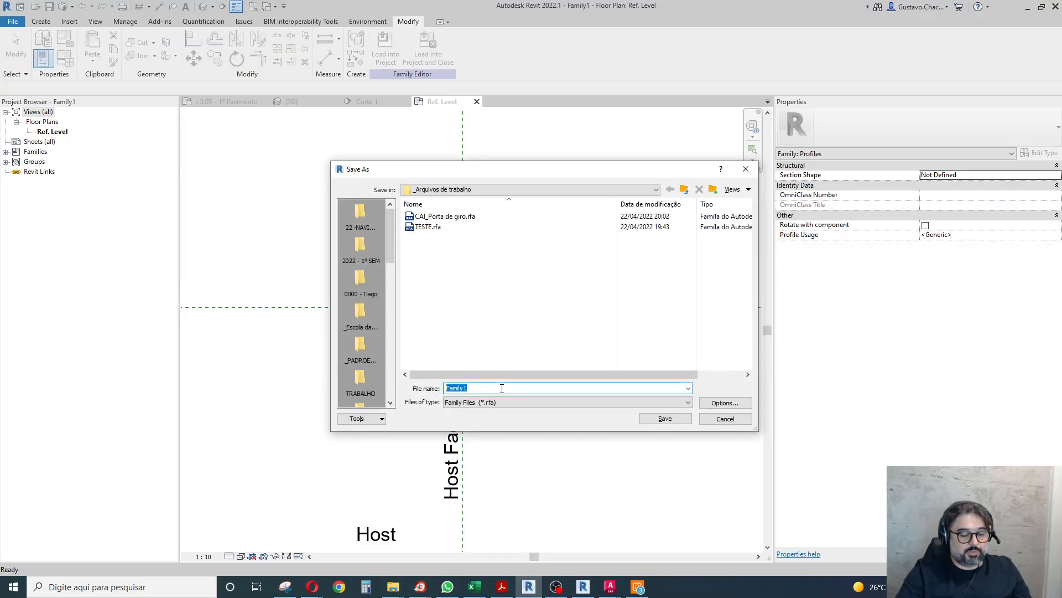
text(PROF_)
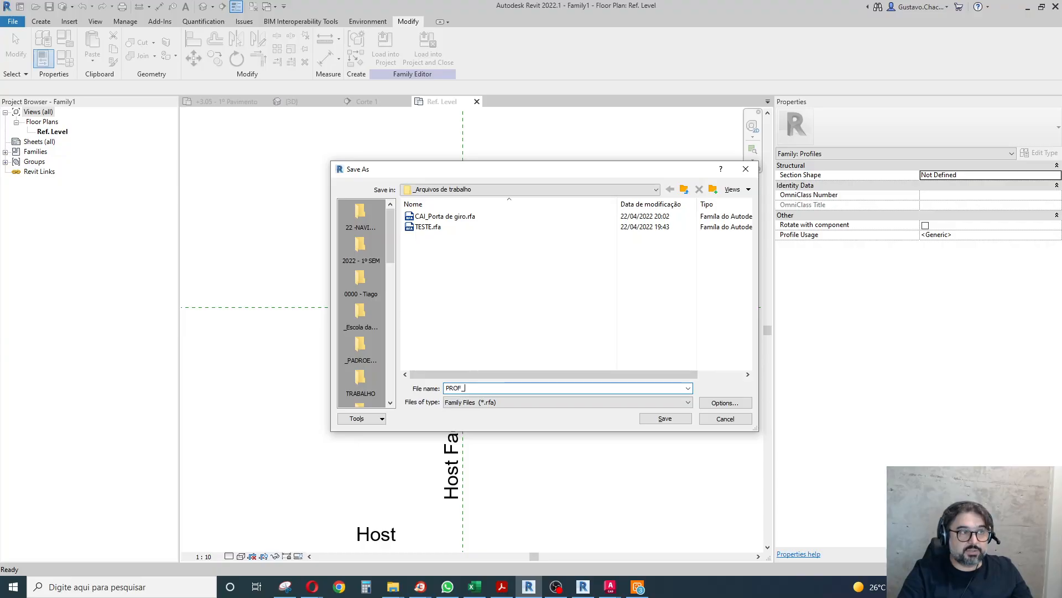
text(rodape 2x3cm)
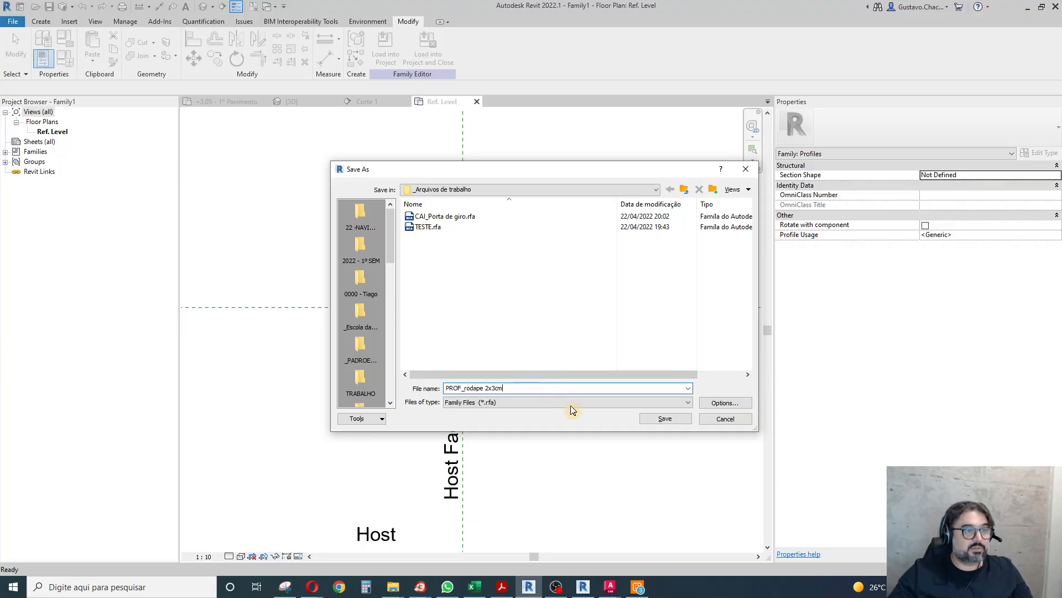
click(665, 422)
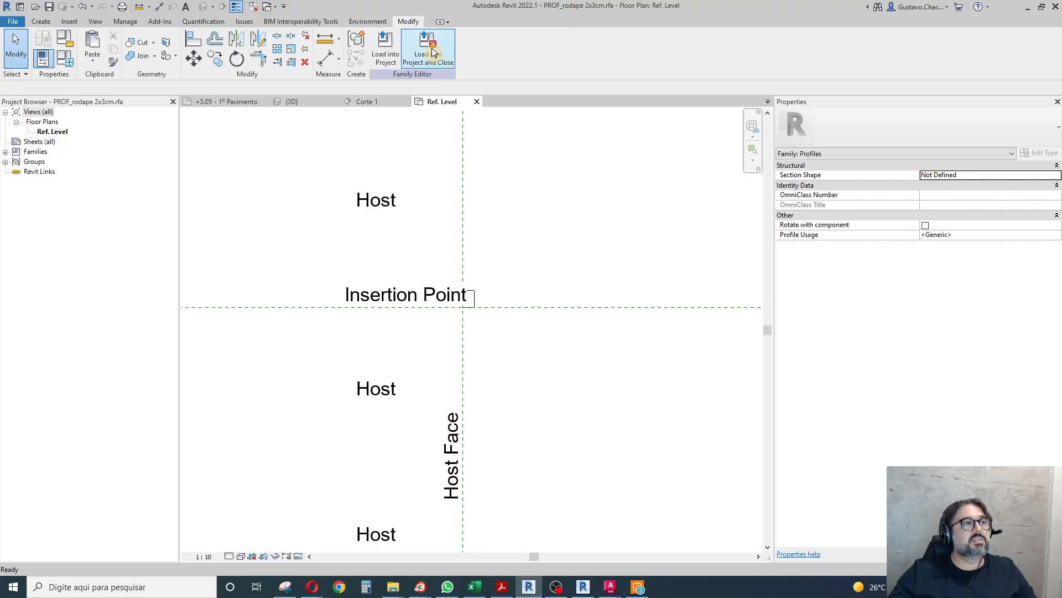
click(387, 46)
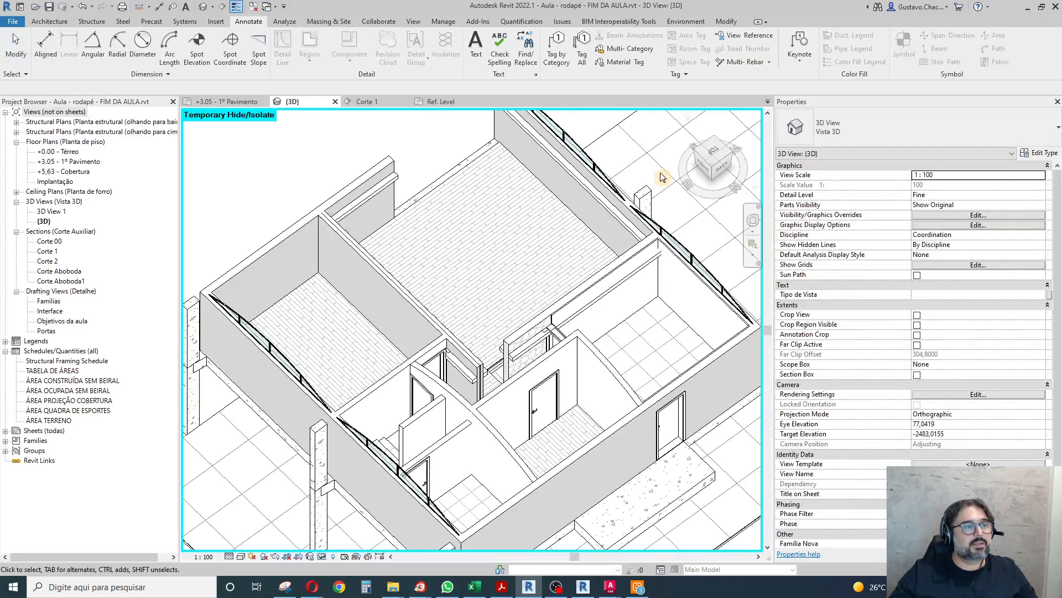
Assign the PROF_rodape 2x3cm profile to the _rodapé 2x3cm wall sweep type in its type properties.
click(399, 189)
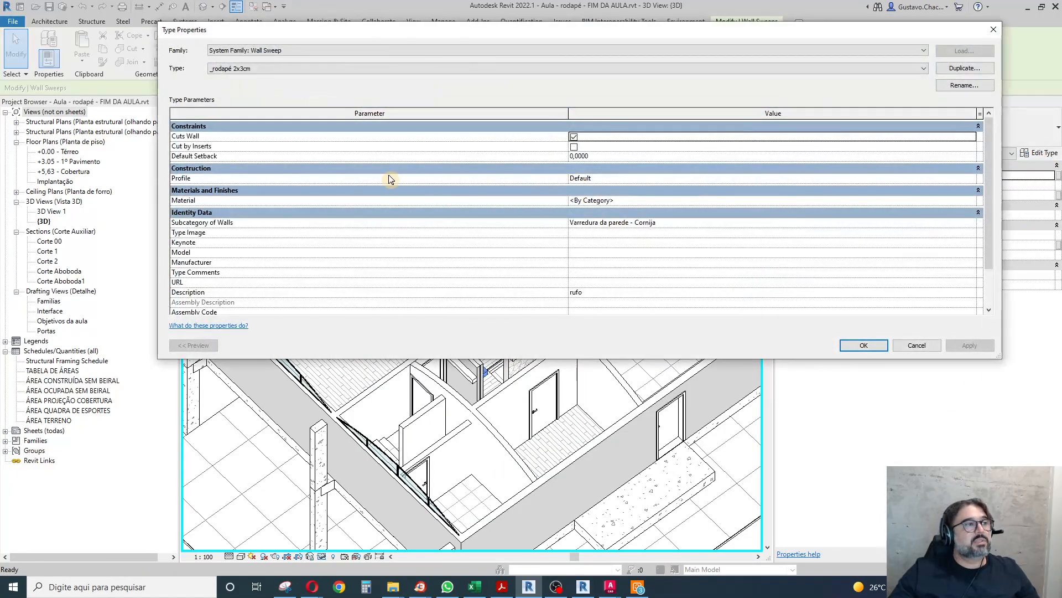
click(669, 179)
click(973, 178)
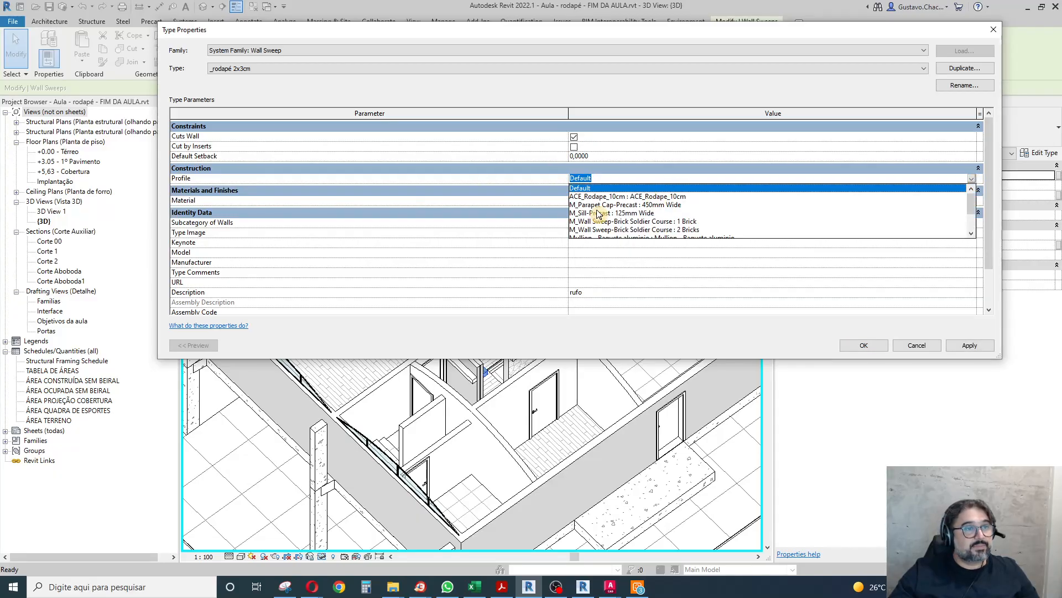
scroll(603, 219, down, 2)
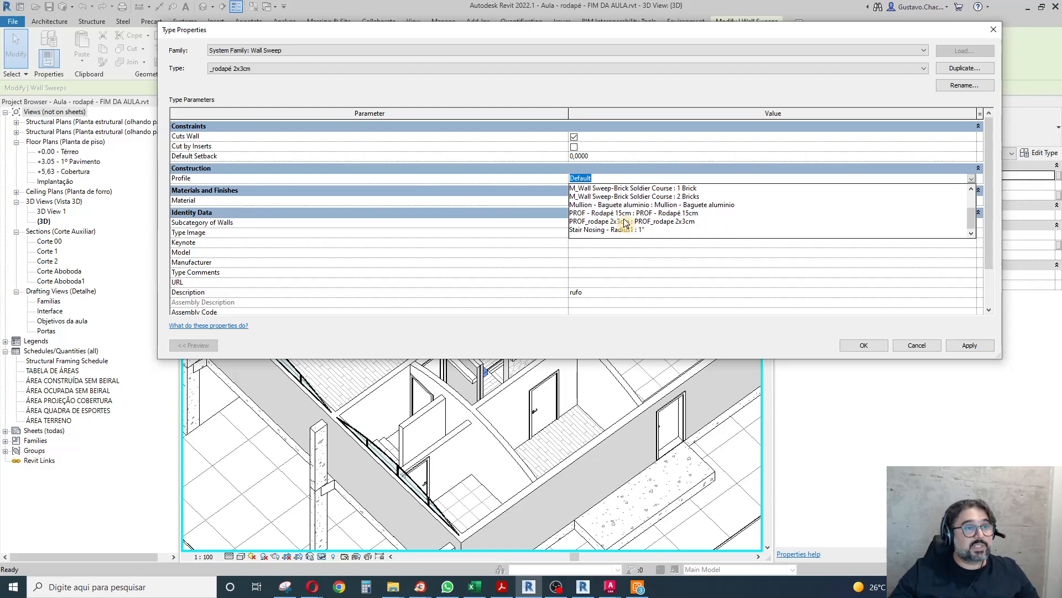
click(680, 224)
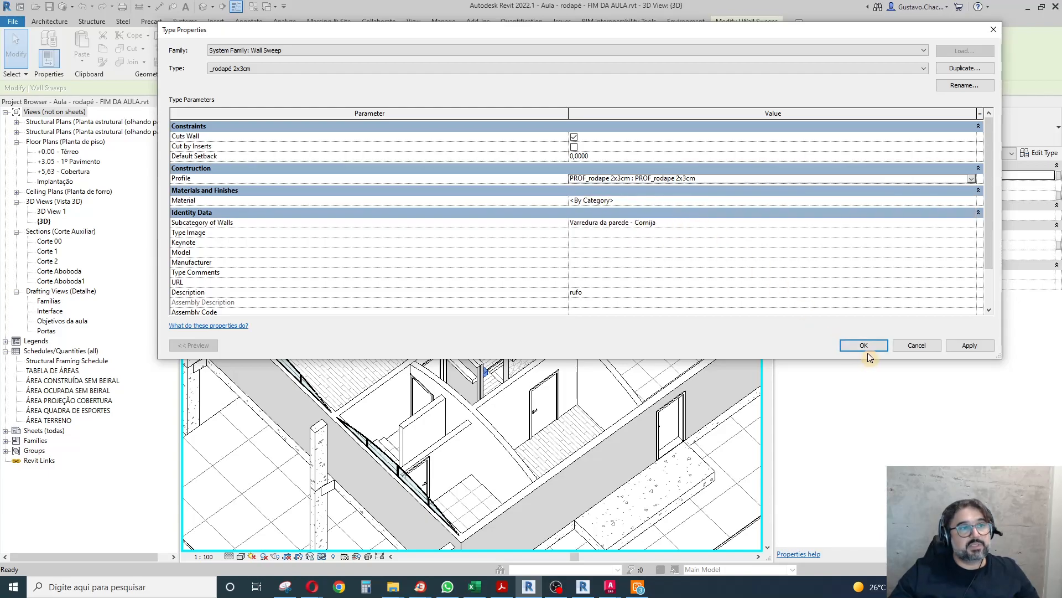
Search the sweep type's material choices for madeira and duplicate the Madeira material as _rodapé de ipê.
click(974, 202)
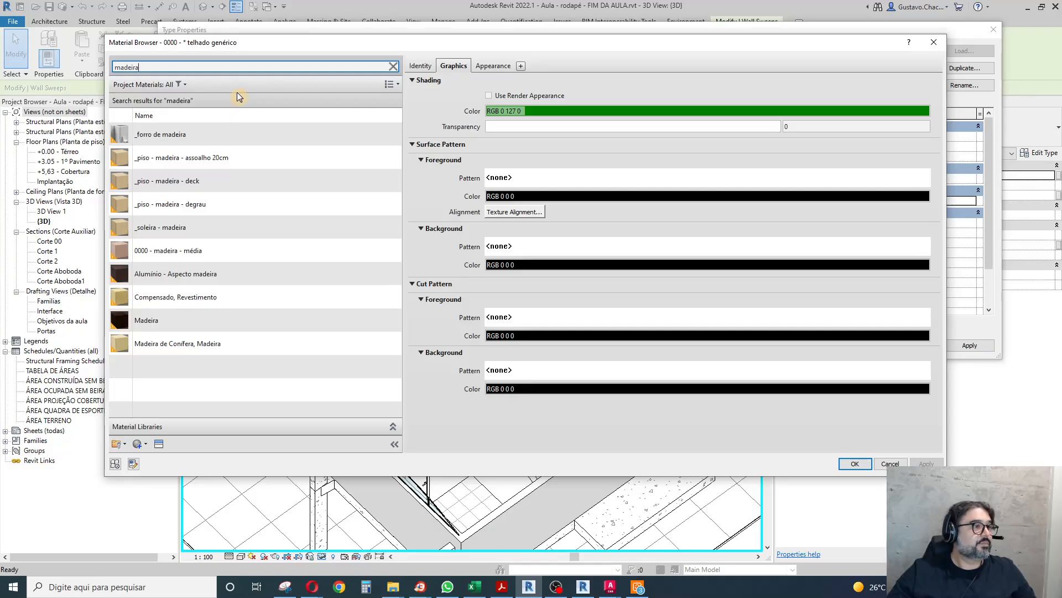
click(174, 319)
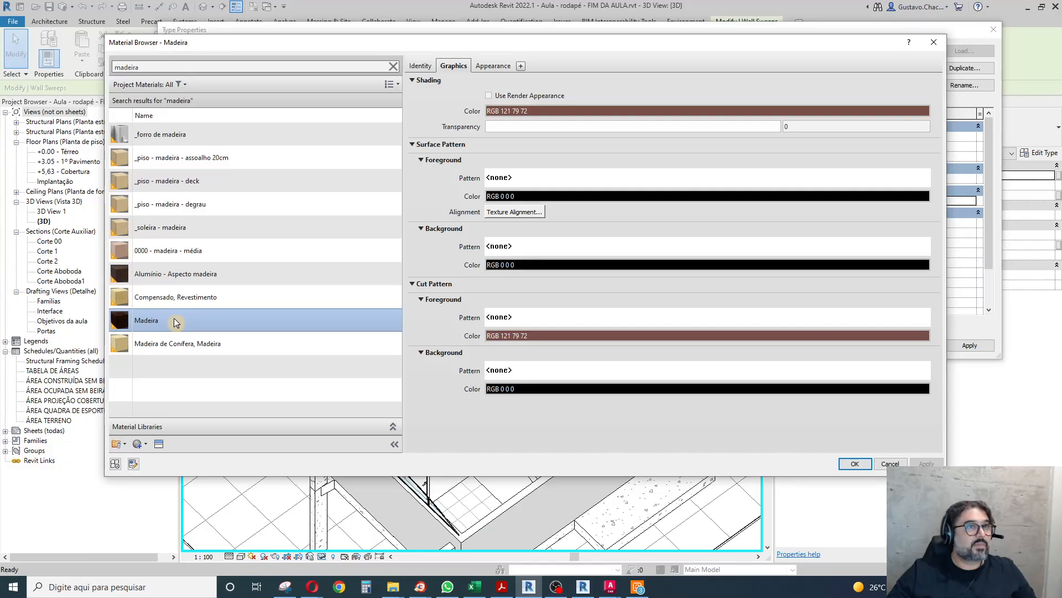
right_click(153, 322)
click(183, 338)
key(BackSpace)
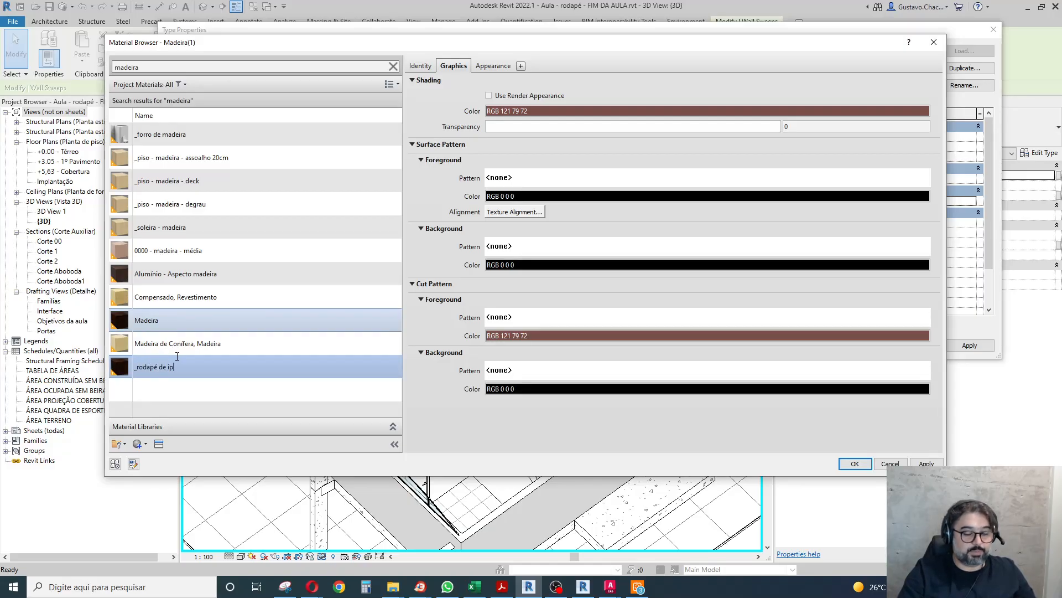
text(_rodapé de ipê)
key(Return)
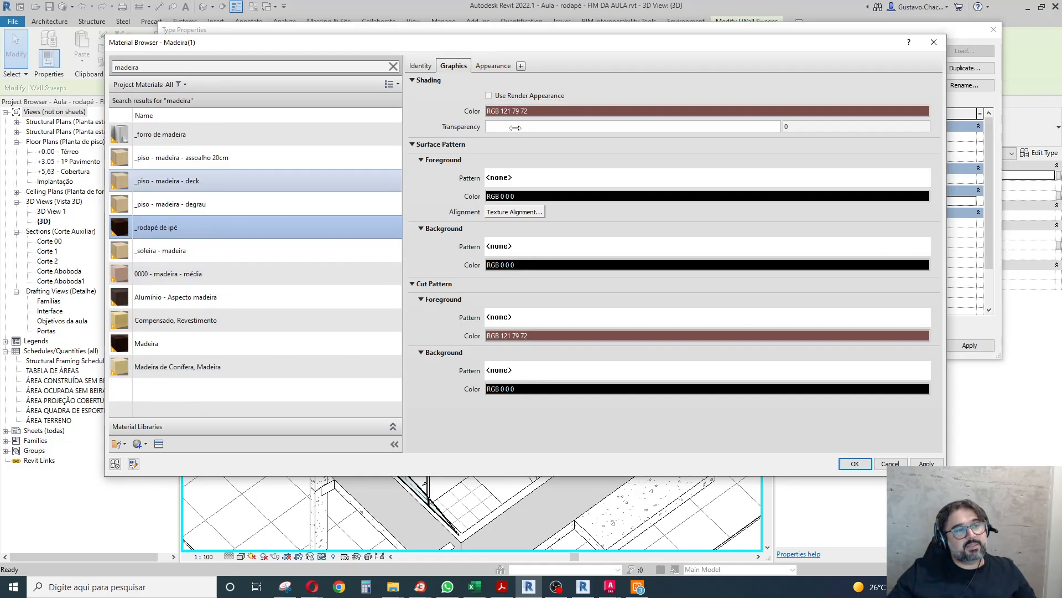
Set the new material's cut background pattern to solid fill with the dark grey color RGB 62 62 62.
click(516, 376)
click(547, 237)
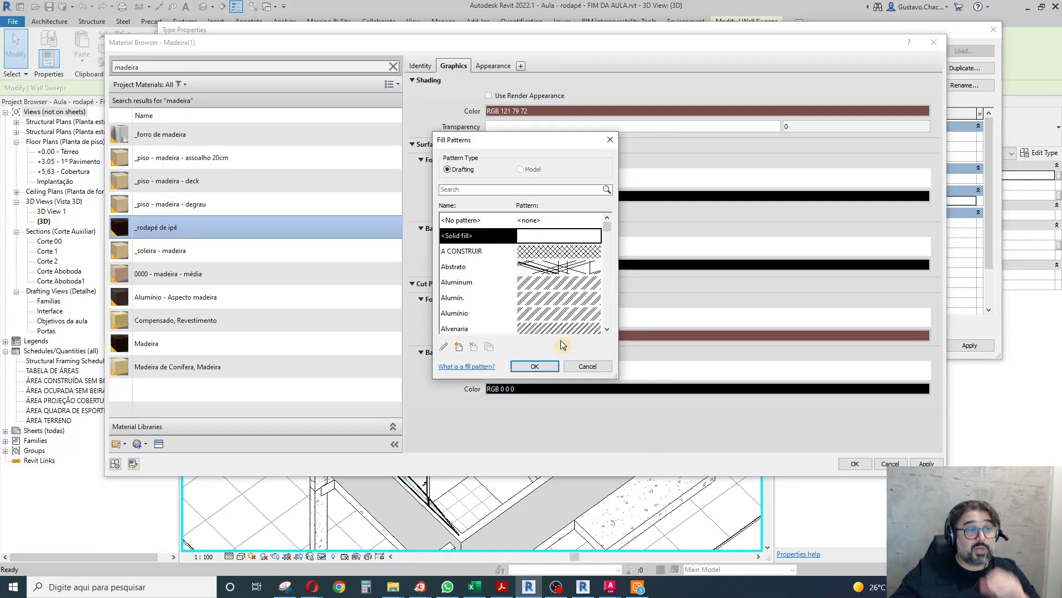
click(534, 367)
click(540, 388)
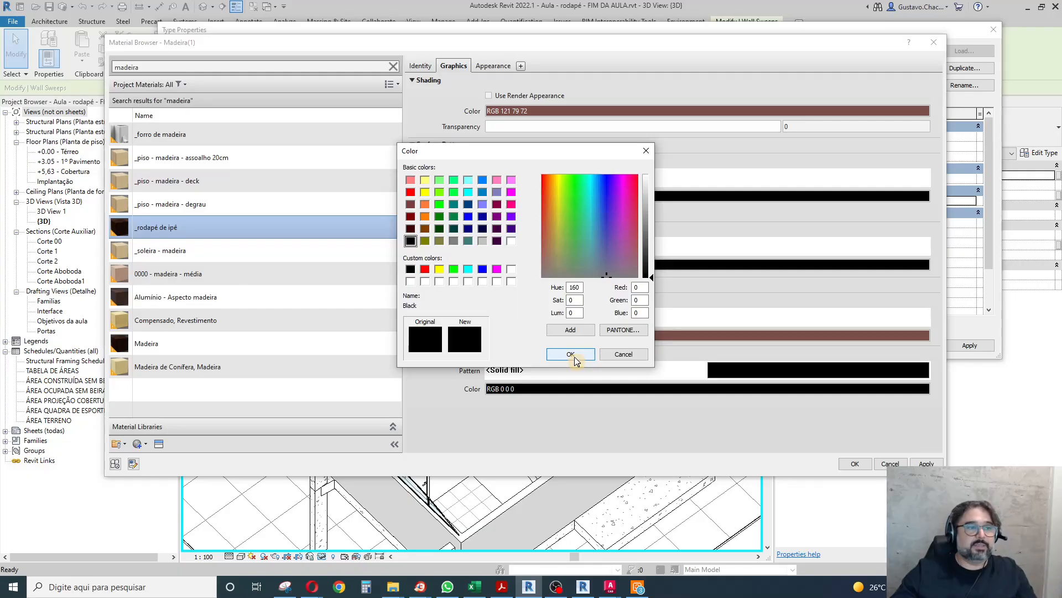
click(648, 247)
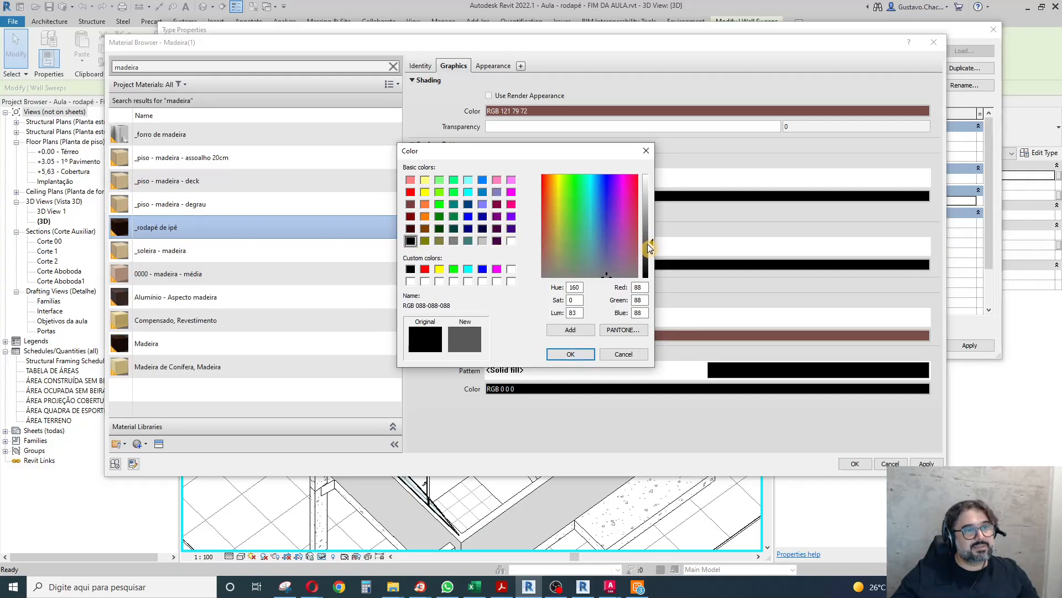
click(649, 249)
double_click(640, 287)
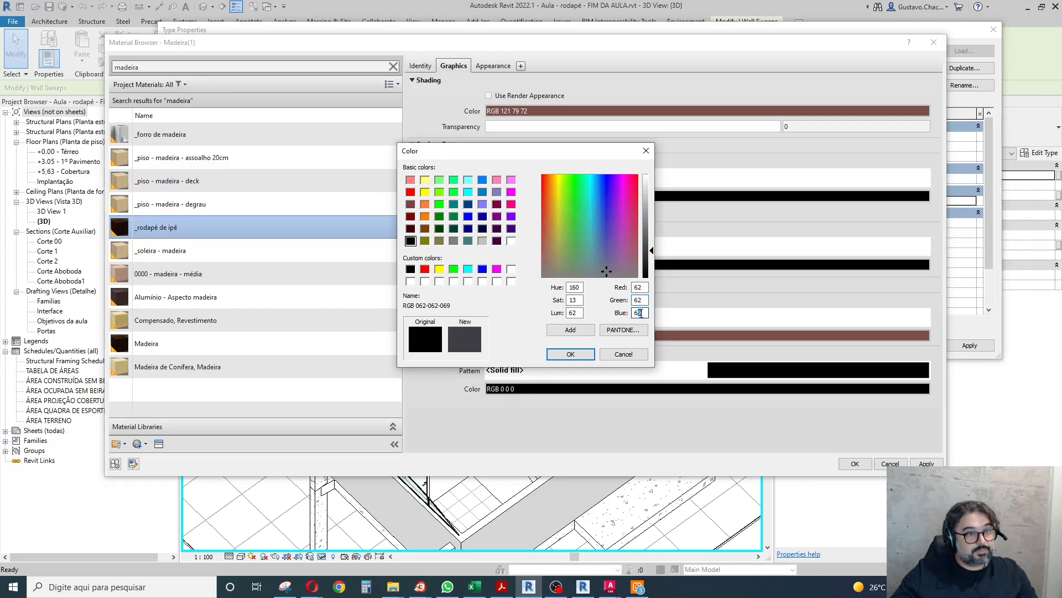
click(570, 354)
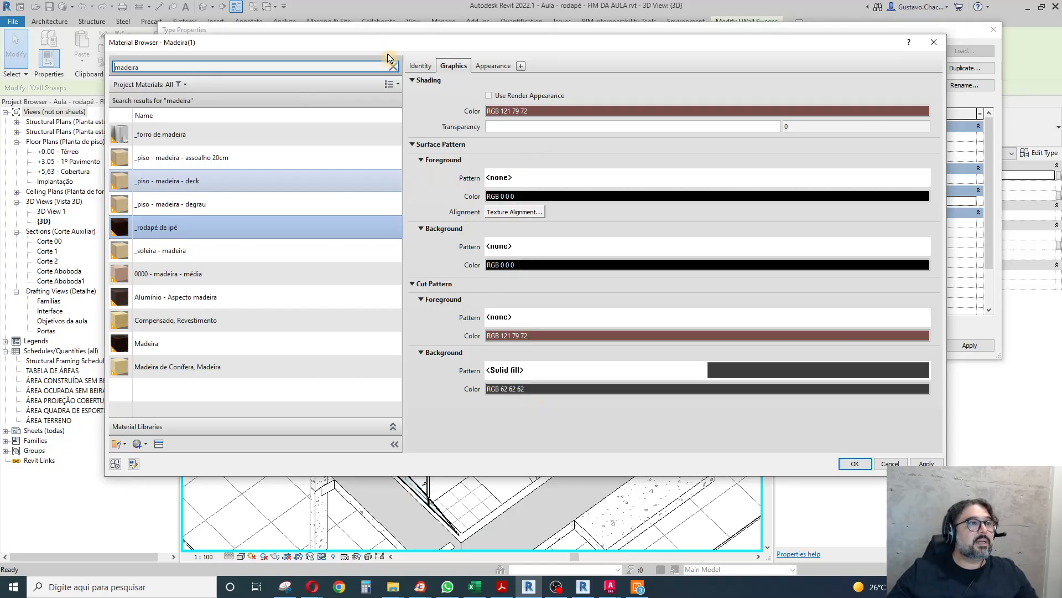
Set the material's description to "Rodapé de ipê 2x3cm" and assign the material to the wall sweep type.
click(417, 66)
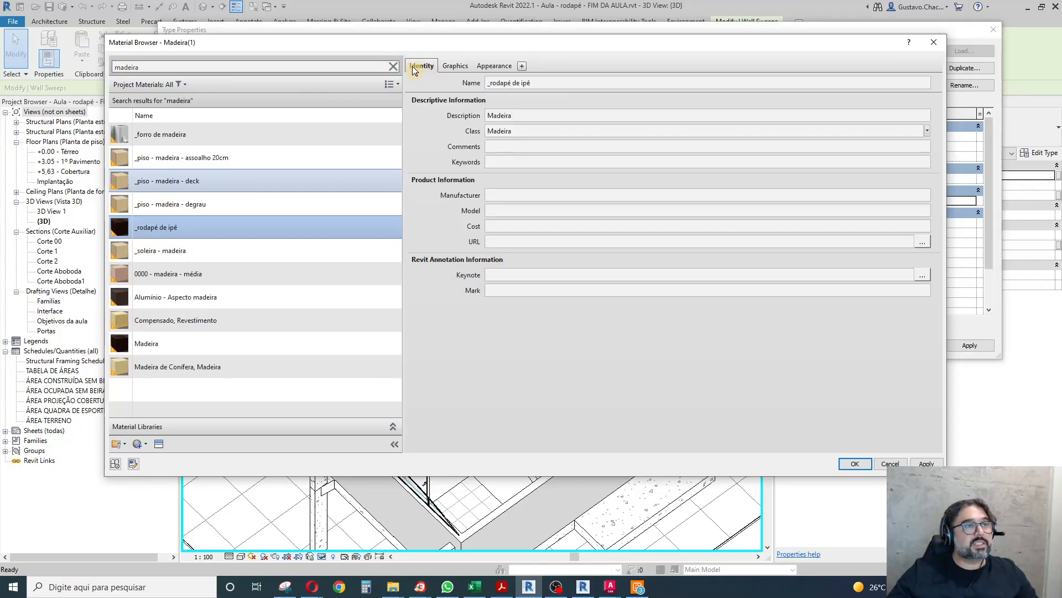
click(548, 117)
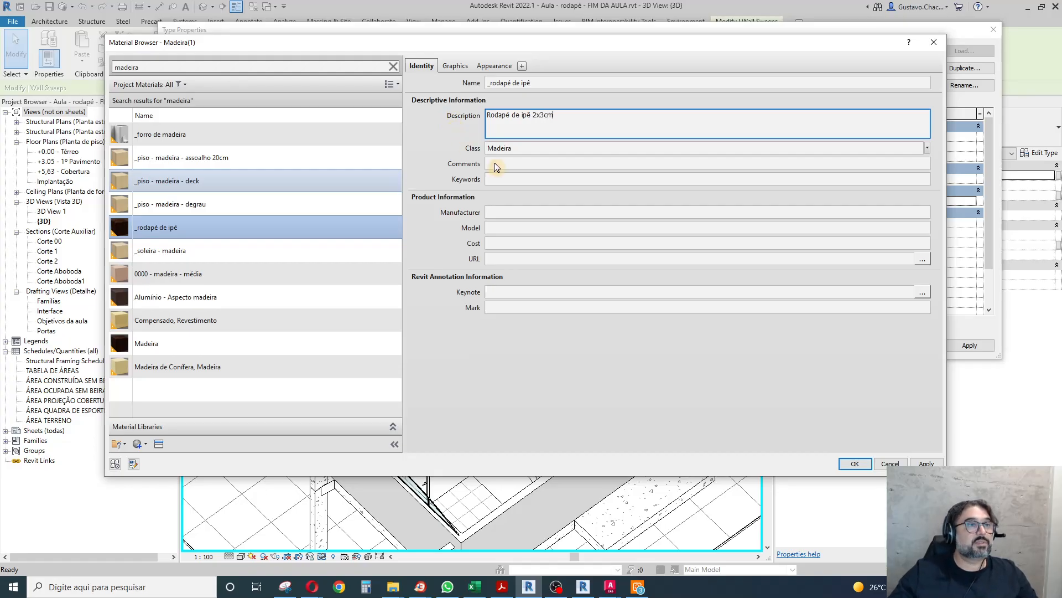
click(854, 465)
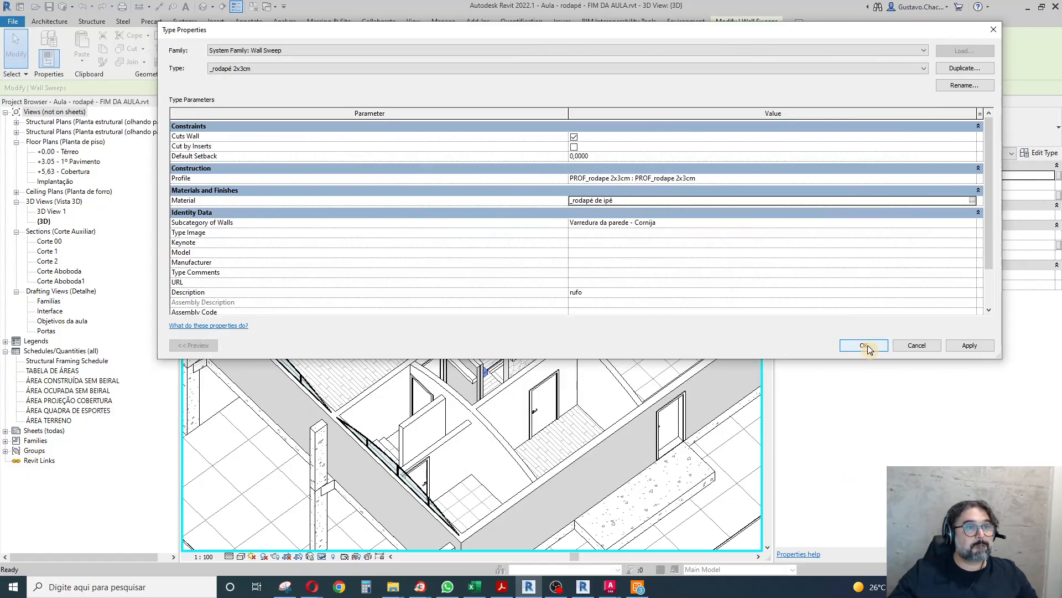
Set the sweep type's subcategory of walls to R1 and apply the type changes.
click(974, 223)
click(973, 223)
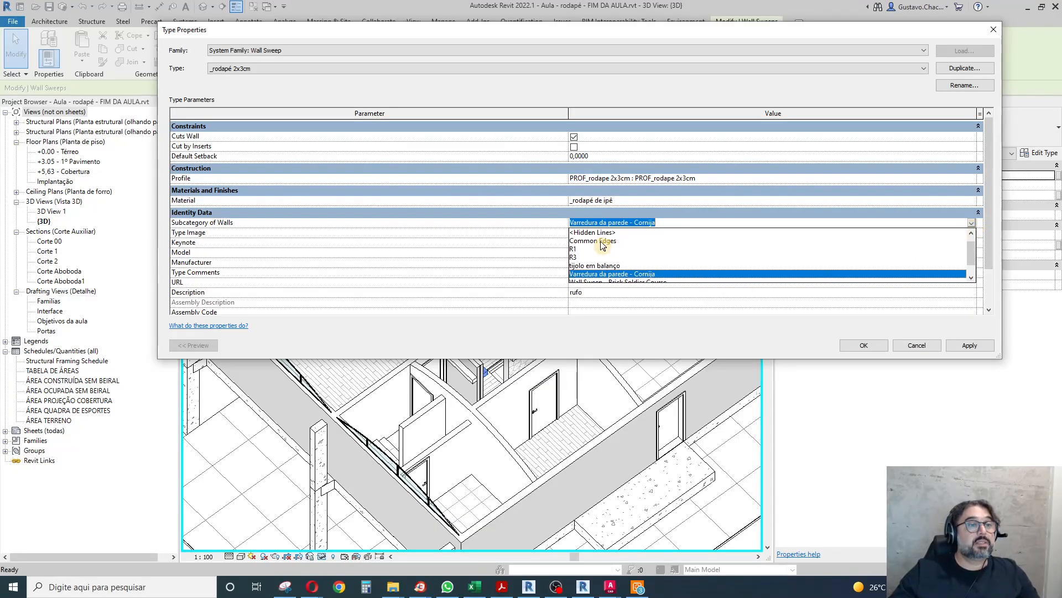
scroll(599, 244, down, 1)
scroll(609, 250, up, 2)
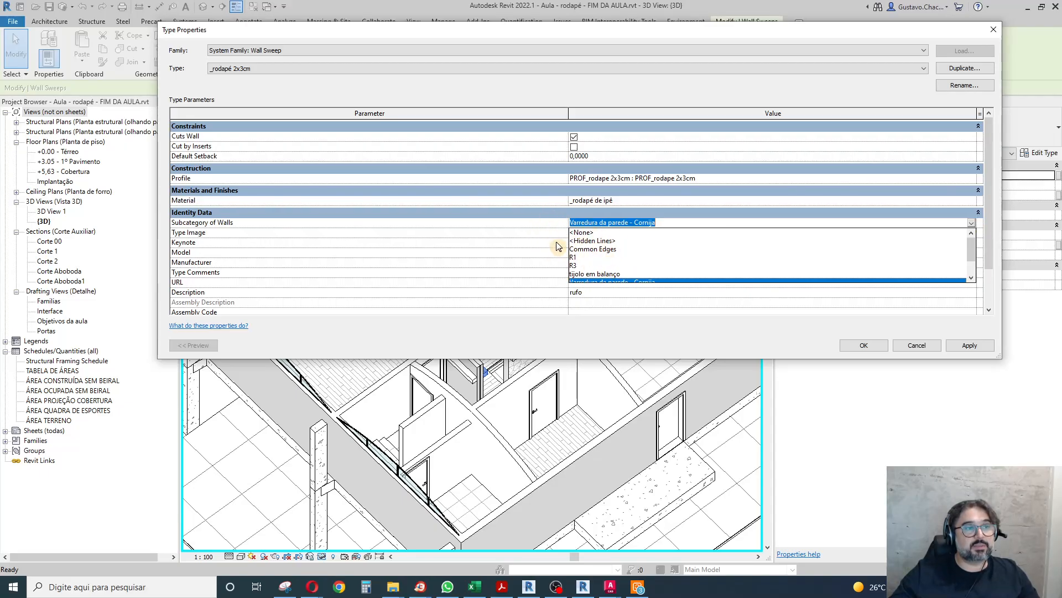
click(574, 258)
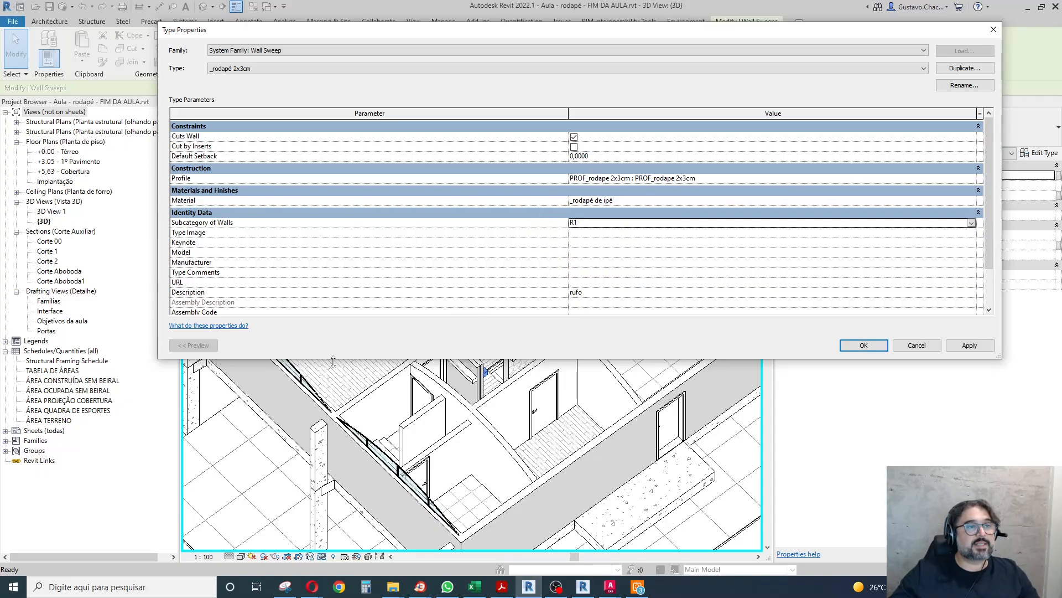
click(668, 252)
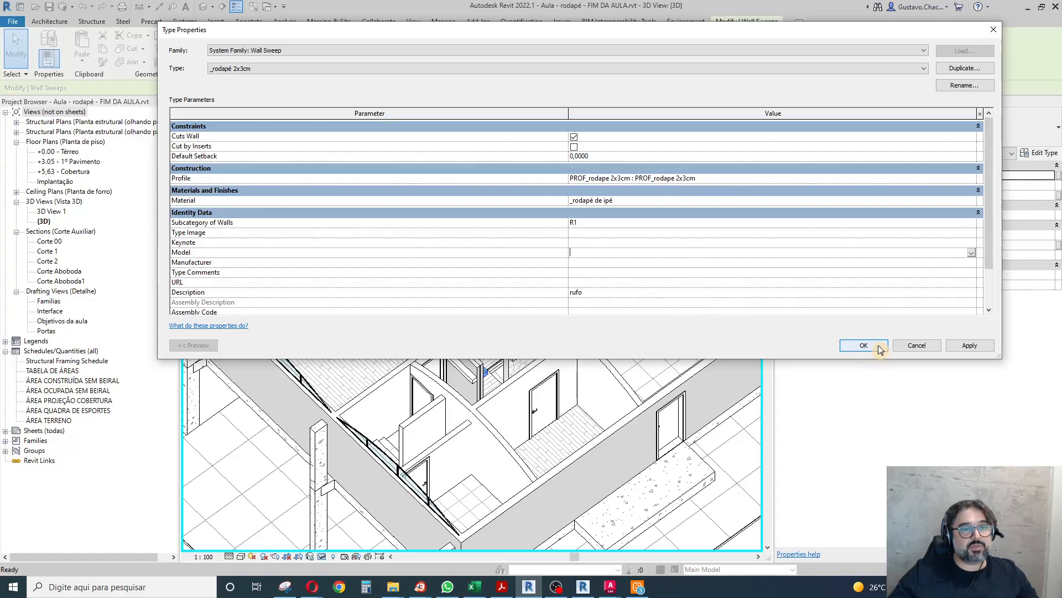
click(864, 345)
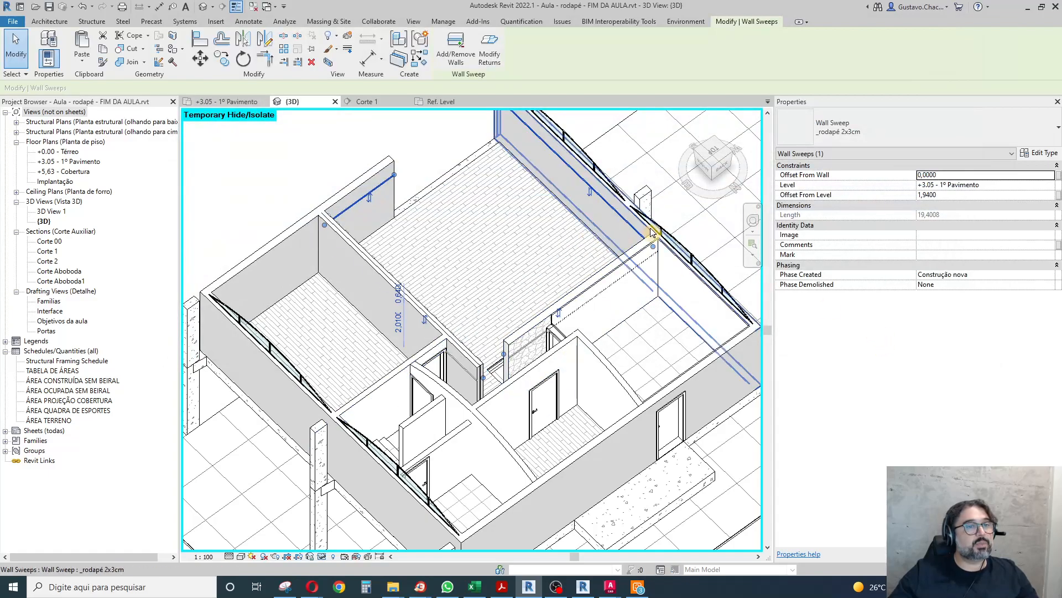
Examine the ends of the _rodapé 2x3cm wall sweeps at the wall corners and door frames.
scroll(512, 360, up, 6)
scroll(513, 361, up, 3)
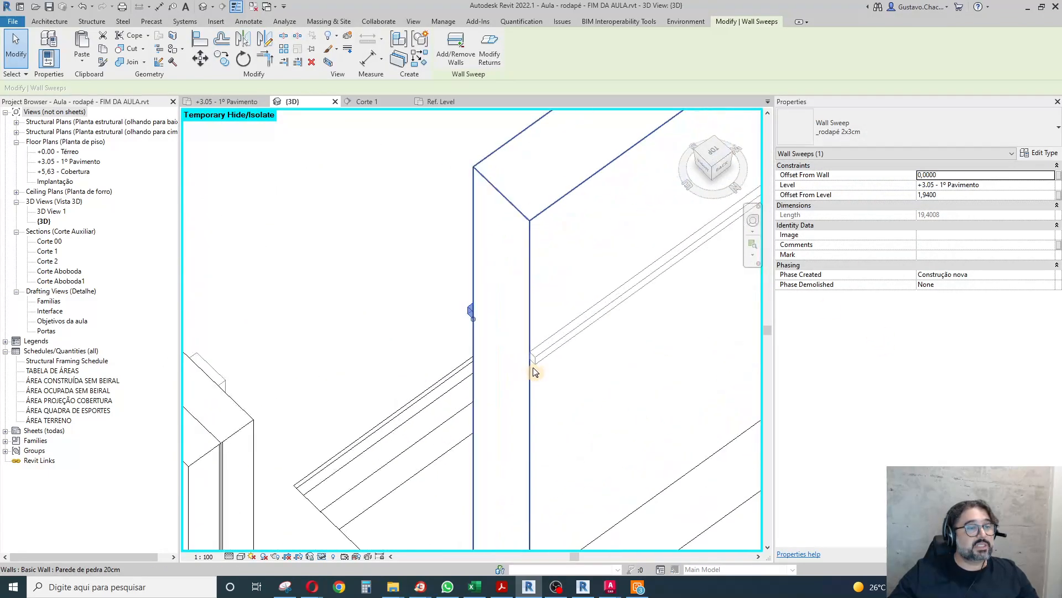
scroll(512, 295, down, 3)
scroll(512, 295, down, 4)
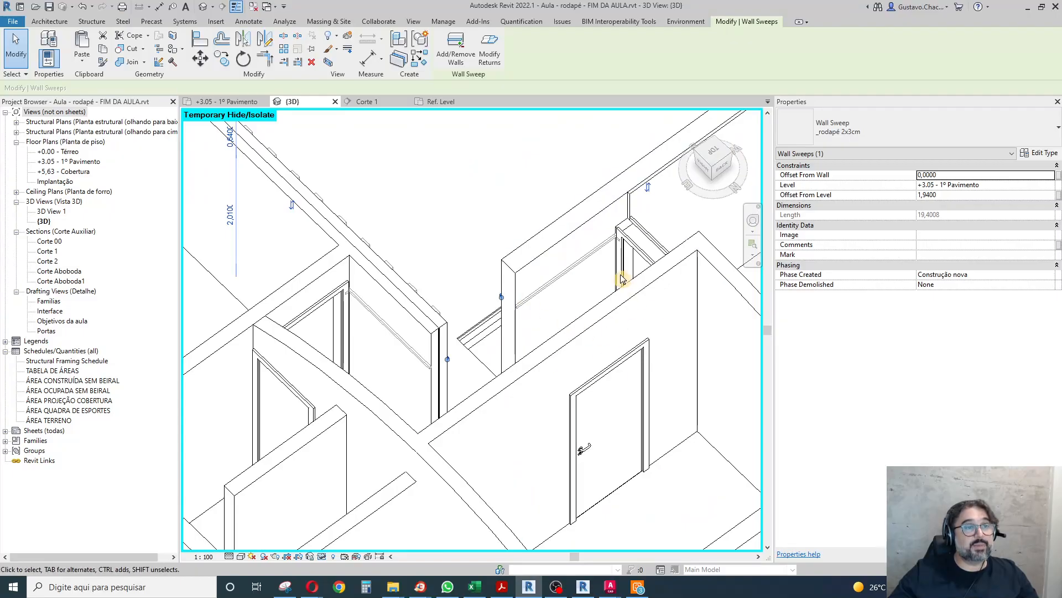
scroll(615, 238, up, 1)
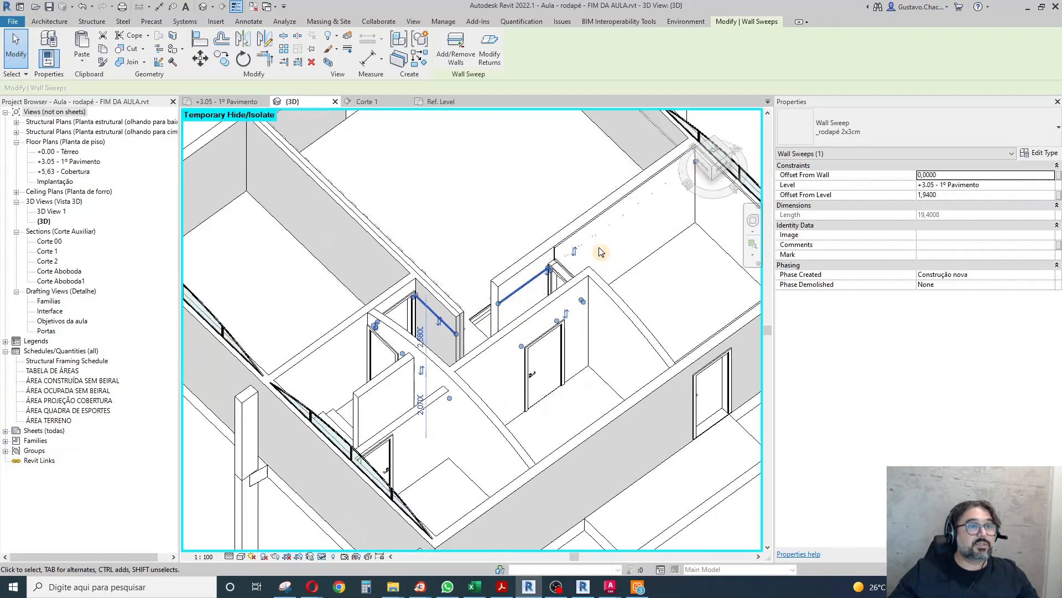
scroll(641, 216, down, 2)
drag(563, 259, 561, 258)
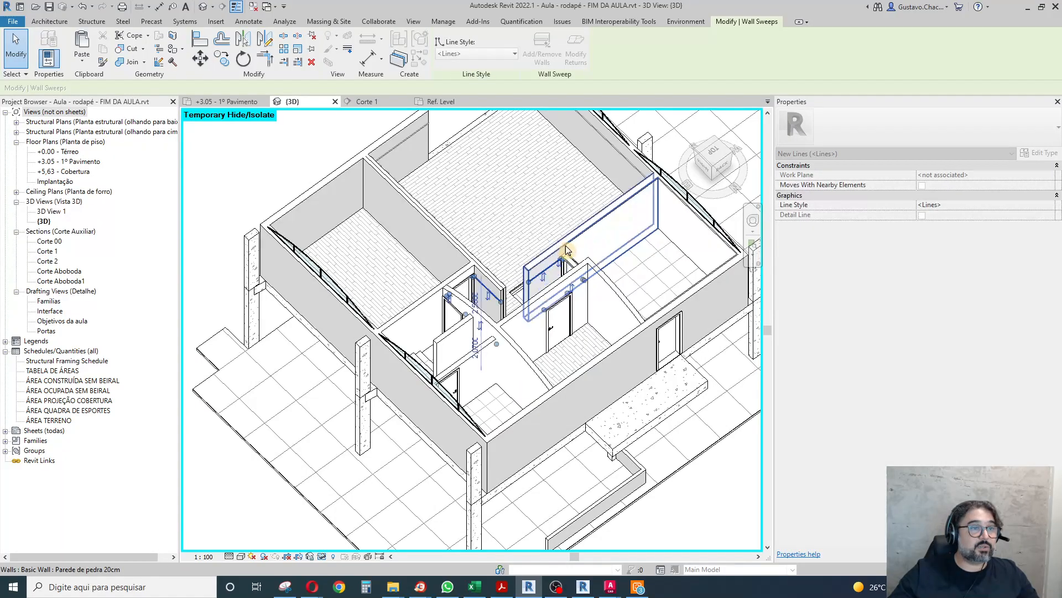
scroll(562, 260, up, 5)
scroll(534, 302, up, 2)
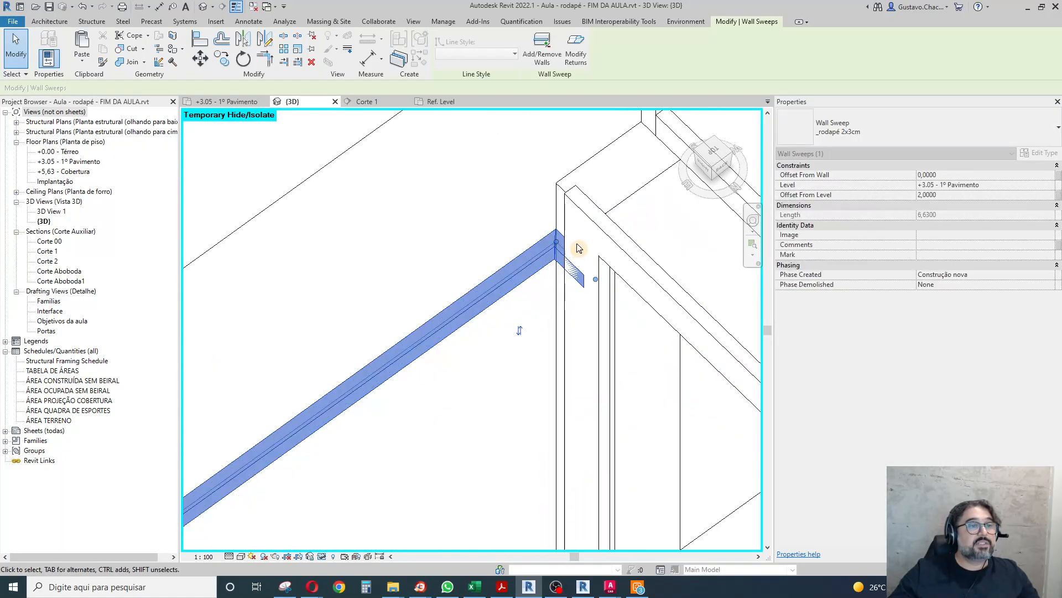
Align the baseboard return at the end of the stone wall with the outer edge of the adjacent door frame.
key(Escape)
mouse_move(541, 304)
shift+middle_down()
mouse_move(561, 304)
mouse_move(552, 294)
shift+middle_up()
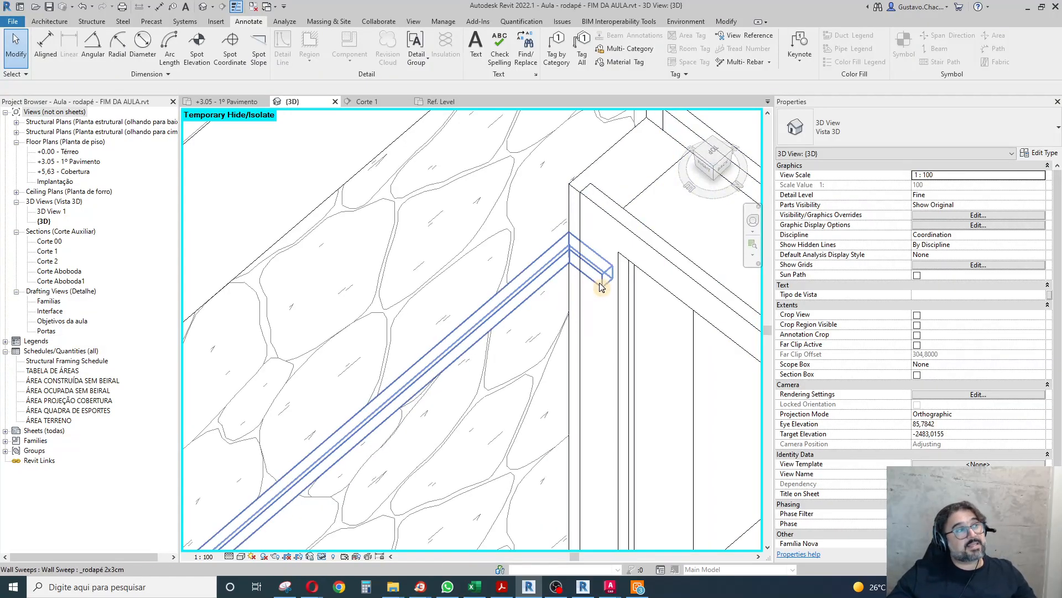
click(725, 22)
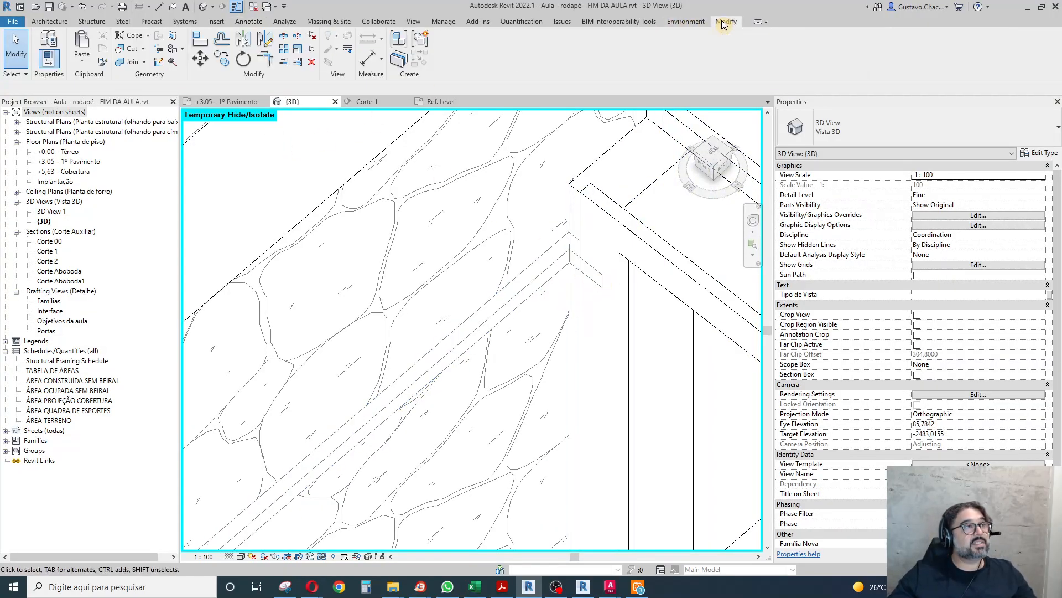
click(201, 47)
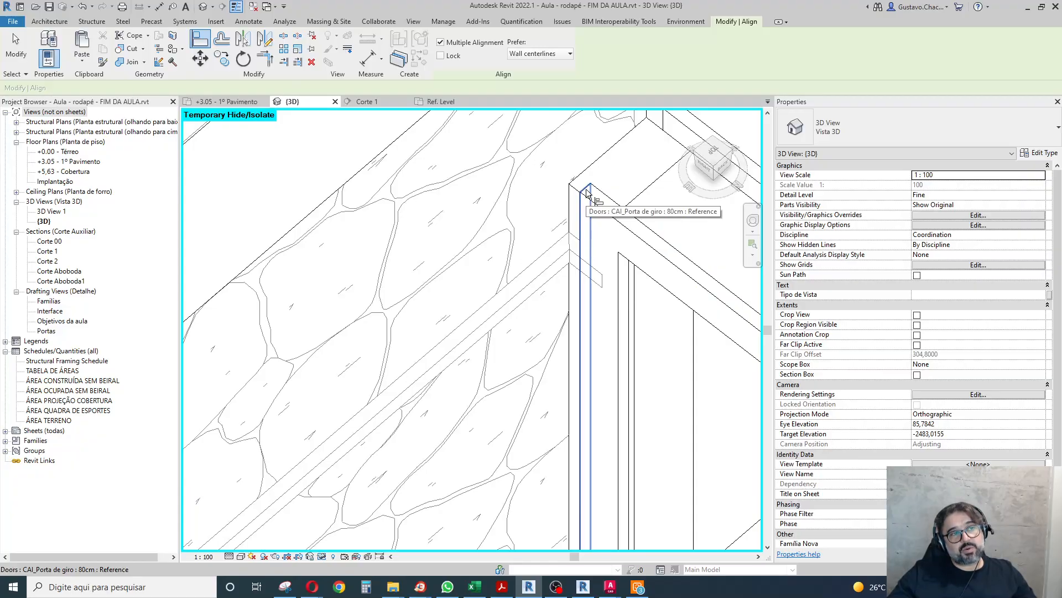
click(588, 192)
click(609, 295)
scroll(481, 189, down, 3)
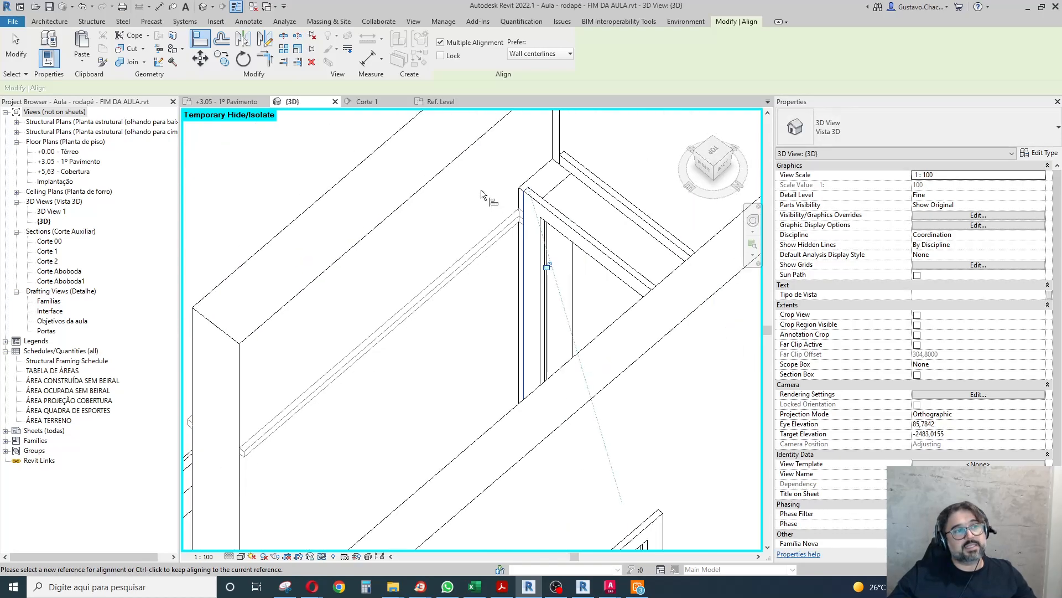
shift+middle_drag(480, 292, 514, 235)
scroll(515, 235, up, 6)
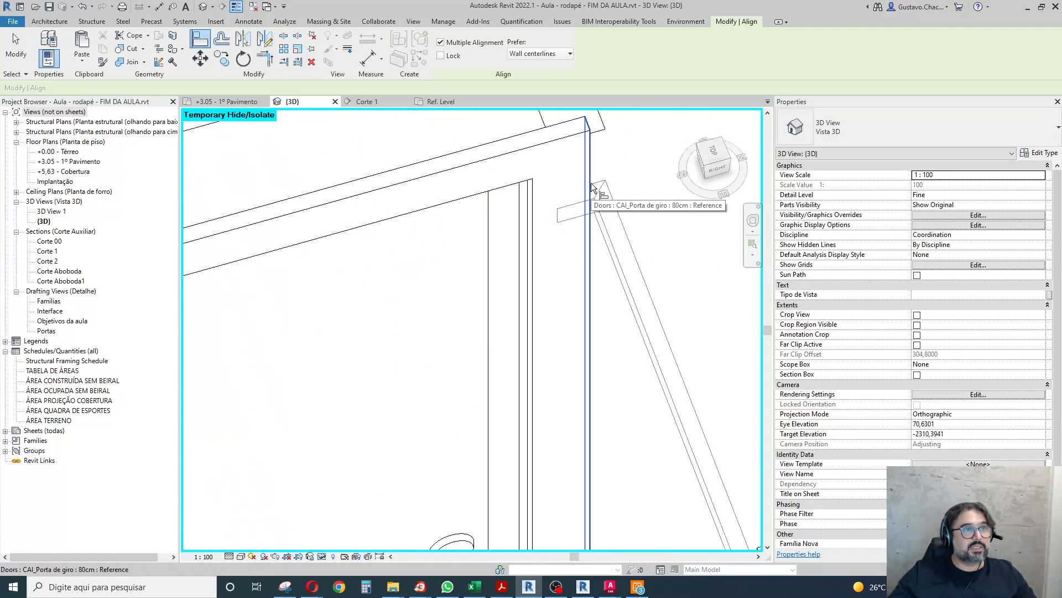
click(591, 183)
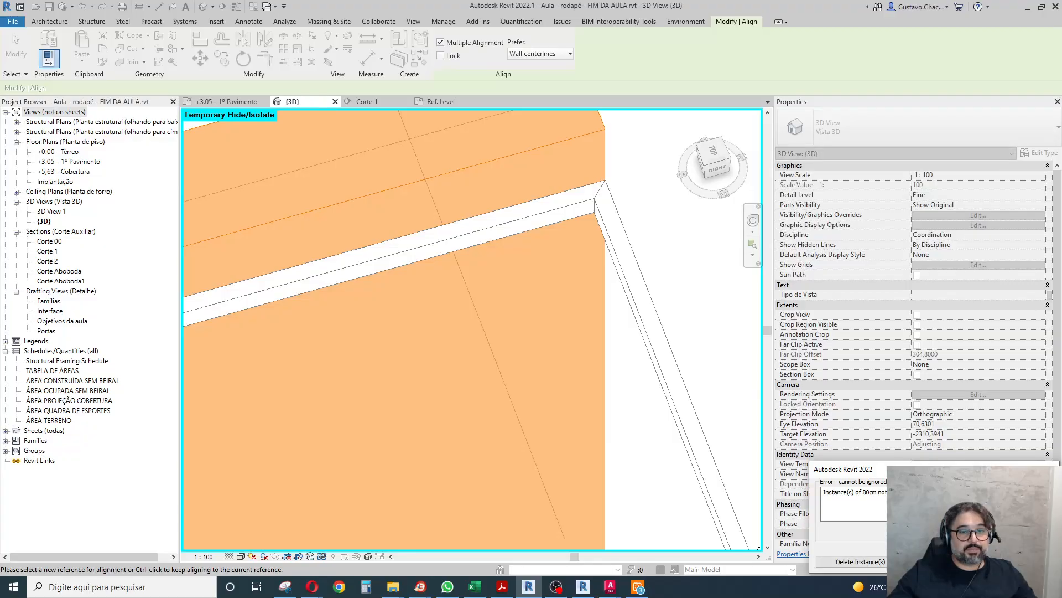
click(1030, 561)
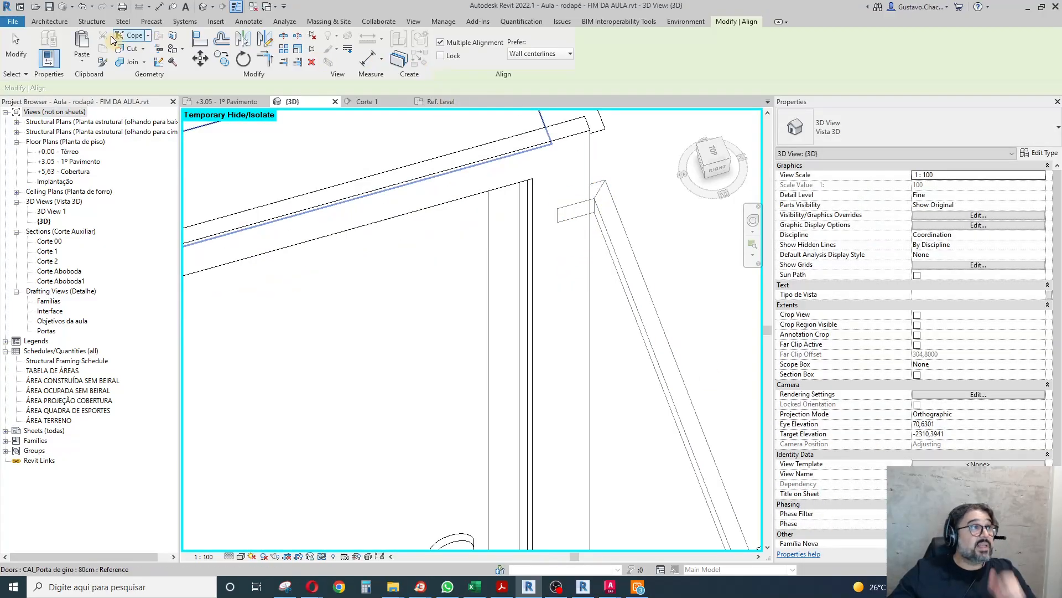
Align the overlapping baseboard end with the outer edge of the 80cm door frame on its opposite side.
click(200, 41)
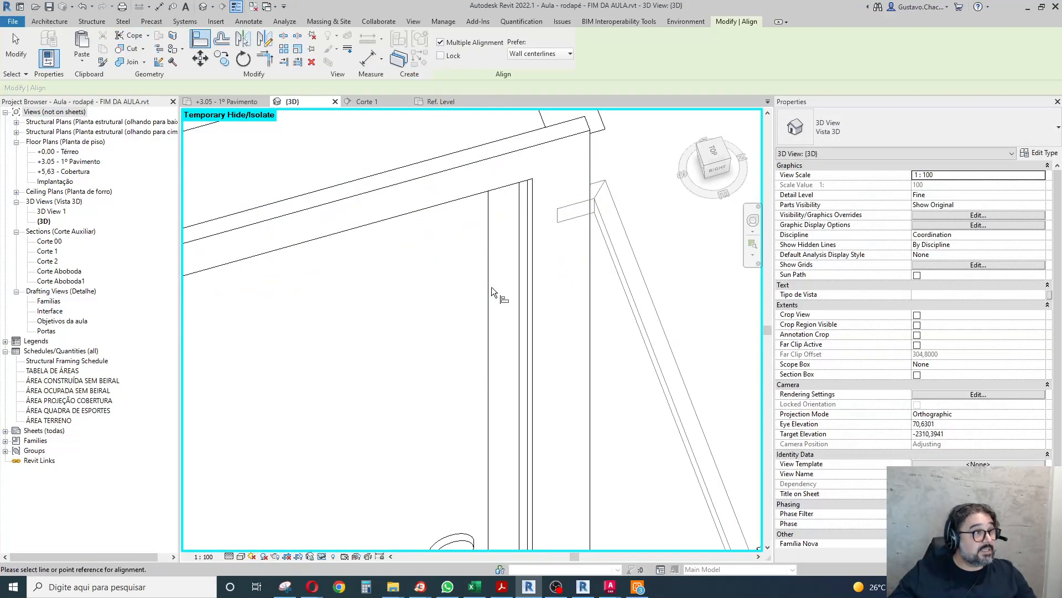
click(591, 173)
click(556, 217)
scroll(499, 155, down, 2)
scroll(498, 155, down, 3)
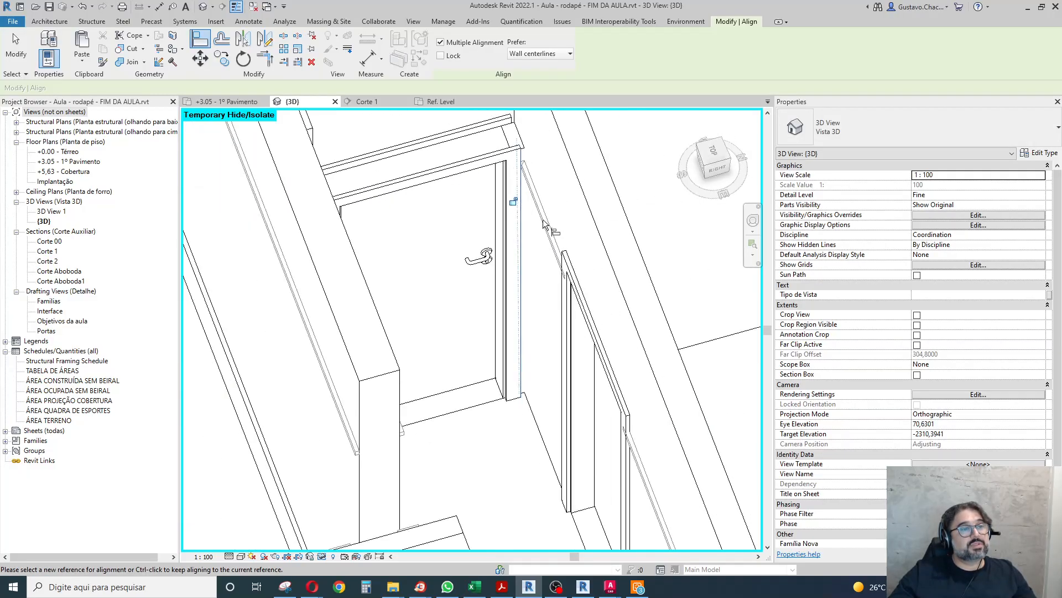
Align the start of the baseboard beside the next corridor door with the outer face of that door's frame.
shift+middle_drag(663, 468, 689, 447)
scroll(742, 334, up, 4)
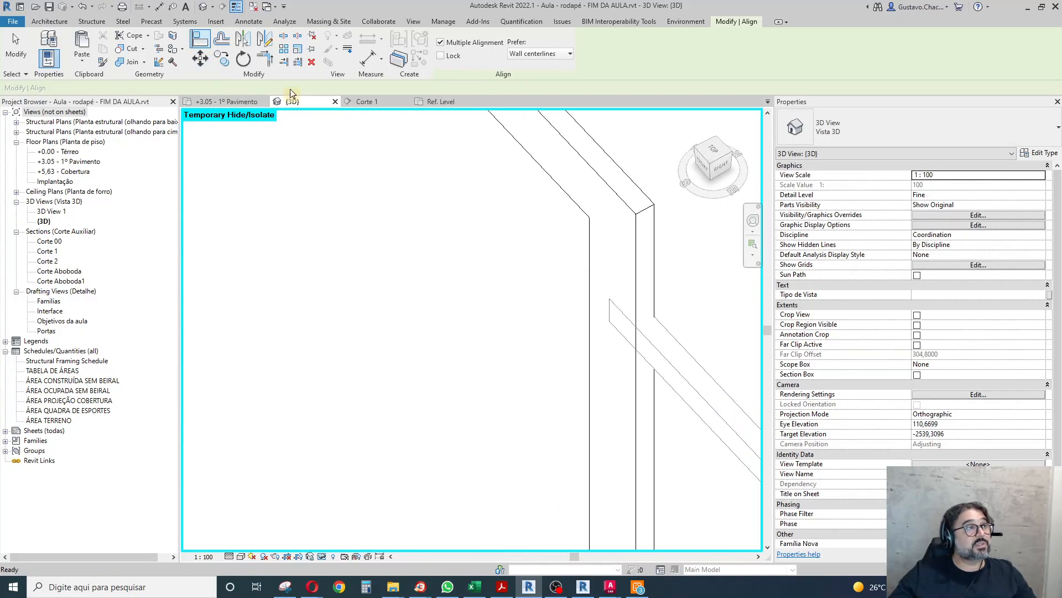
click(645, 215)
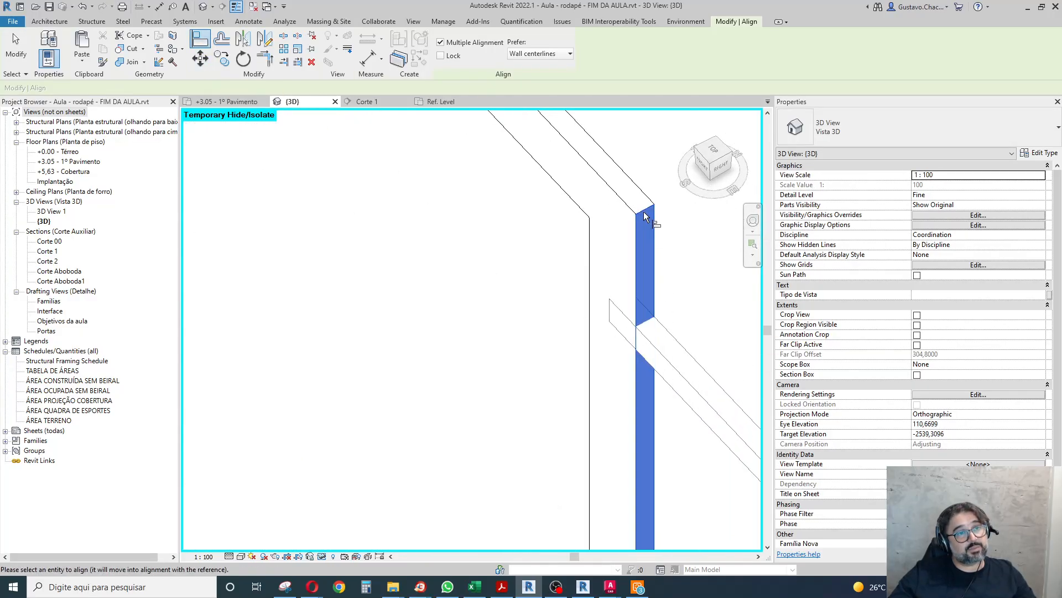
click(612, 305)
scroll(640, 450, down, 3)
With Multiple Alignment off, align the baseboard ends on both sides of the 80cm corridor door with its frame.
scroll(428, 121, up, 3)
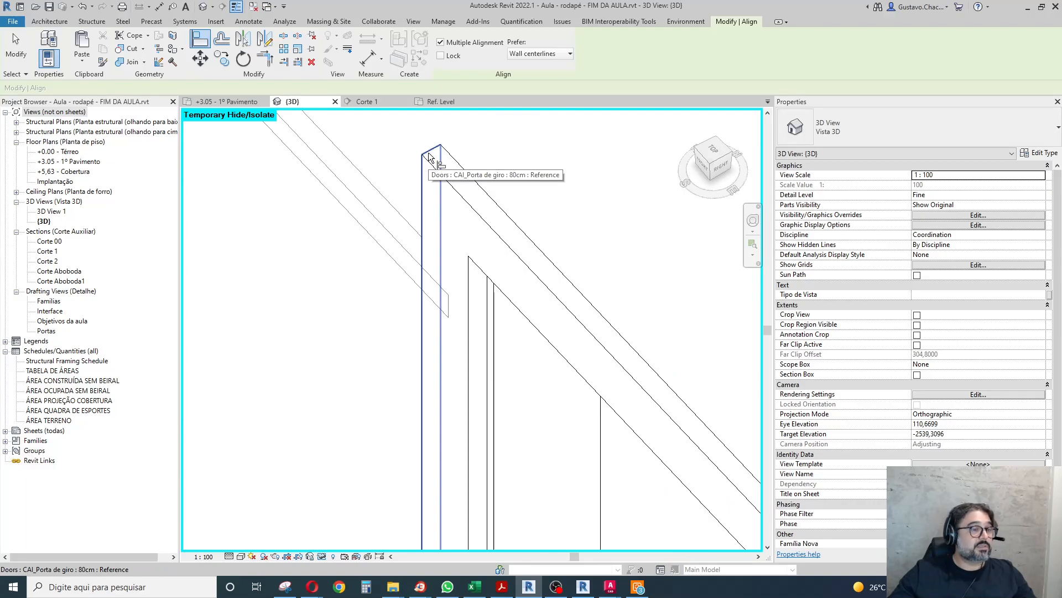
click(205, 43)
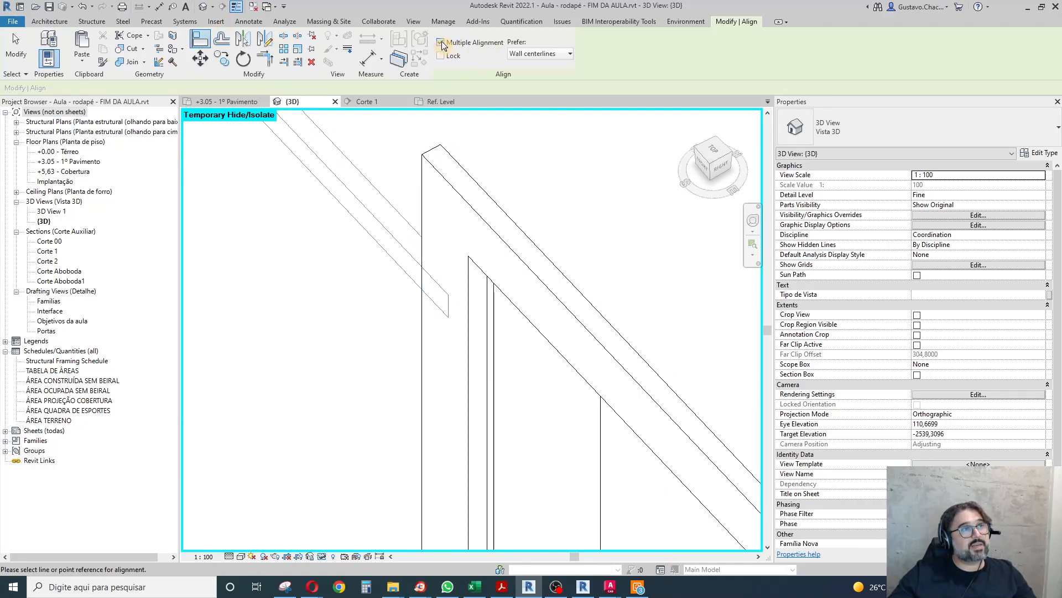
click(432, 154)
click(447, 296)
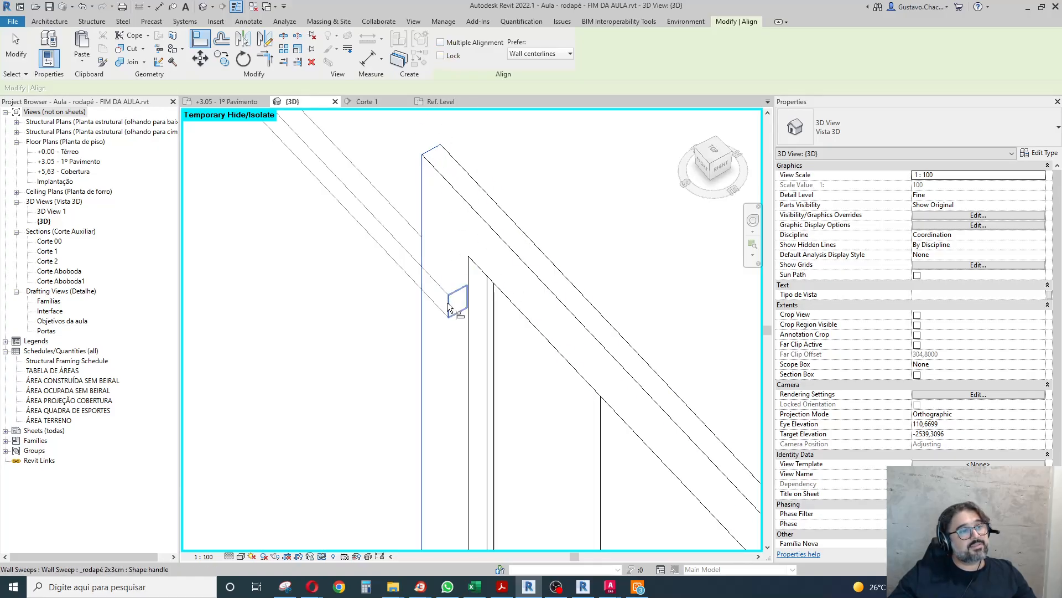
scroll(462, 141, down, 4)
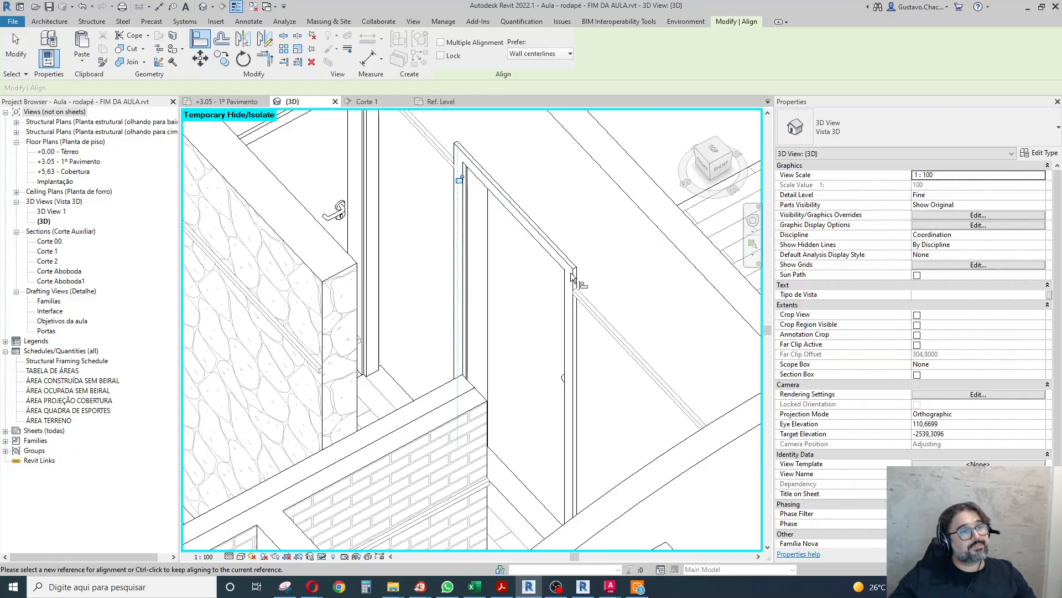
click(576, 270)
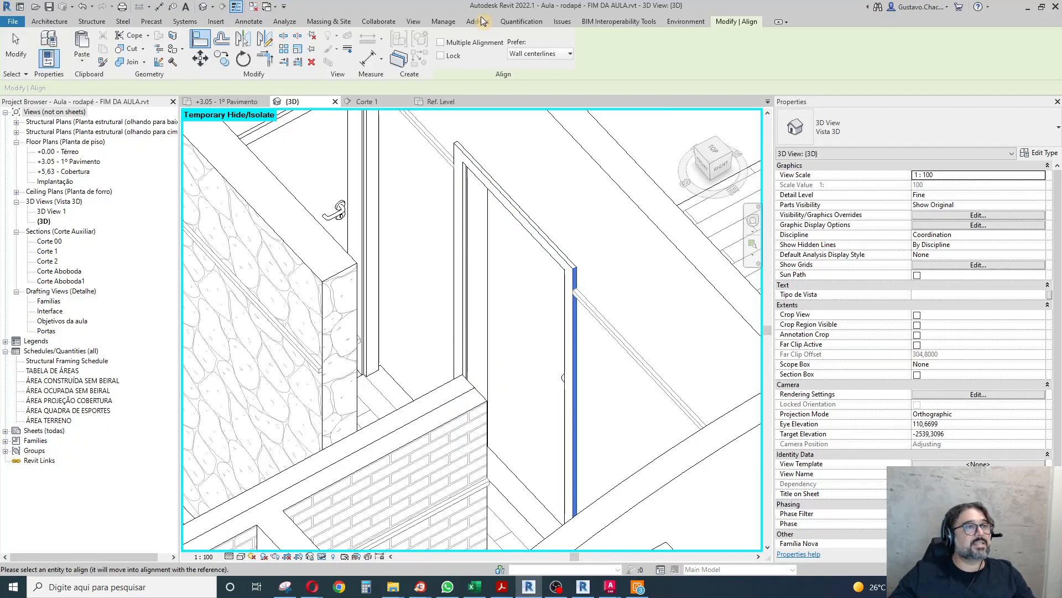
click(467, 233)
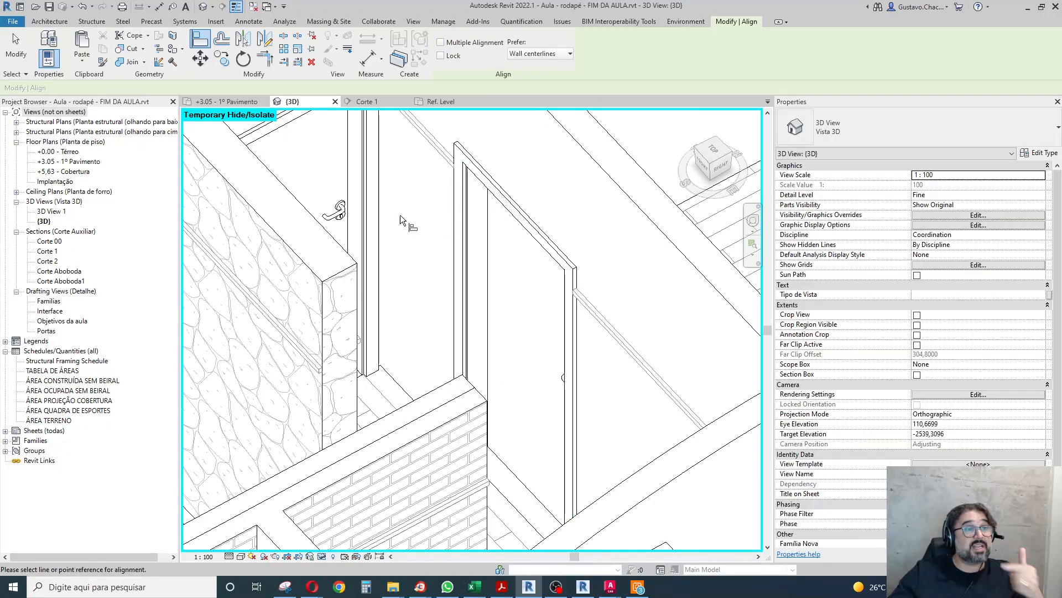
Align the baseboard end that overlaps the 70cm door with the outer edge of its frame.
scroll(420, 221, down, 3)
mouse_move(509, 272)
shift+middle_down()
mouse_move(685, 387)
mouse_move(779, 382)
shift+middle_up()
scroll(408, 442, down, 2)
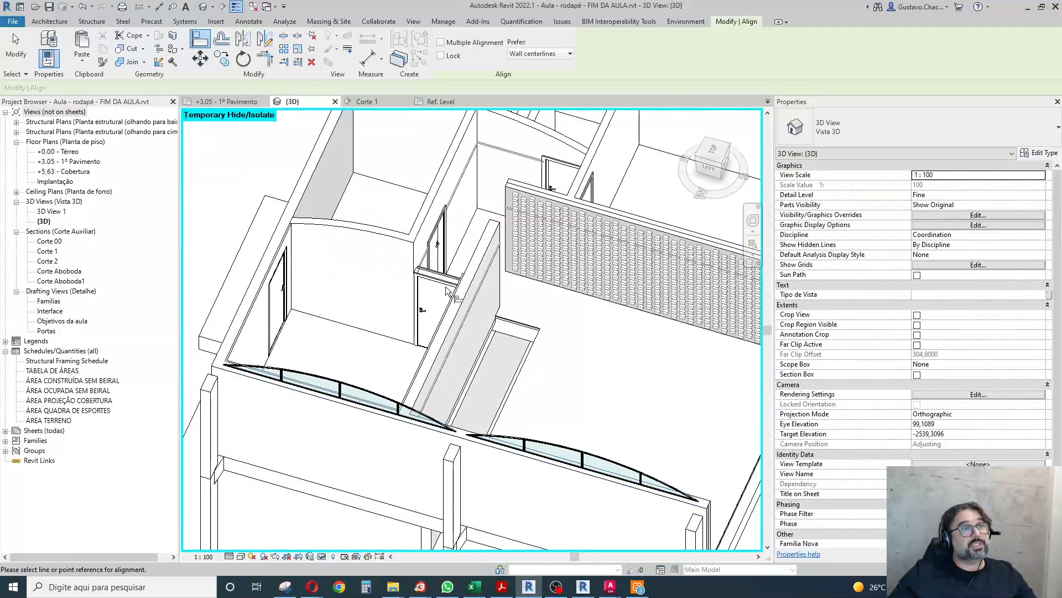
shift+middle_drag(486, 208, 563, 210)
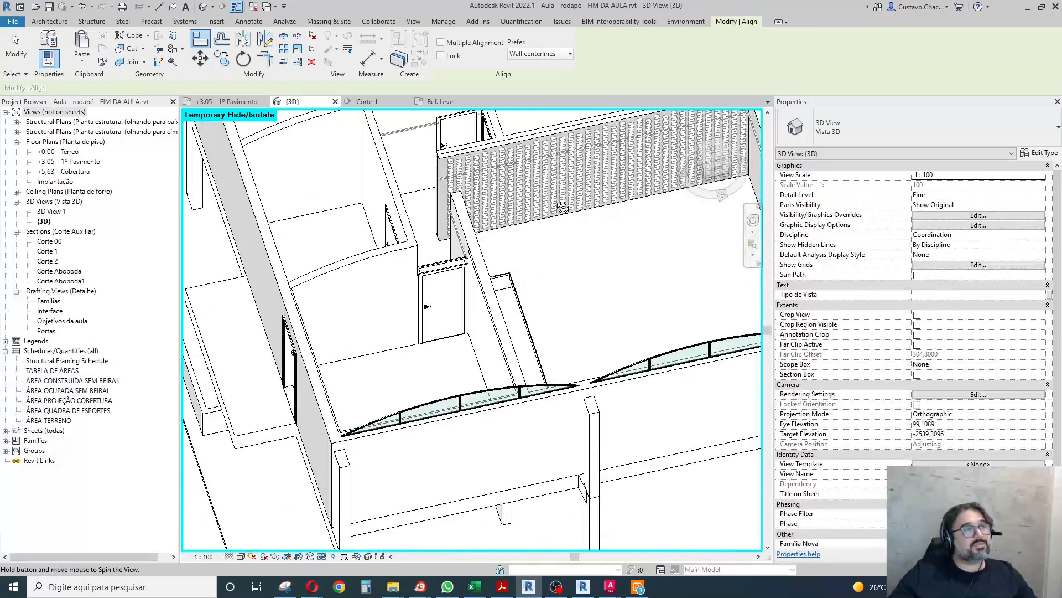
scroll(449, 112, up, 3)
scroll(448, 113, up, 5)
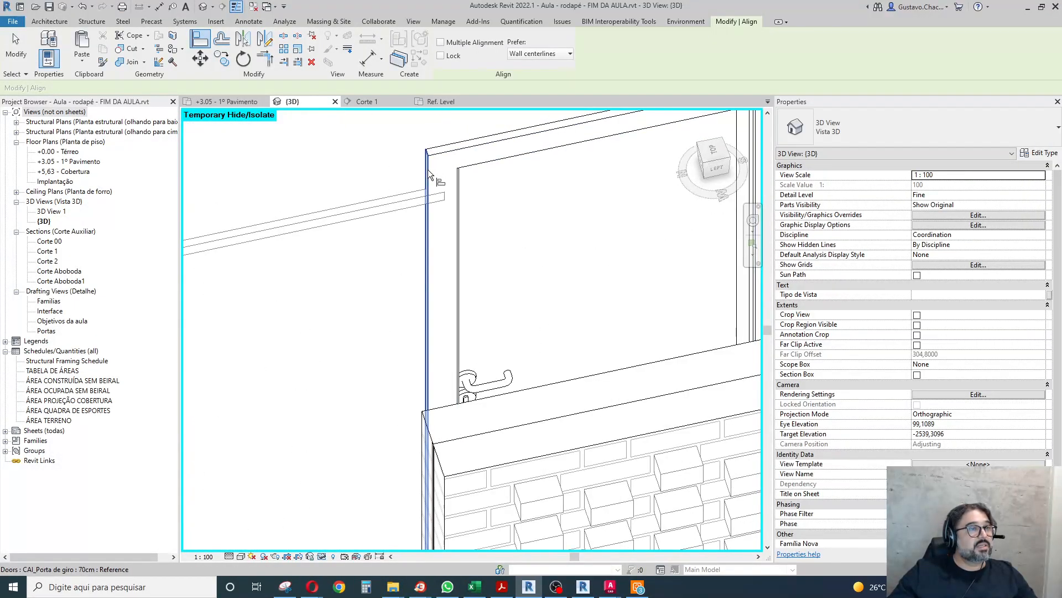
click(427, 169)
click(444, 194)
Align both ends of the short corner baseboard between the two adjoining doors with their respective door frames.
scroll(380, 303, down, 3)
scroll(498, 232, up, 5)
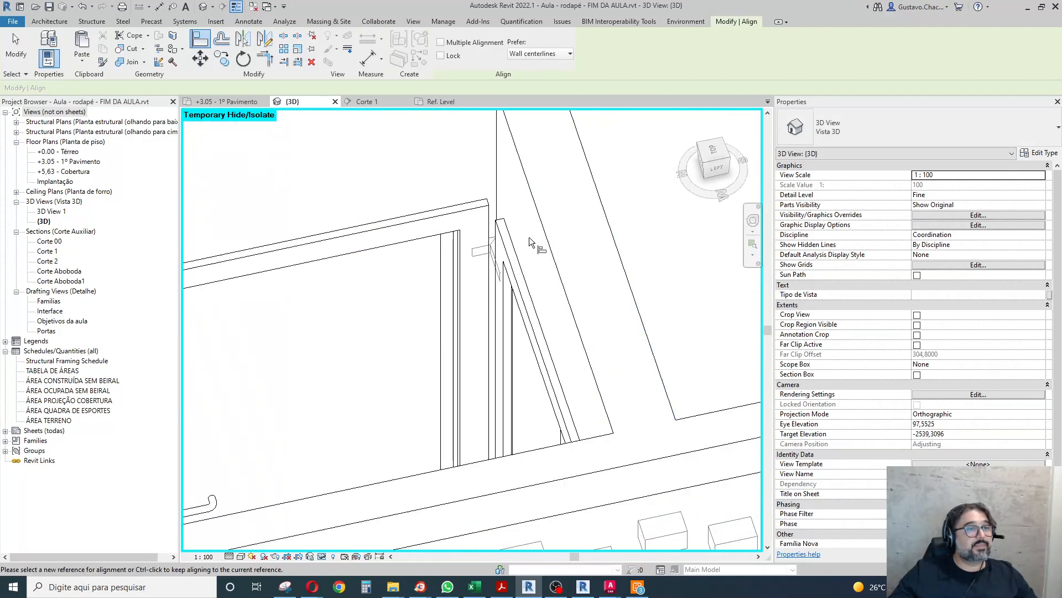
click(451, 208)
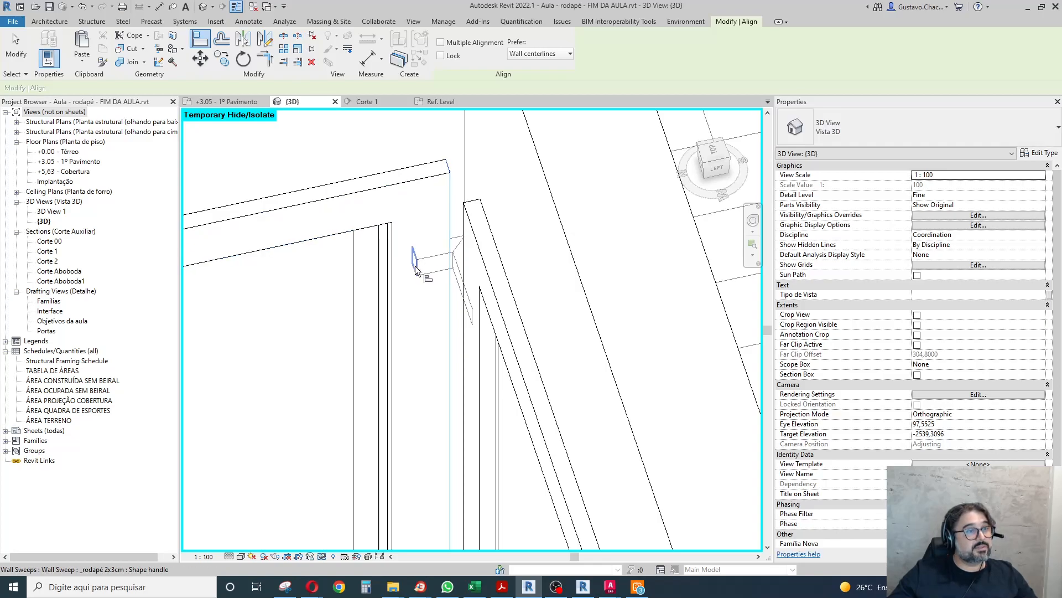
click(432, 275)
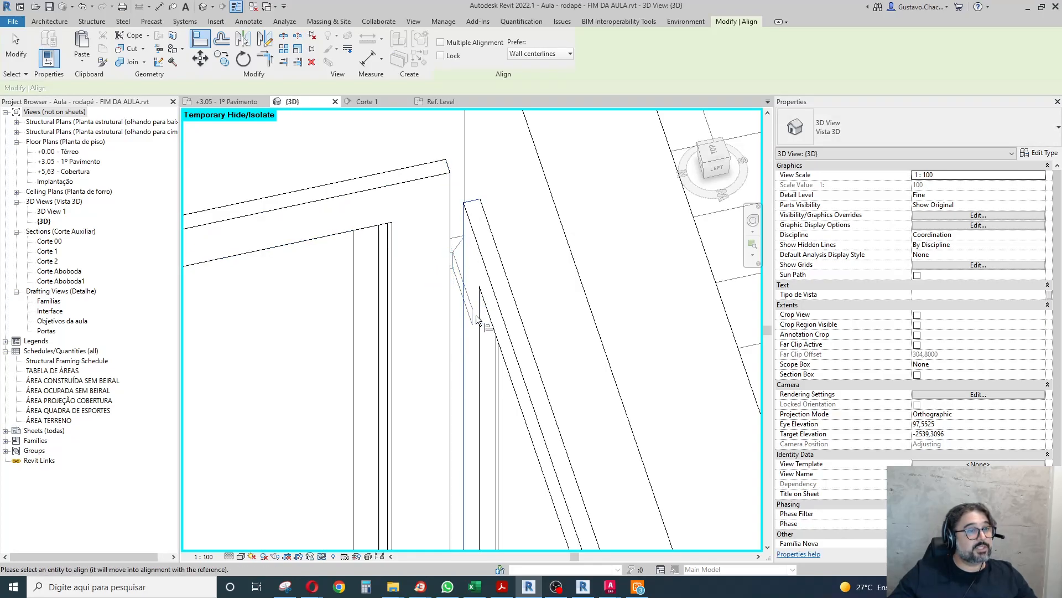
shift+middle_drag(473, 319, 406, 227)
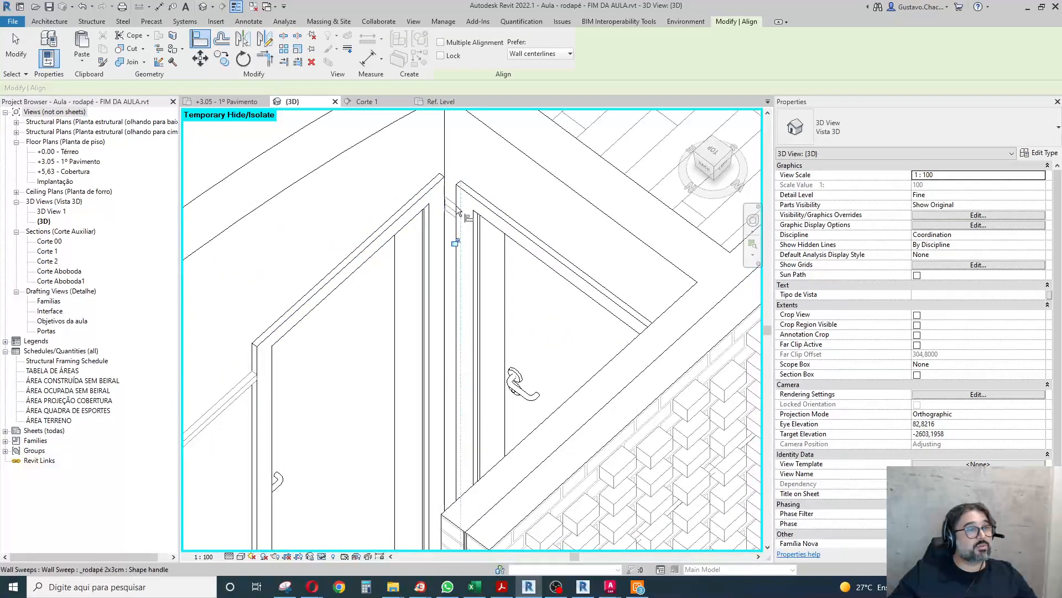
Align the baseboard return beside the brick-patterned wall with the frame edge of the adjacent 80cm door, and finish aligning.
scroll(405, 222, down, 4)
shift+middle_drag(435, 289, 565, 288)
scroll(555, 194, up, 6)
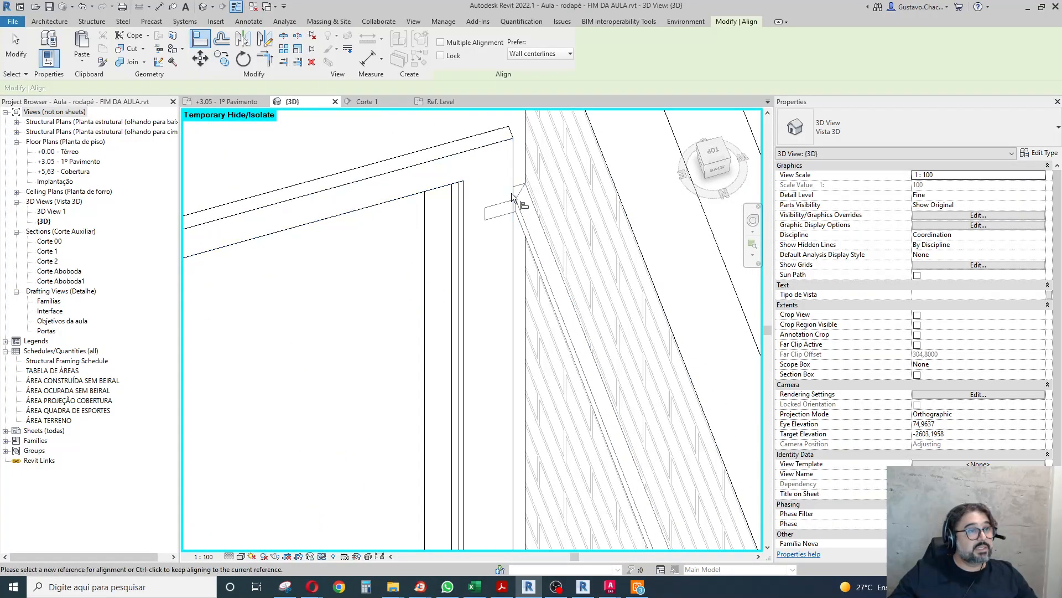
click(505, 215)
click(514, 201)
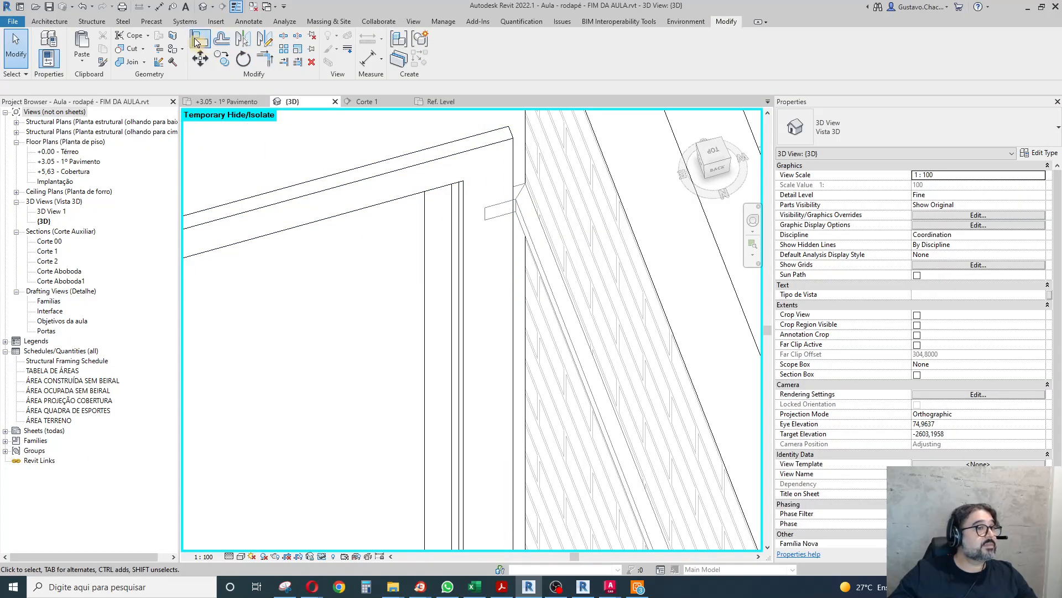
key(a)
key(l)
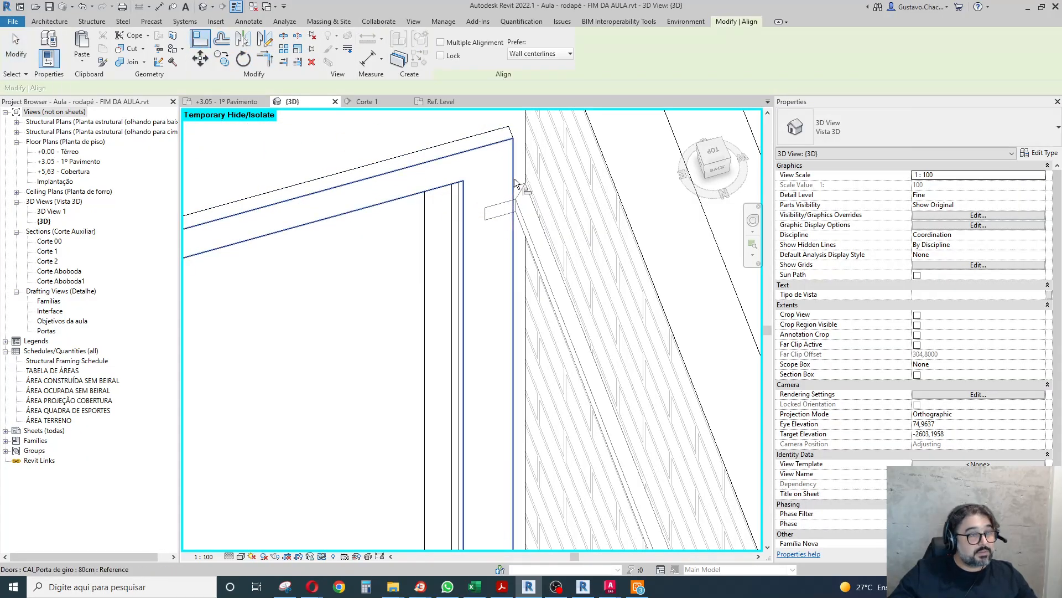
click(515, 179)
click(485, 212)
click(471, 176)
scroll(471, 180, down, 5)
key(Escape)
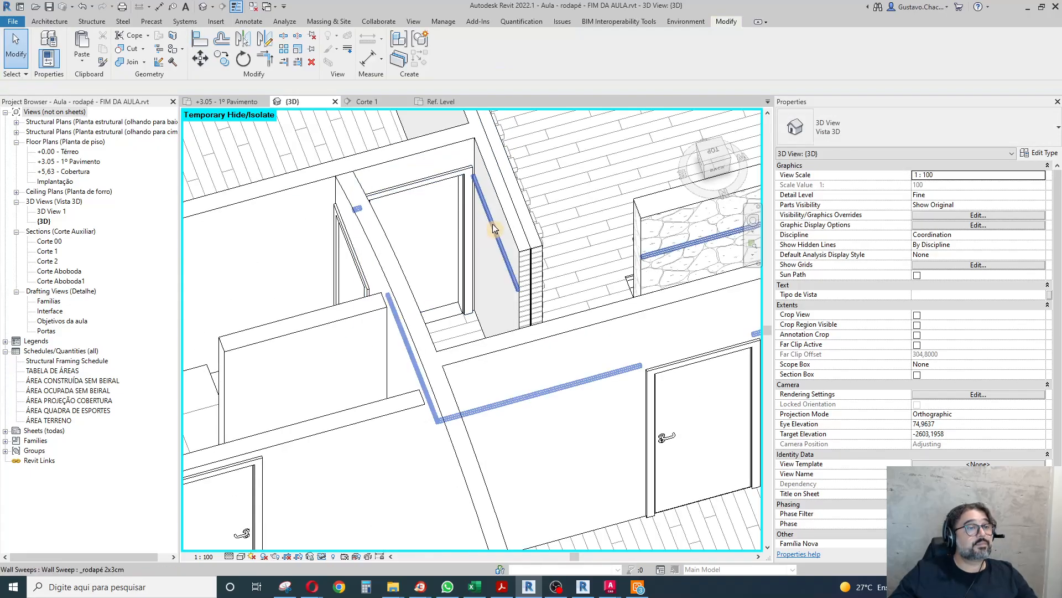
Add a return to the living-room baseboard's end at the free end of the brick-patterned wall.
click(448, 220)
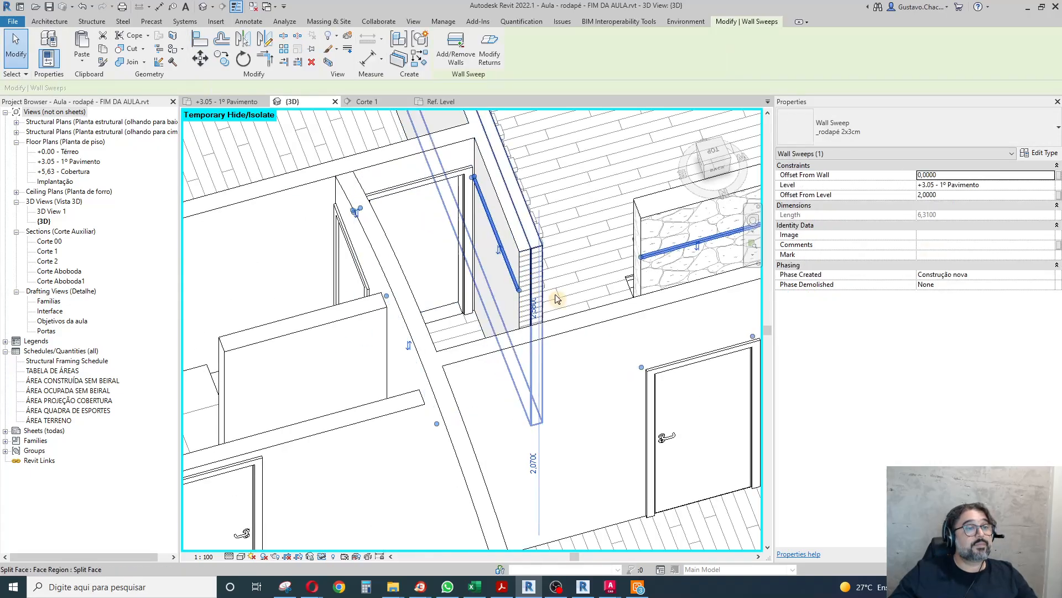
scroll(571, 306, up, 3)
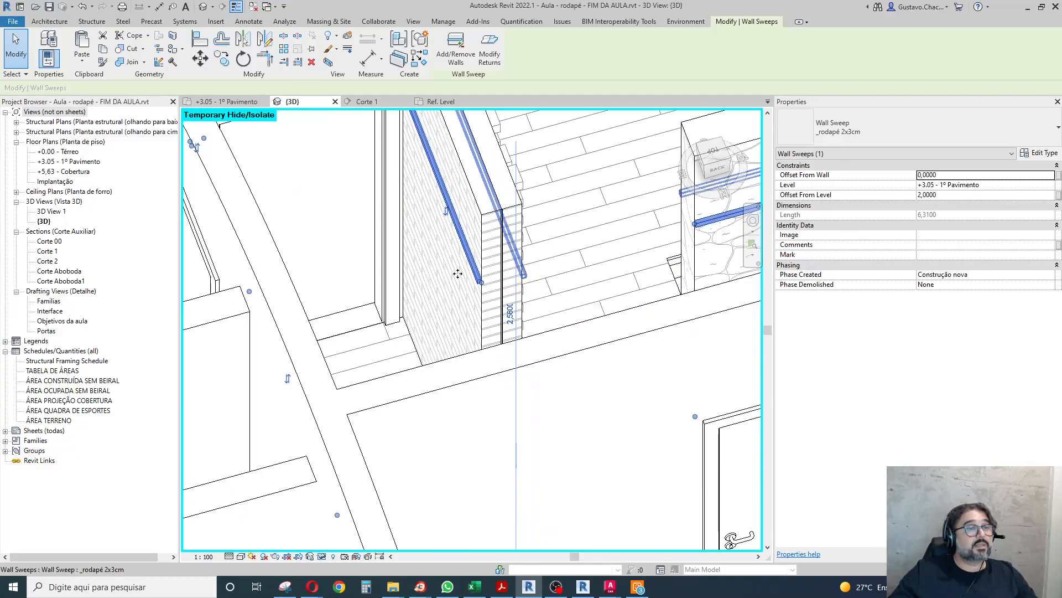
scroll(459, 274, down, 6)
click(466, 270)
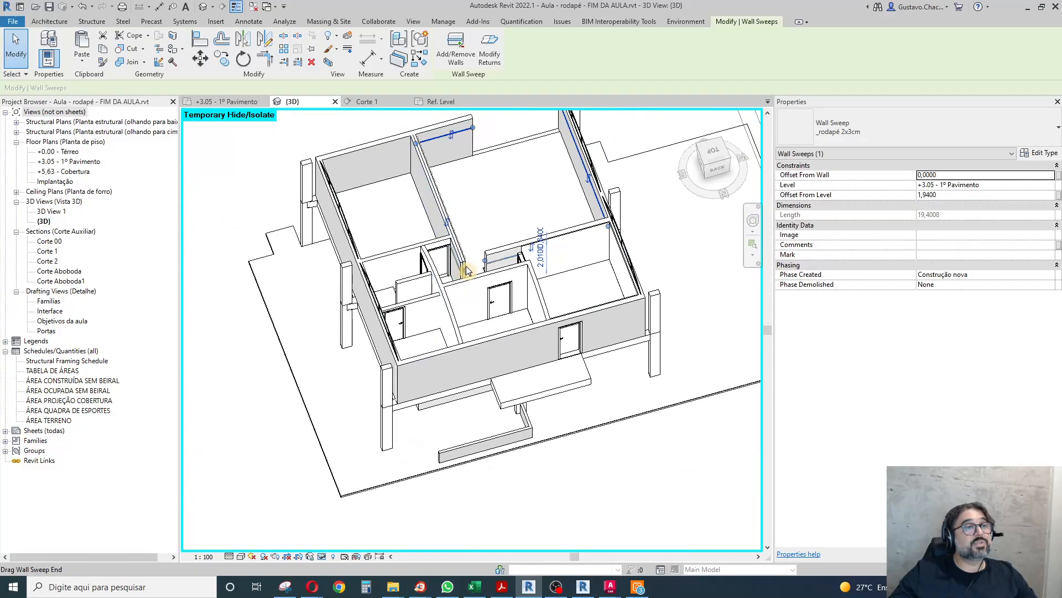
scroll(466, 270, down, 1)
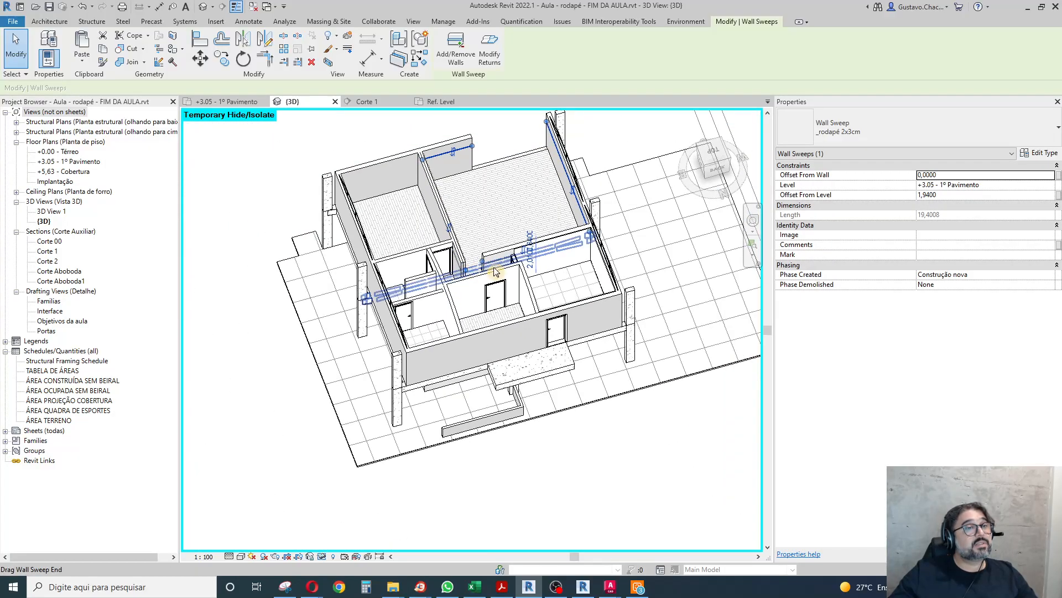
scroll(485, 270, up, 4)
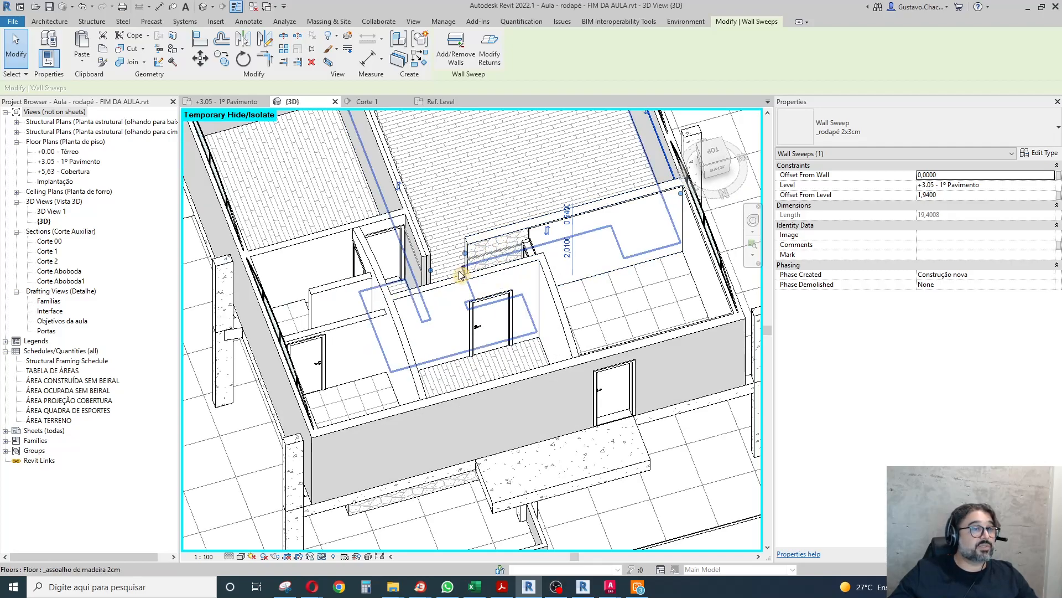
scroll(459, 273, up, 7)
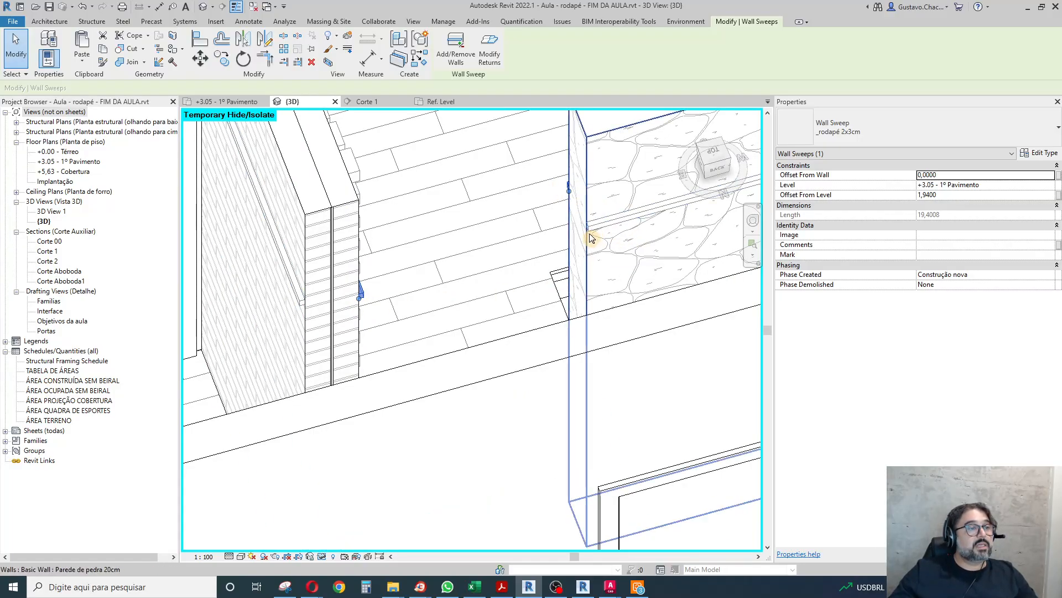
scroll(343, 301, up, 5)
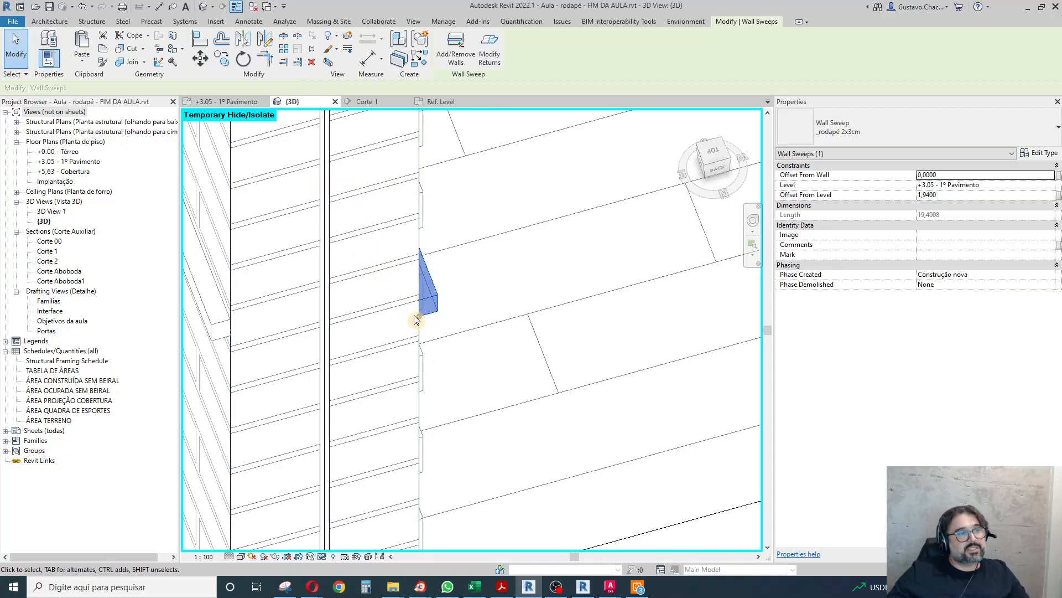
click(490, 50)
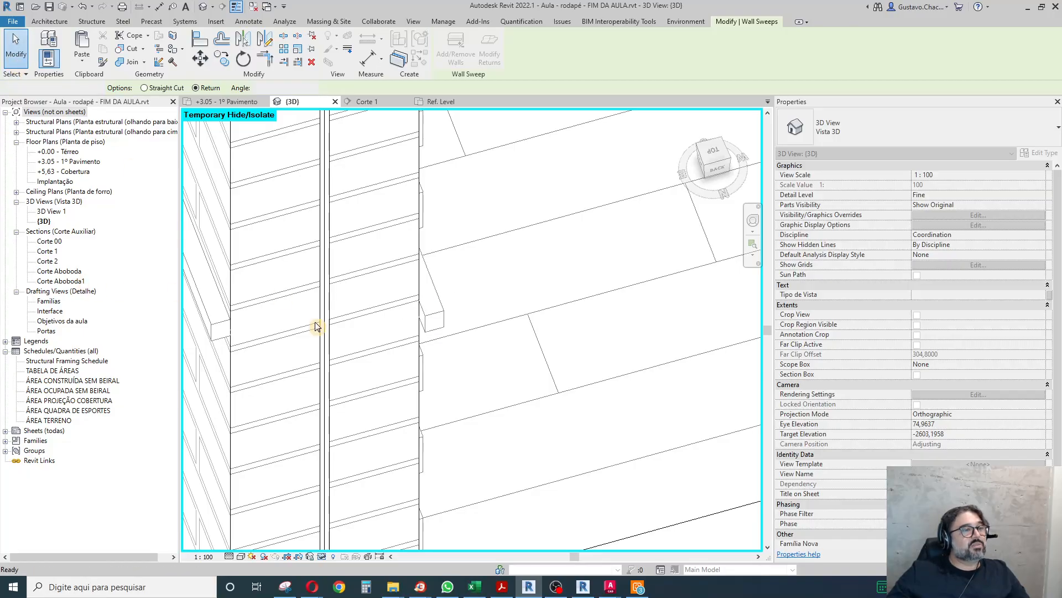
click(432, 316)
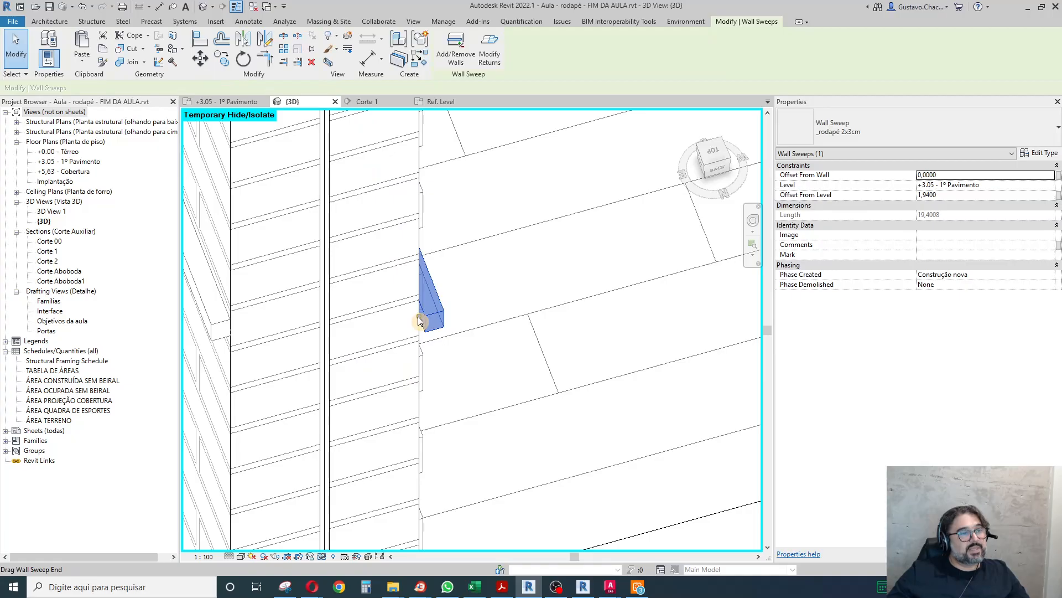
Extend the living-room baseboard's return about 0.20 m across the end face of the brick-patterned wall to the opposite corner.
key(l)
key(i)
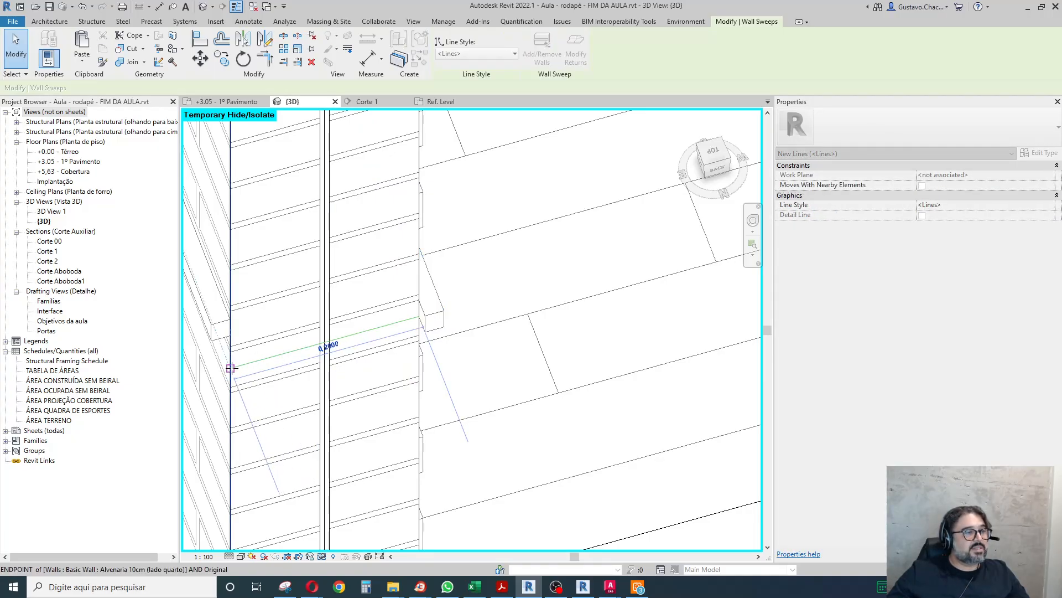
key(Escape)
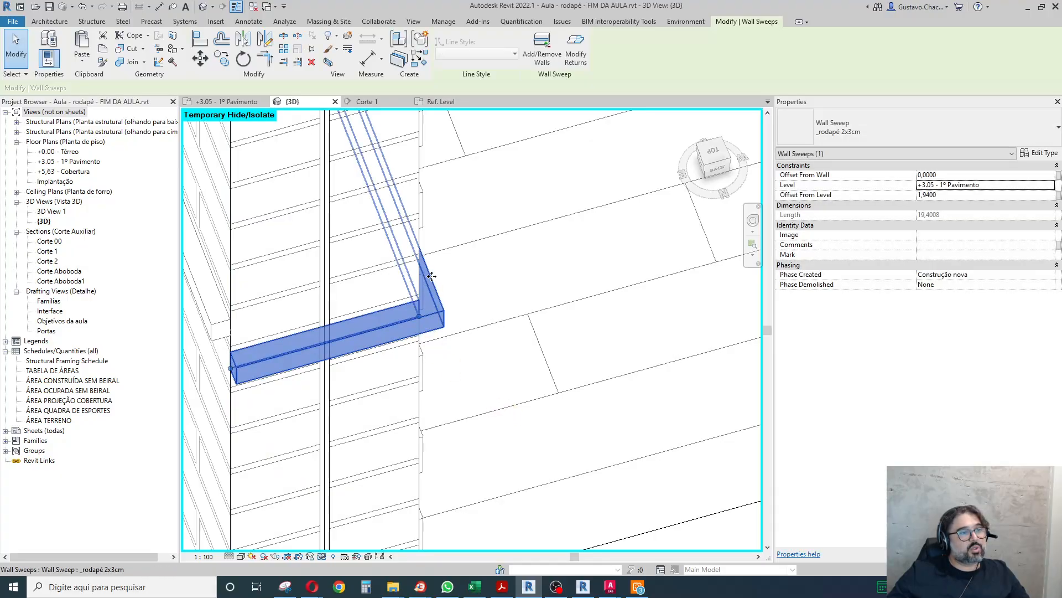
Add a 90° return to the corridor-side baseboard's end at the same end of the brick-patterned wall.
click(386, 303)
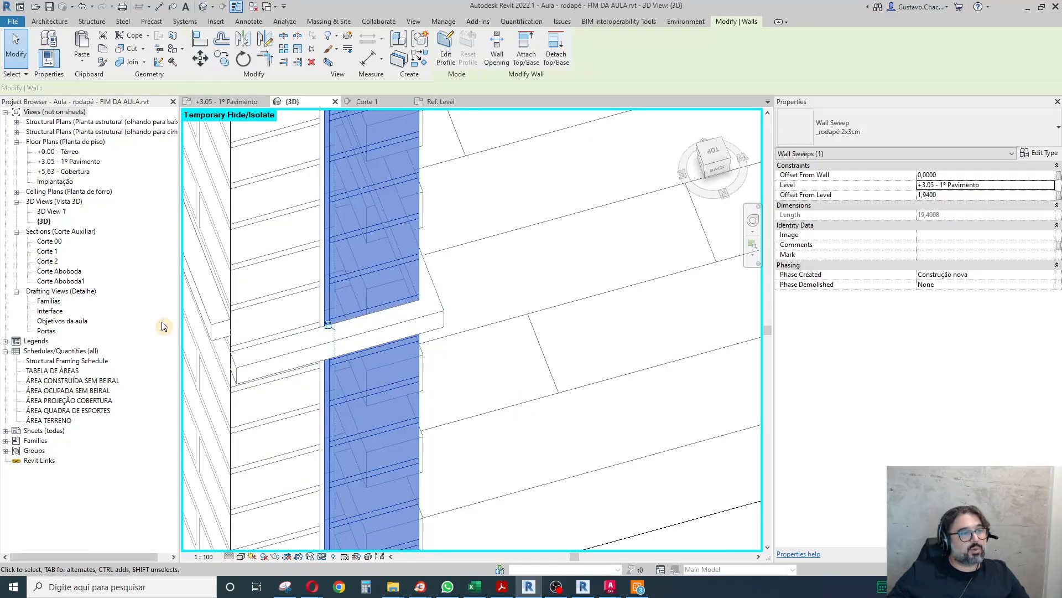
click(212, 326)
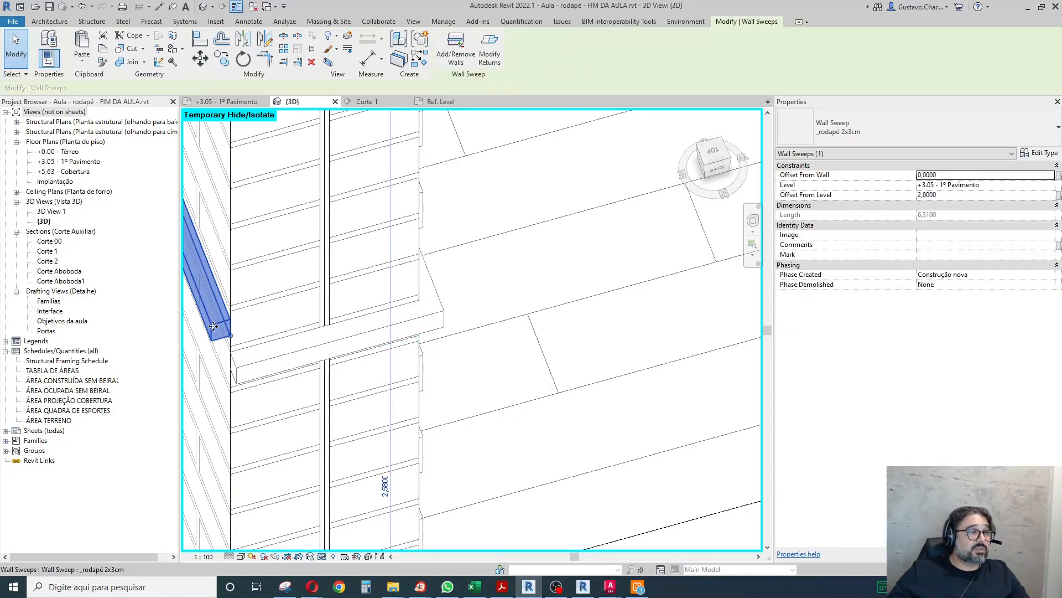
click(490, 52)
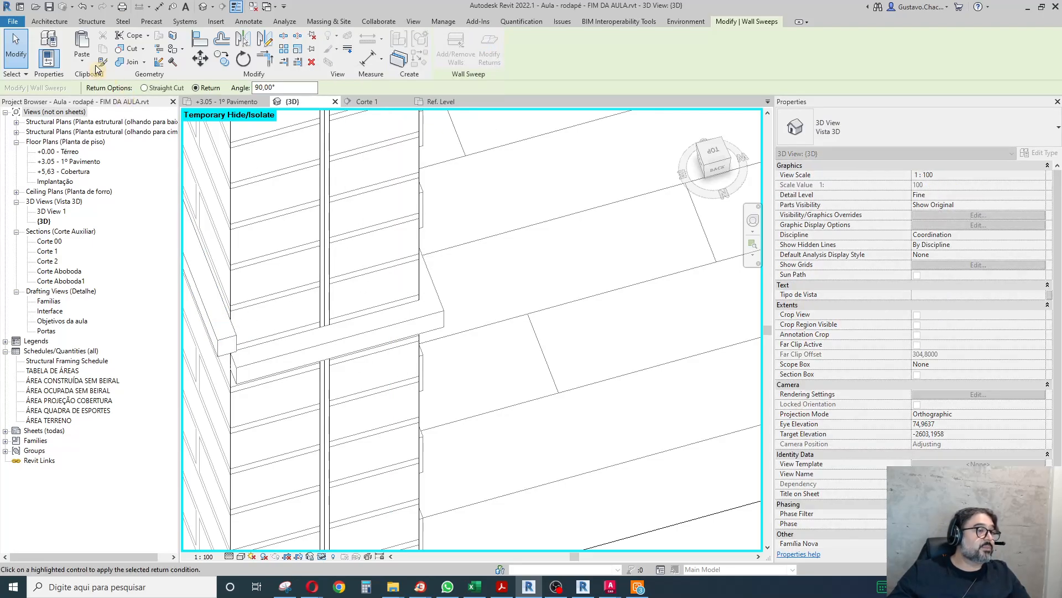
click(12, 55)
Set Offset From Level to 0 for both baseboards that meet at the end of the brick-patterned wall.
click(230, 338)
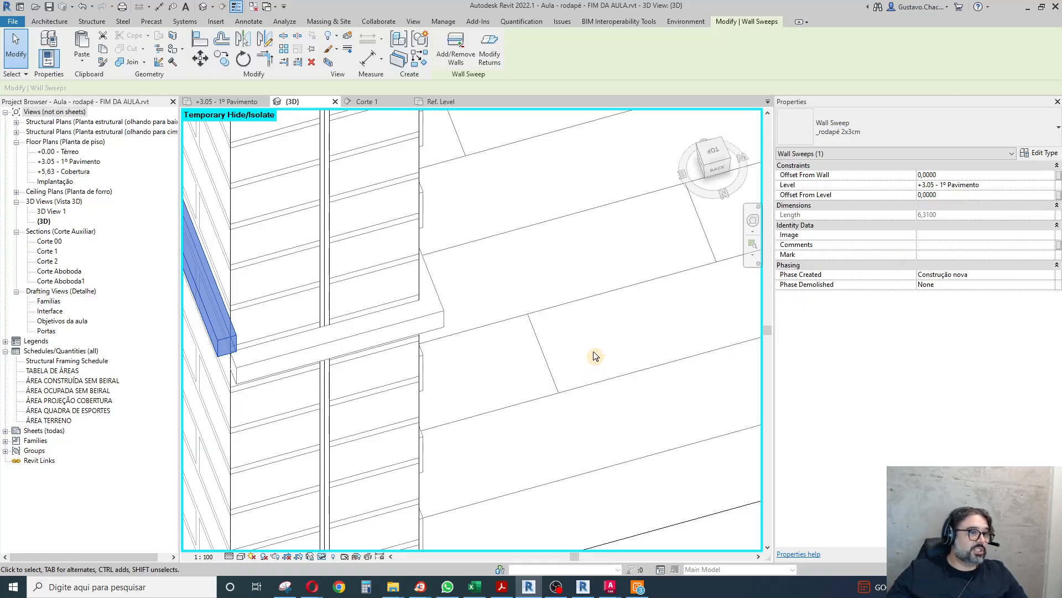
click(428, 320)
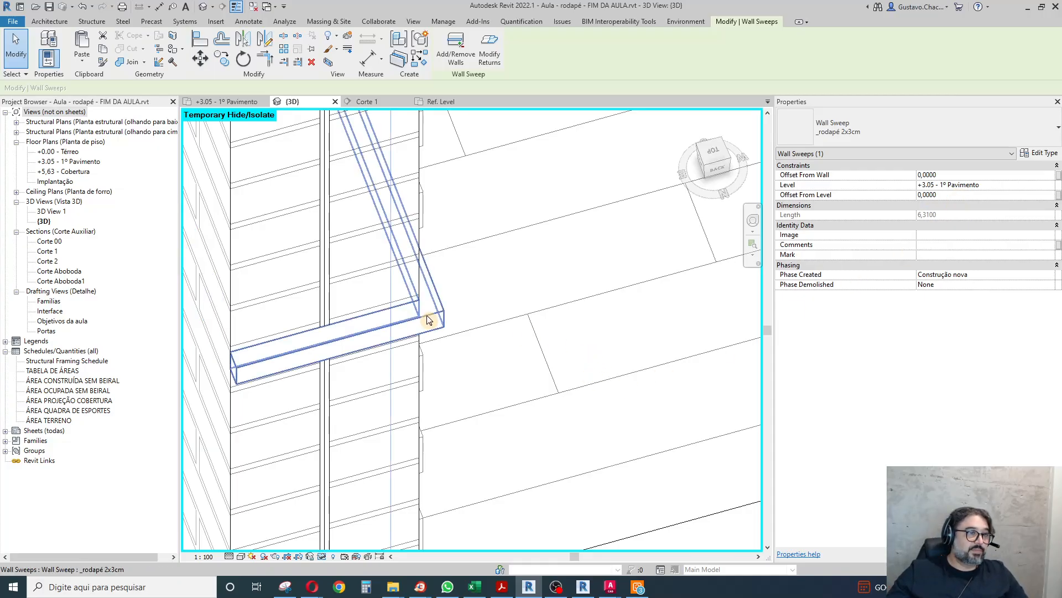
click(963, 195)
key(Return)
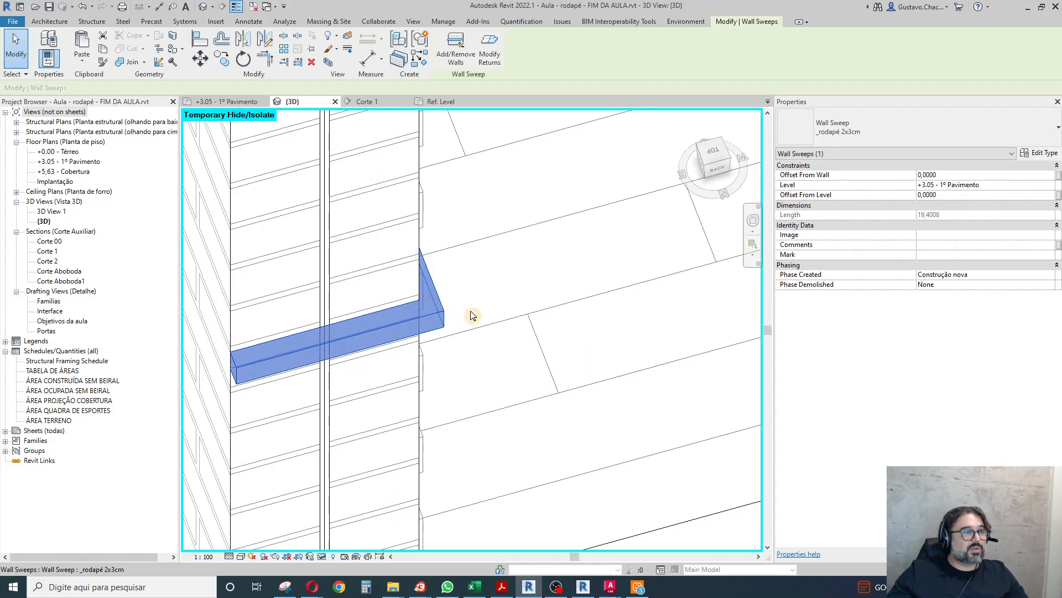
Examine the corner where the two baseboards meet at the end of the brick-patterned wall.
scroll(461, 261, down, 3)
mouse_move(595, 365)
shift+middle_down()
mouse_move(538, 413)
mouse_move(553, 346)
mouse_move(619, 368)
mouse_move(597, 365)
shift+middle_up()
scroll(553, 346, down, 5)
scroll(338, 321, up, 6)
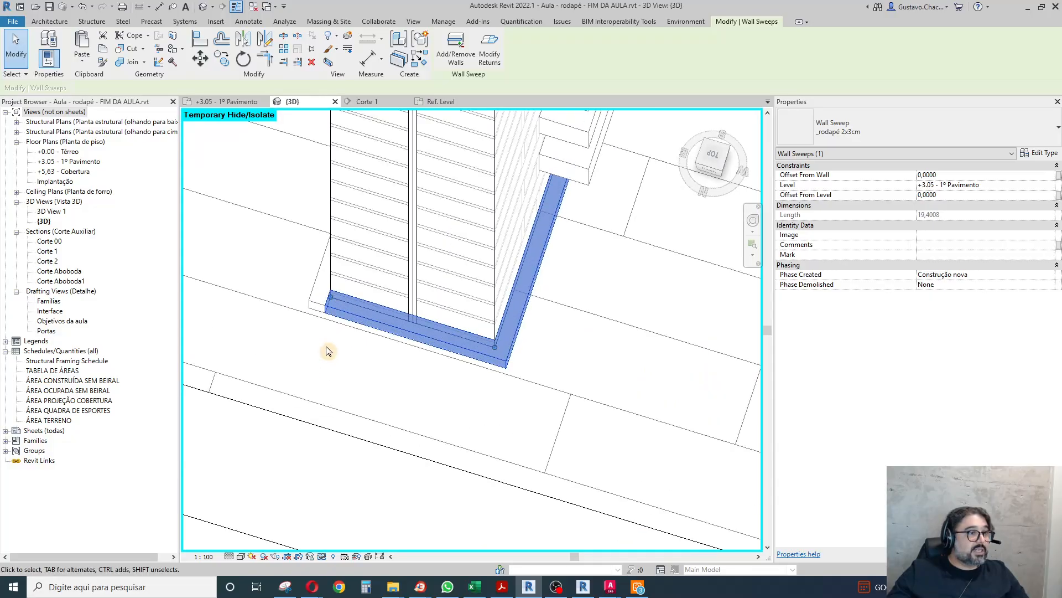
key(Escape)
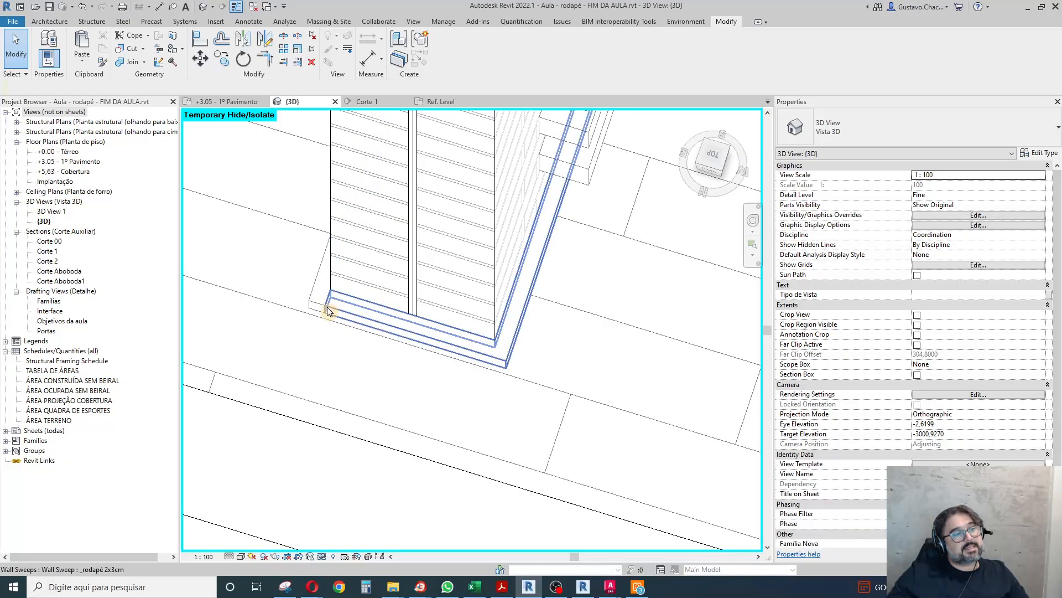
shift+middle_drag(342, 261, 292, 228)
scroll(292, 228, down, 4)
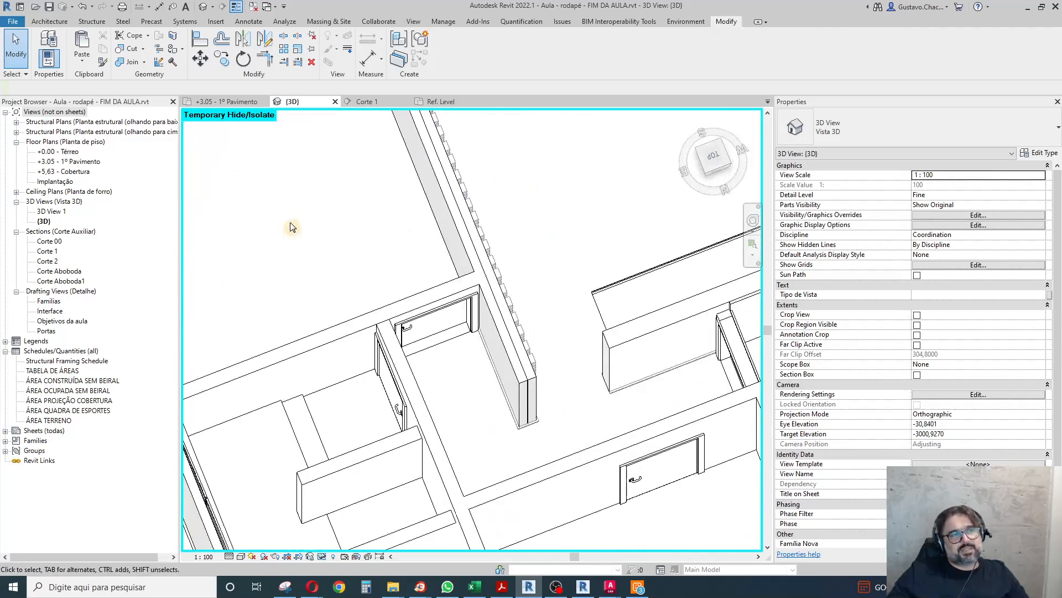
Add a 90° return to the living-room baseboard's end at the free end of the stone wall.
scroll(525, 335, up, 6)
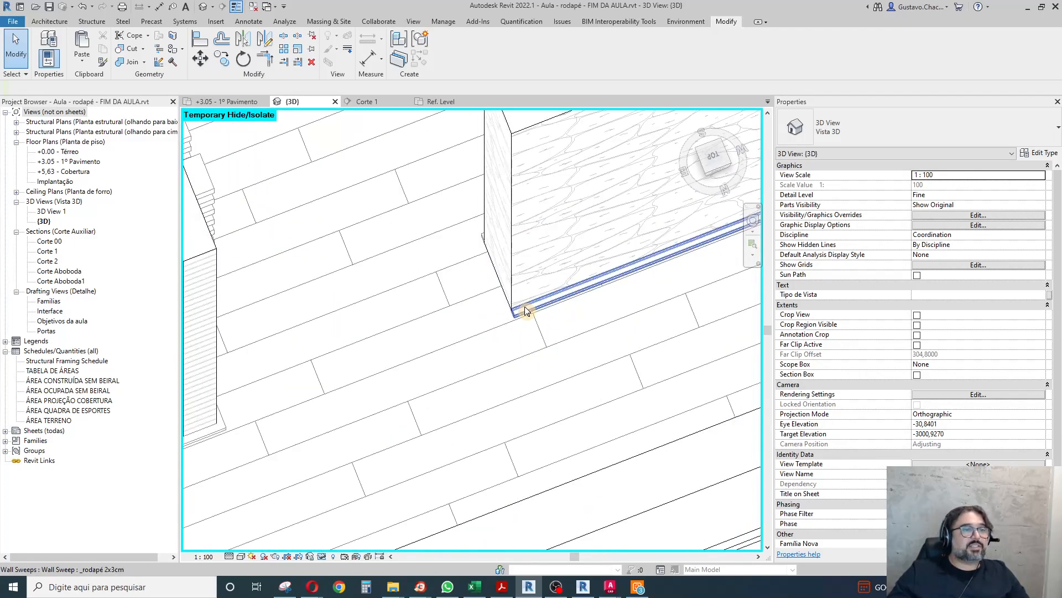
shift+middle_drag(440, 363, 535, 311)
scroll(205, 290, down, 3)
scroll(256, 310, down, 3)
scroll(522, 227, up, 9)
scroll(308, 426, down, 3)
scroll(442, 231, up, 1)
scroll(442, 231, up, 3)
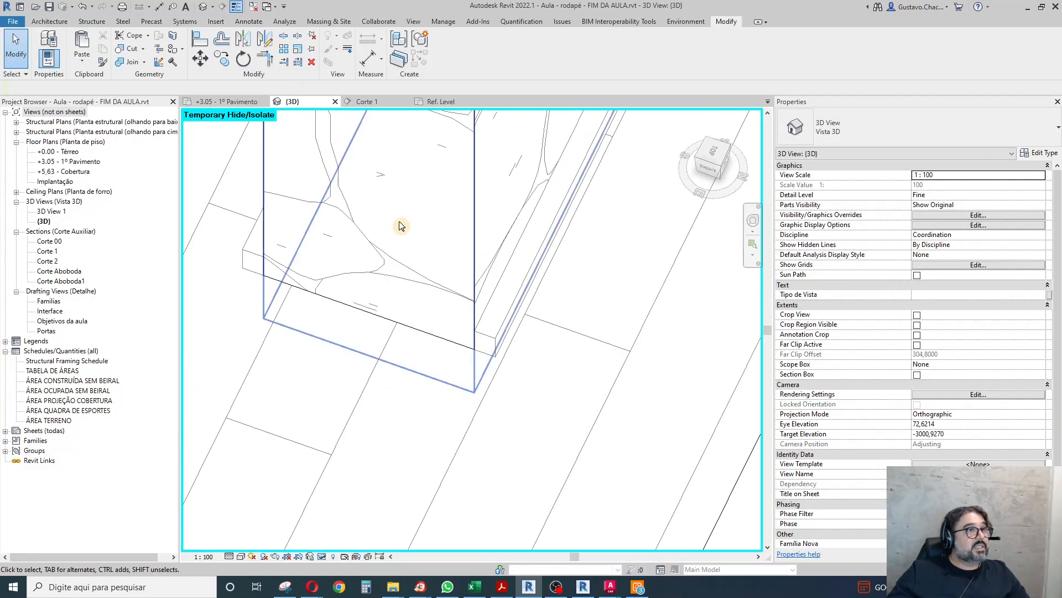
click(257, 263)
click(489, 54)
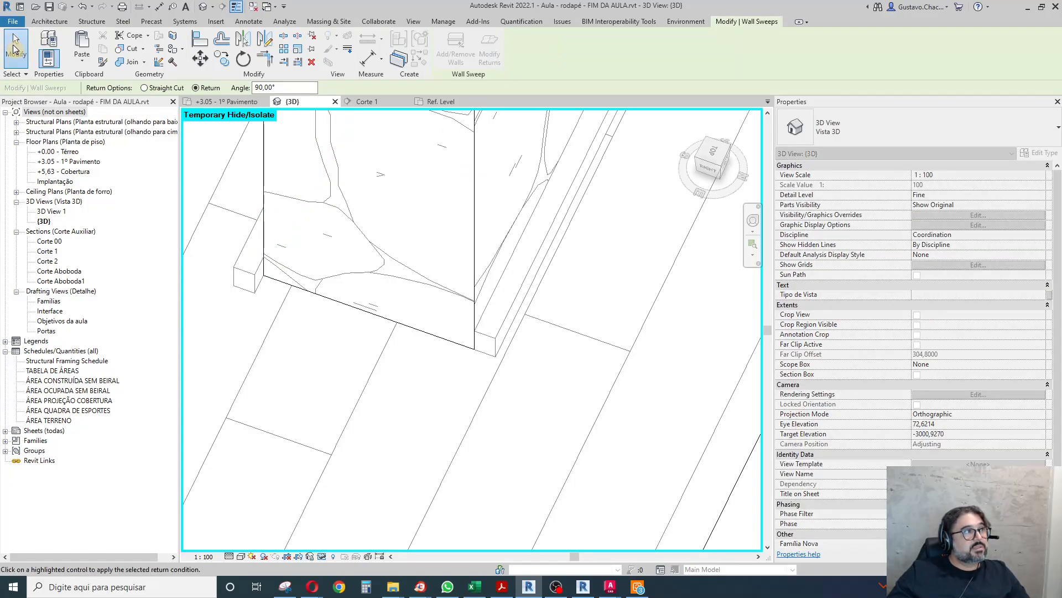
click(15, 50)
Add a 90° return to the corridor-side baseboard's end at the free end of the stone wall.
click(487, 343)
click(489, 56)
click(21, 59)
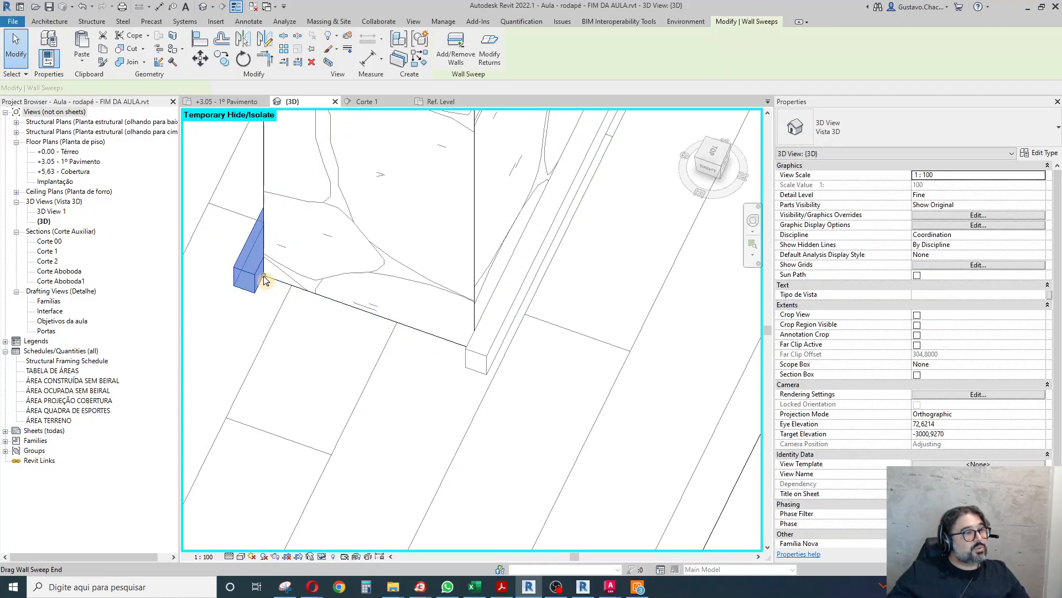
Extend the living-room baseboard's return 0.20 m across the stone wall's end face, ending exactly at the opposite wall corner.
double_click(478, 353)
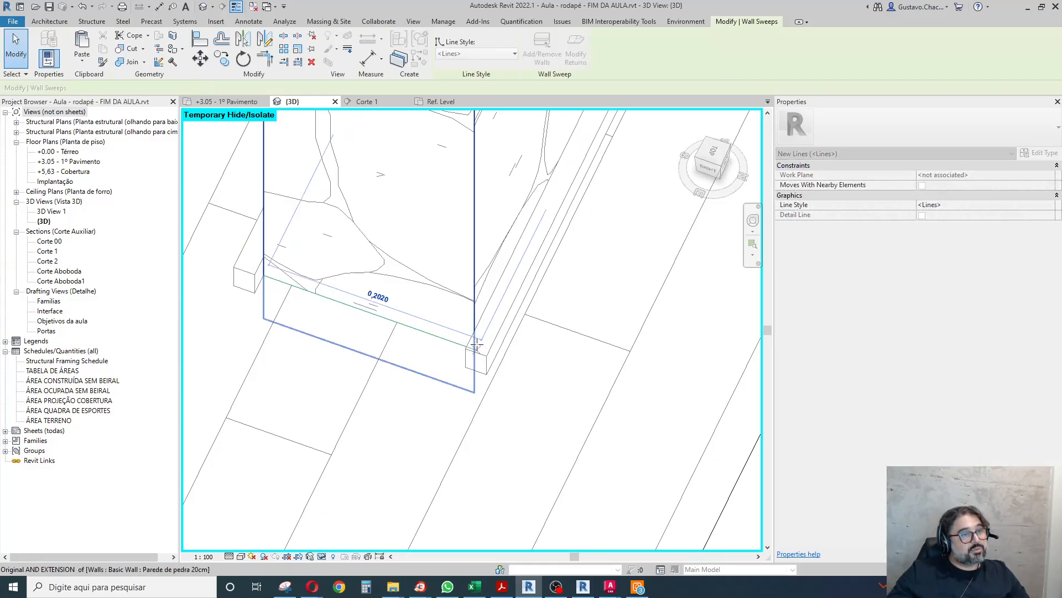
mouse_move(477, 320)
mouse_down()
mouse_move(466, 374)
mouse_move(479, 332)
mouse_up()
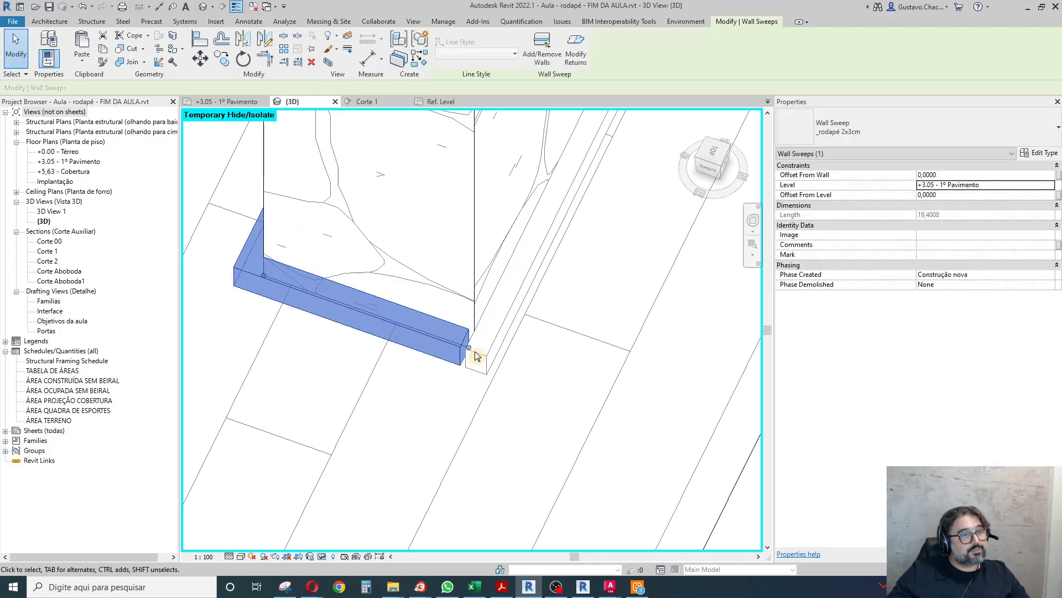
shift+middle_drag(403, 389, 517, 405)
scroll(434, 464, down, 8)
scroll(610, 216, up, 7)
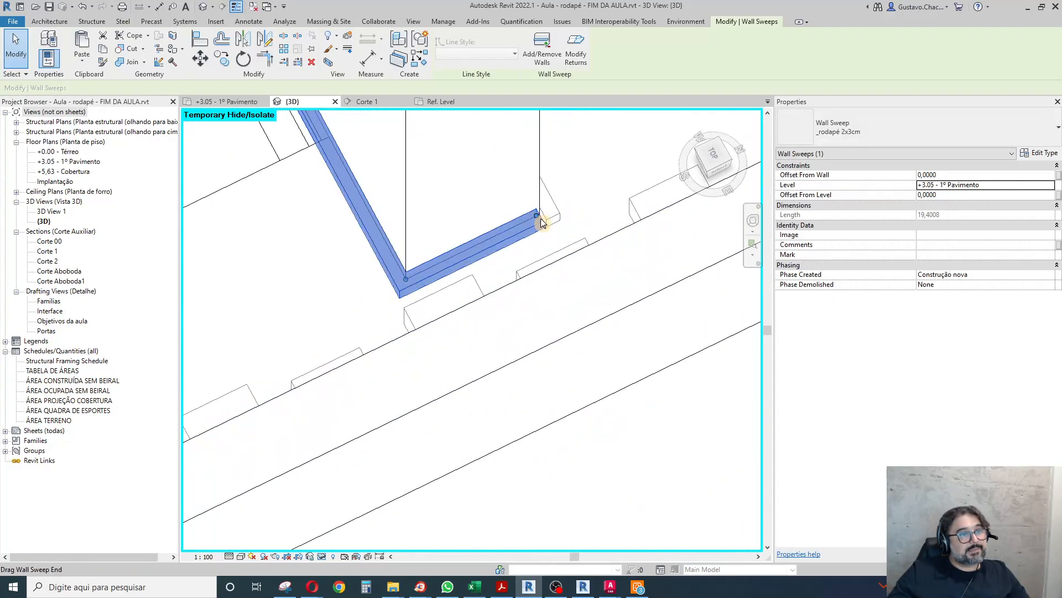
click(539, 213)
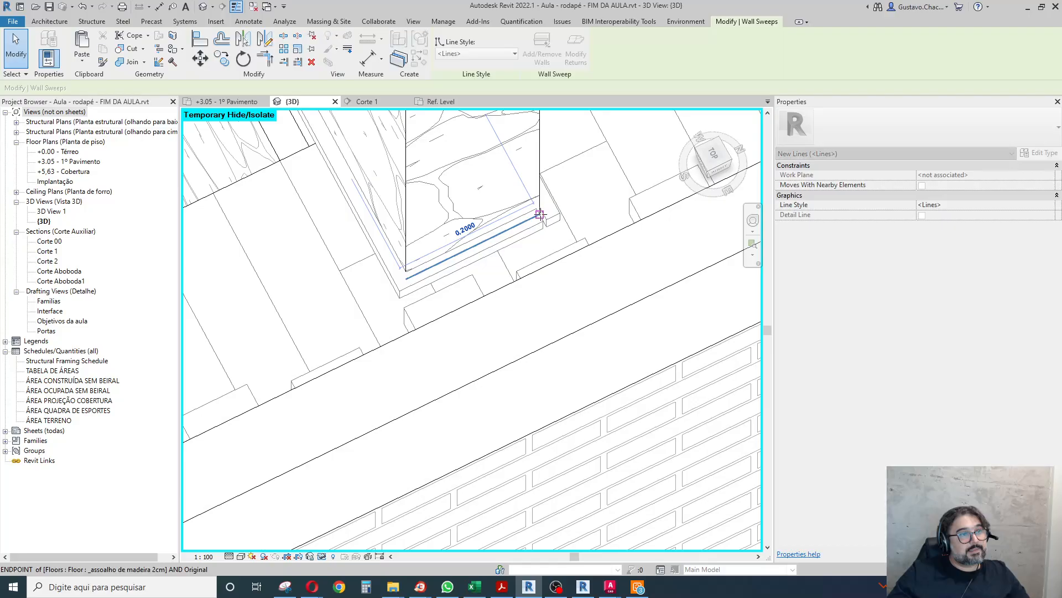
click(537, 299)
Remove the stone wall beside the rectangular floor opening from the living-room baseboard sweep using Add/Remove Walls.
scroll(504, 286, down, 5)
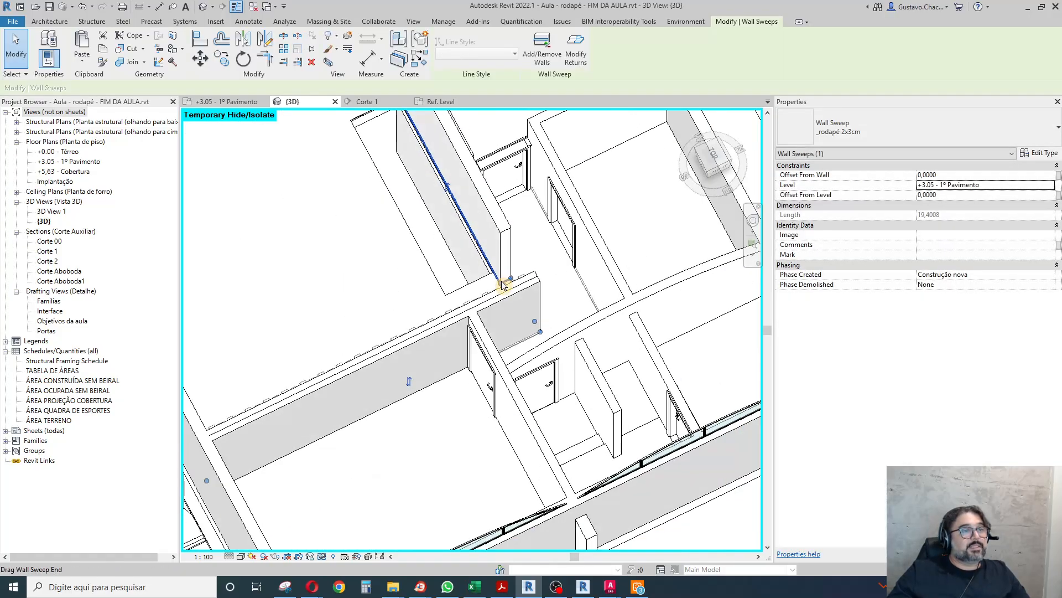
scroll(503, 286, down, 3)
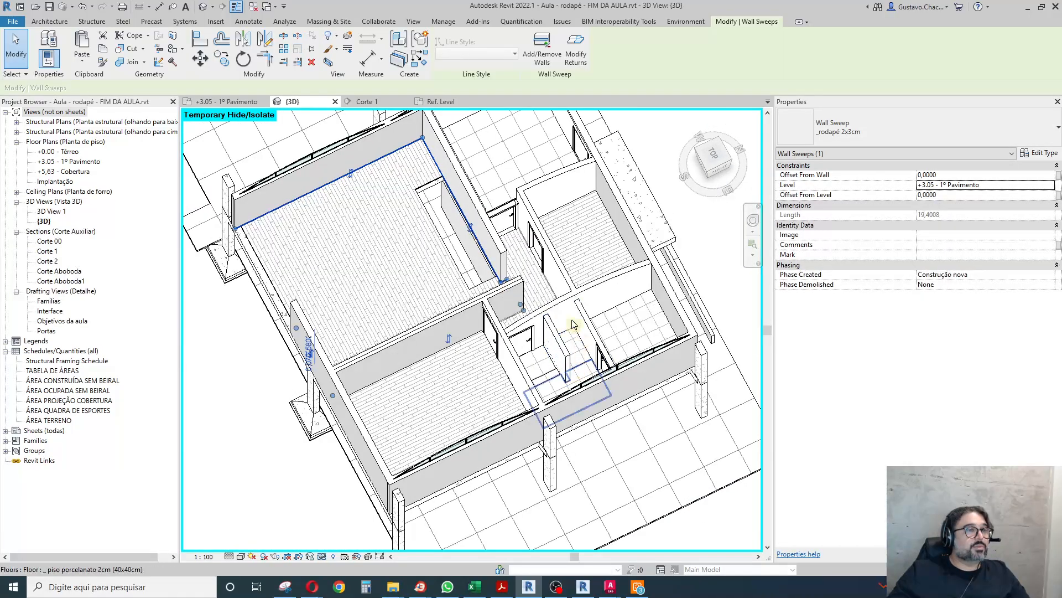
scroll(409, 188, up, 3)
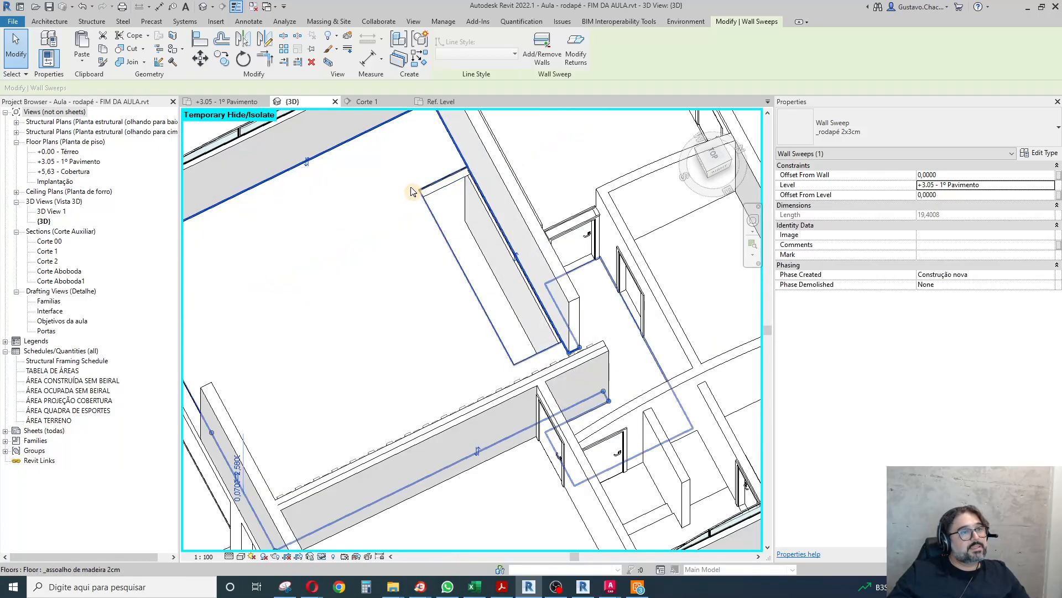
scroll(550, 354, down, 4)
shift+middle_drag(547, 366, 499, 263)
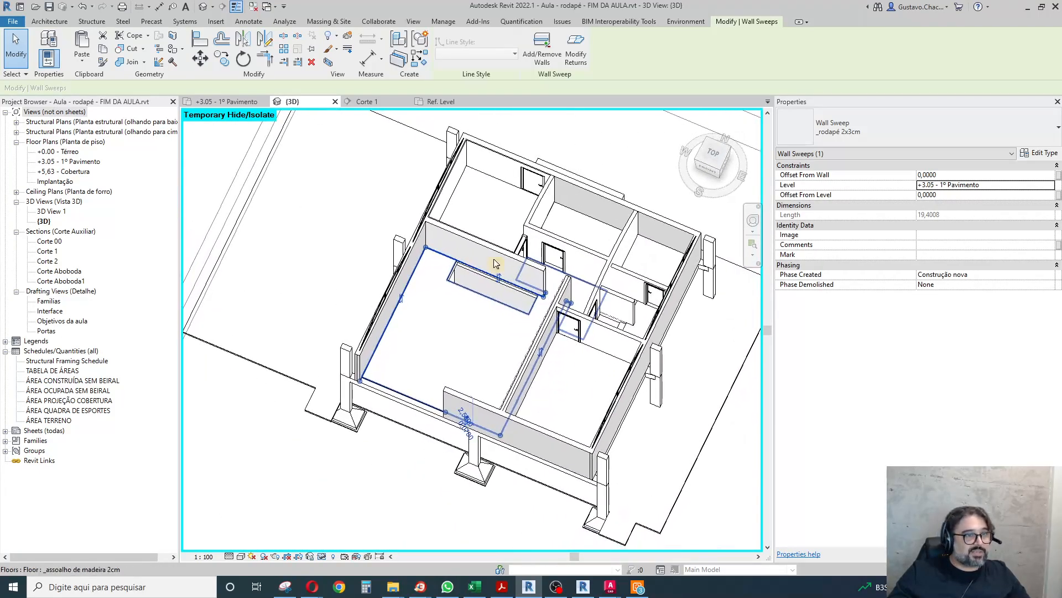
scroll(480, 255, up, 4)
scroll(453, 303, up, 2)
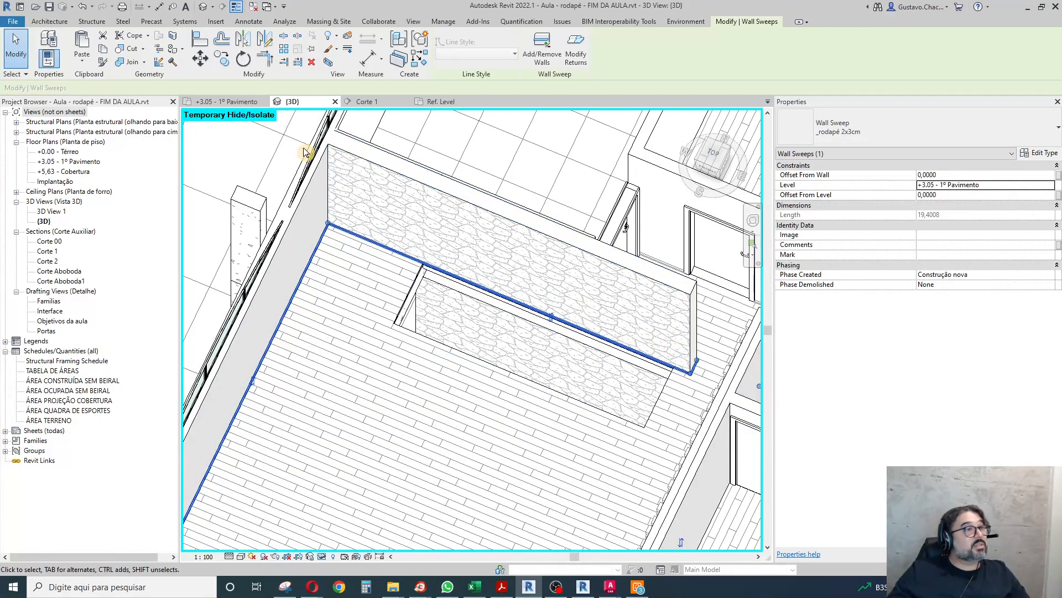
click(541, 57)
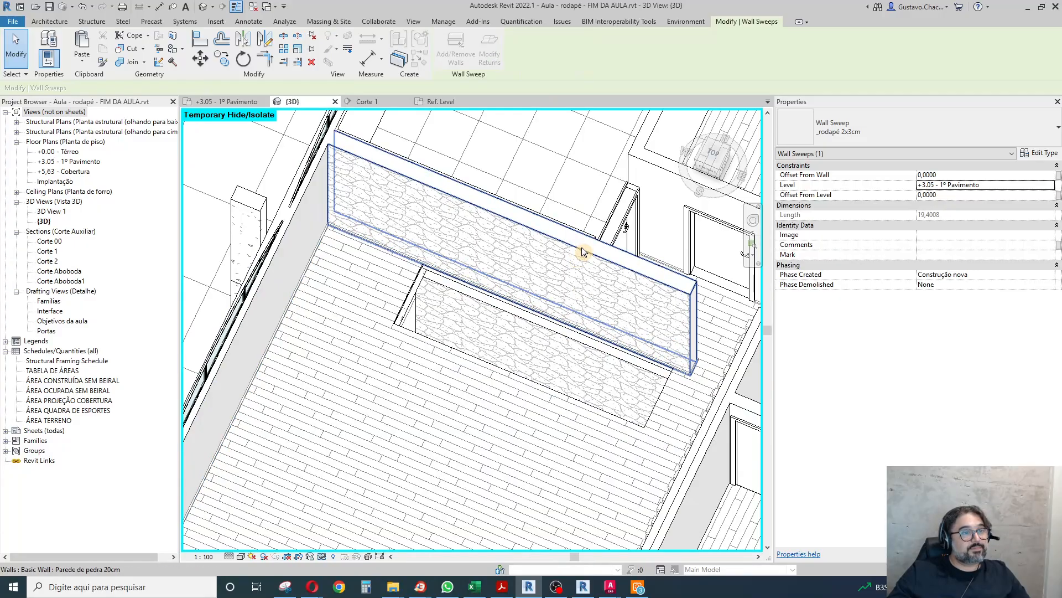
click(501, 345)
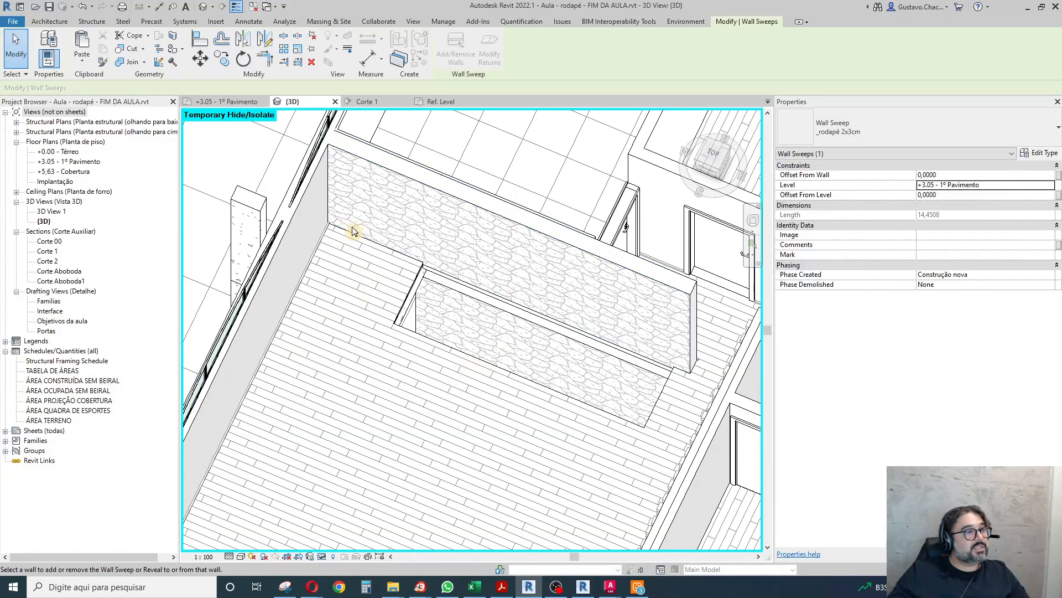
Remove the stone wall from the corridor-side baseboard sweep using Add/Remove Walls.
scroll(459, 158, down, 3)
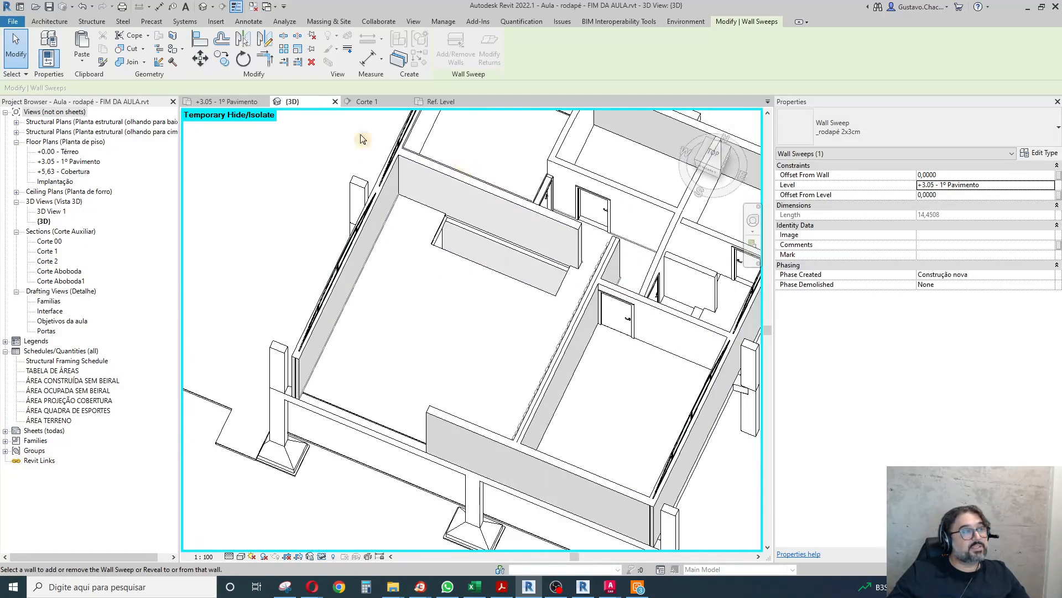
click(22, 60)
mouse_move(660, 307)
shift+middle_down()
mouse_move(646, 338)
mouse_move(434, 337)
shift+middle_up()
scroll(504, 529, up, 5)
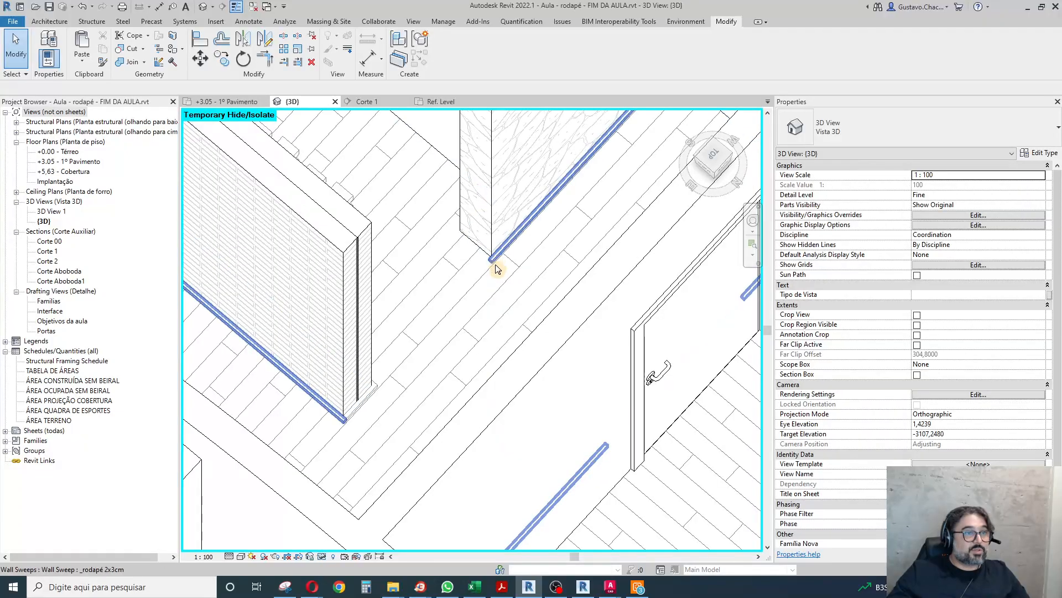
click(496, 264)
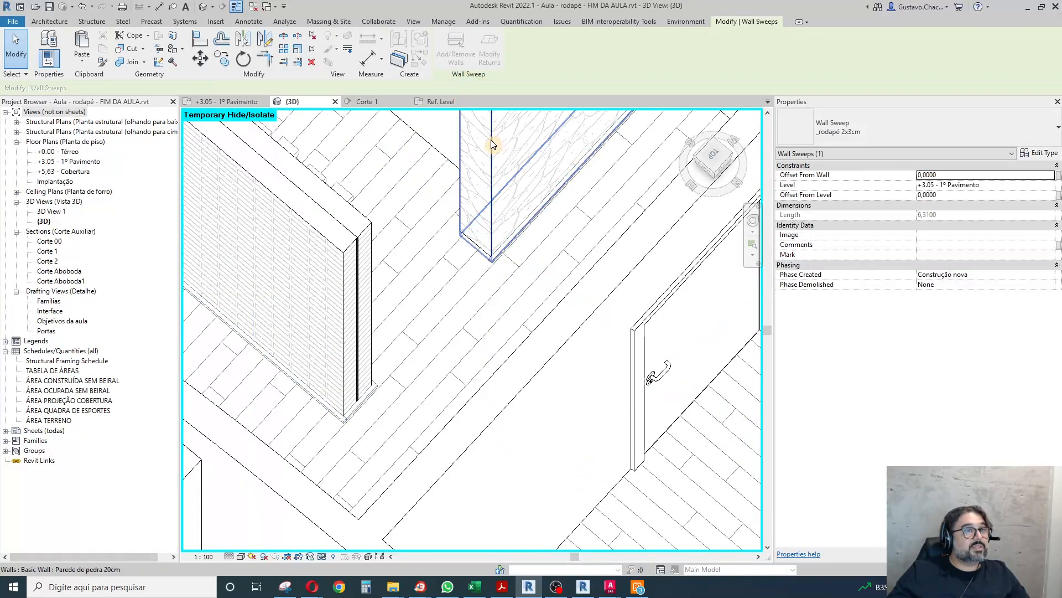
scroll(438, 282, down, 5)
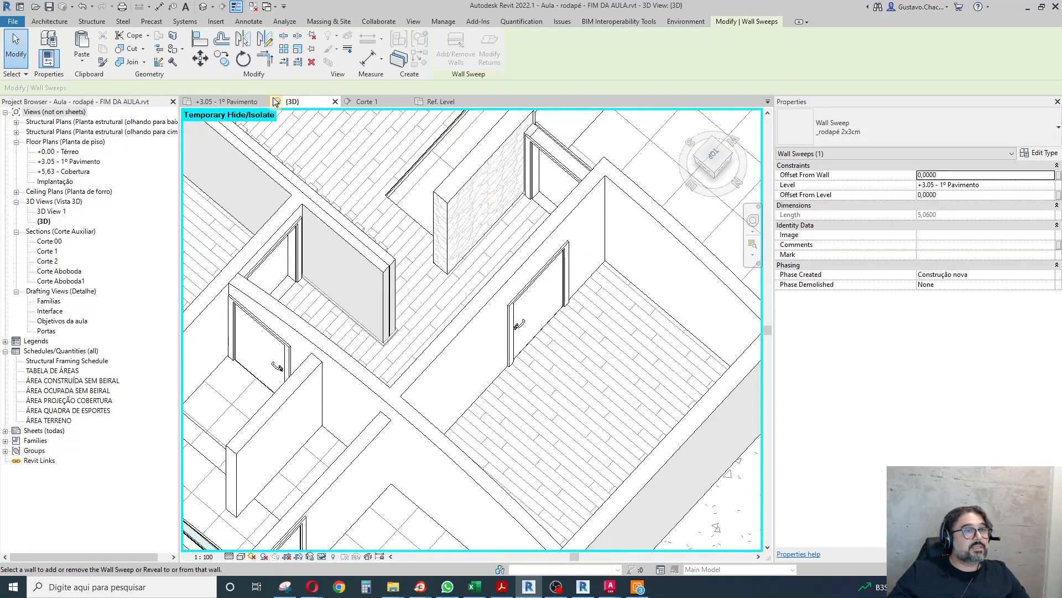
click(22, 65)
Check the corridor baseboard's end at the door frame and view the living room's reference photo in the browser.
scroll(541, 199, up, 6)
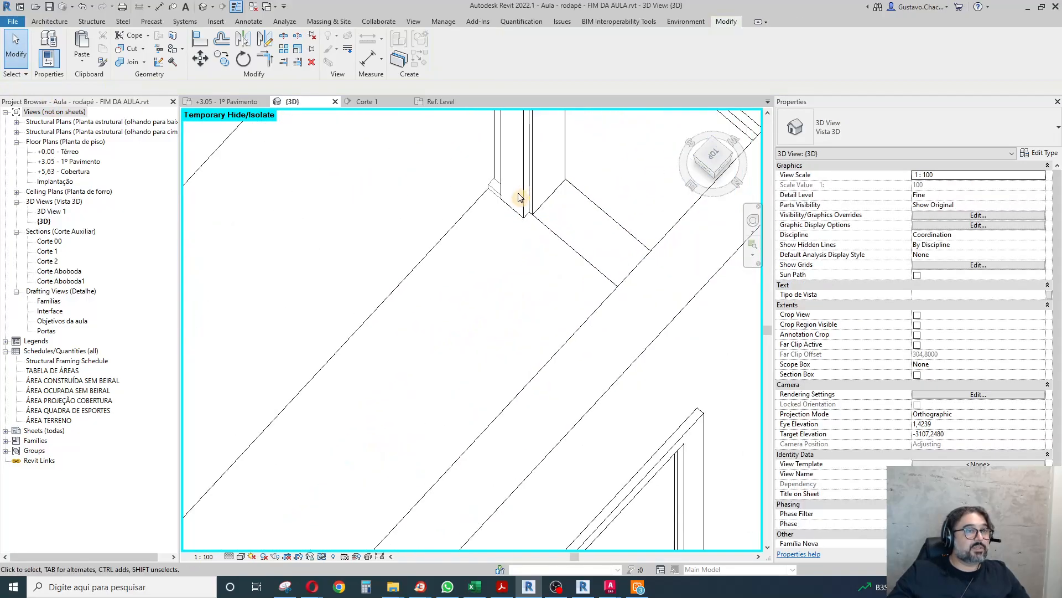
scroll(496, 166, down, 8)
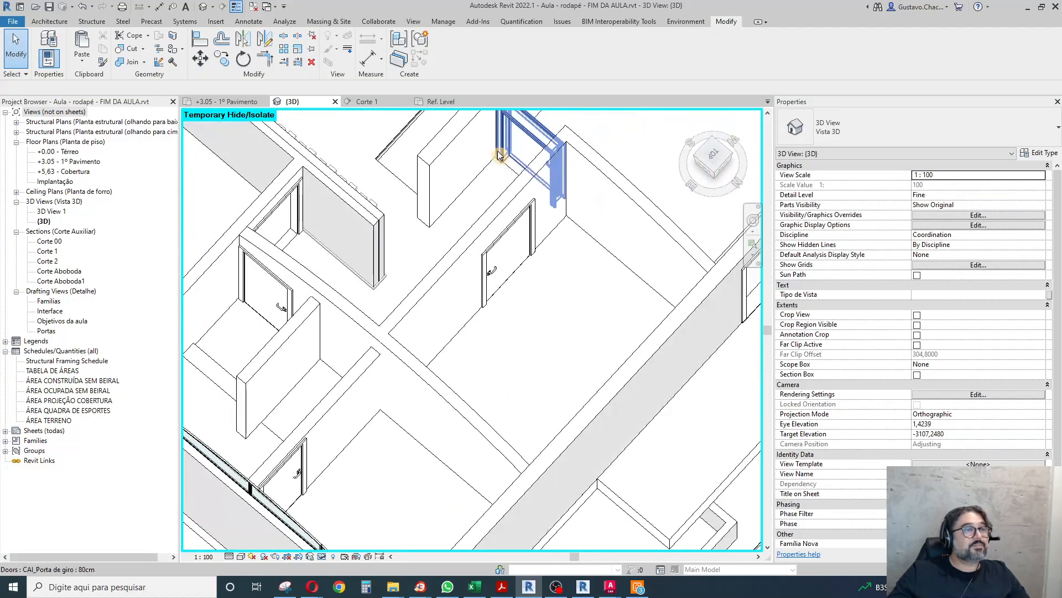
shift+middle_drag(351, 306, 655, 301)
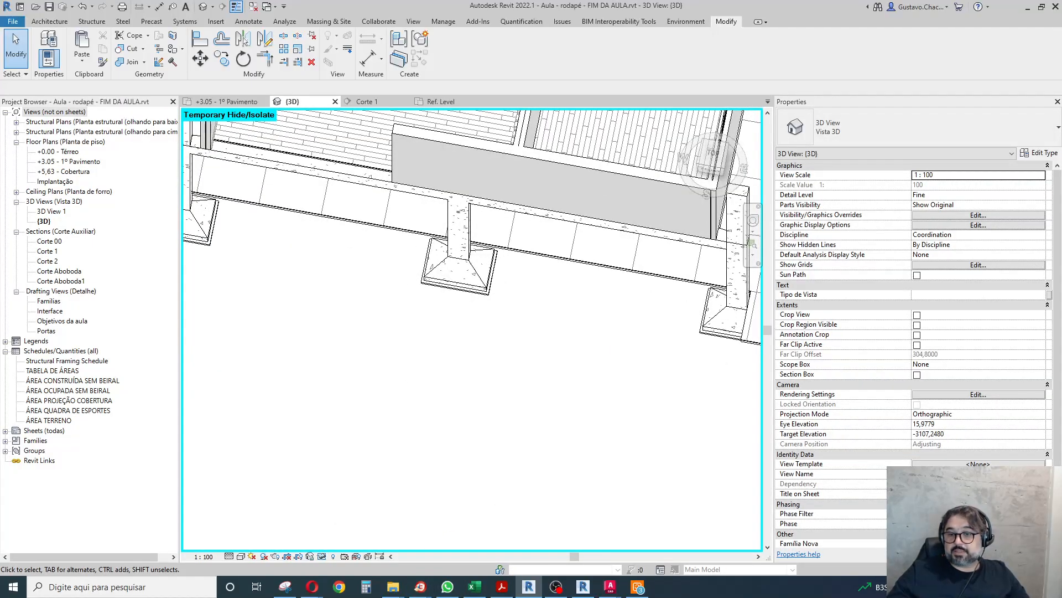
click(421, 586)
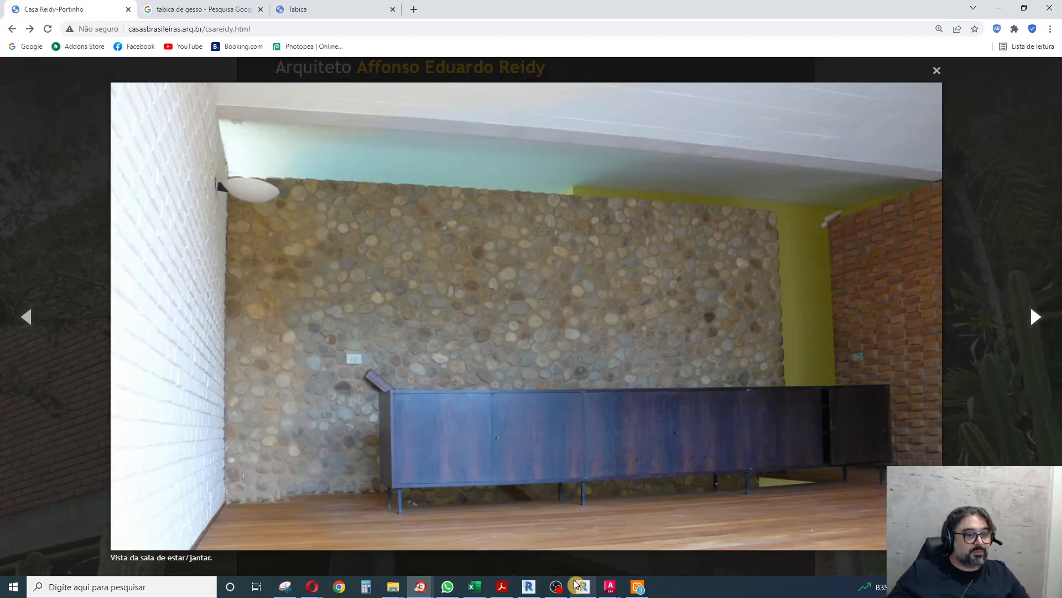
key(alt+Tab)
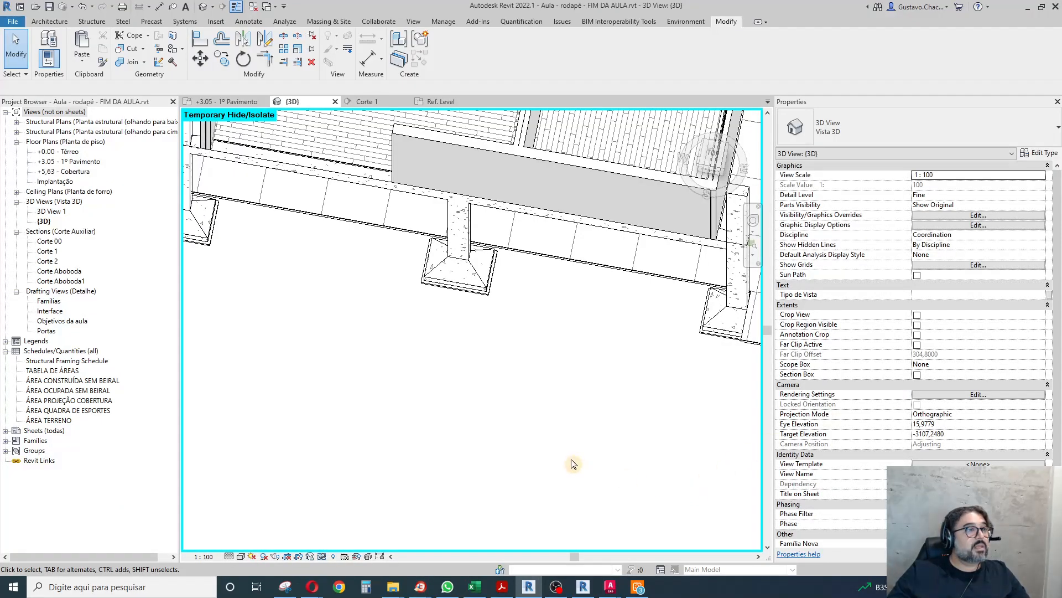
Examine the living room's open floor edge and the overall first-floor layout in 3D.
scroll(572, 465, down, 5)
scroll(553, 385, up, 6)
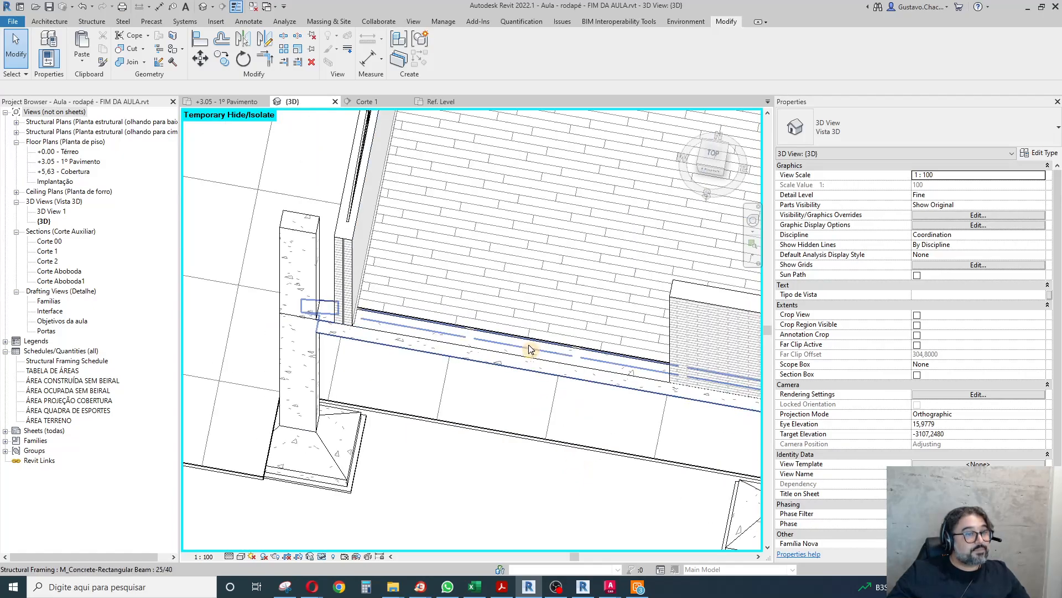
click(462, 360)
shift+middle_drag(459, 359, 373, 373)
scroll(373, 374, down, 2)
scroll(372, 370, down, 3)
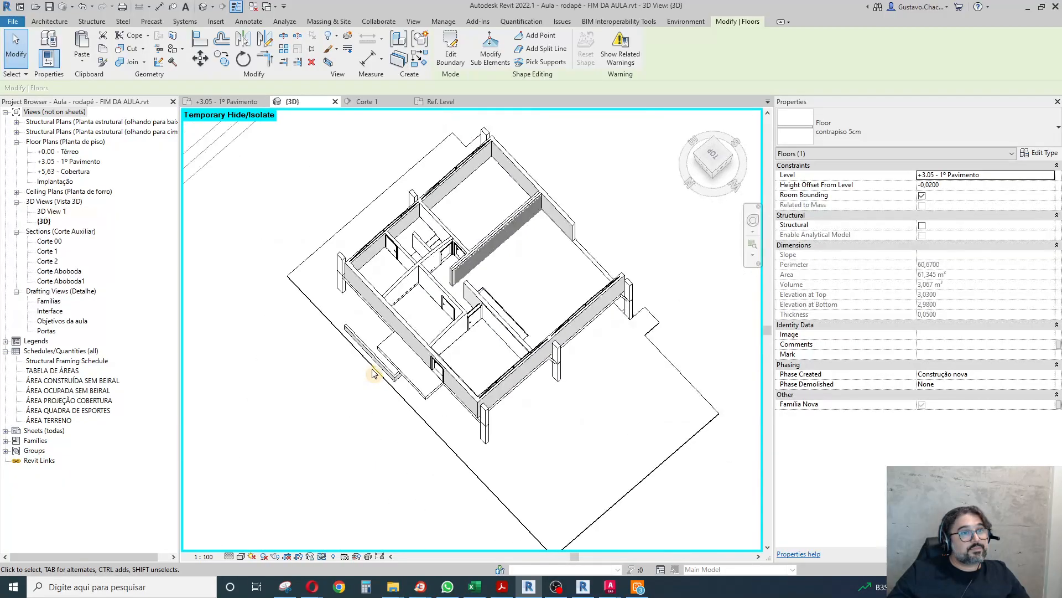
scroll(572, 247, up, 3)
scroll(597, 233, down, 2)
key(Escape)
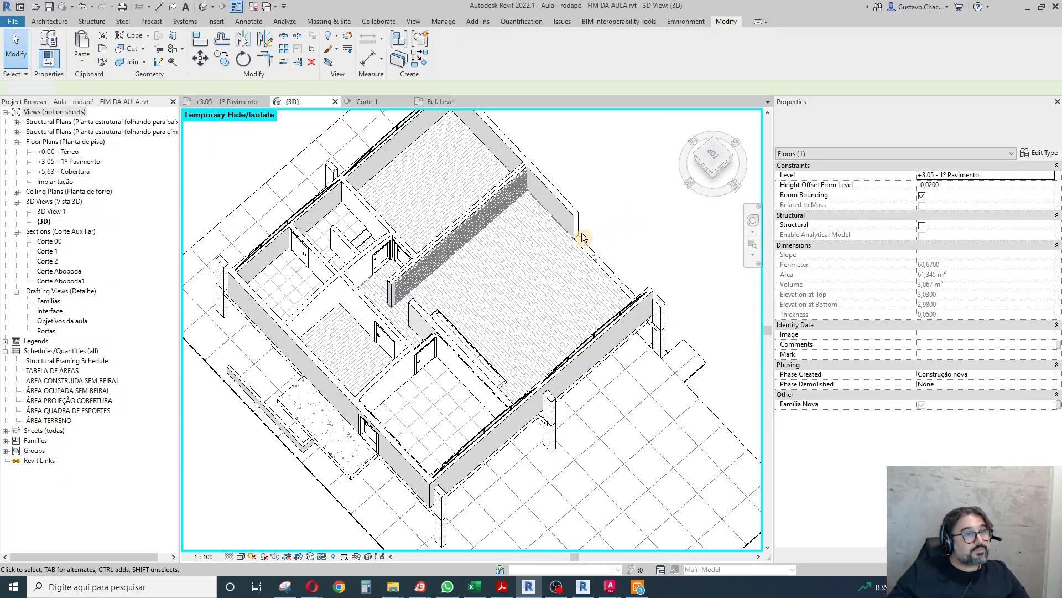
scroll(576, 240, up, 5)
scroll(625, 262, down, 5)
shift+middle_drag(604, 424, 355, 332)
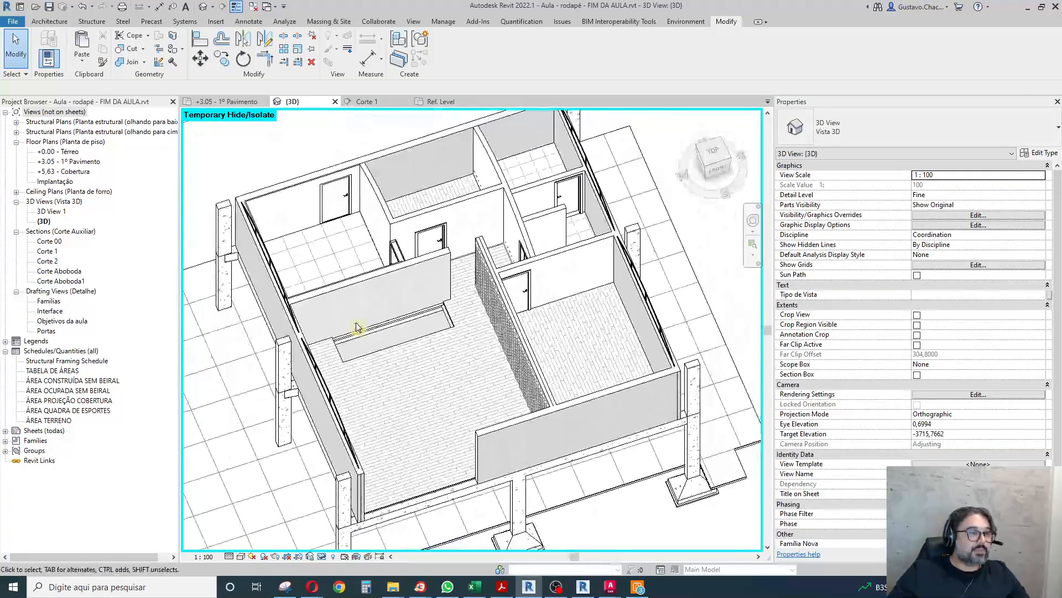
Open the boundary of the Laje 12cm slab around the stair opening for editing in the +0.00 - Térreo plan.
scroll(339, 348, up, 5)
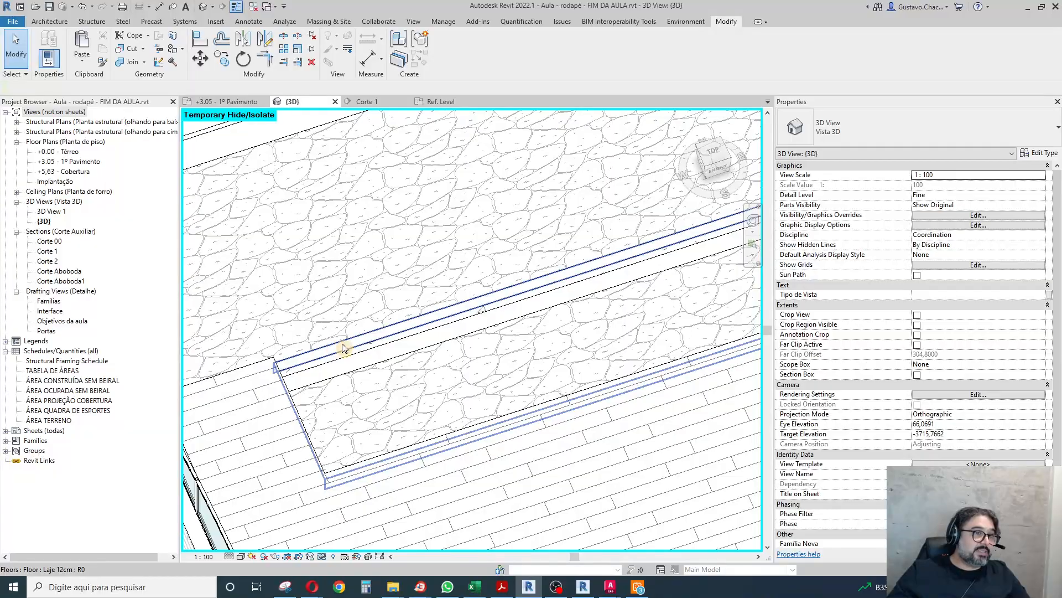
scroll(220, 351, down, 3)
scroll(563, 276, up, 1)
scroll(566, 263, up, 2)
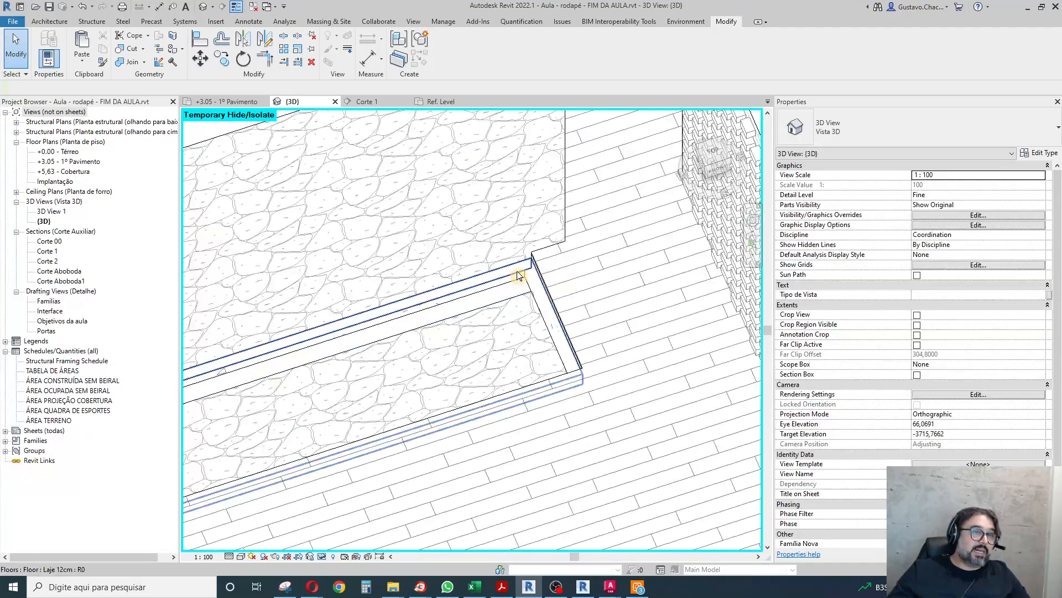
click(658, 353)
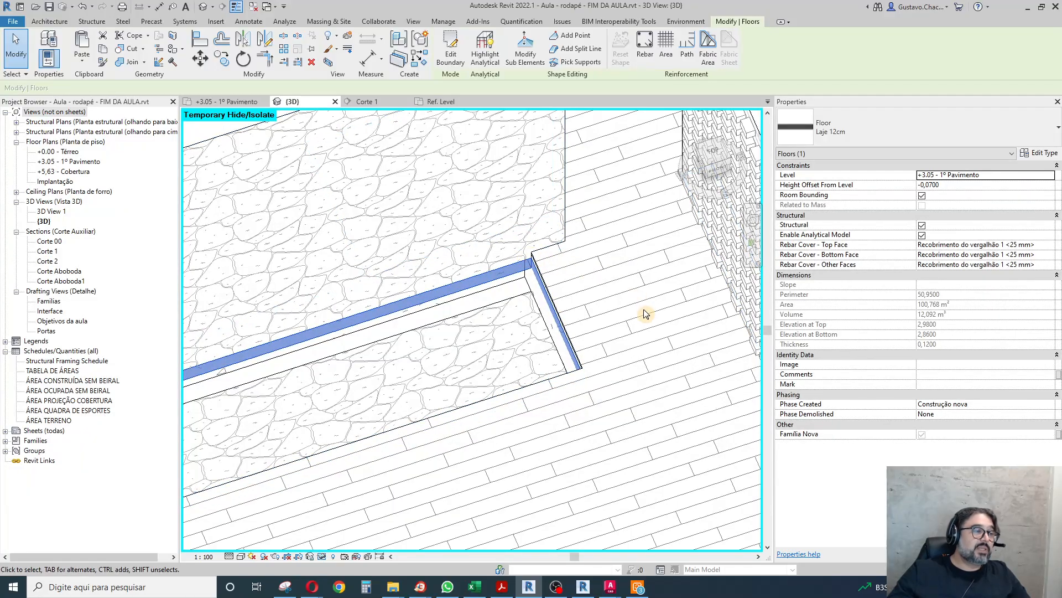
scroll(645, 314, down, 2)
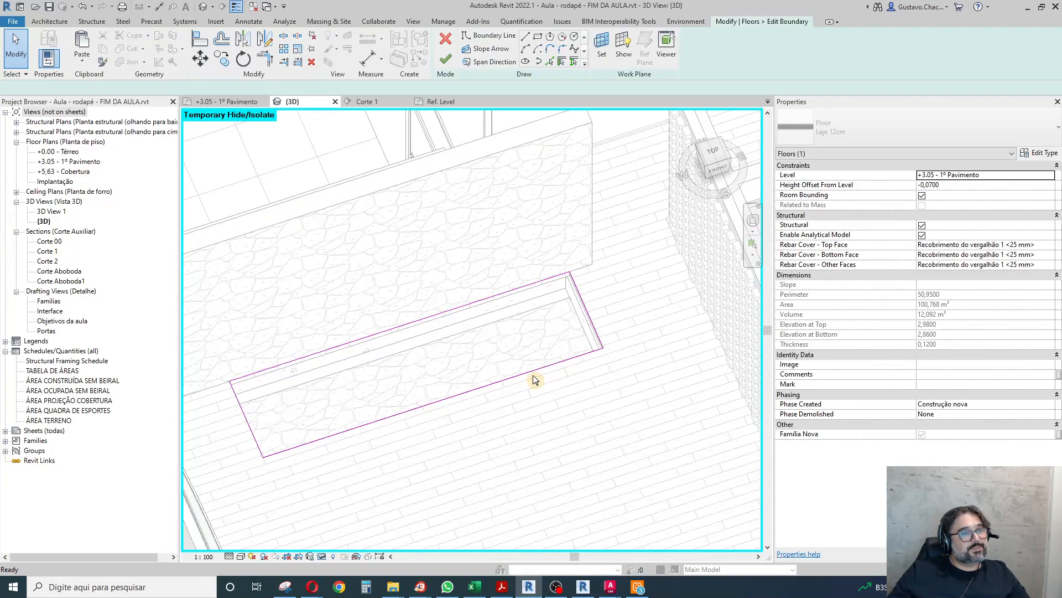
double_click(65, 153)
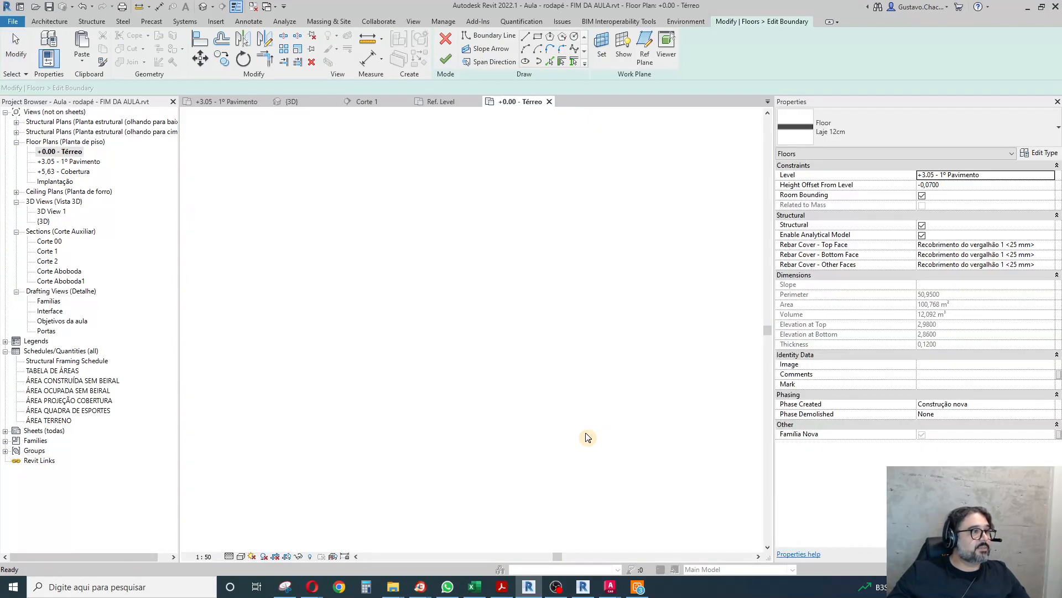
Move the stair opening's boundary line 3 cm into the stone wall, finish the slab edit and dismiss the save reminder.
scroll(564, 202, up, 8)
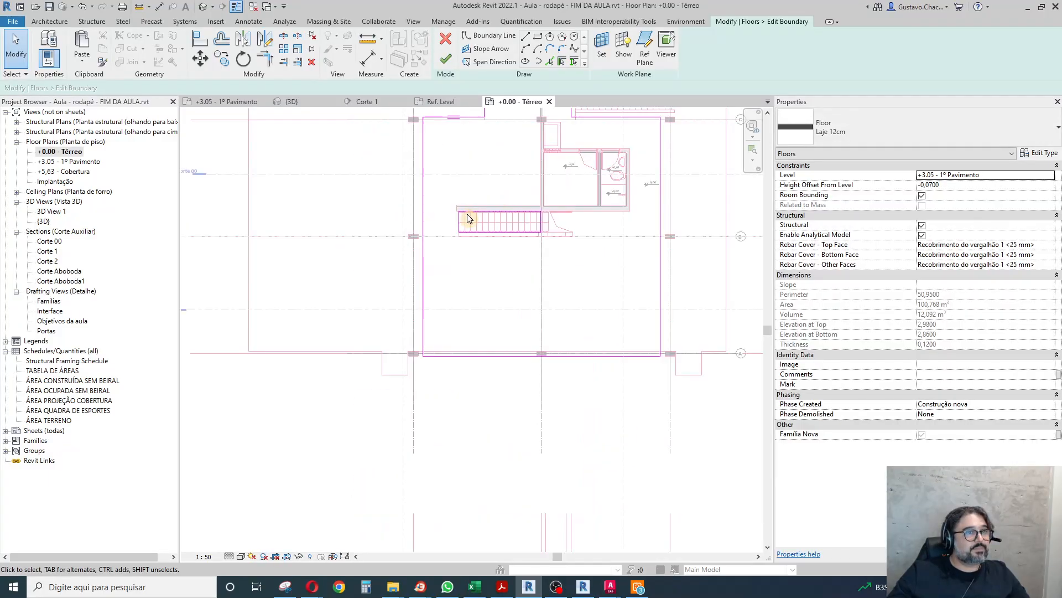
click(477, 207)
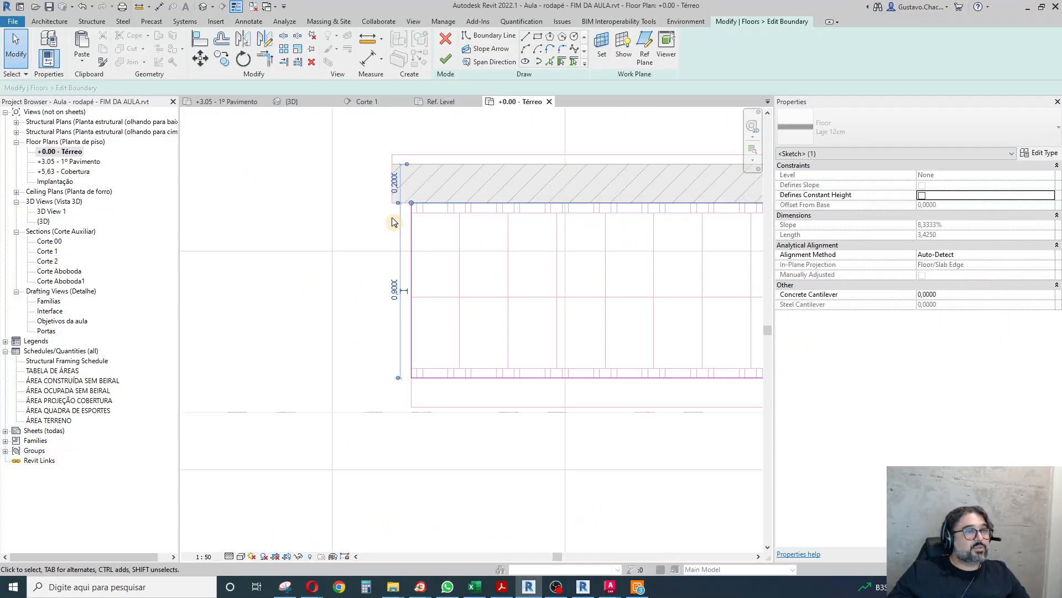
scroll(393, 219, down, 4)
scroll(420, 191, up, 4)
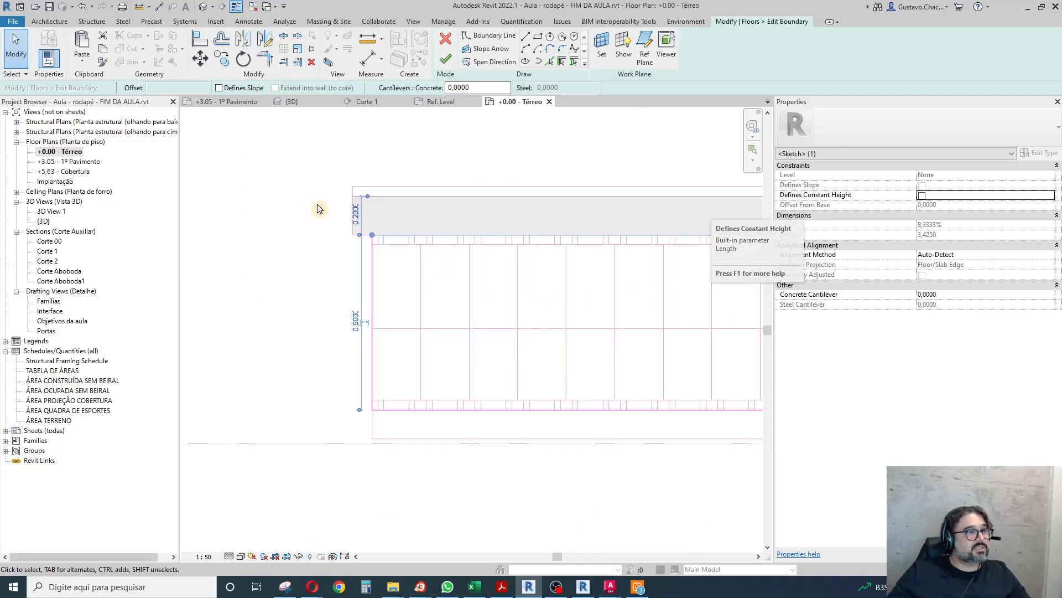
click(202, 59)
click(247, 262)
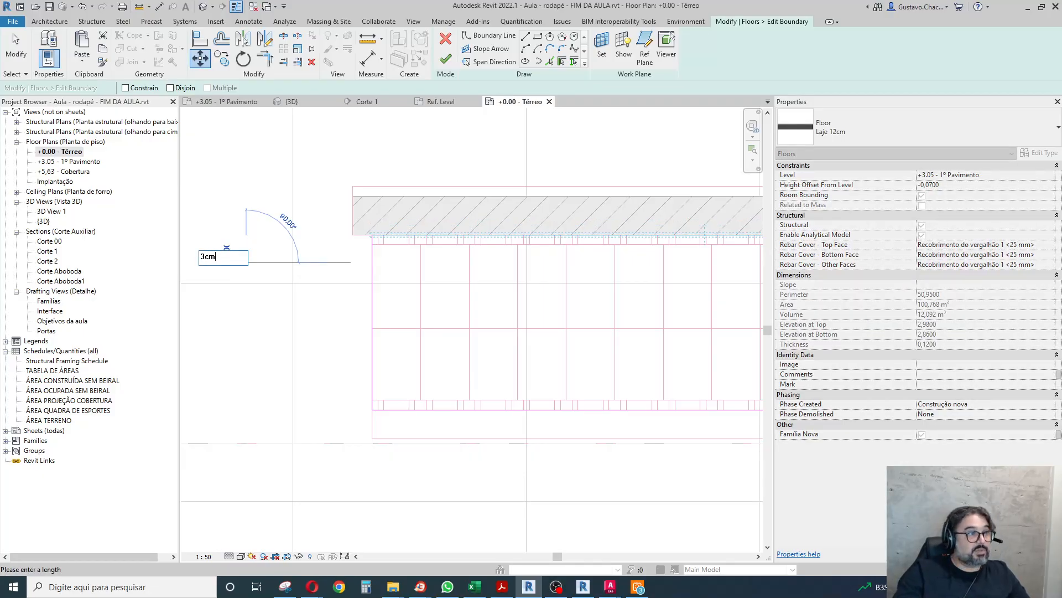
key(Return)
key(Escape)
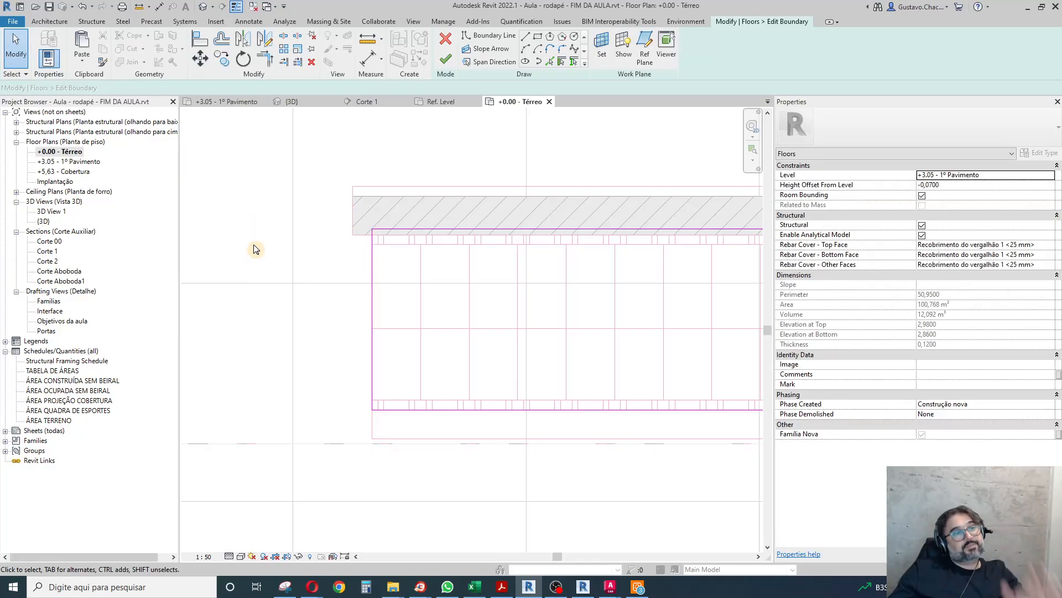
scroll(445, 354, down, 3)
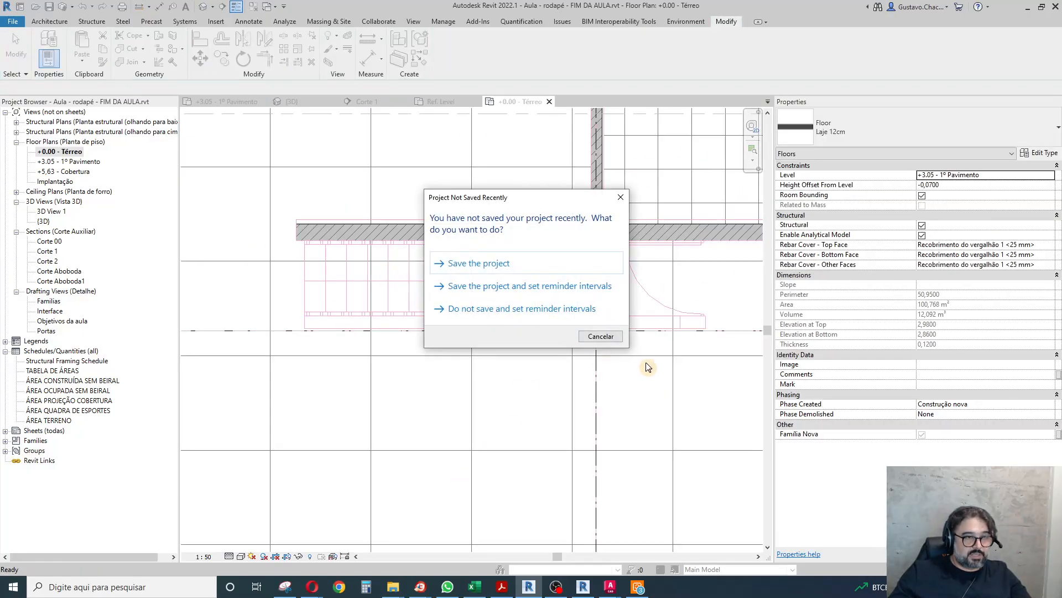
click(599, 336)
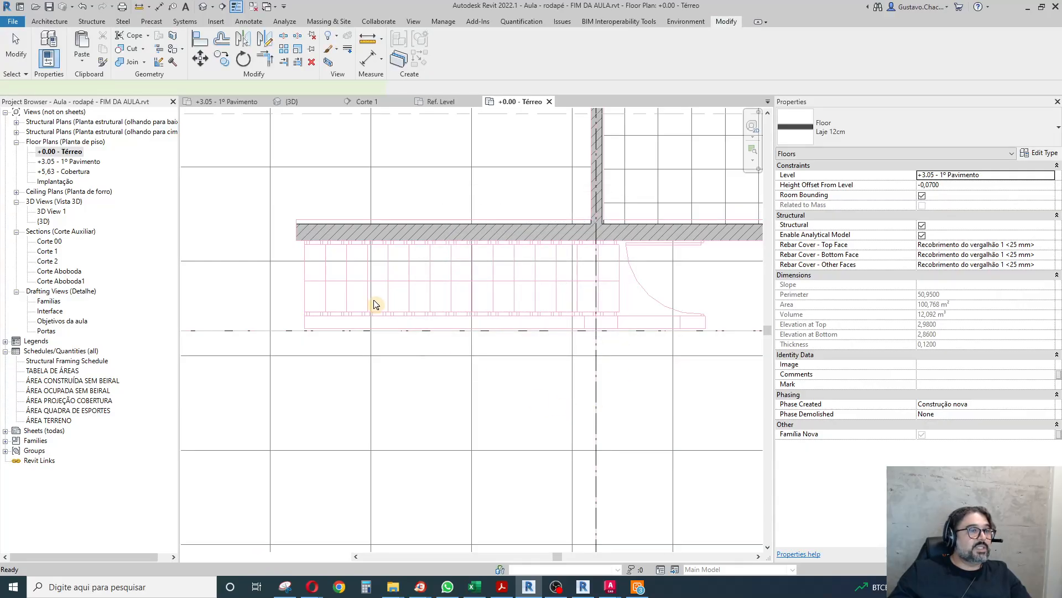
Move the Corte 00 section line so it cuts through the staircase, and open its section view.
scroll(373, 303, down, 5)
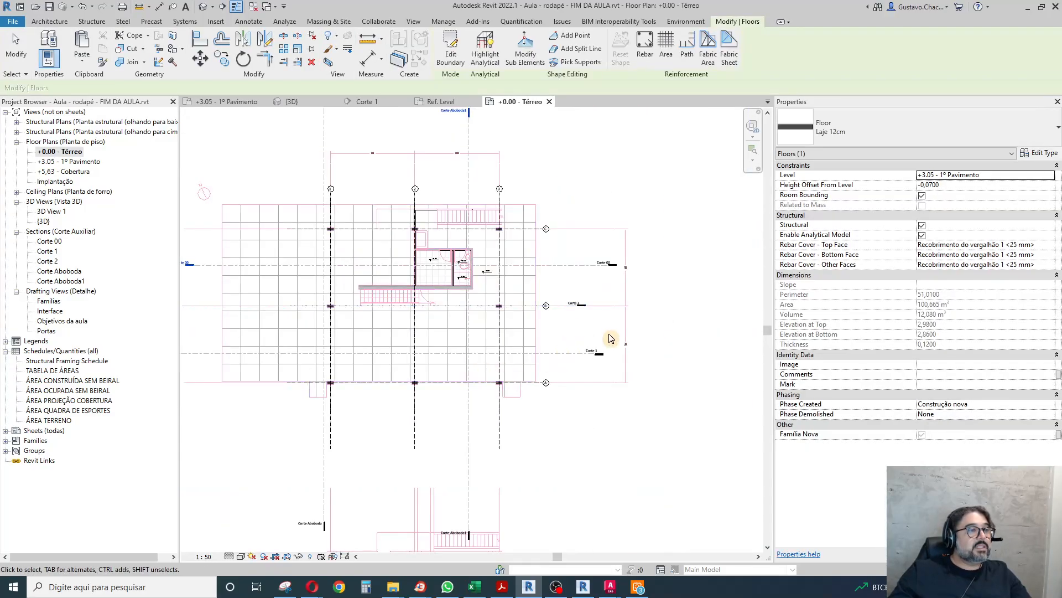
scroll(327, 294, up, 2)
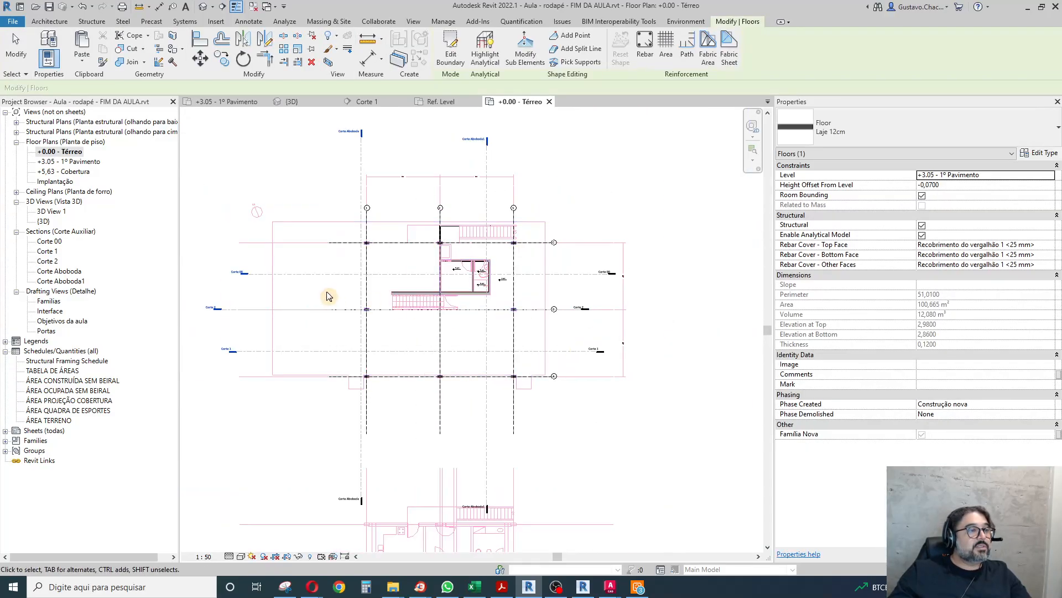
click(290, 269)
ctrl+drag(291, 270, 291, 304)
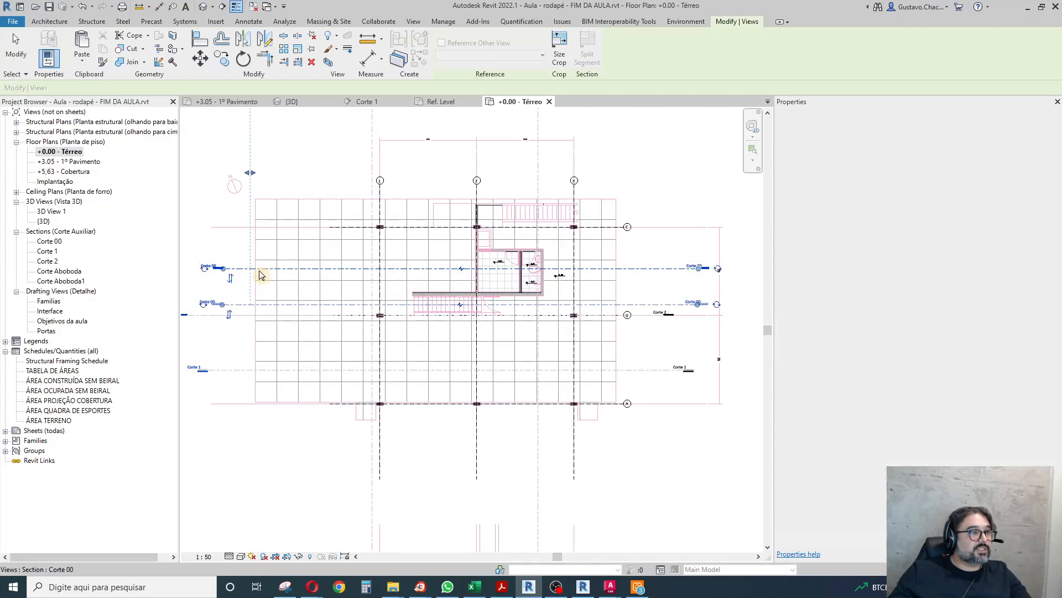
click(208, 254)
double_click(217, 305)
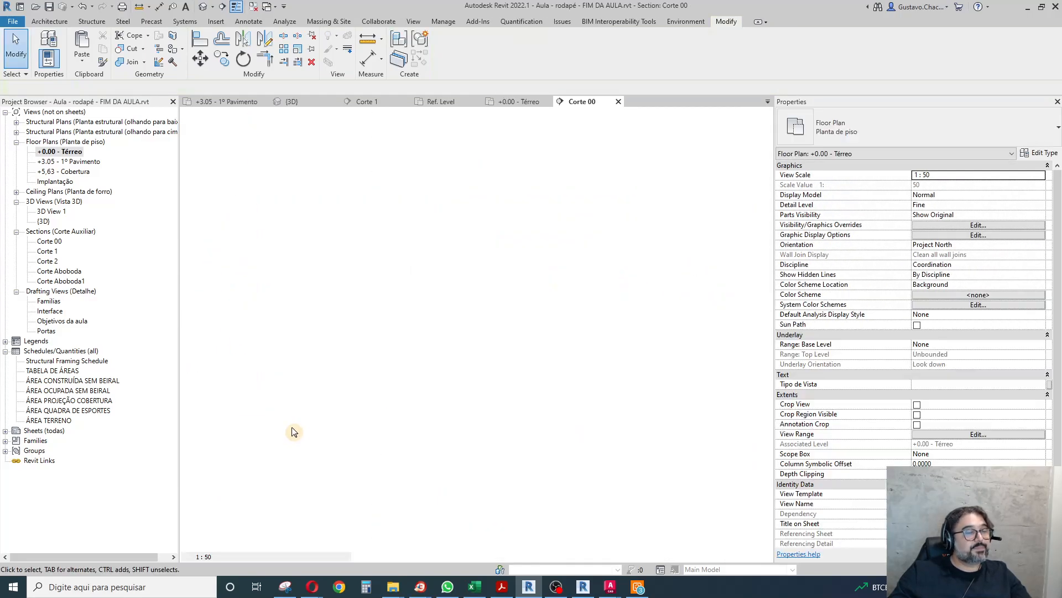
scroll(335, 395, up, 8)
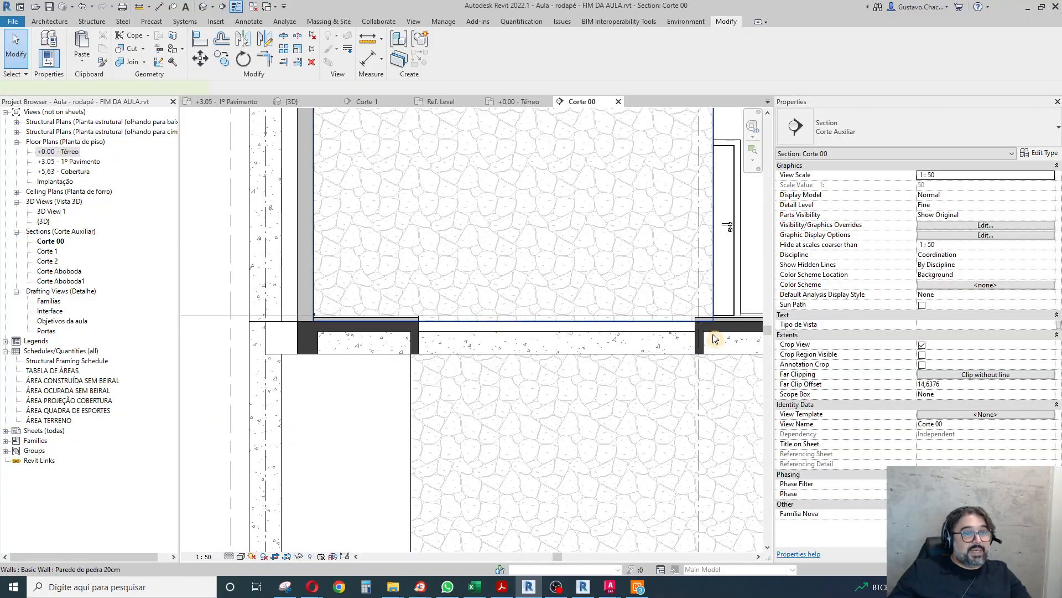
Select the first-floor stone wall in section and examine its base against the slab opening and the beam below.
click(692, 331)
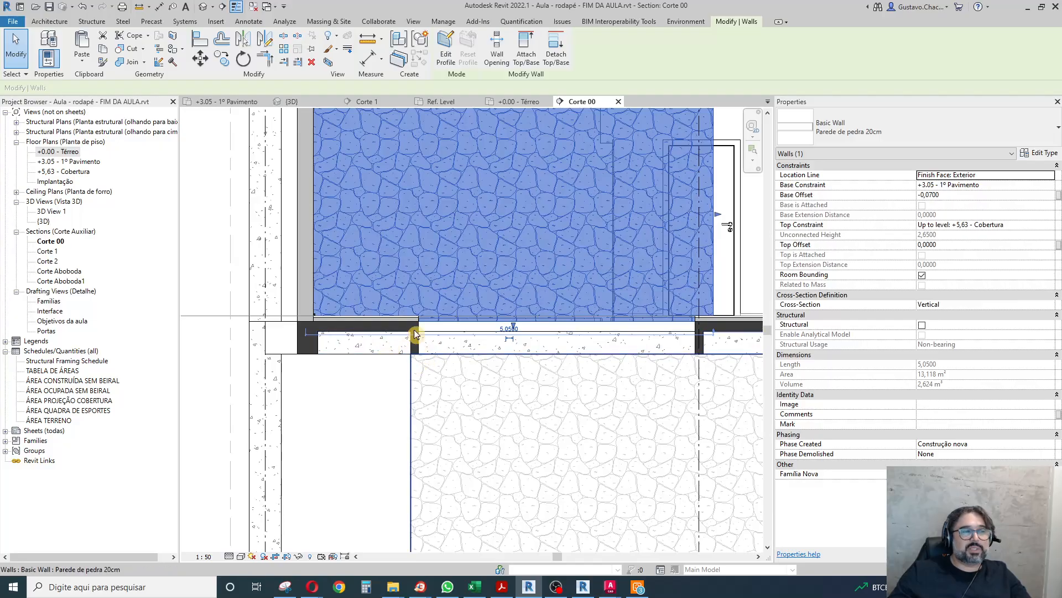
scroll(278, 318, down, 5)
scroll(443, 339, up, 6)
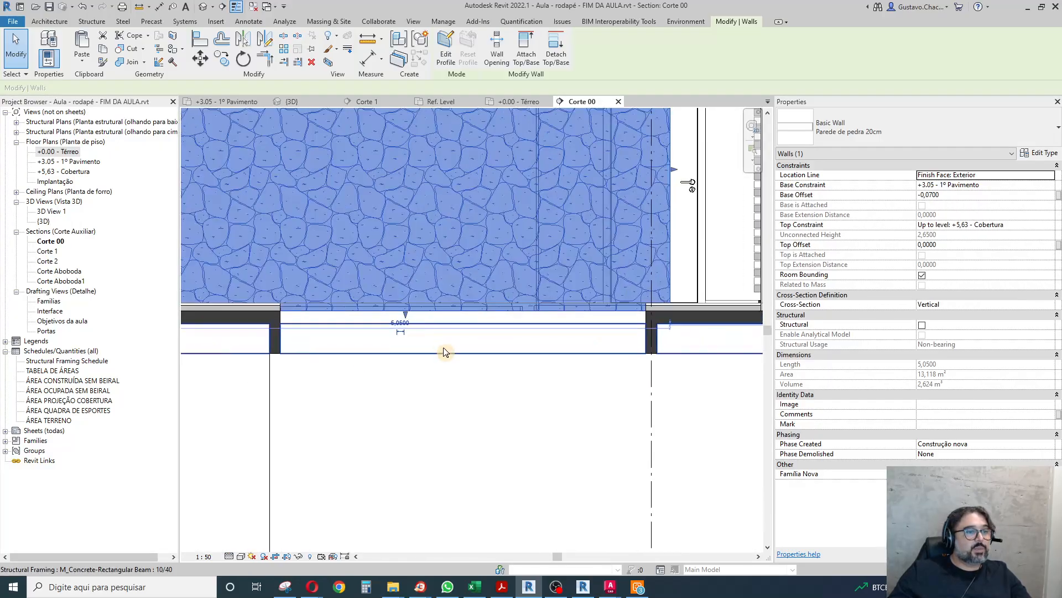
scroll(427, 403, down, 2)
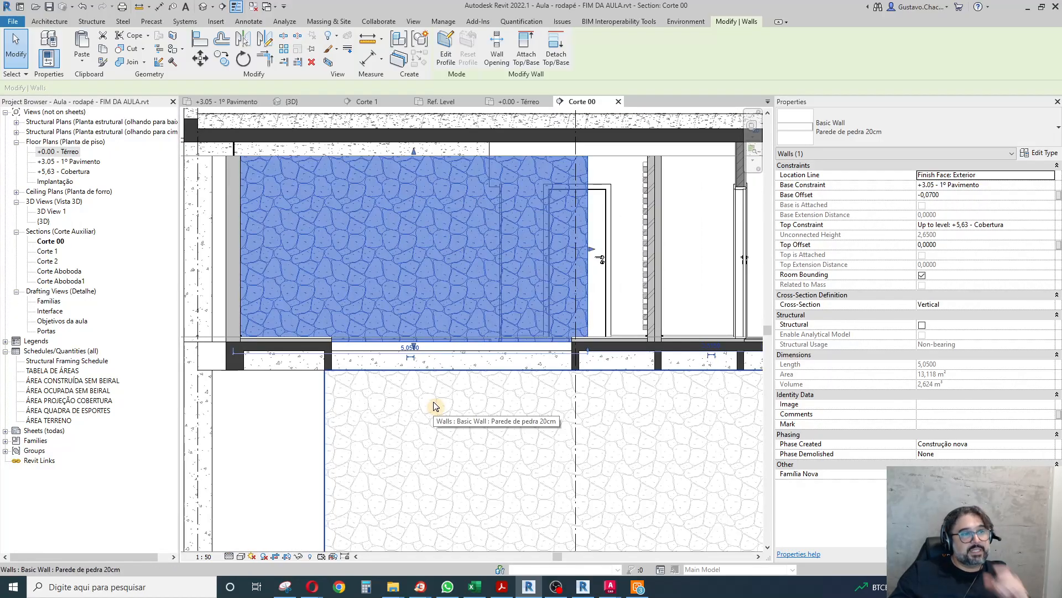
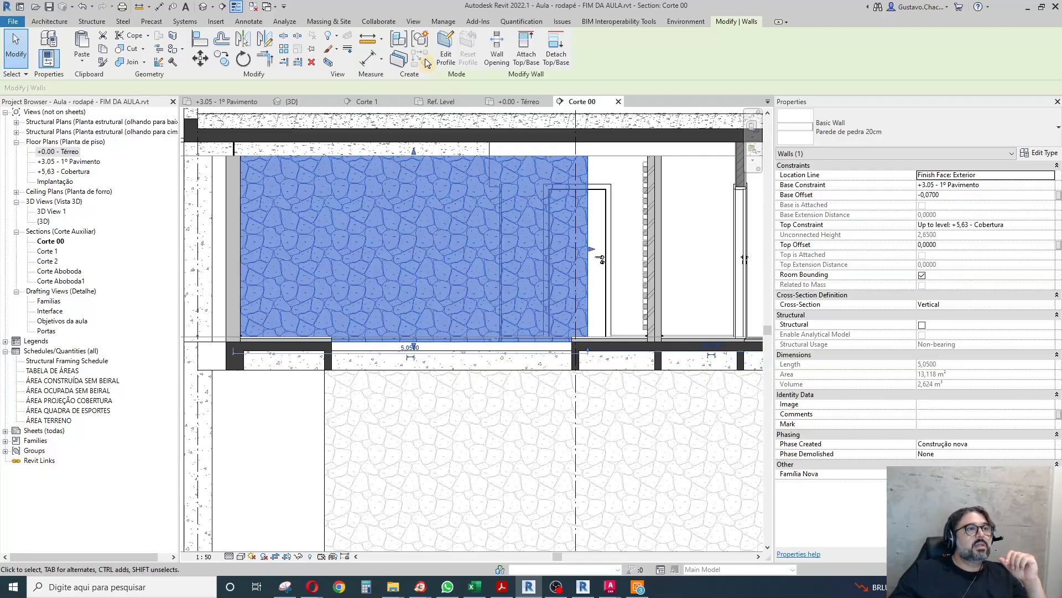
Open the first-floor stone wall's profile for editing and sketch a rectangle across the stair opening, between the beams and down to their underside.
click(443, 49)
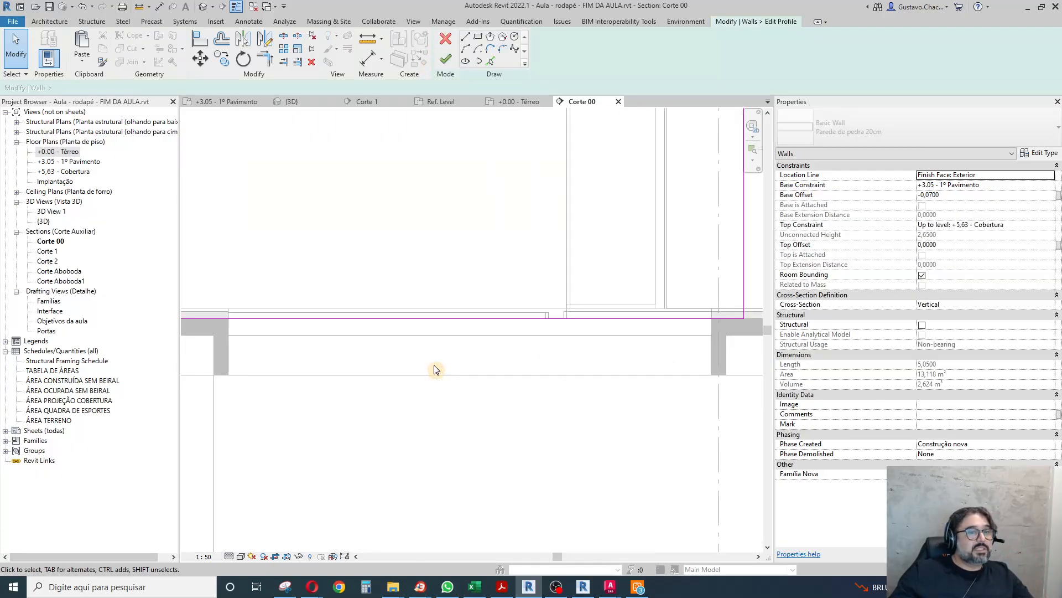
click(478, 37)
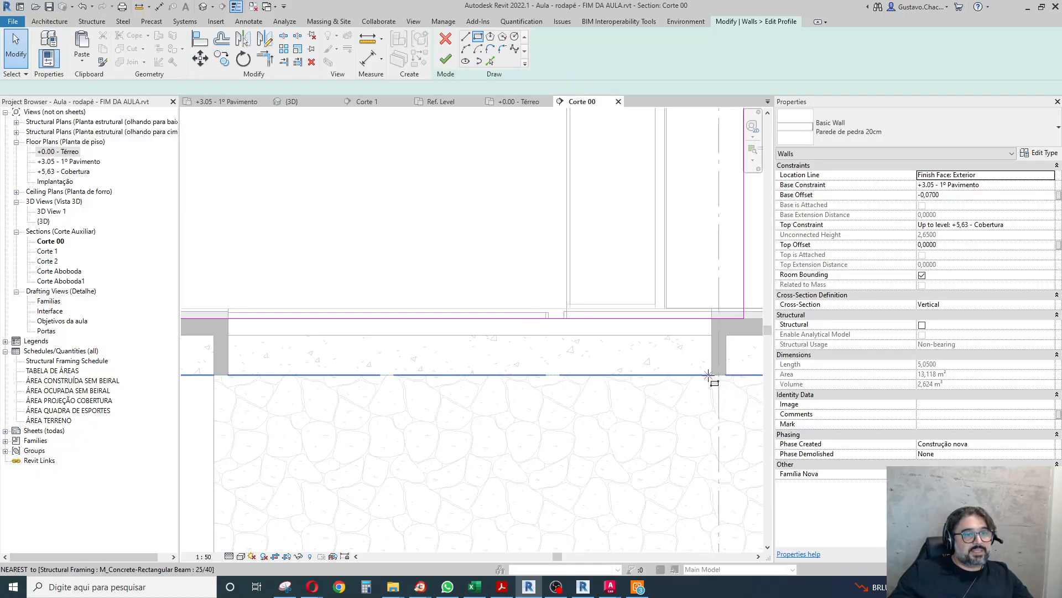
click(712, 375)
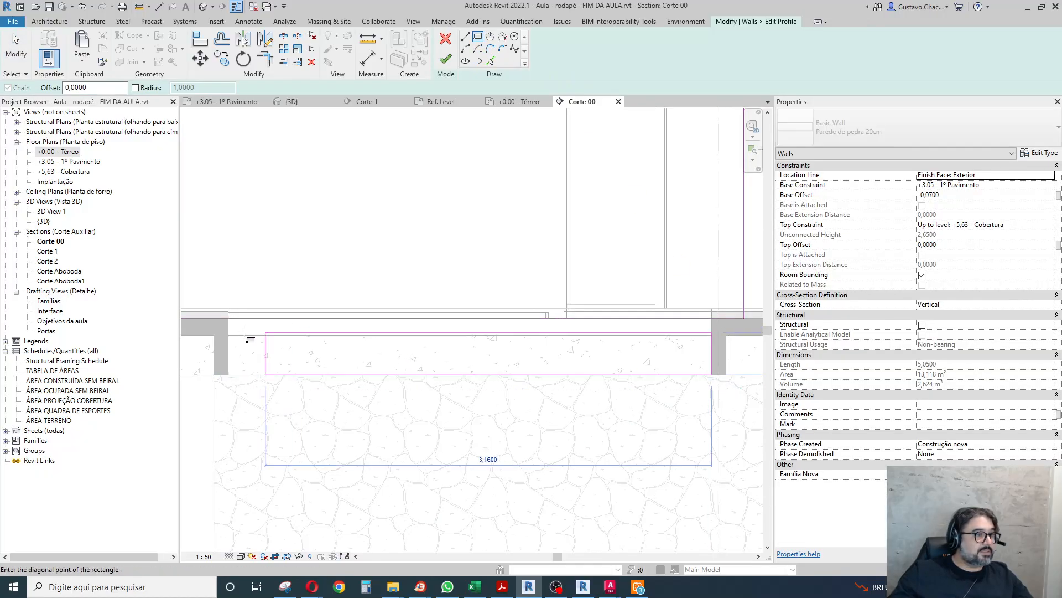
click(228, 327)
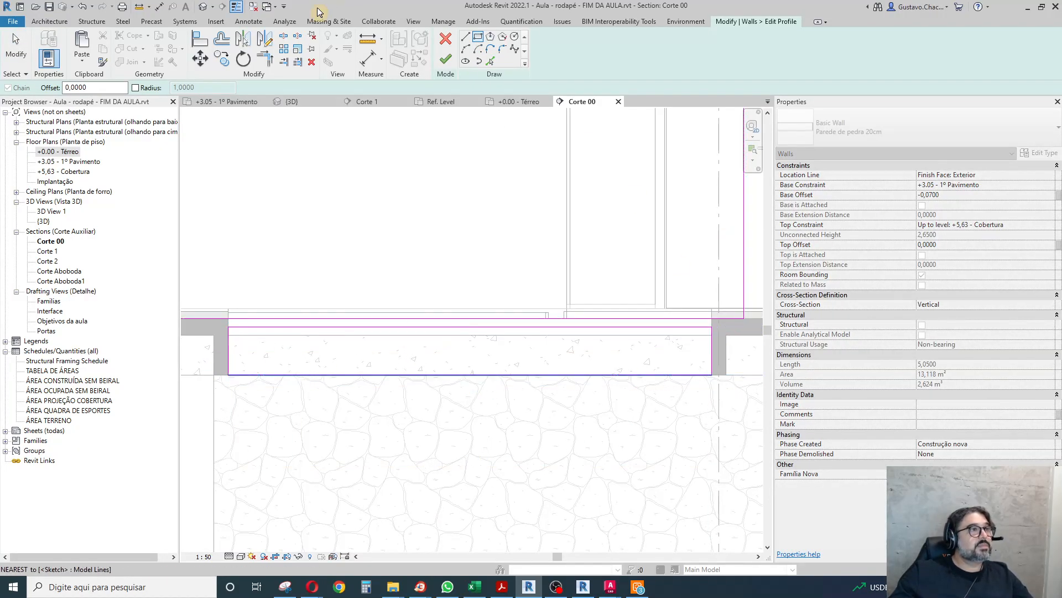
key(Escape)
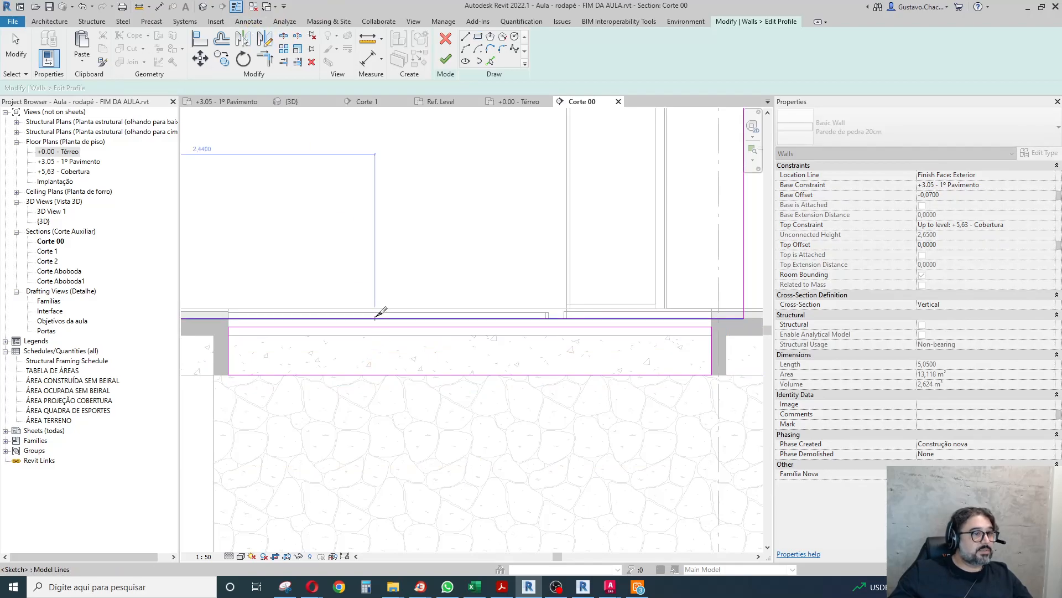
Split the wall profile's base line, trim it to the rectangle's sides to form one outline, and finish the profile edit.
click(375, 318)
click(264, 58)
click(228, 333)
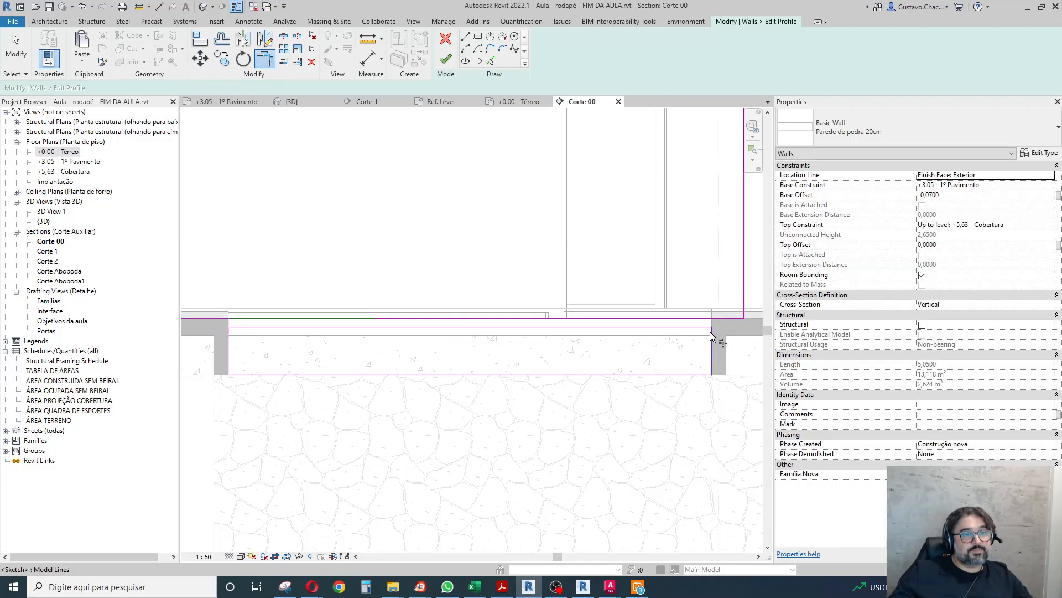
click(723, 318)
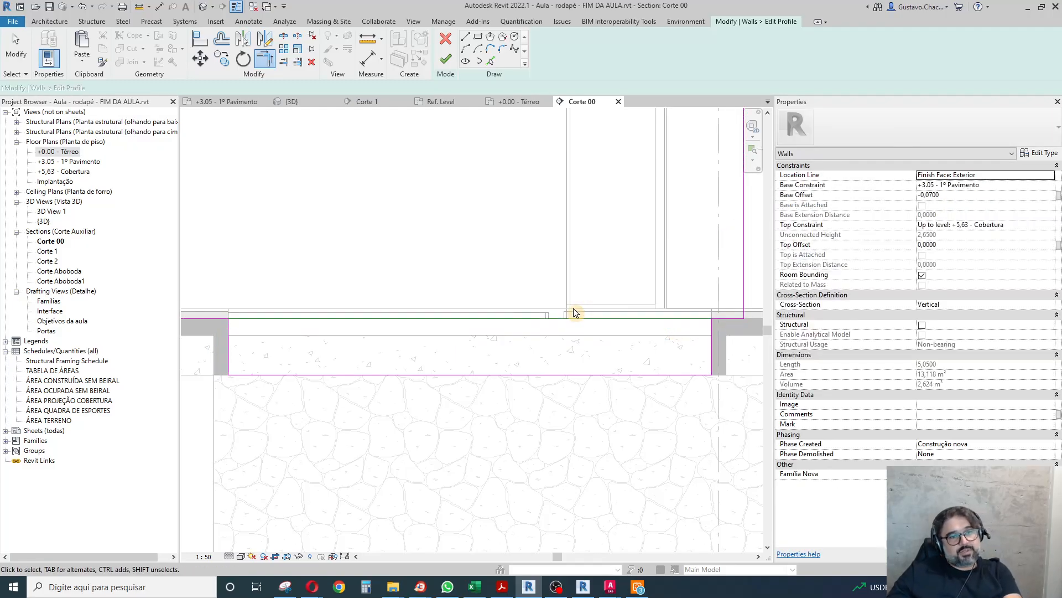
scroll(576, 308, down, 4)
key(Escape)
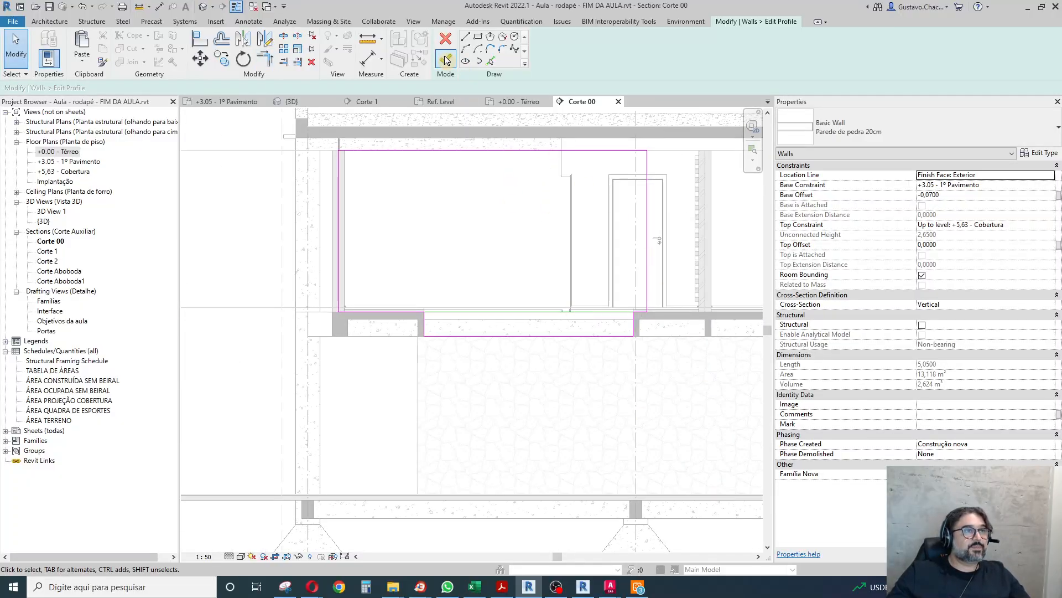
click(446, 59)
click(200, 227)
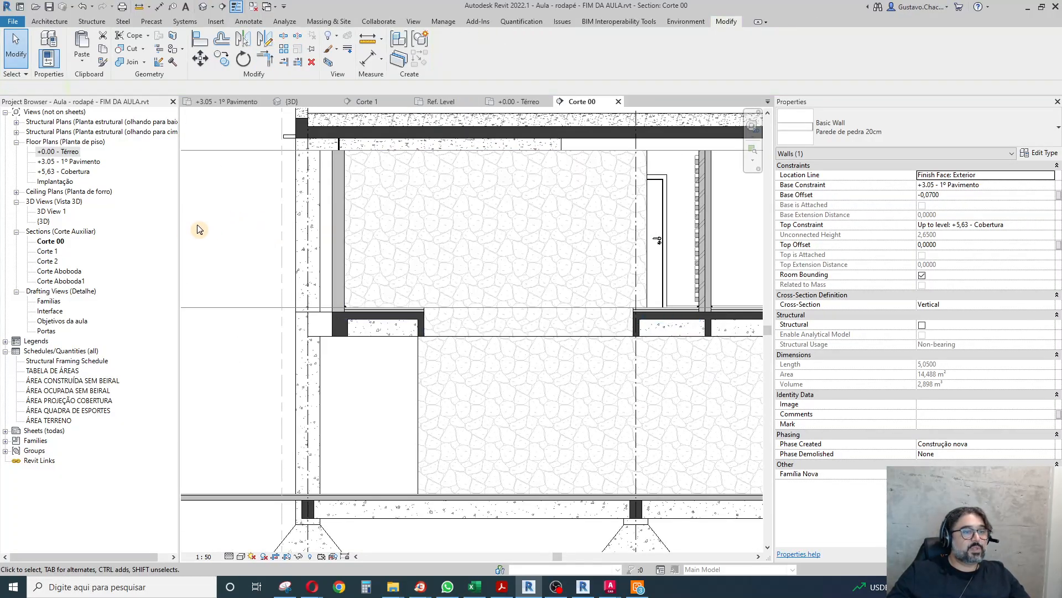
Join the first-floor stone wall to the ground-floor stone wall below in the Corte 00 section.
scroll(467, 360, up, 5)
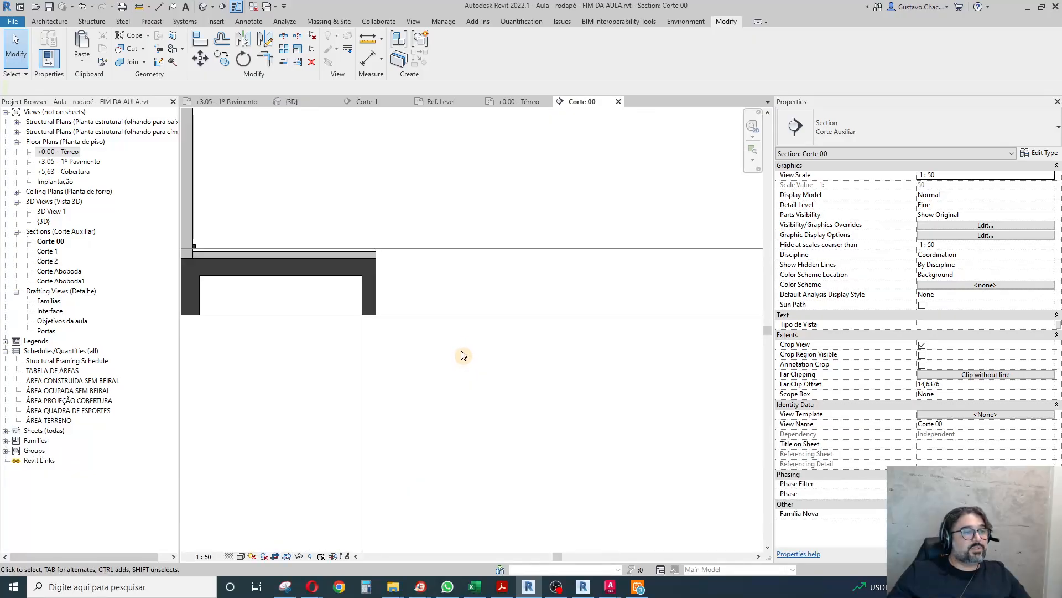
click(132, 62)
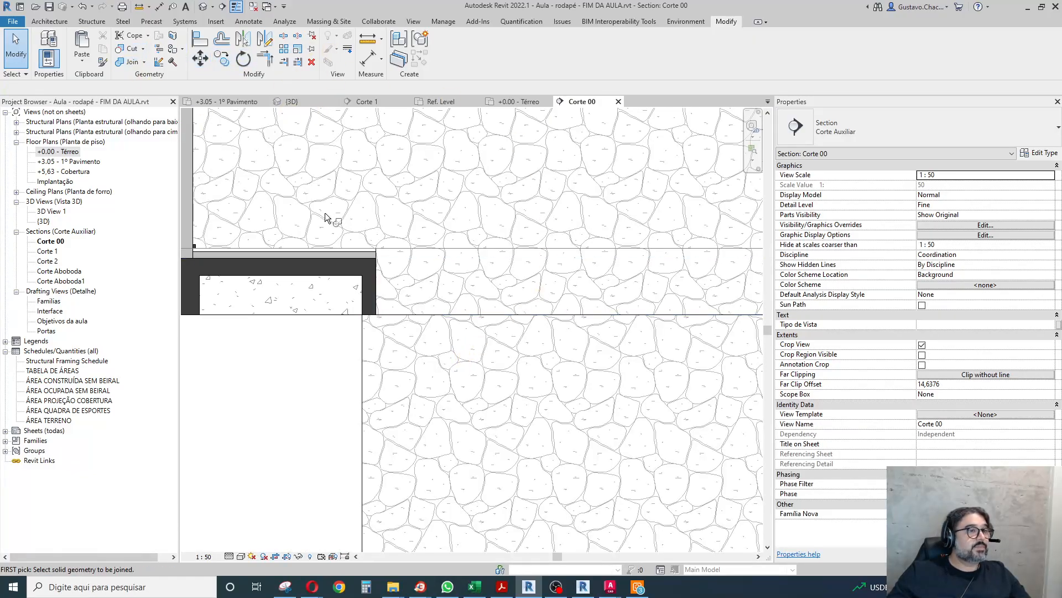
click(406, 316)
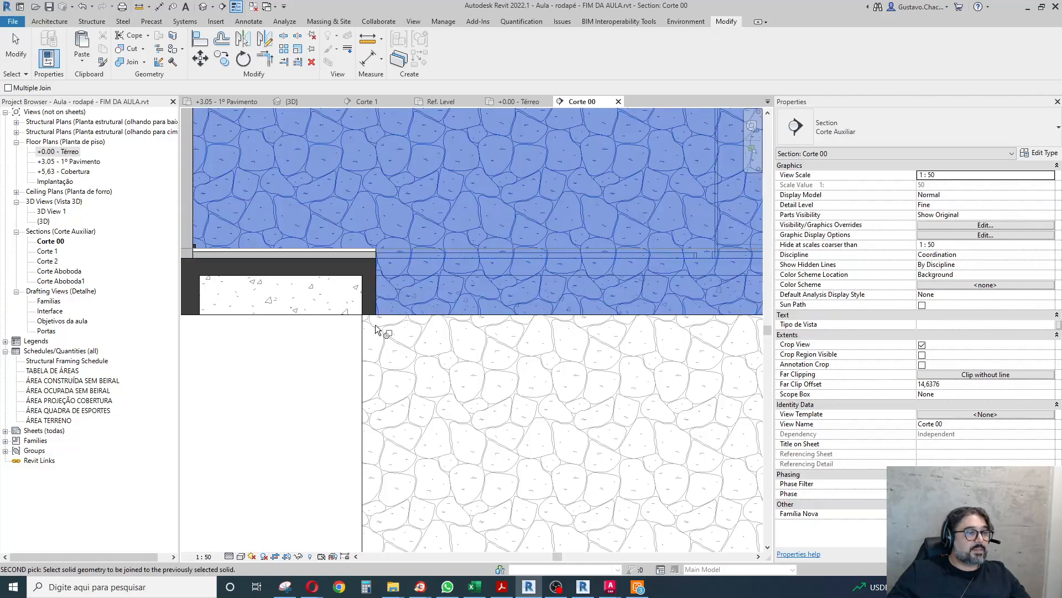
click(341, 346)
scroll(334, 346, down, 3)
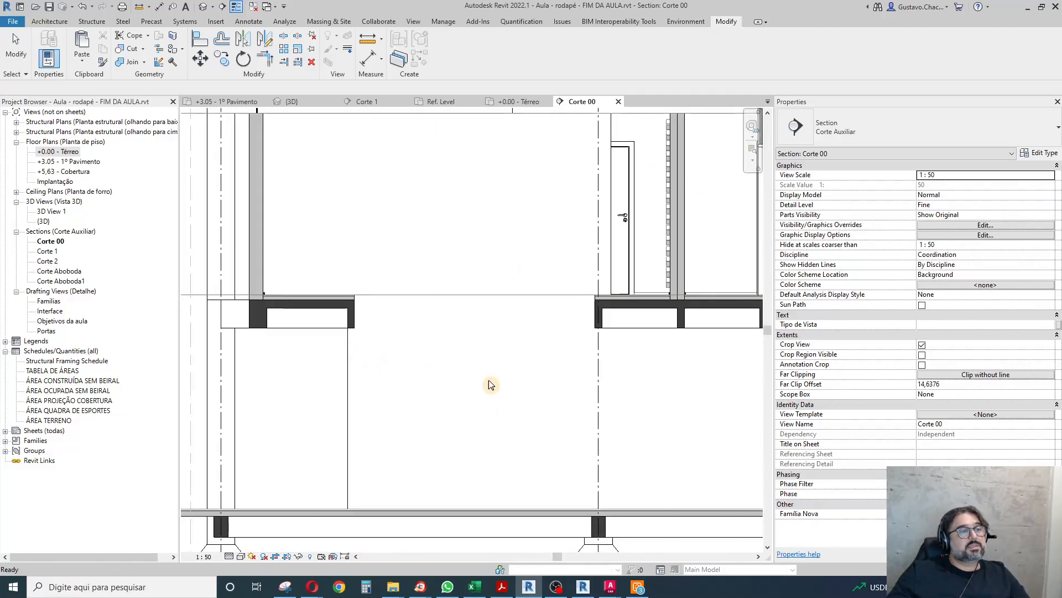
key(Escape)
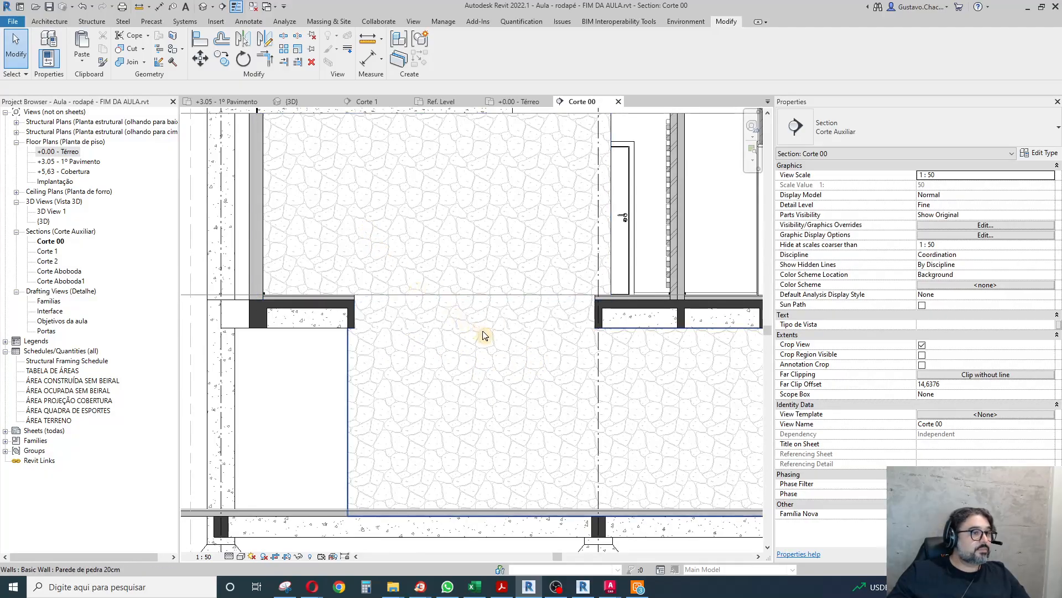
Examine the junction between the two joined stone walls and the edge of the ground-floor wall beside the beam.
scroll(484, 337, down, 5)
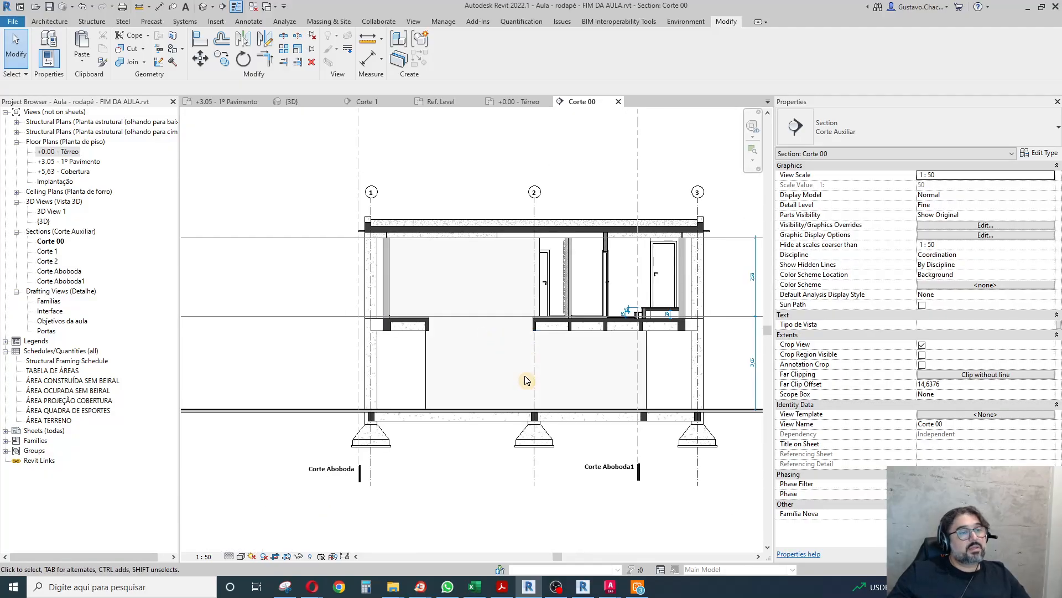
scroll(507, 365, up, 5)
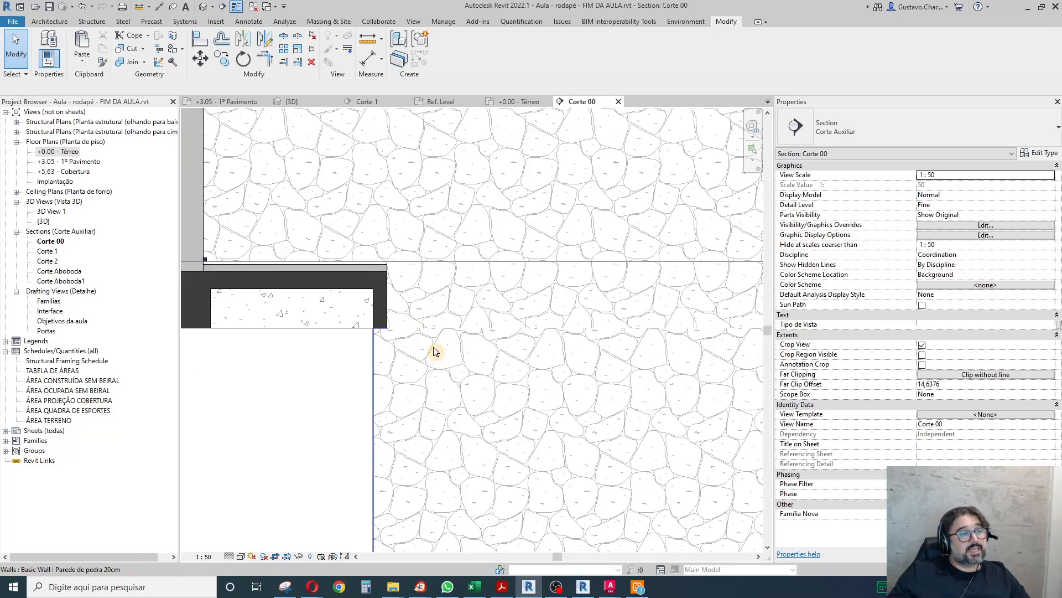
click(454, 408)
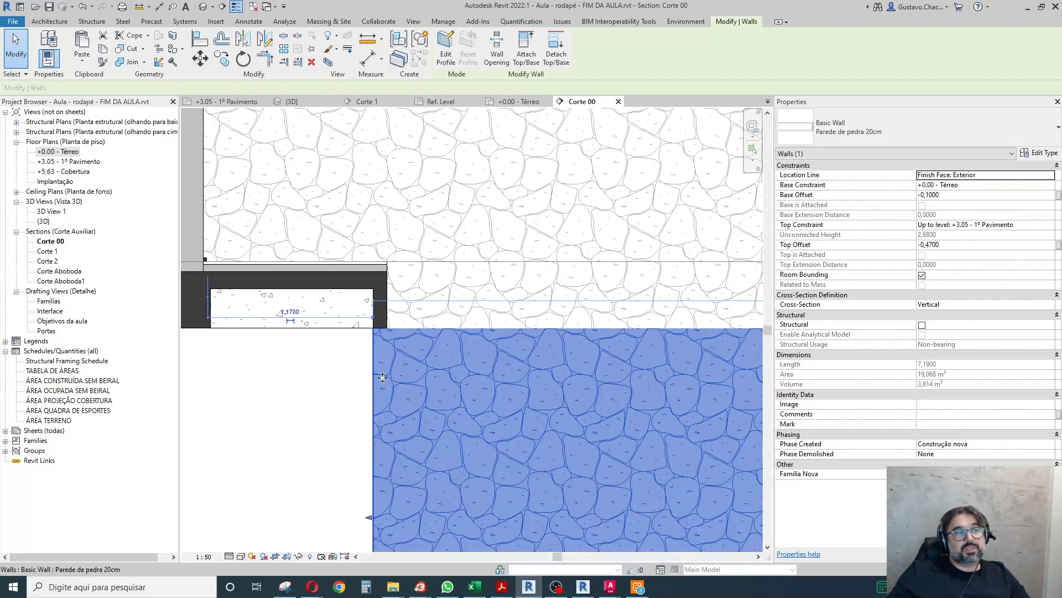
click(351, 358)
scroll(351, 316, down, 5)
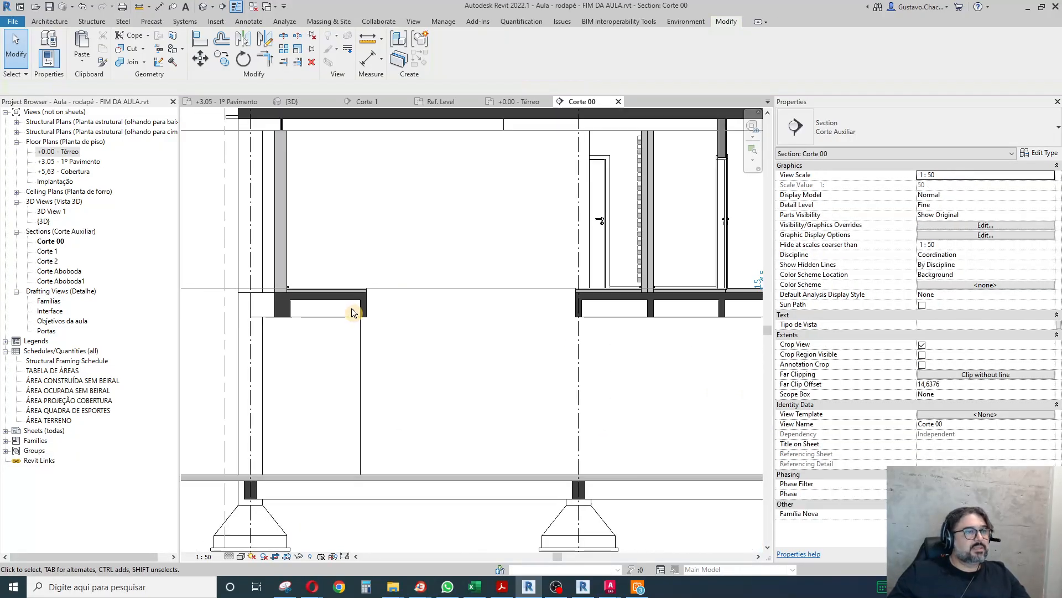
scroll(287, 307, down, 5)
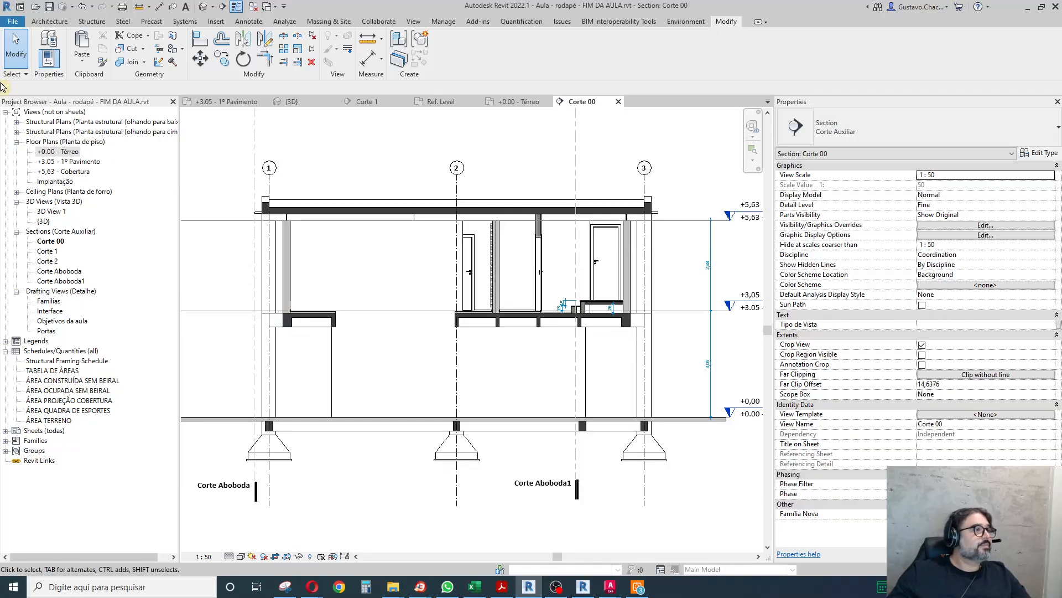
Move the Corte Aboboda section line in the +0.00 - Térreo plan so it cuts through the staircase, and open its section view.
double_click(59, 151)
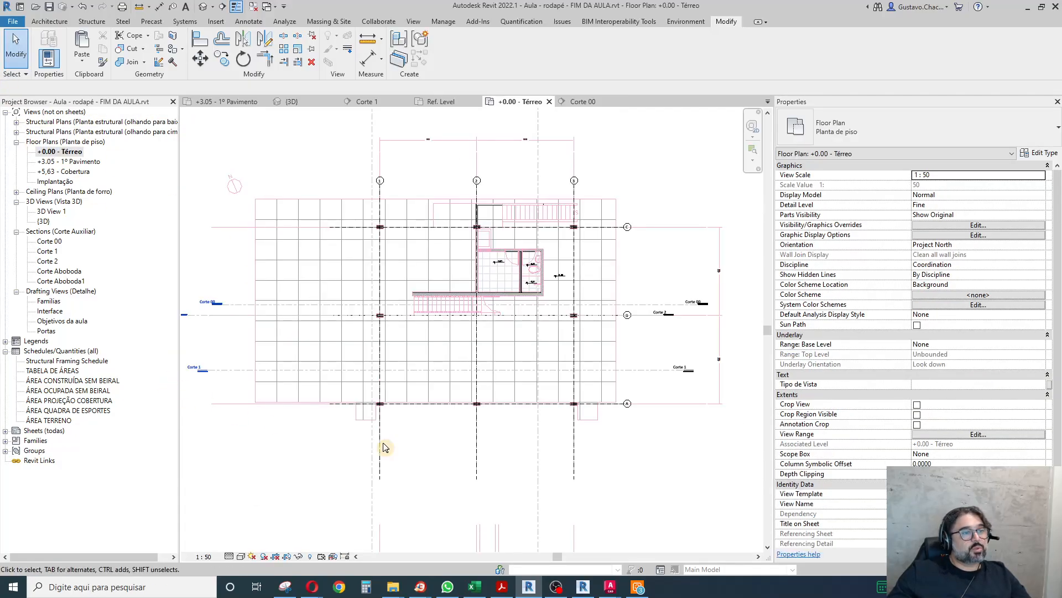
scroll(651, 387, down, 1)
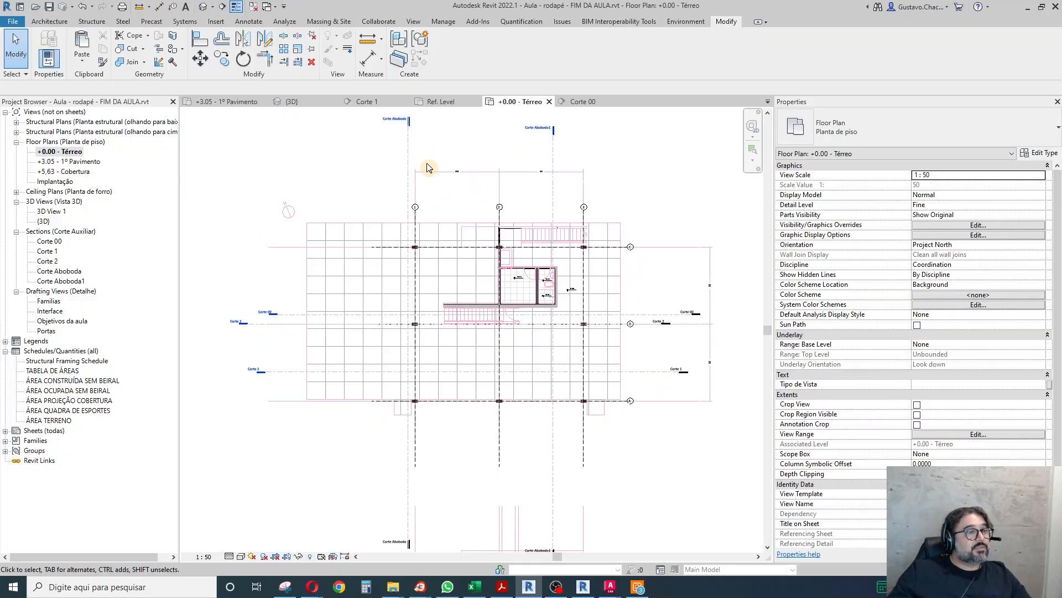
drag(408, 158, 459, 153)
double_click(459, 115)
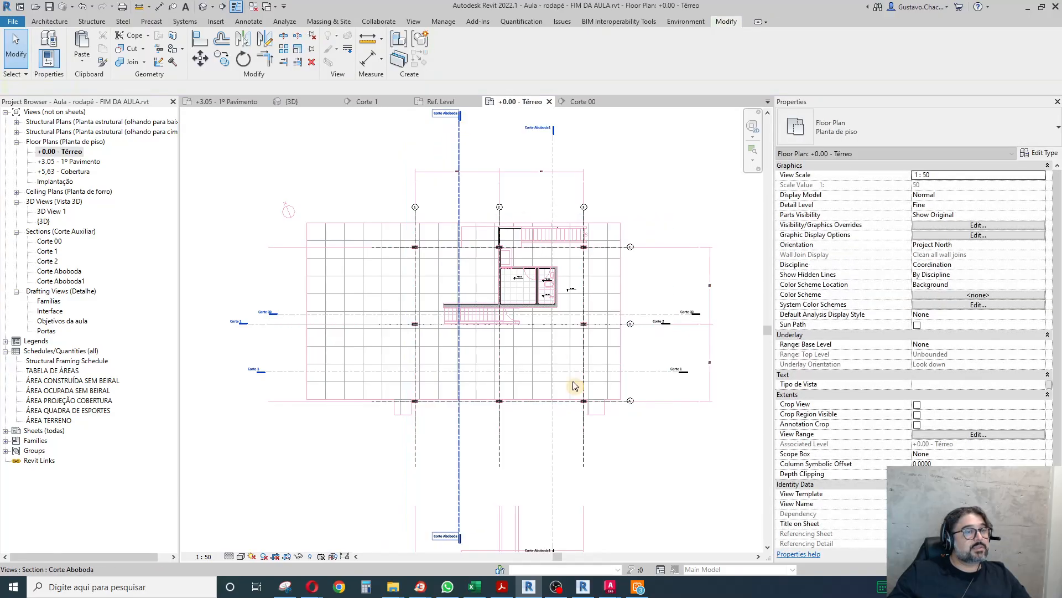
Switch the Corte Aboboda section view's visual style to Hidden Line.
scroll(498, 409, up, 5)
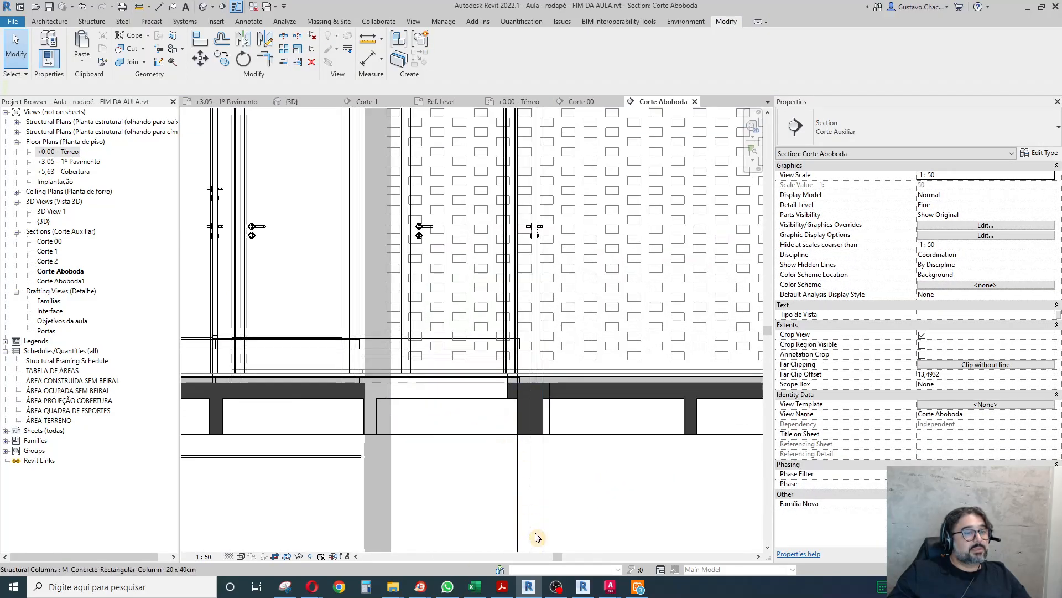
scroll(316, 486, up, 2)
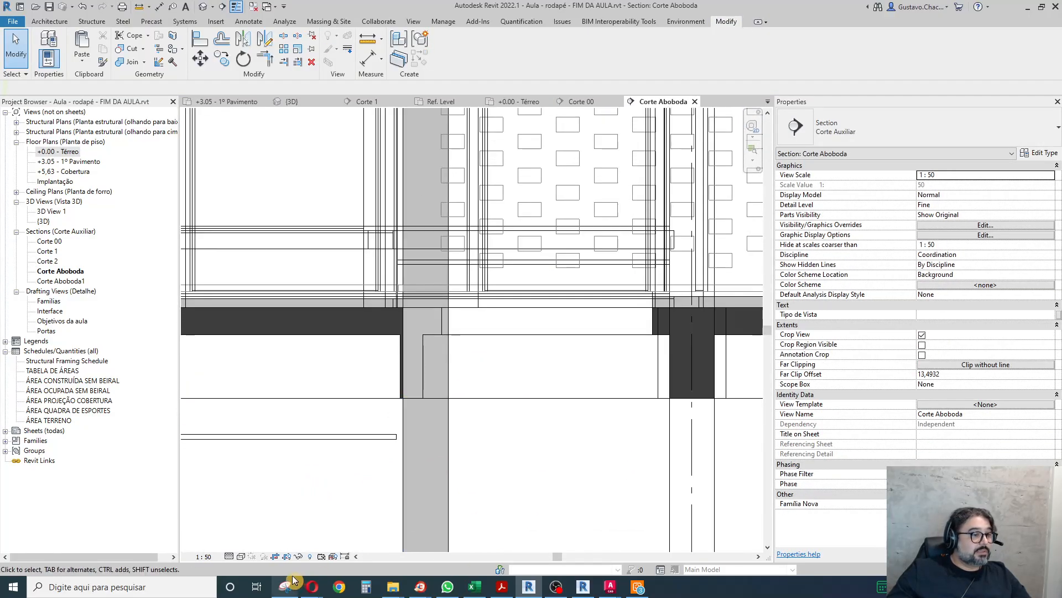
click(241, 556)
click(256, 508)
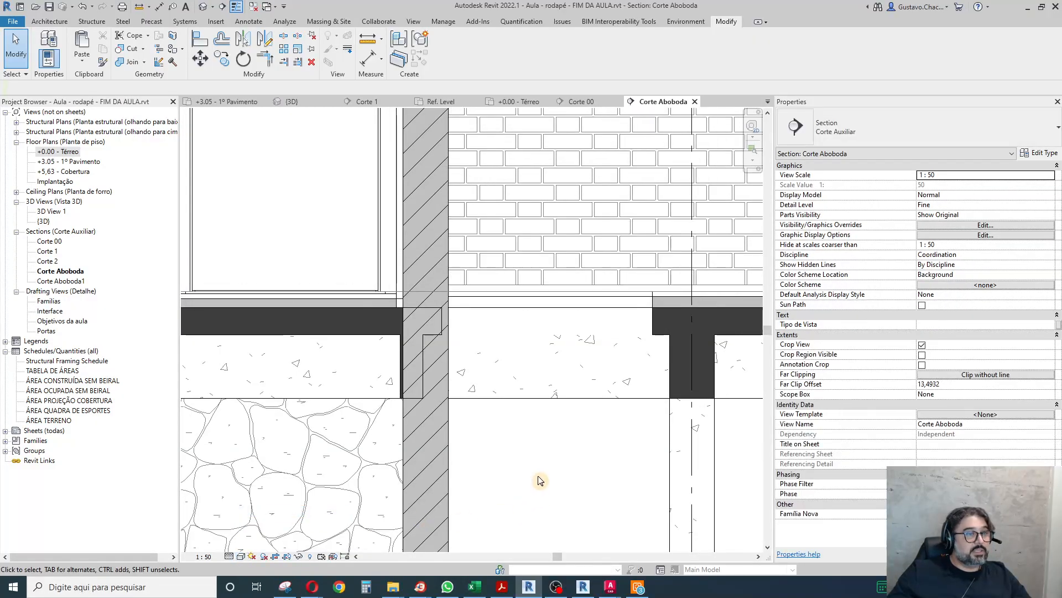
Join the first-floor stone wall to the Laje 12cm slab and to the concrete beam beneath the slab.
scroll(419, 338, up, 2)
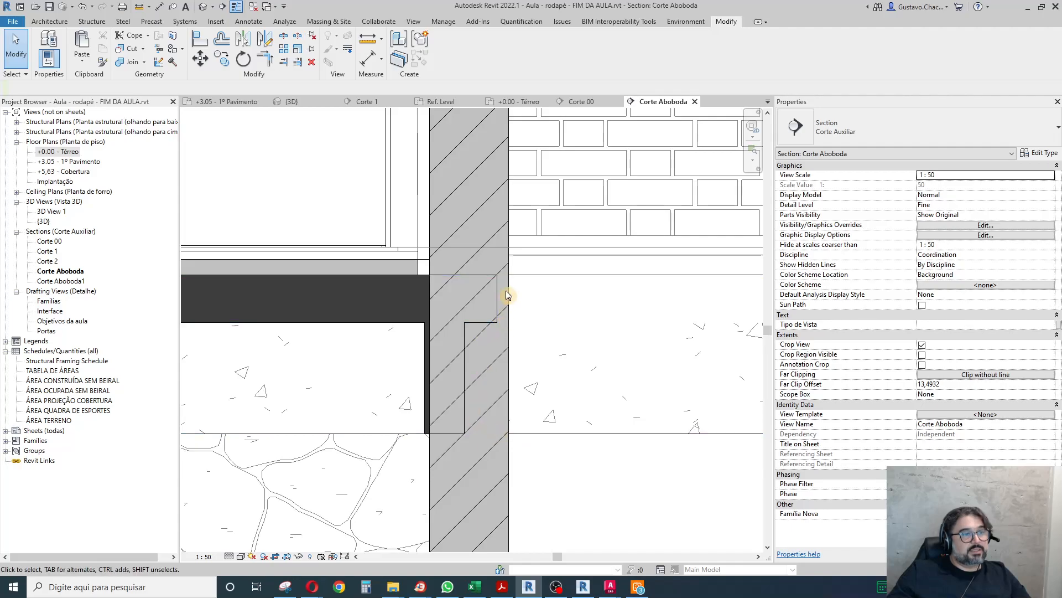
click(130, 62)
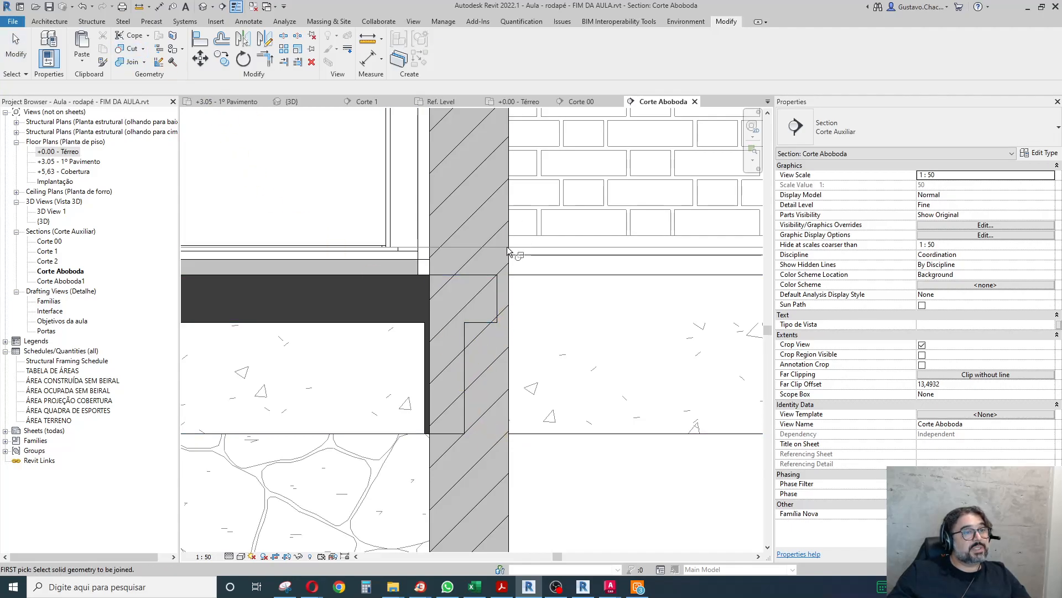
click(507, 250)
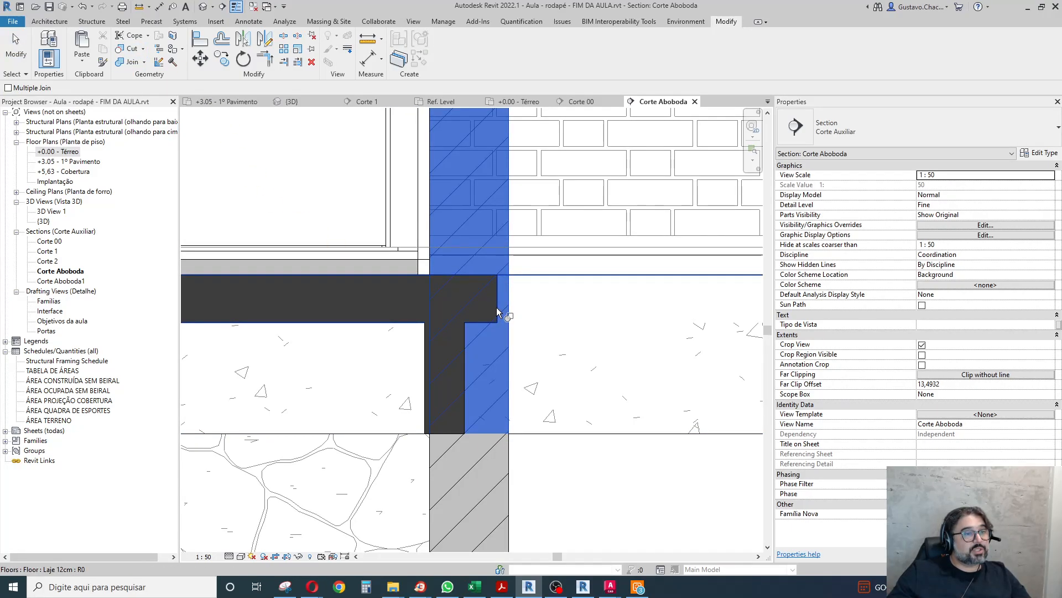
click(483, 380)
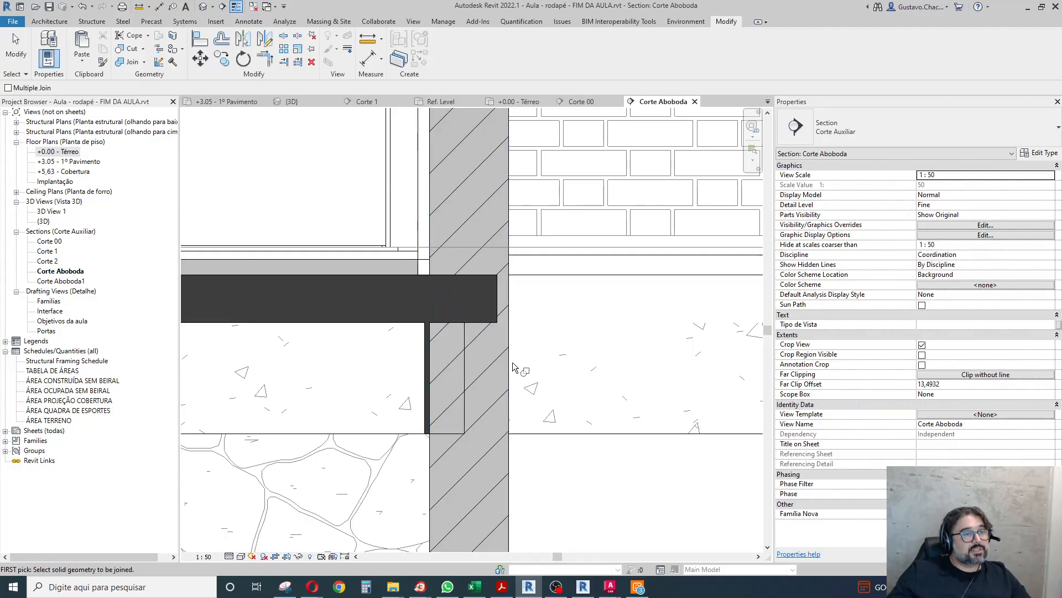
click(505, 370)
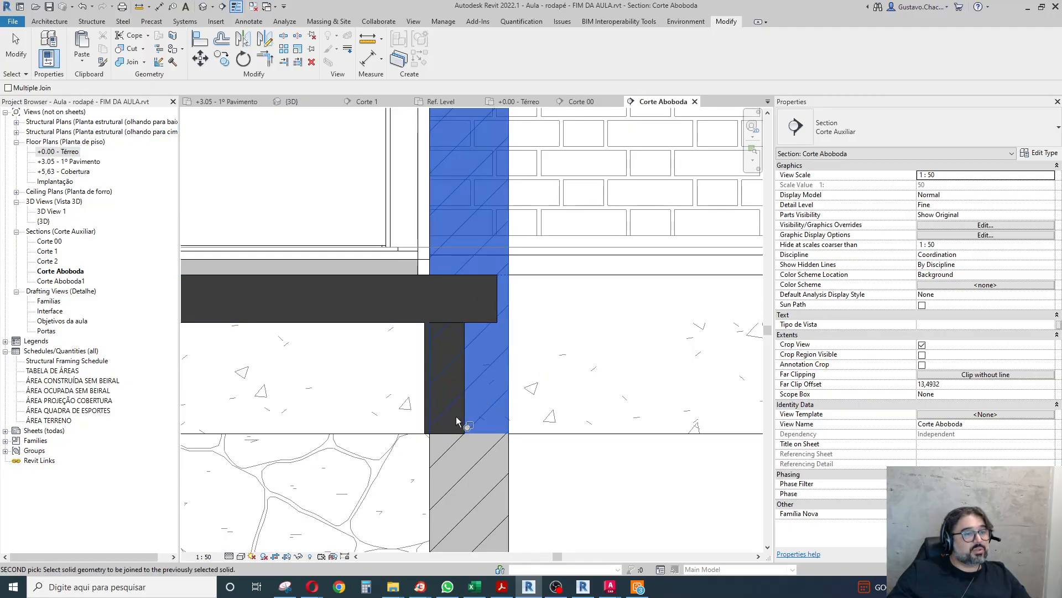
click(465, 423)
key(Escape)
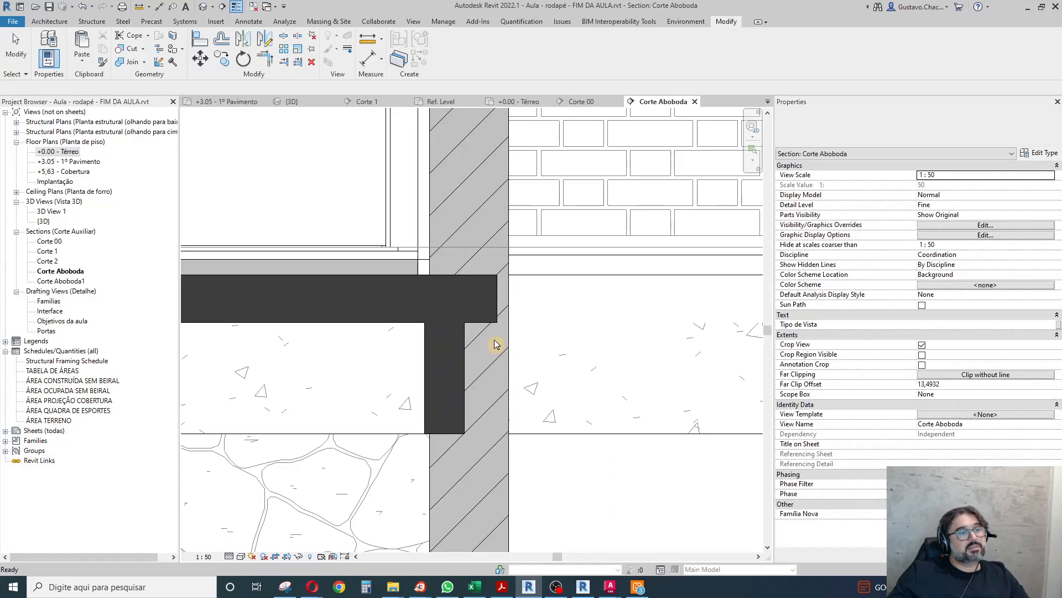
Switch from the Corte Aboboda section to the {3D} view showing the first-floor bedroom behind the projecting-brick wall.
scroll(516, 360, down, 3)
scroll(597, 393, down, 2)
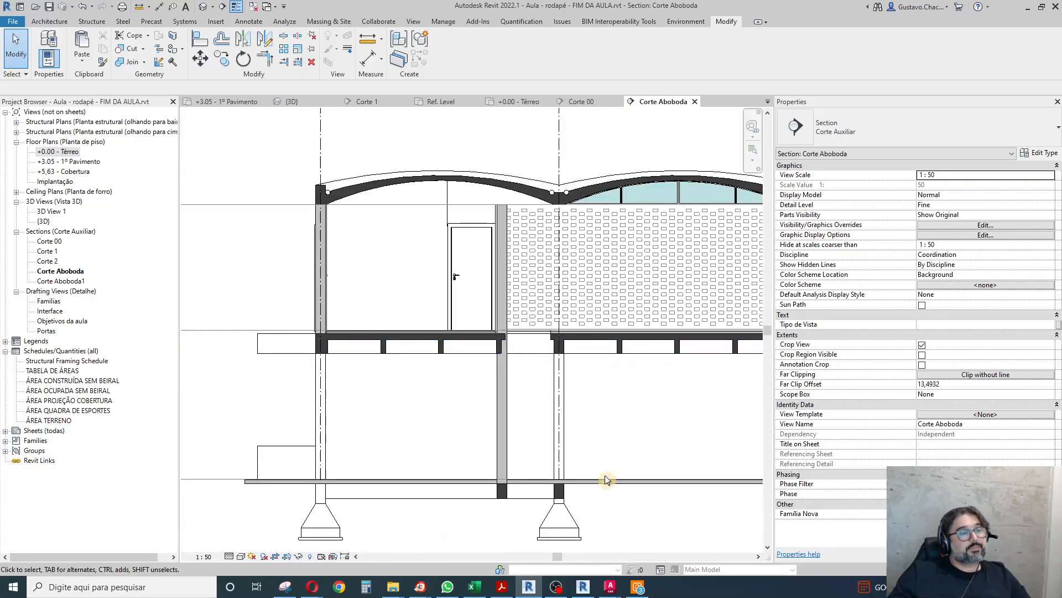
click(202, 6)
scroll(615, 276, up, 2)
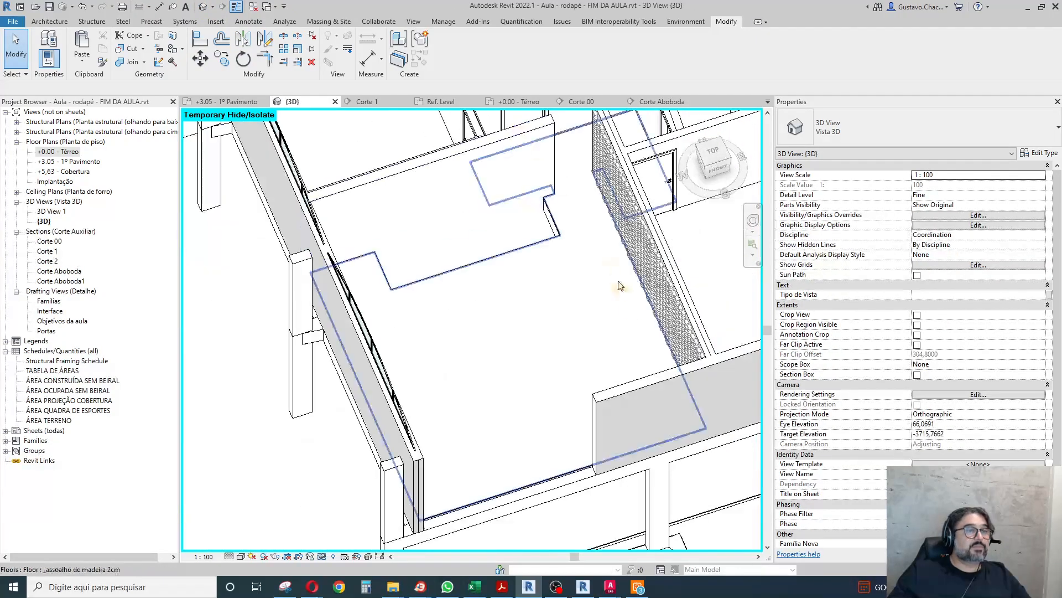
scroll(420, 235, down, 2)
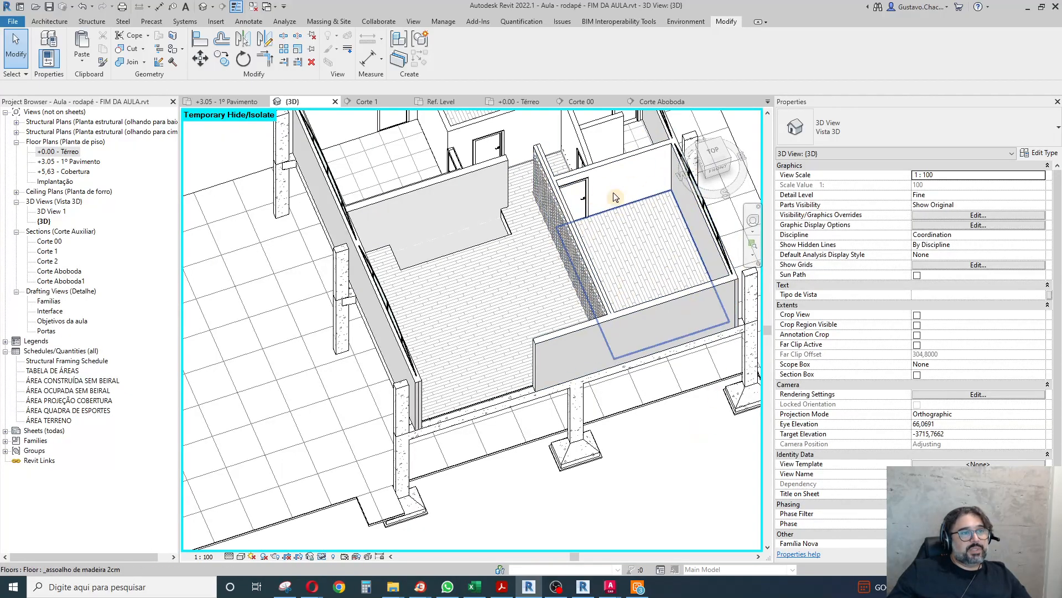
Create a similar _rodapé 2x3cm wall sweep from the existing baseboard and place it on the bedroom wall containing the door.
click(568, 167)
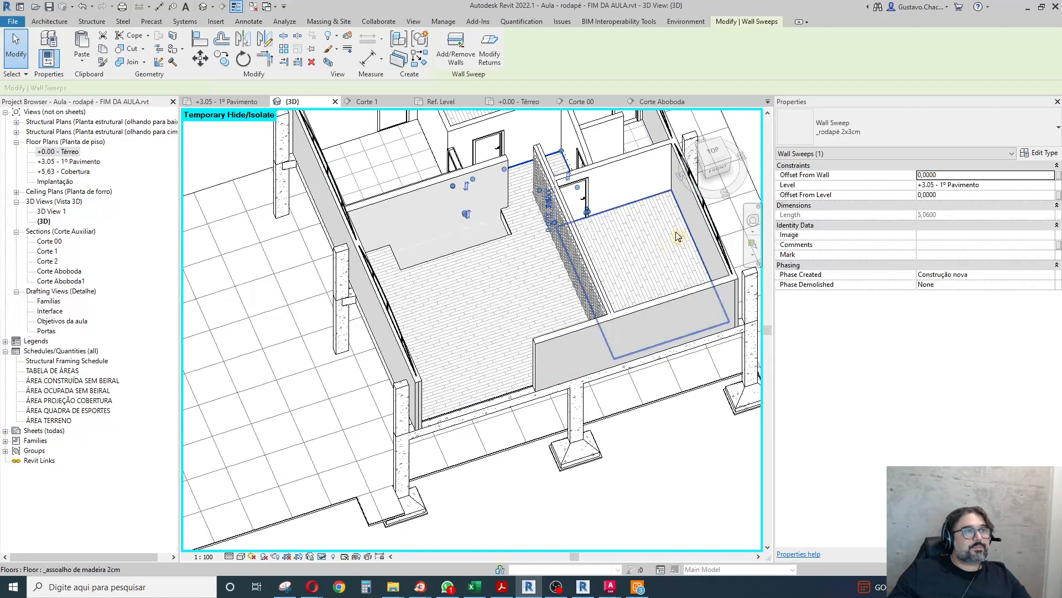
click(420, 58)
shift+middle_drag(453, 267, 603, 110)
scroll(584, 139, up, 6)
shift+middle_drag(575, 290, 546, 266)
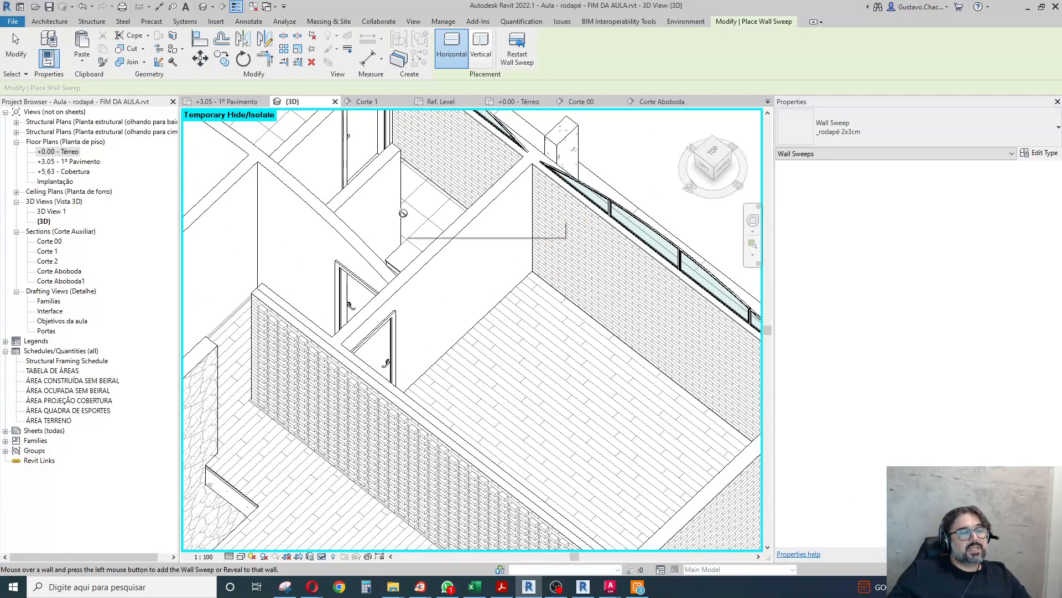
scroll(405, 215, down, 5)
scroll(433, 231, up, 5)
shift+middle_drag(482, 345, 342, 365)
scroll(363, 211, down, 3)
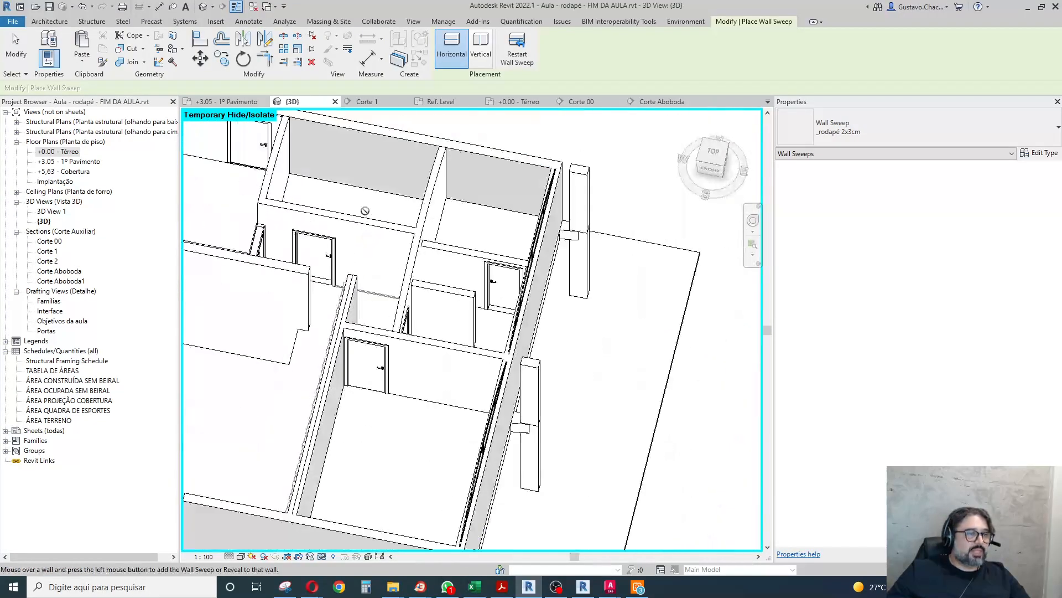
scroll(426, 363, up, 3)
scroll(419, 328, up, 3)
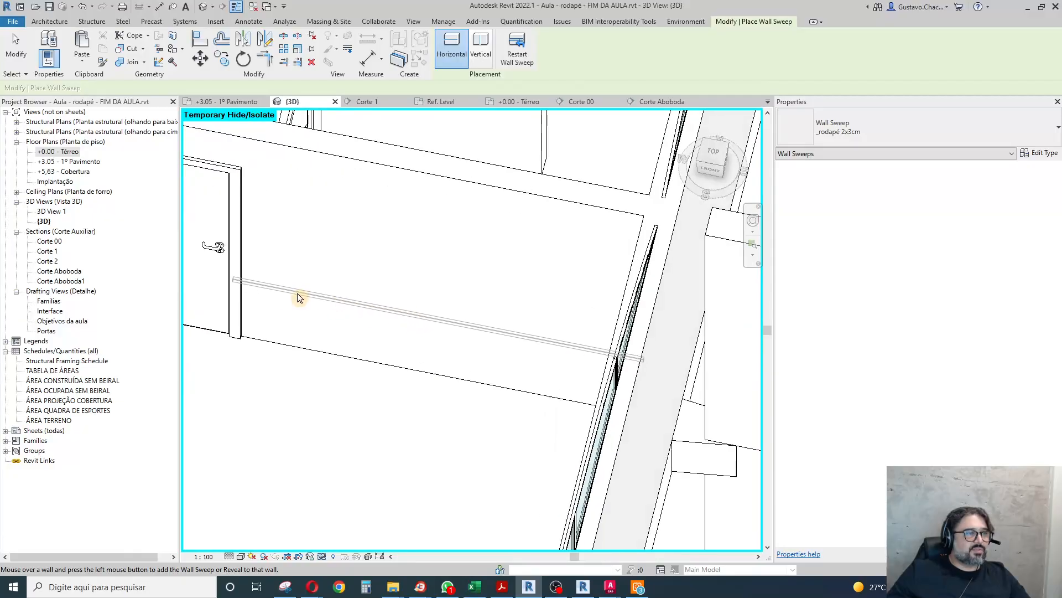
scroll(459, 238, down, 3)
shift+middle_drag(500, 331, 438, 366)
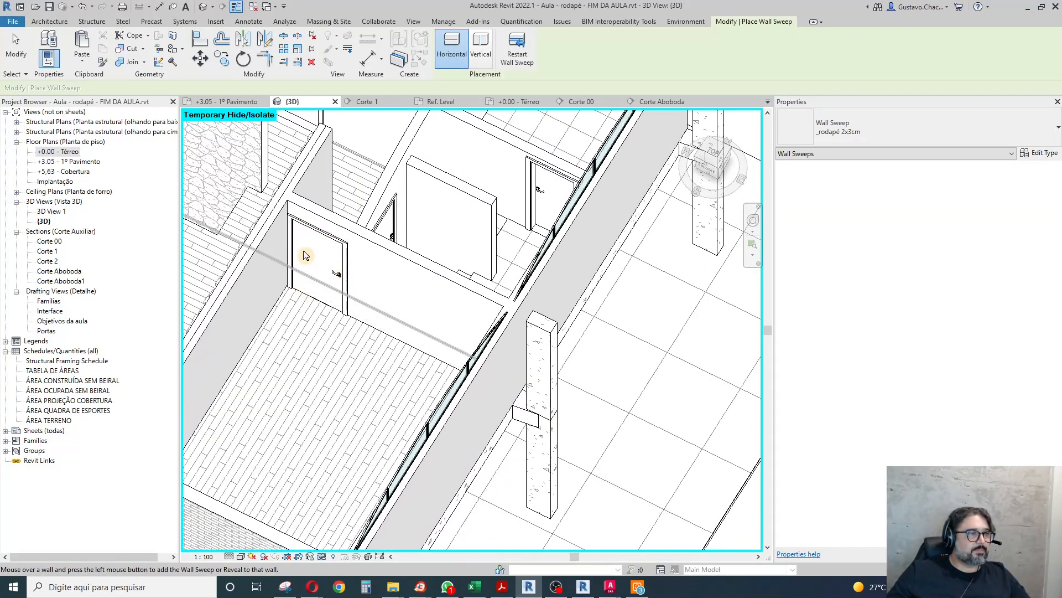
scroll(313, 255, up, 3)
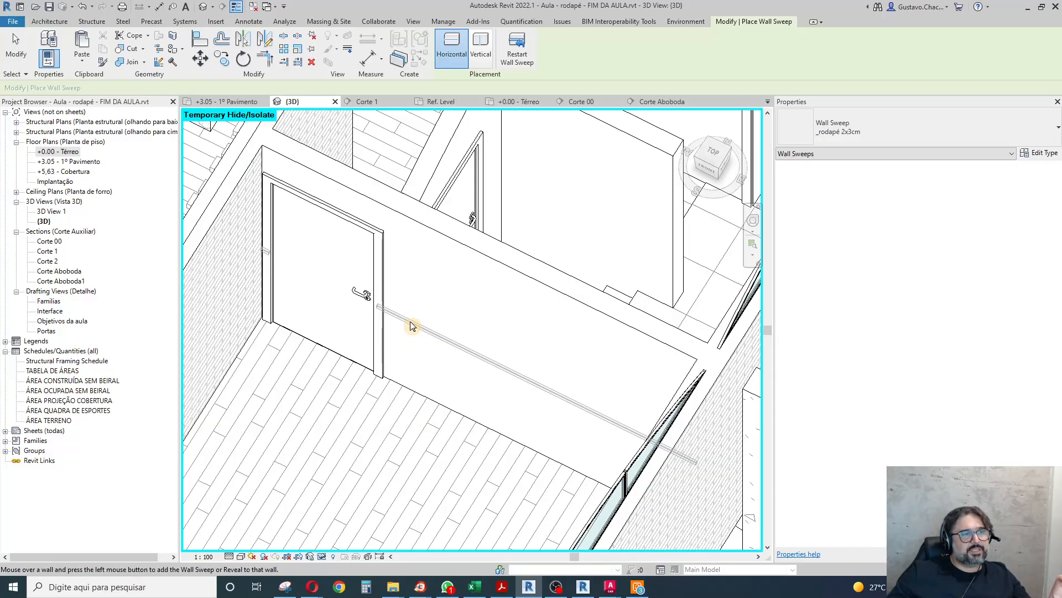
shift+middle_drag(411, 326, 335, 320)
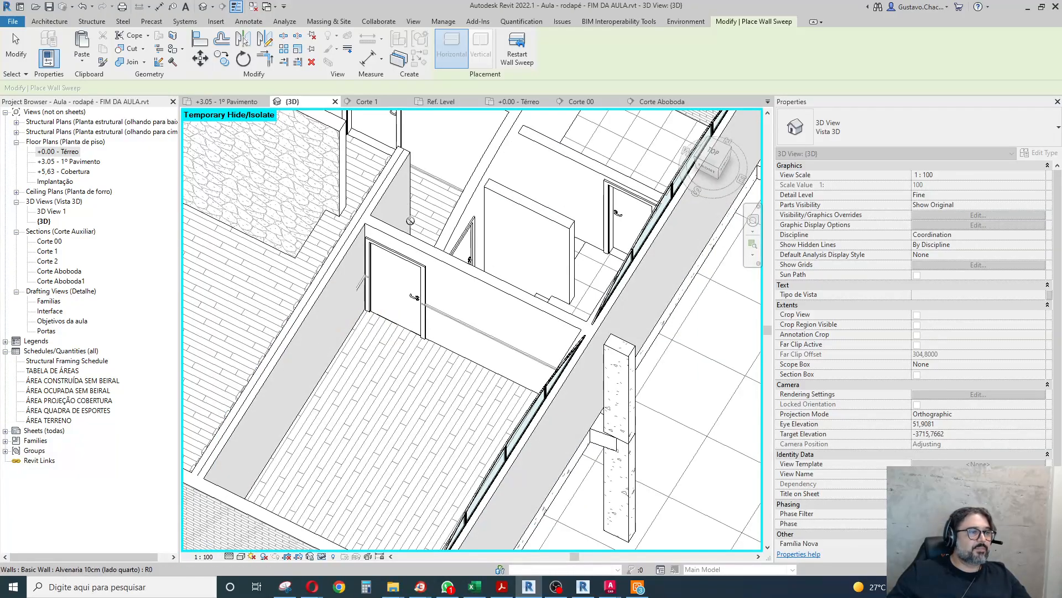
Continue the same baseboard sweep along the bedroom's remaining walls, including its side of the brick partition, and finish placing it.
scroll(332, 326, down, 3)
shift+middle_drag(356, 349, 619, 351)
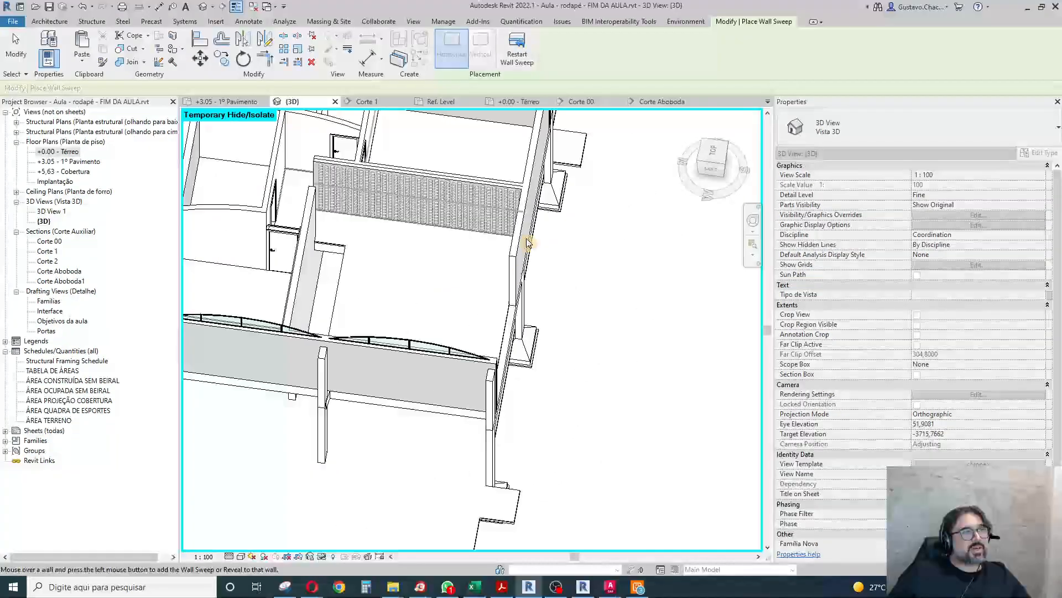
scroll(545, 415, down, 2)
scroll(505, 242, up, 3)
shift+middle_drag(403, 363, 420, 211)
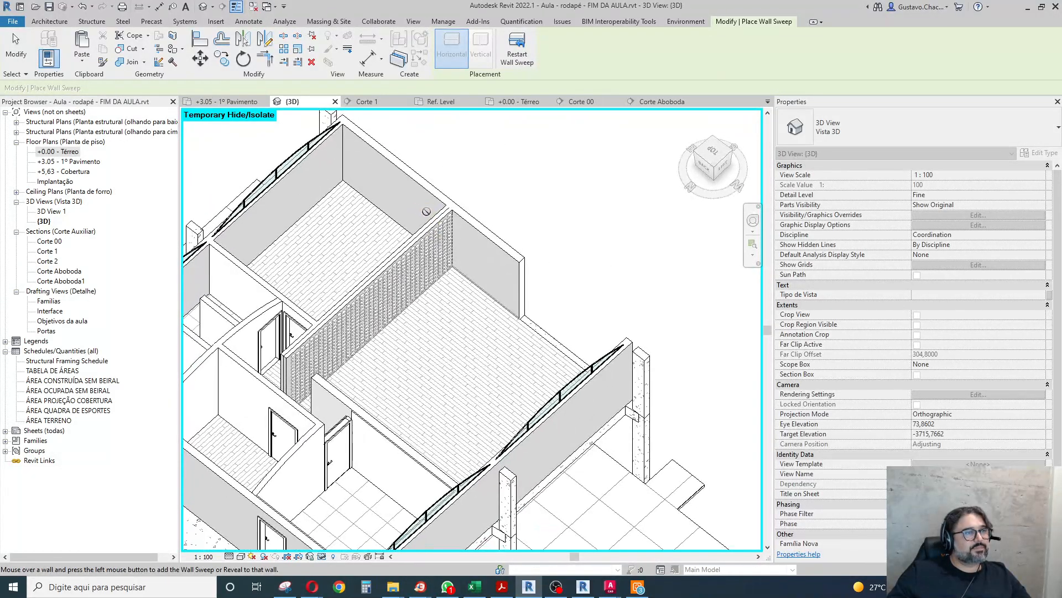
click(26, 47)
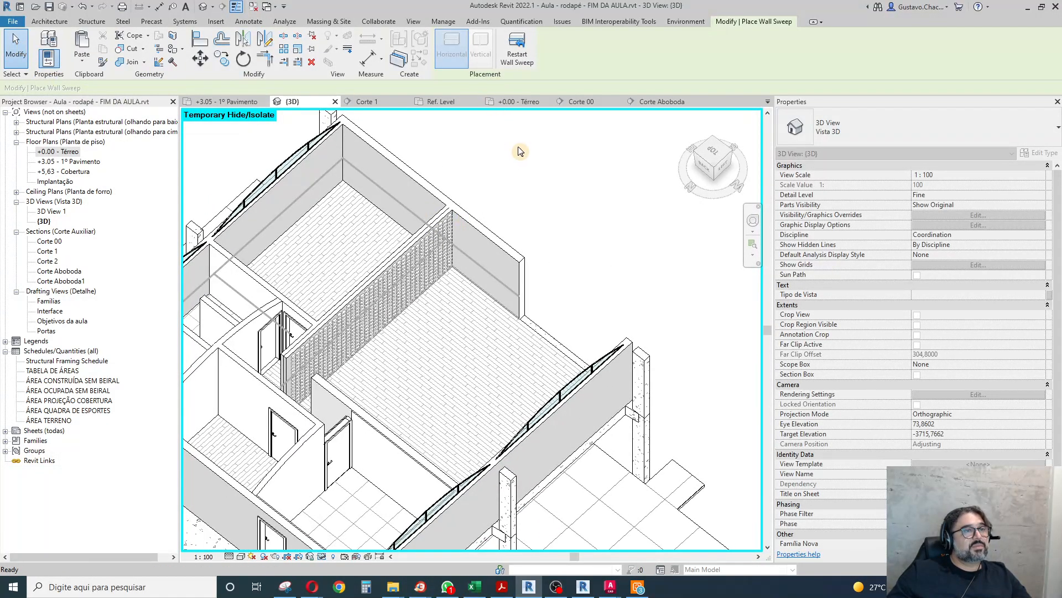
Shorten the new baseboard along the 20 cm external wall so its end meets the bedroom corner at the door wall.
click(500, 282)
scroll(306, 133, up, 5)
scroll(391, 221, down, 4)
shift+middle_drag(402, 248, 306, 430)
scroll(377, 256, up, 2)
drag(210, 172, 443, 332)
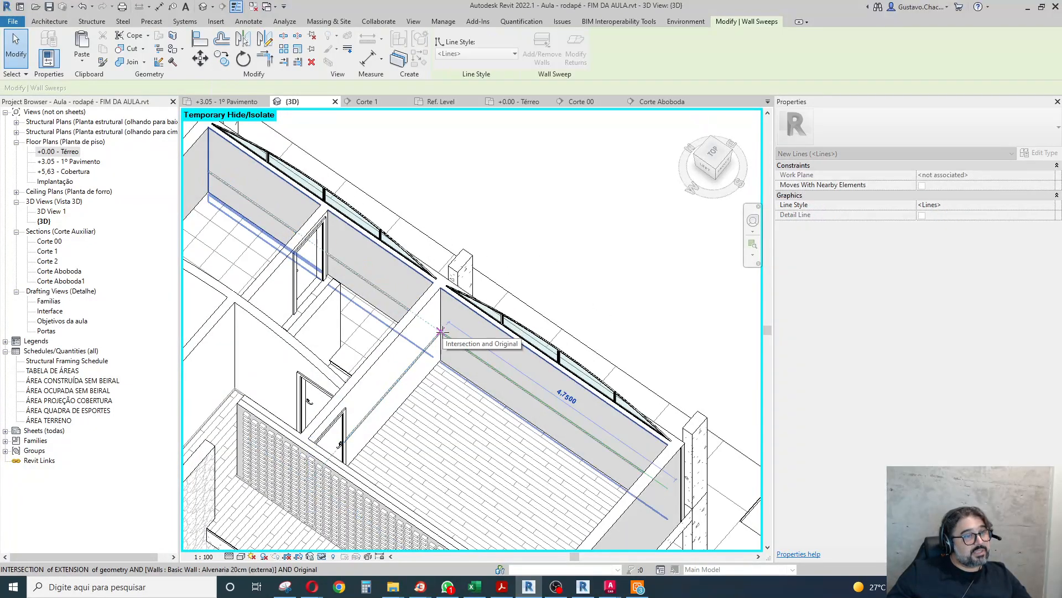
Pull the baseboard end beyond the brick partition back to the bedroom's inner corner.
shift+middle_drag(595, 260, 739, 420)
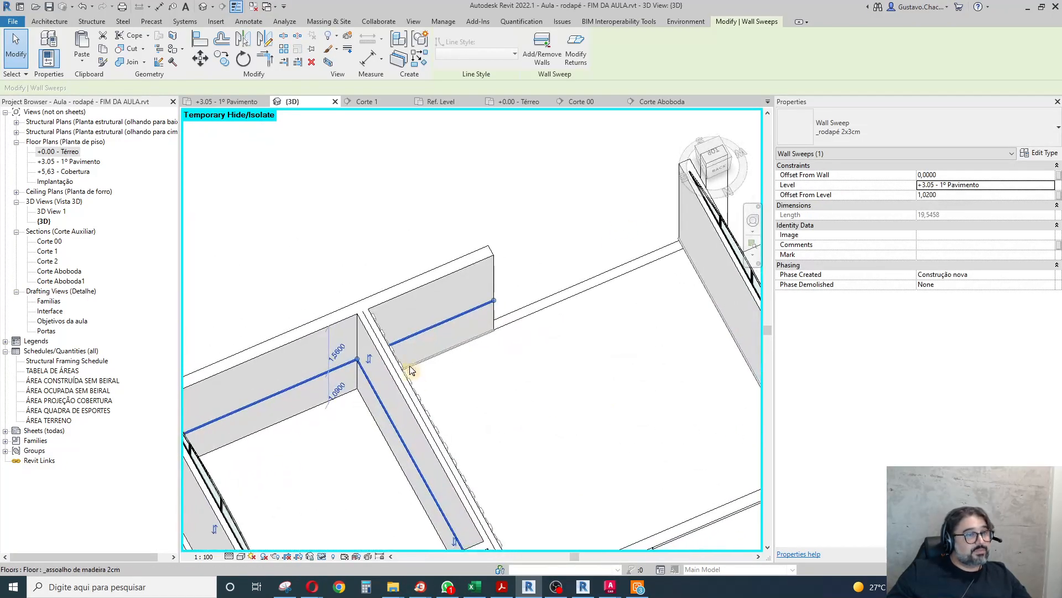
drag(358, 360, 360, 363)
drag(500, 432, 535, 436)
scroll(349, 247, down, 3)
Pull the baseboard end that runs into the hallway back to the bedroom corner beside the 80cm door.
shift+middle_drag(339, 451, 365, 365)
scroll(364, 362, up, 5)
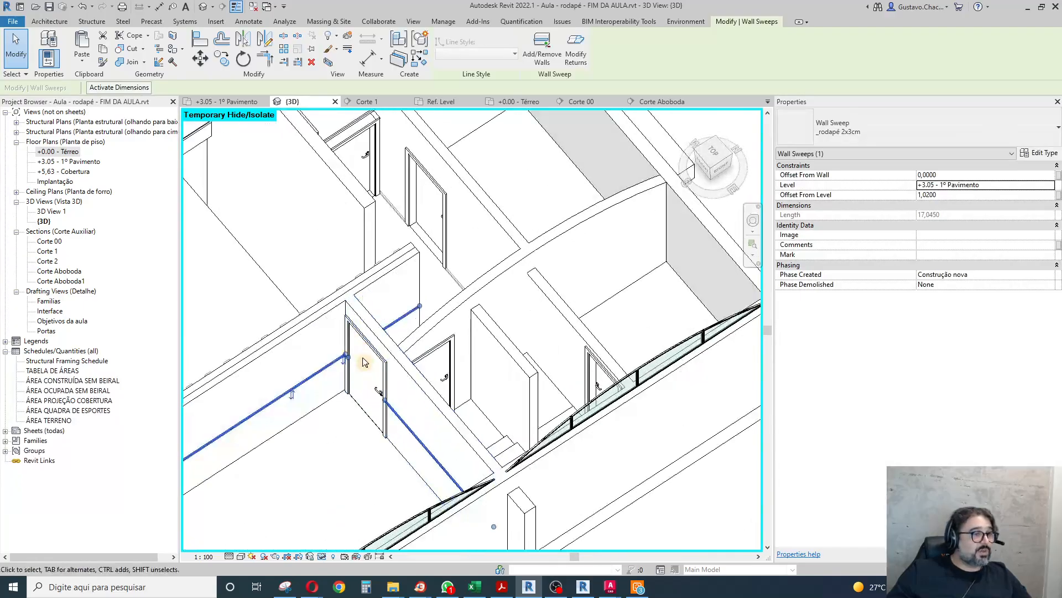
scroll(364, 362, up, 2)
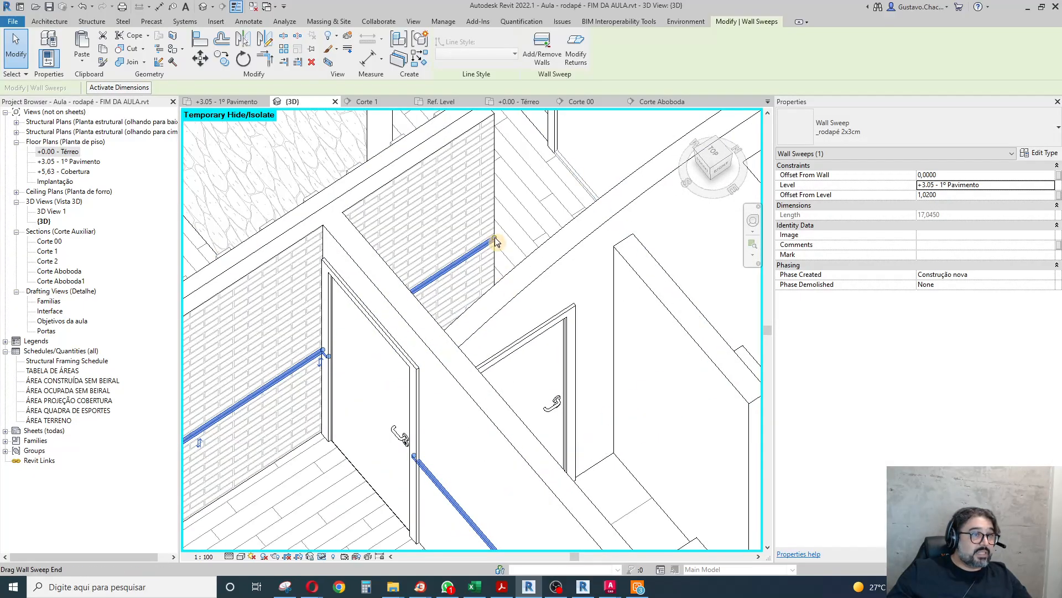
key(l)
key(i)
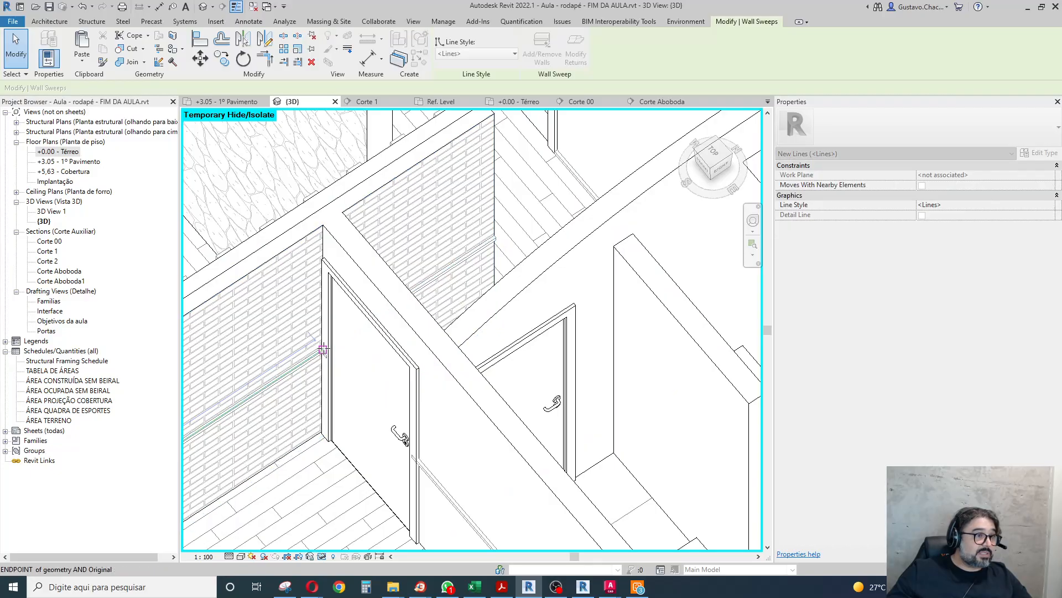
key(Escape)
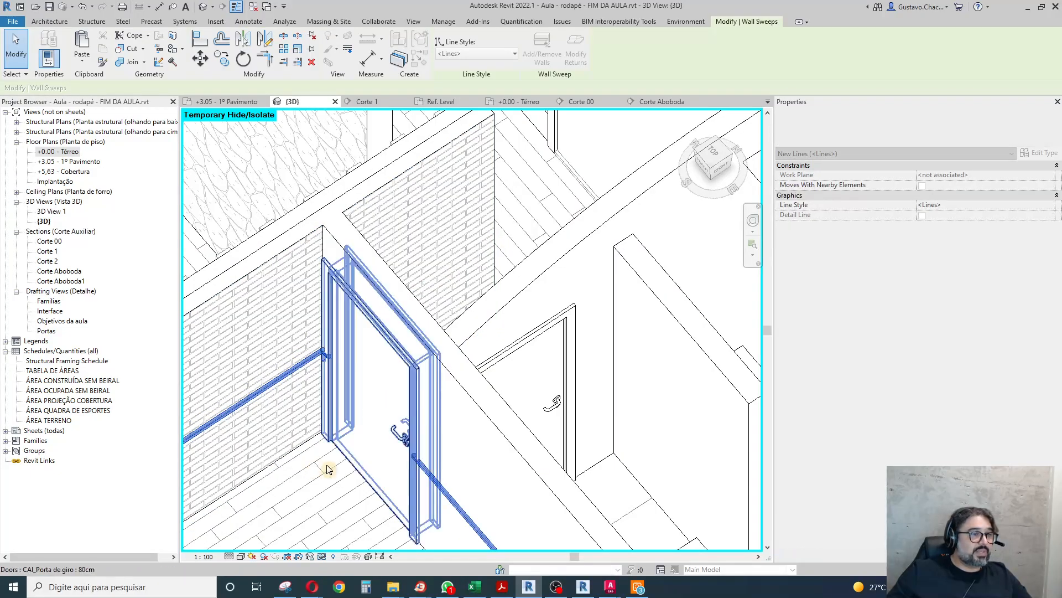
scroll(367, 425, up, 2)
scroll(348, 456, down, 3)
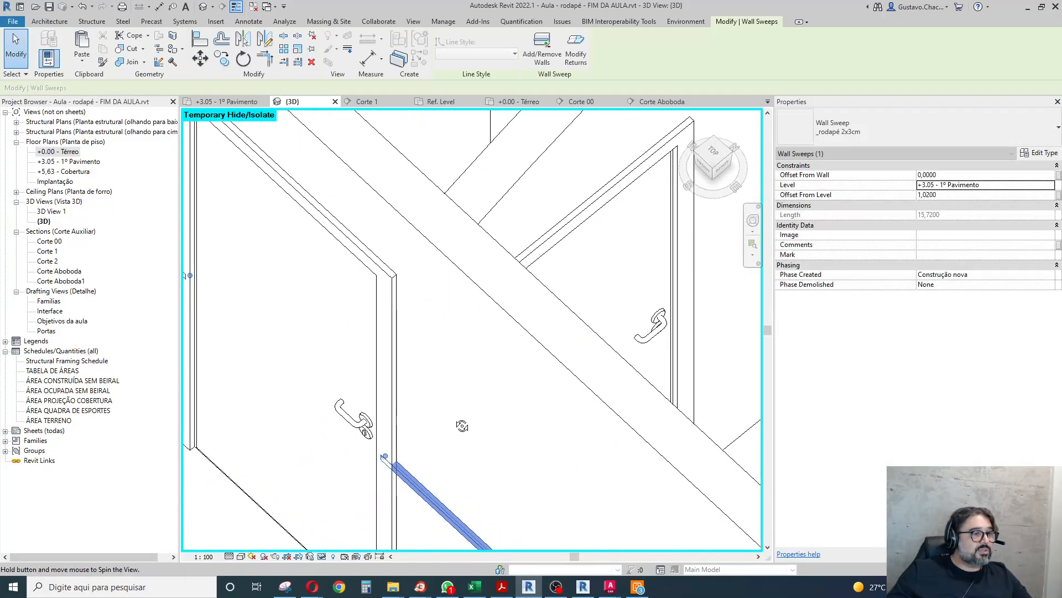
Align the baseboard ends on both sides of the bedroom door with the outer edges of the door frame.
scroll(397, 399, up, 1)
scroll(397, 399, up, 1)
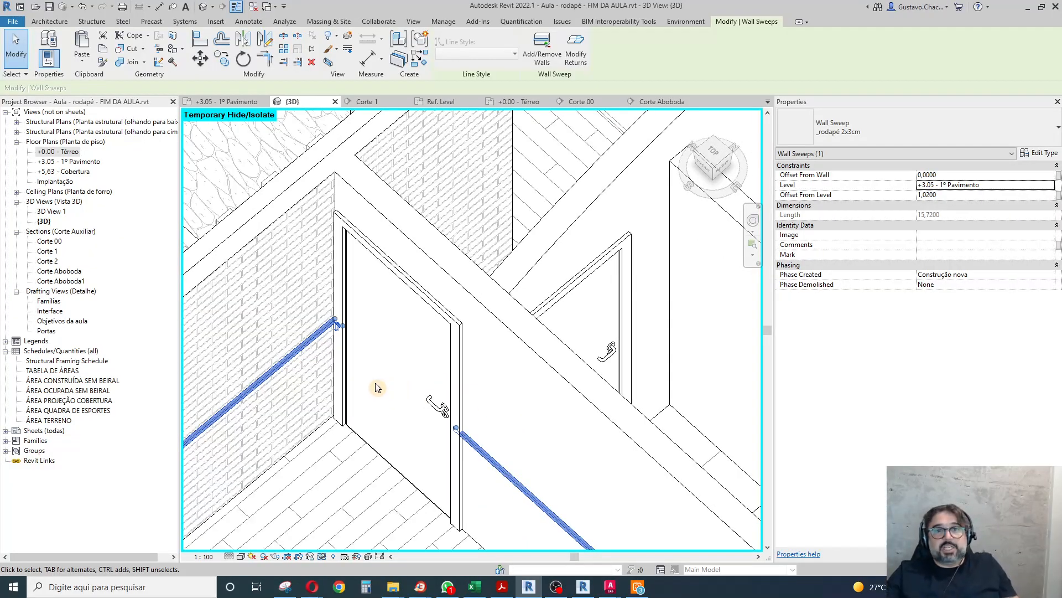
click(200, 38)
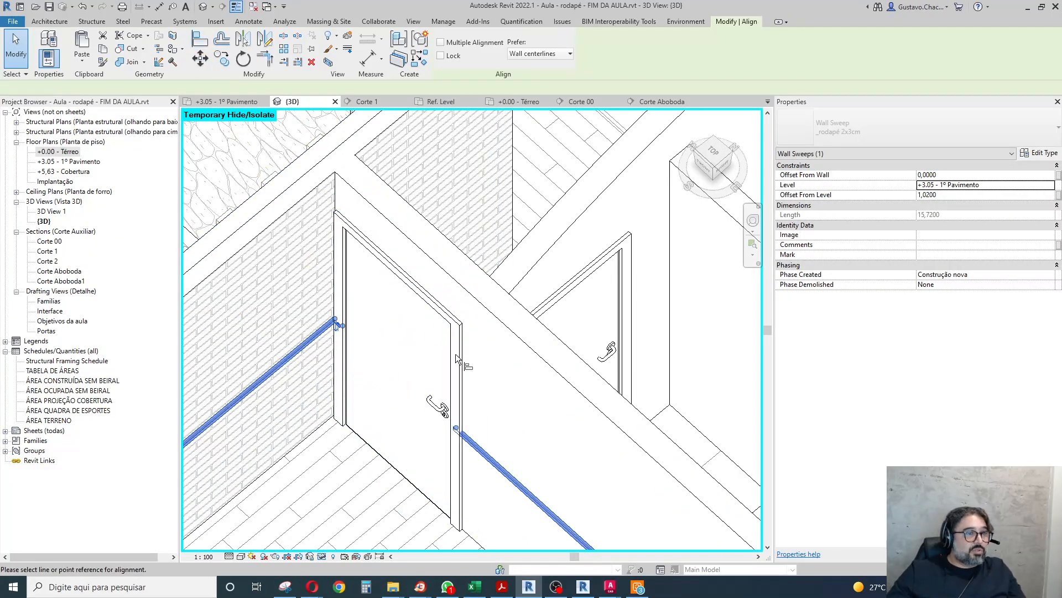
click(460, 353)
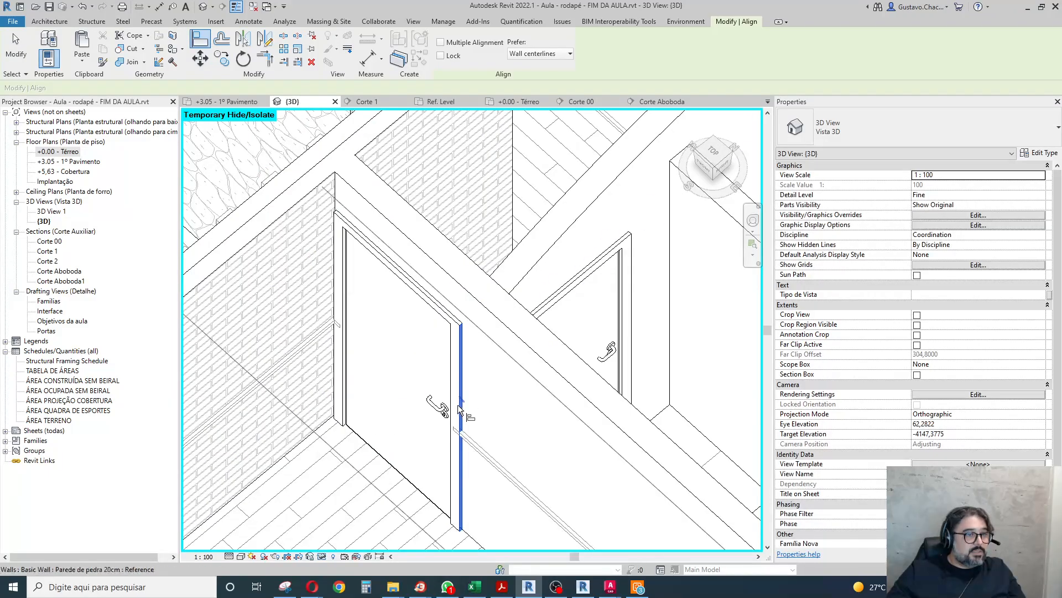
click(456, 434)
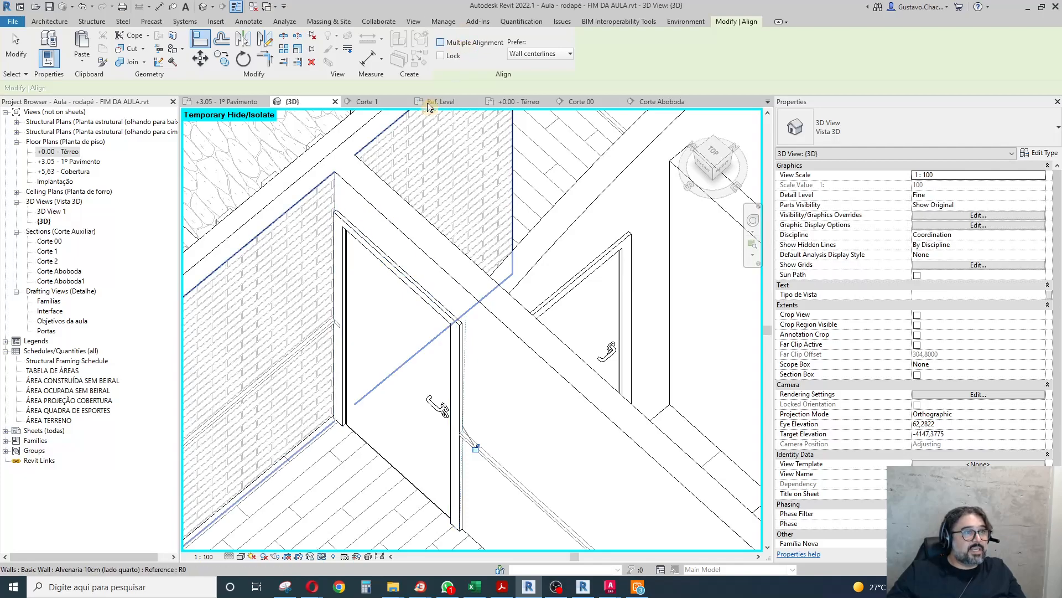
click(337, 218)
click(336, 216)
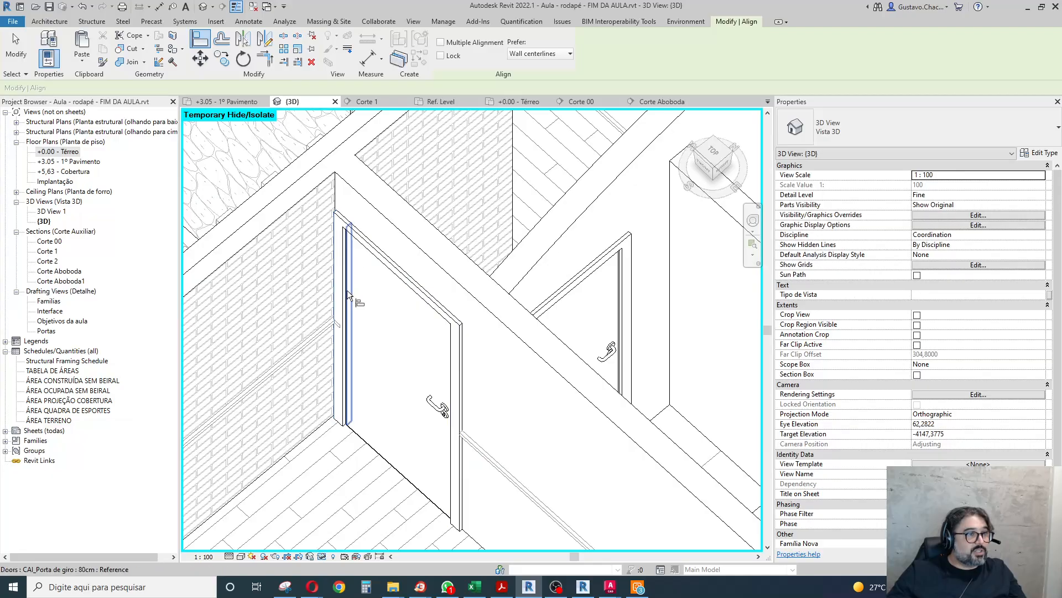
click(339, 324)
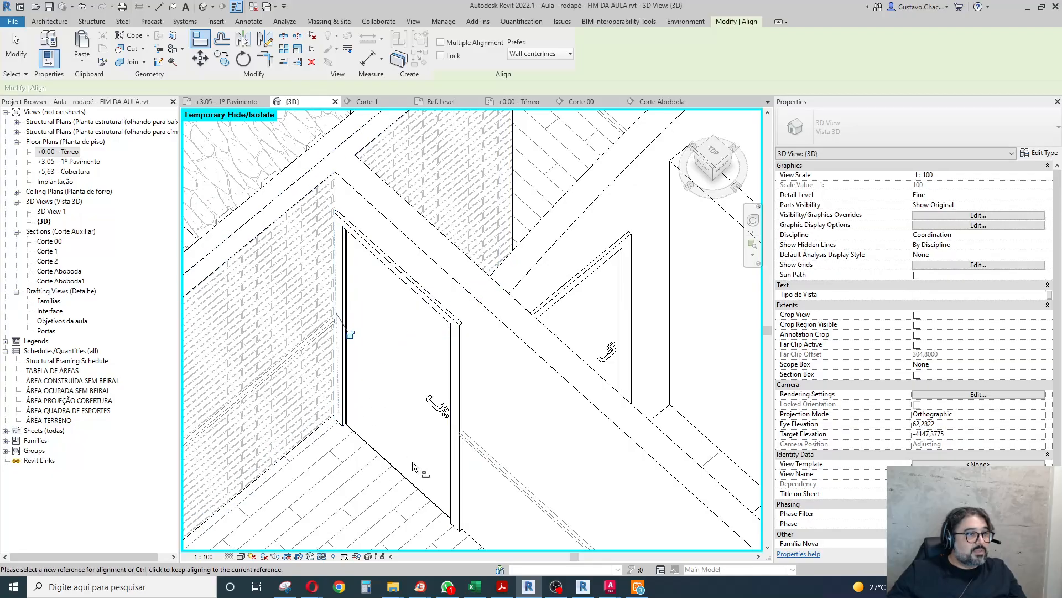
click(24, 60)
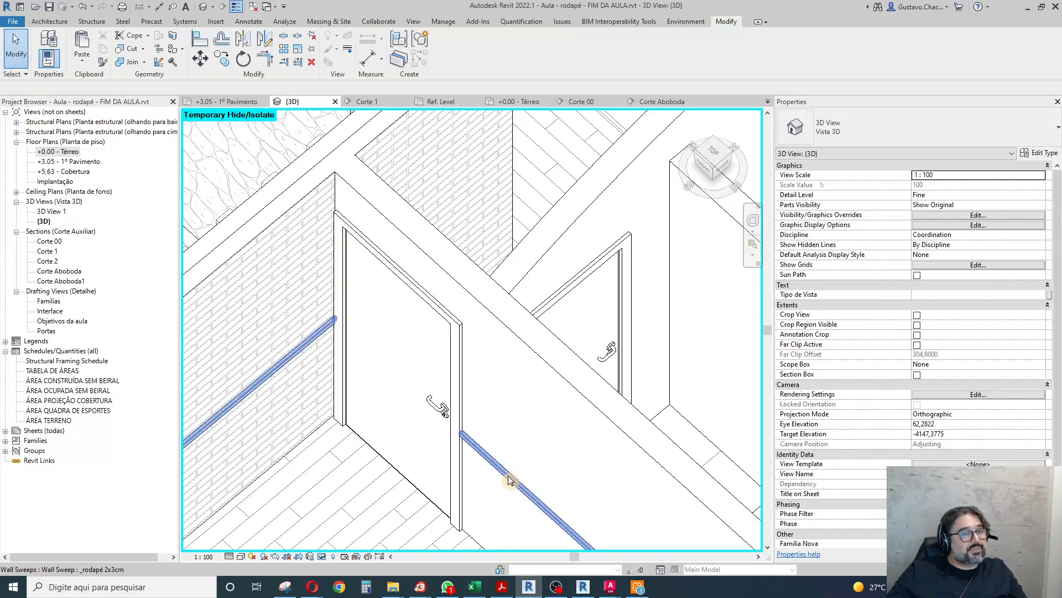
Set the bedroom baseboard's offset from the +3.05 - 1º Pavimento level to 0 and deselect it.
scroll(458, 234, down, 5)
shift+middle_drag(411, 527, 686, 513)
click(952, 194)
text(0)
key(Return)
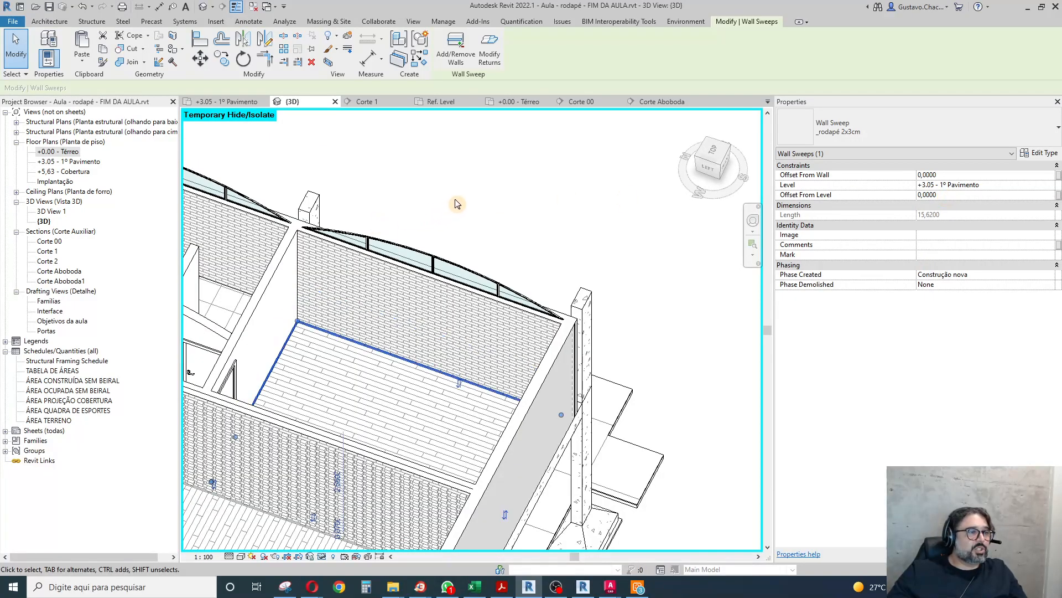
shift+middle_drag(576, 465, 718, 476)
click(616, 280)
Examine the projecting-brick wall in the living room and where its base meets the wooden floor.
scroll(524, 257, down, 5)
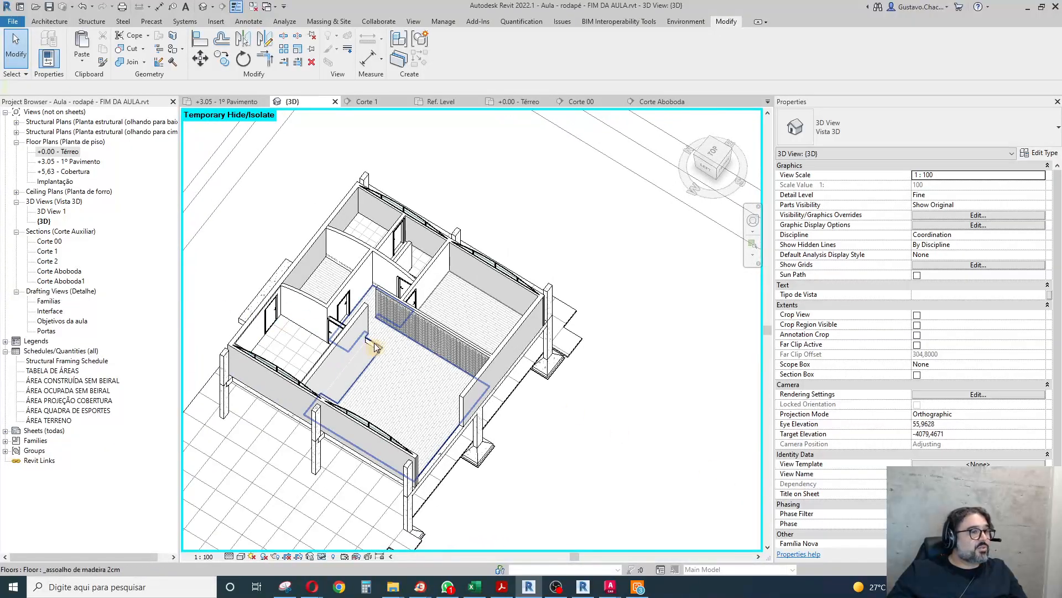
scroll(415, 360, up, 5)
mouse_move(420, 360)
shift+middle_down()
mouse_move(425, 409)
mouse_move(427, 303)
mouse_move(390, 245)
shift+middle_up()
scroll(391, 245, up, 4)
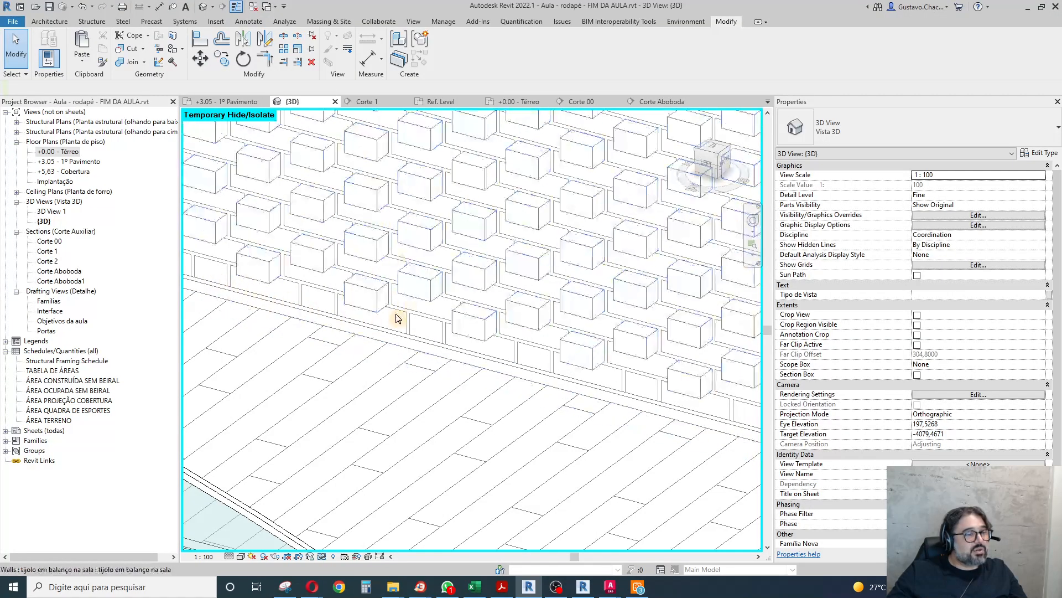
scroll(363, 380, down, 5)
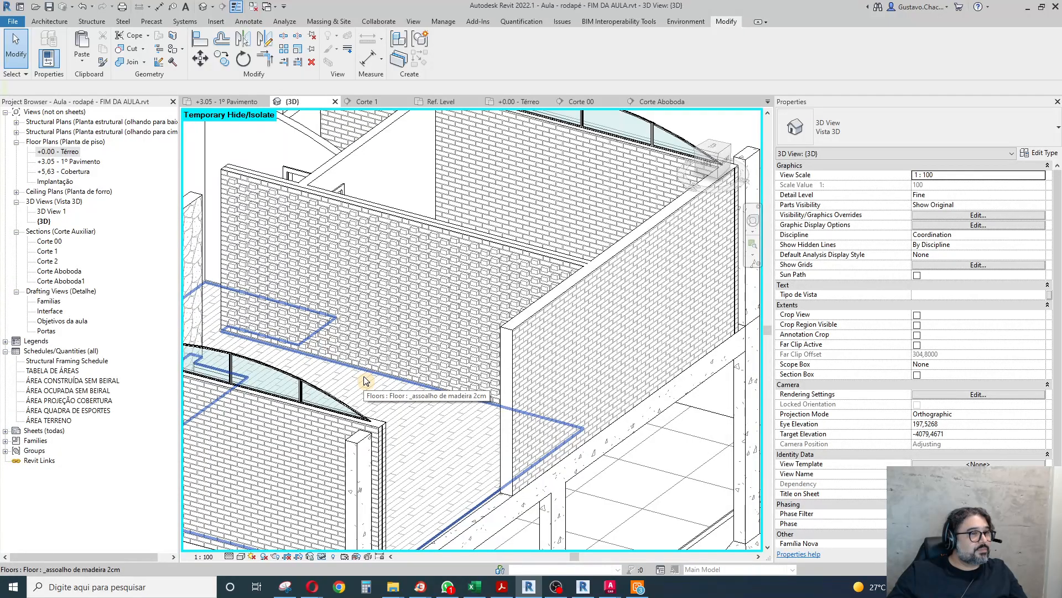
scroll(221, 179, up, 4)
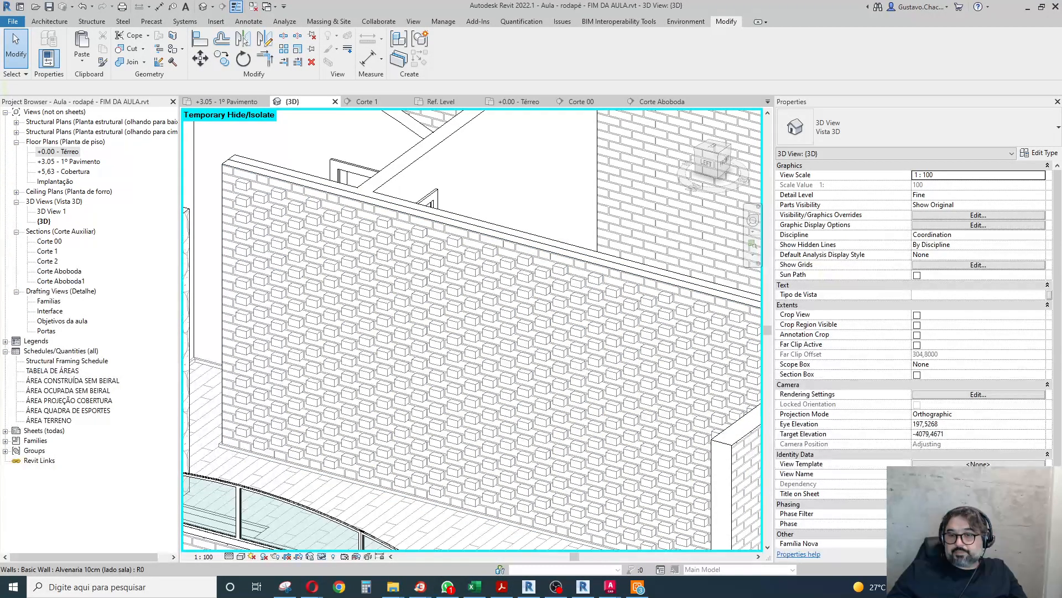
Switch to the browser and examine the Casa Reidy-Portinho photos for how the living room's stone and brick walls meet the floor.
key(alt+Tab)
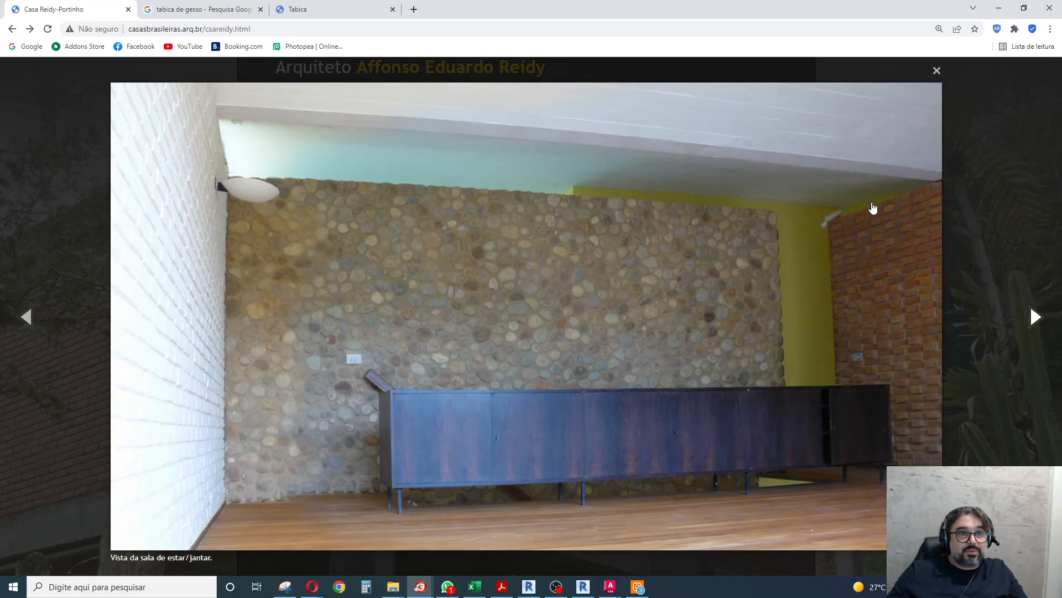
click(1036, 317)
click(1036, 318)
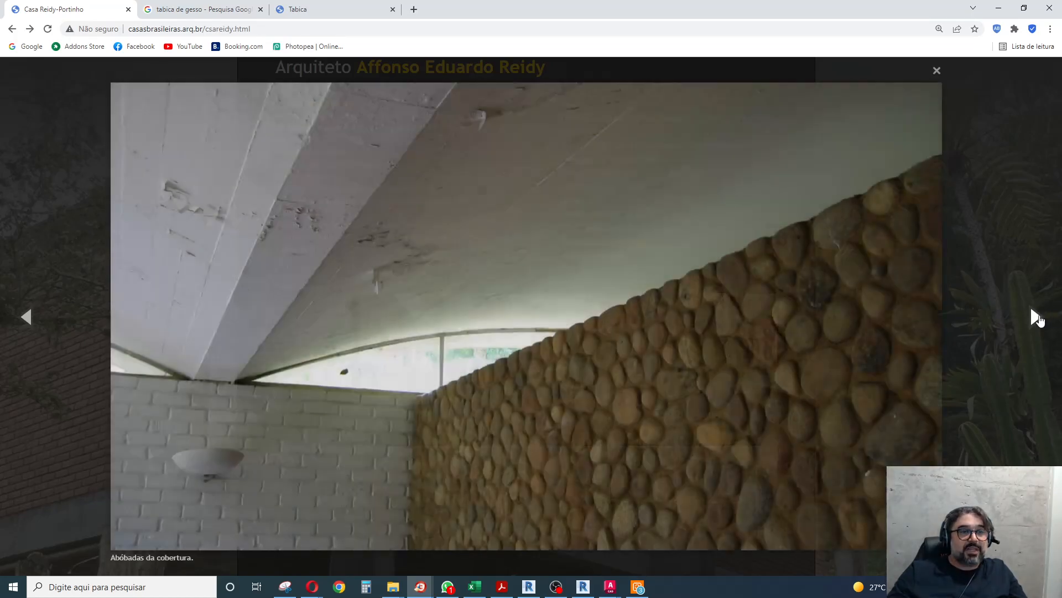
click(1036, 318)
click(1035, 317)
click(1035, 318)
click(1036, 317)
click(1036, 318)
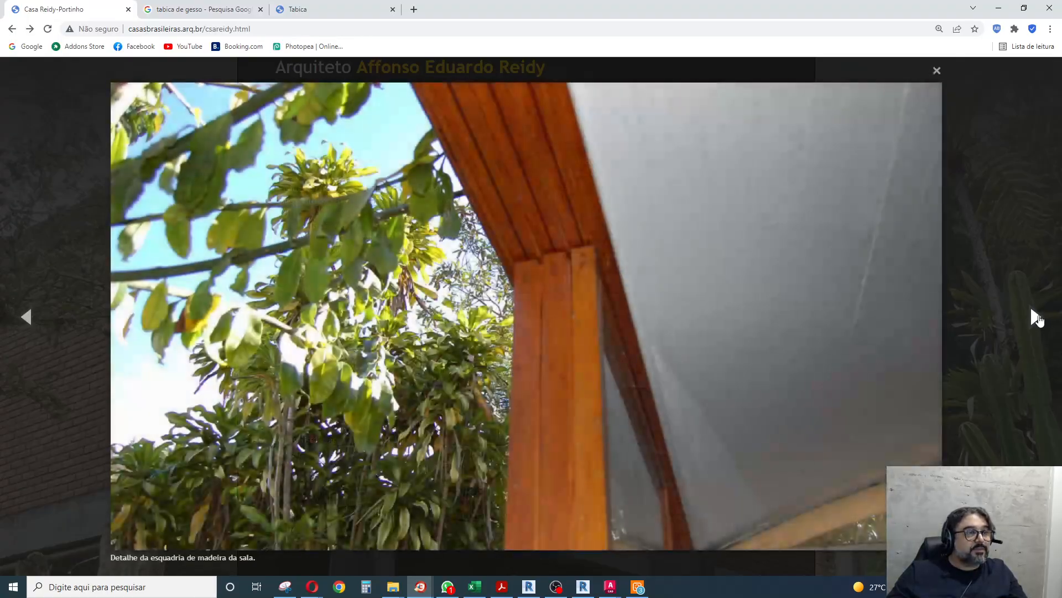
click(1035, 317)
click(1035, 318)
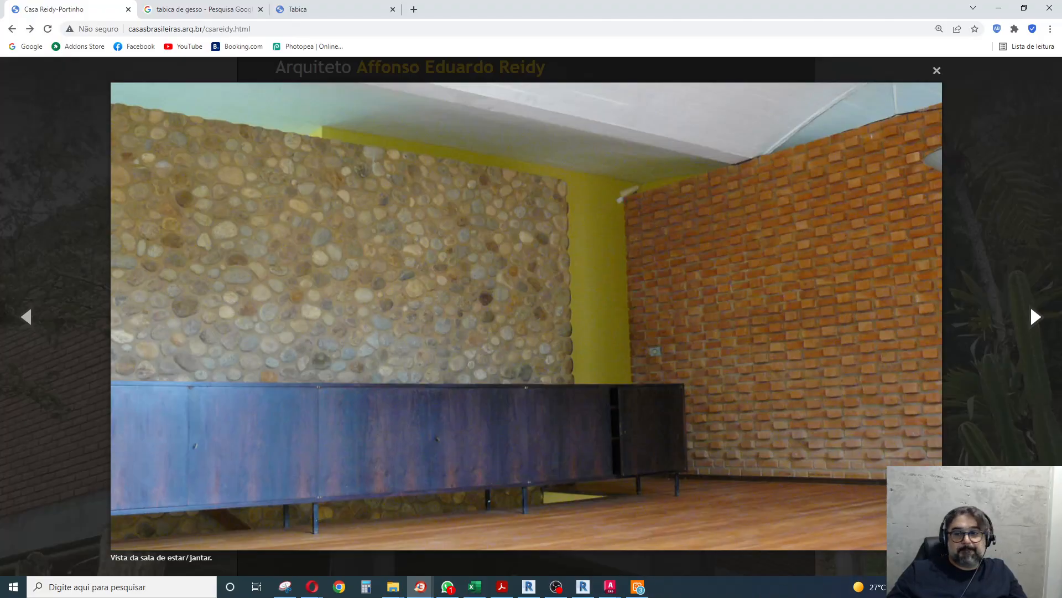
Return to Revit and examine the stone wall beside the floor opening and the remaining first-floor walls in the 3D view.
key(alt+Tab)
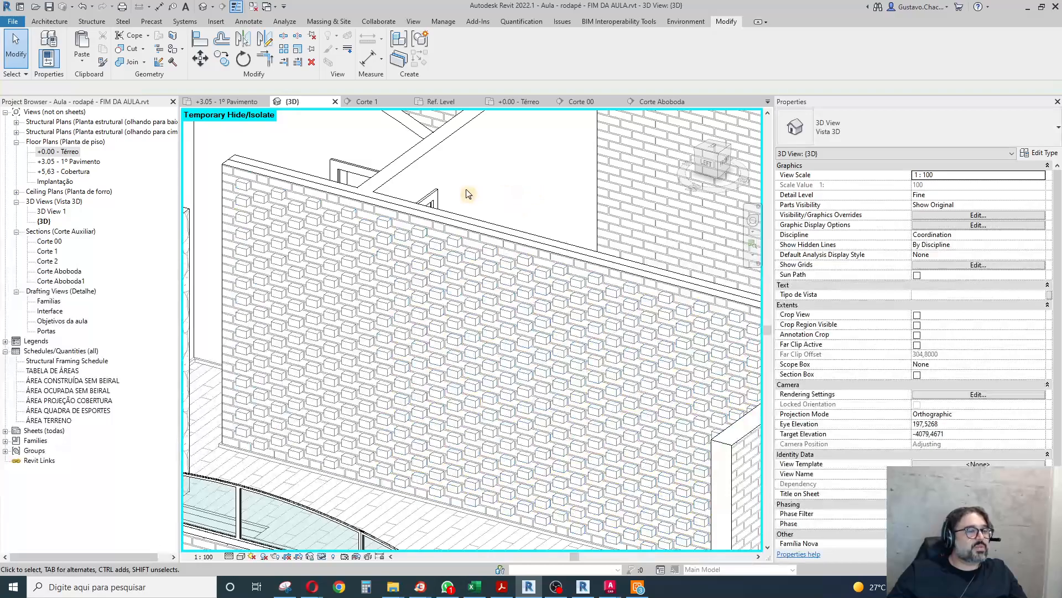
scroll(467, 194, down, 5)
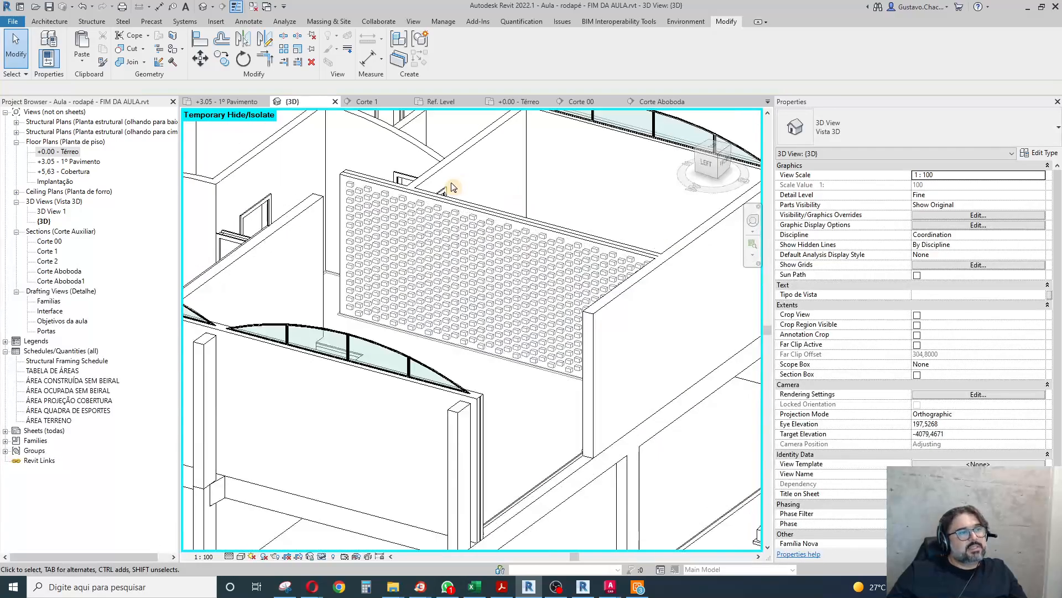
shift+middle_drag(759, 314, 647, 489)
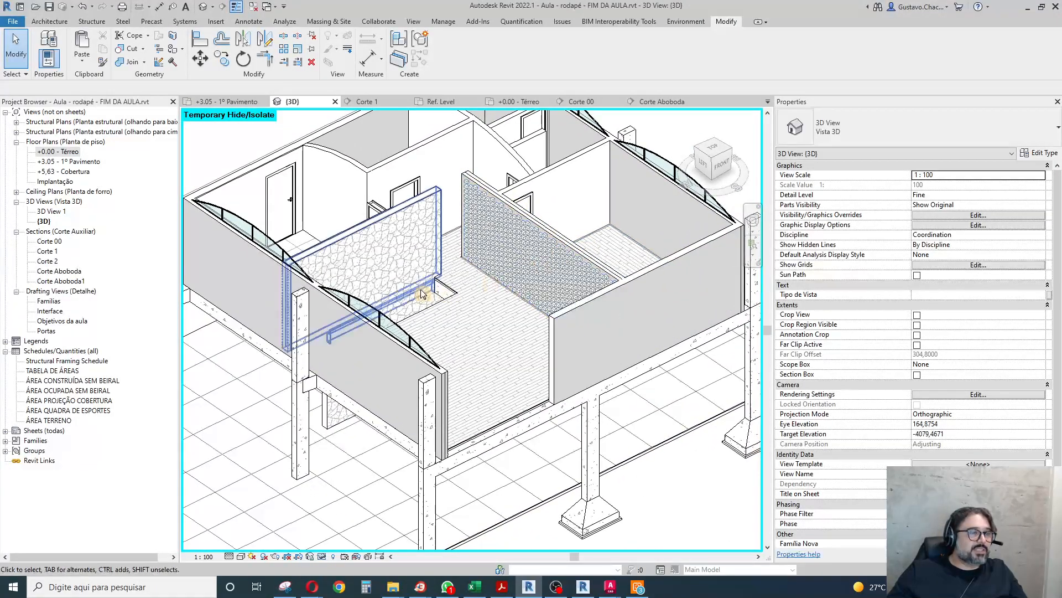
scroll(413, 289, up, 5)
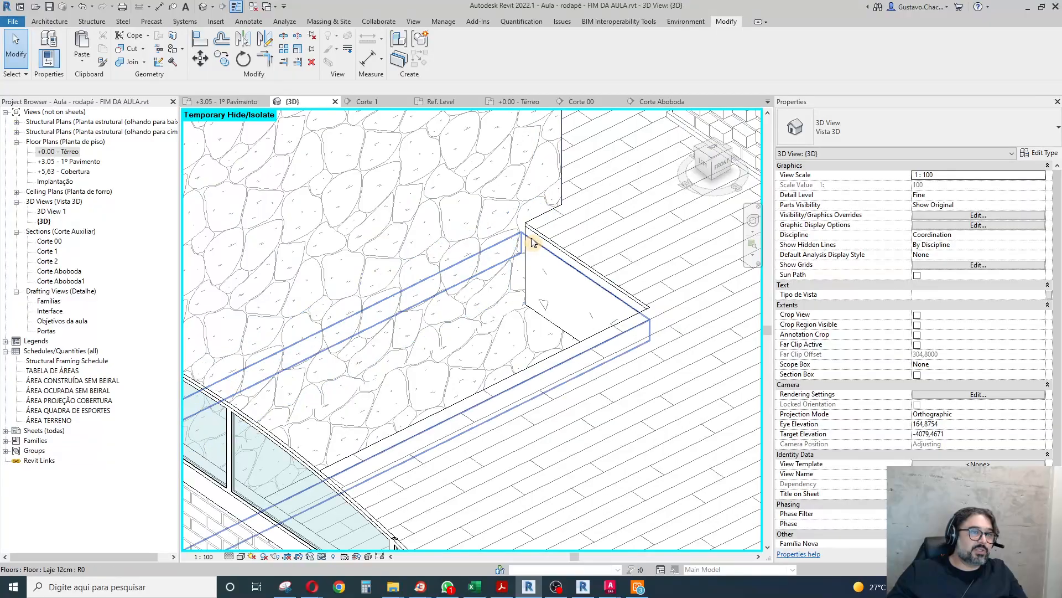
scroll(526, 198, down, 8)
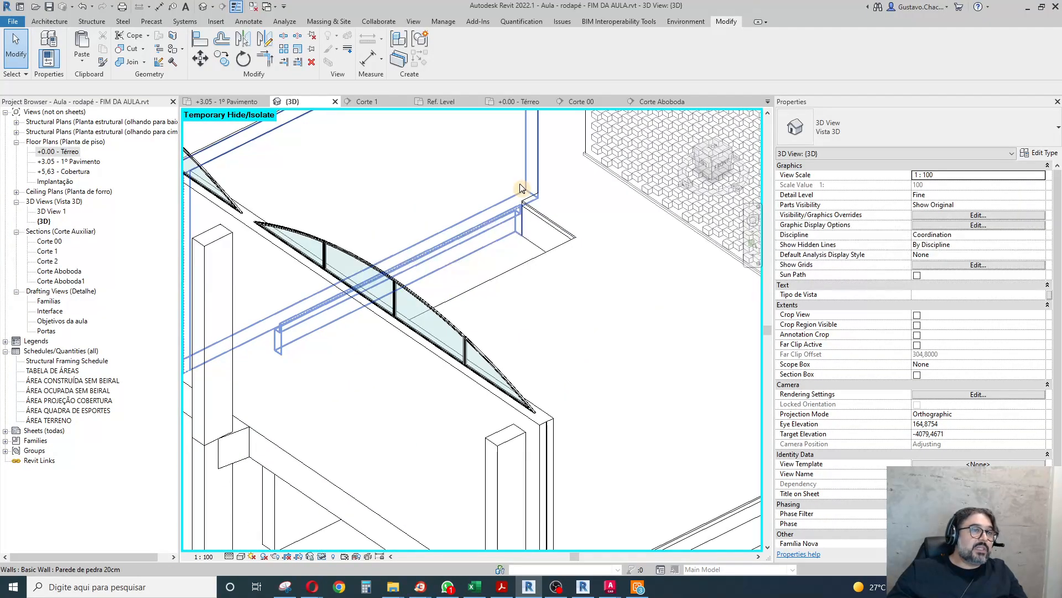
shift+middle_drag(646, 351, 477, 367)
scroll(477, 367, down, 3)
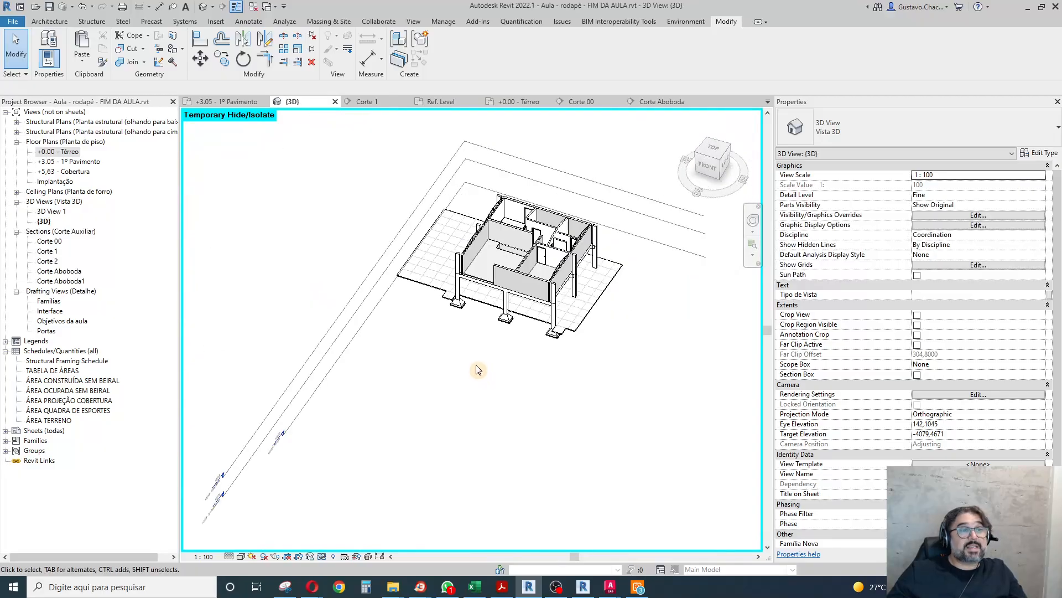
scroll(581, 242, up, 4)
scroll(581, 242, down, 7)
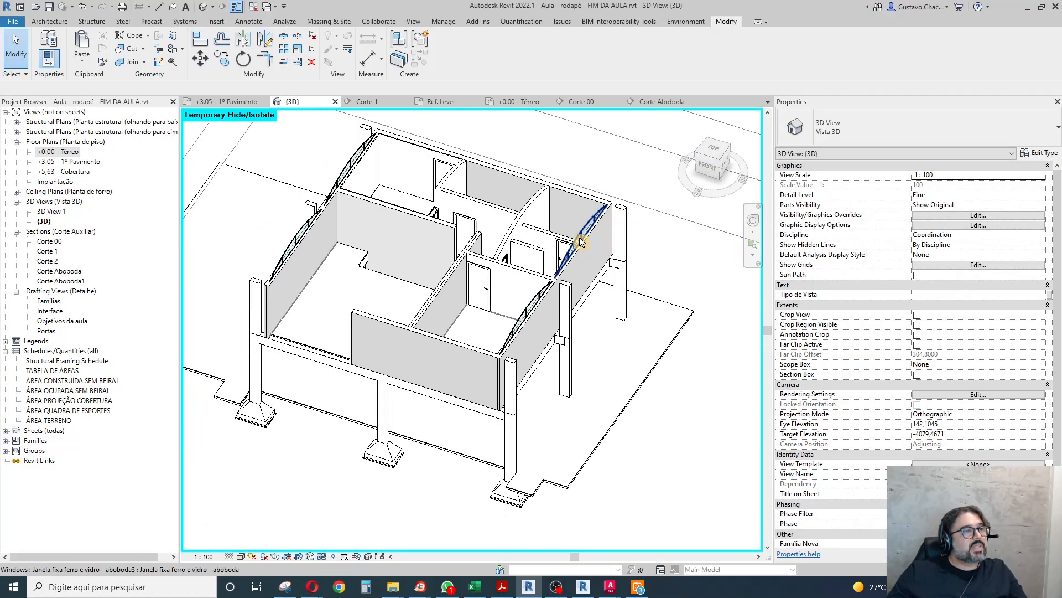
scroll(581, 242, up, 4)
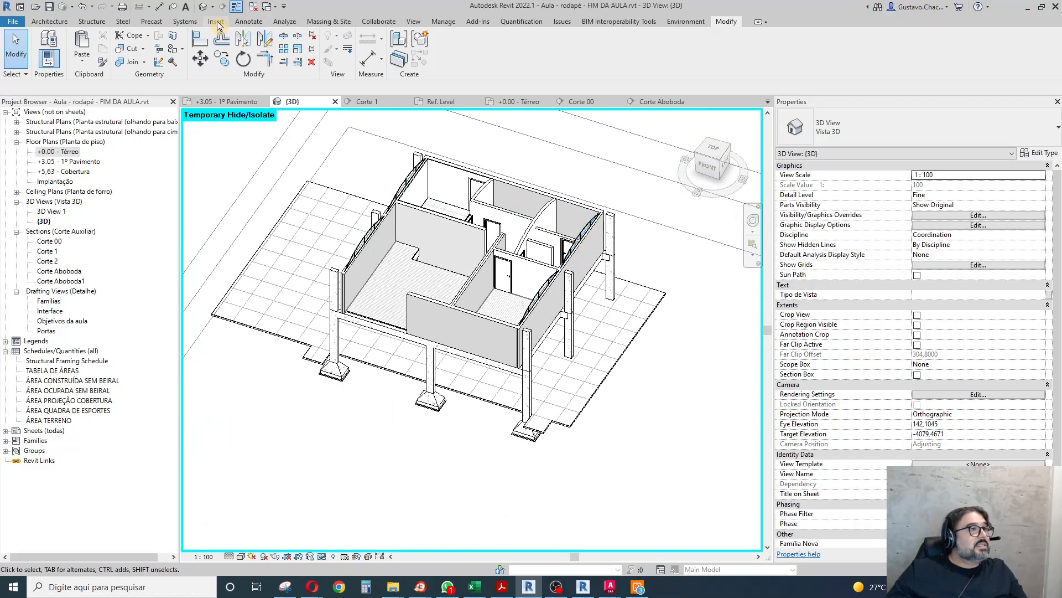
Close the inactive views and save the 2x3 cm baseboard profile family under the new name PROF_tabica de forro.
click(254, 8)
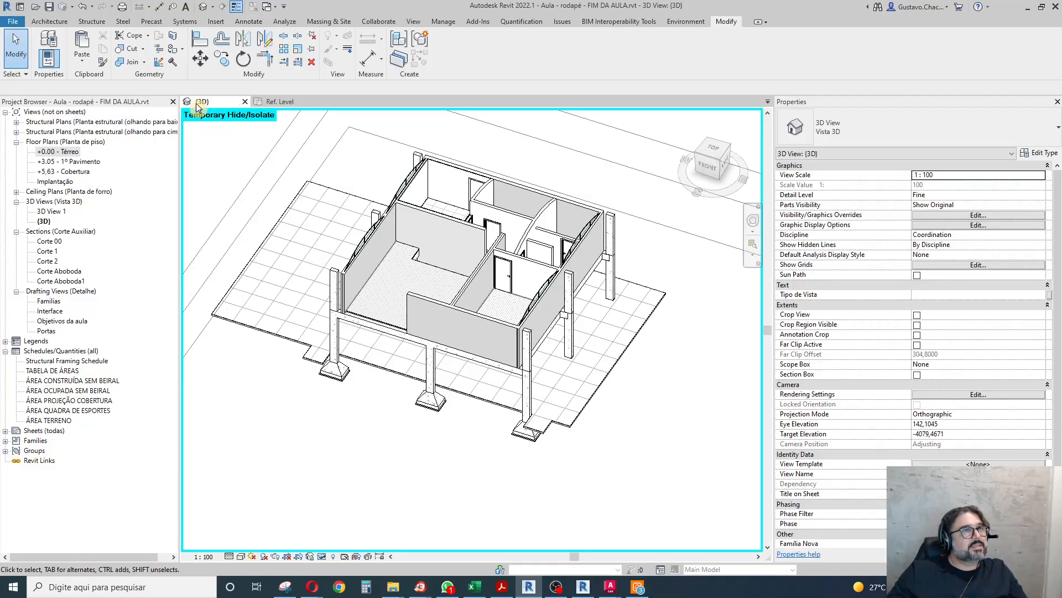
click(270, 101)
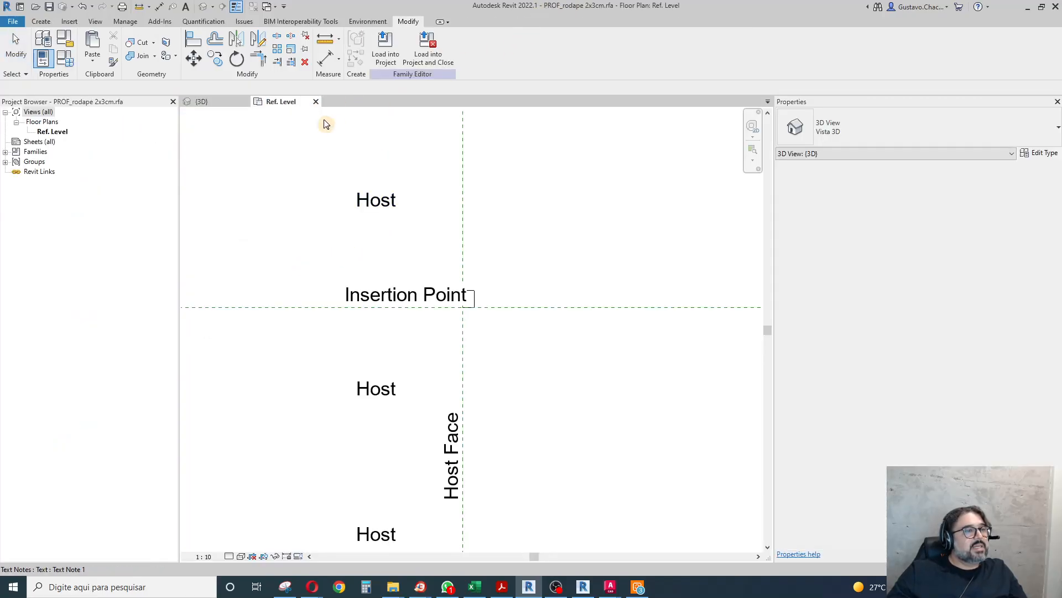
click(15, 23)
mouse_move(39, 152)
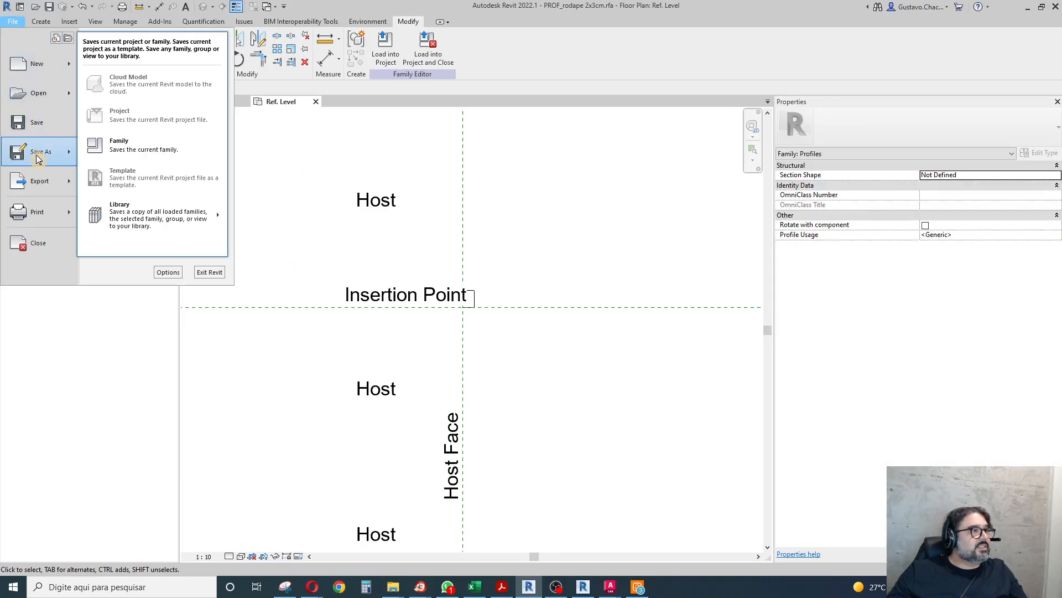
click(135, 146)
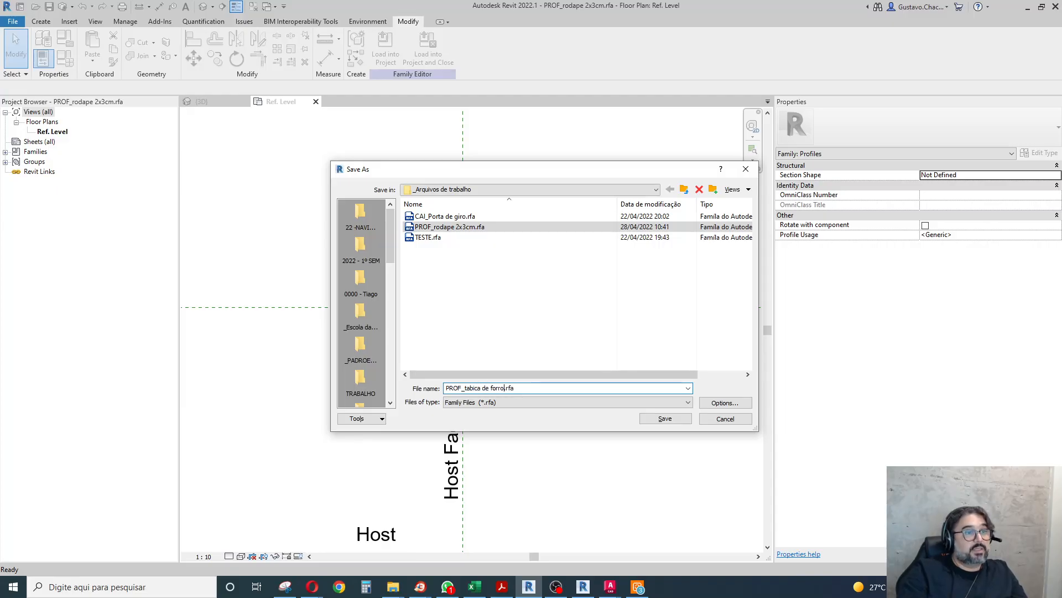
click(666, 419)
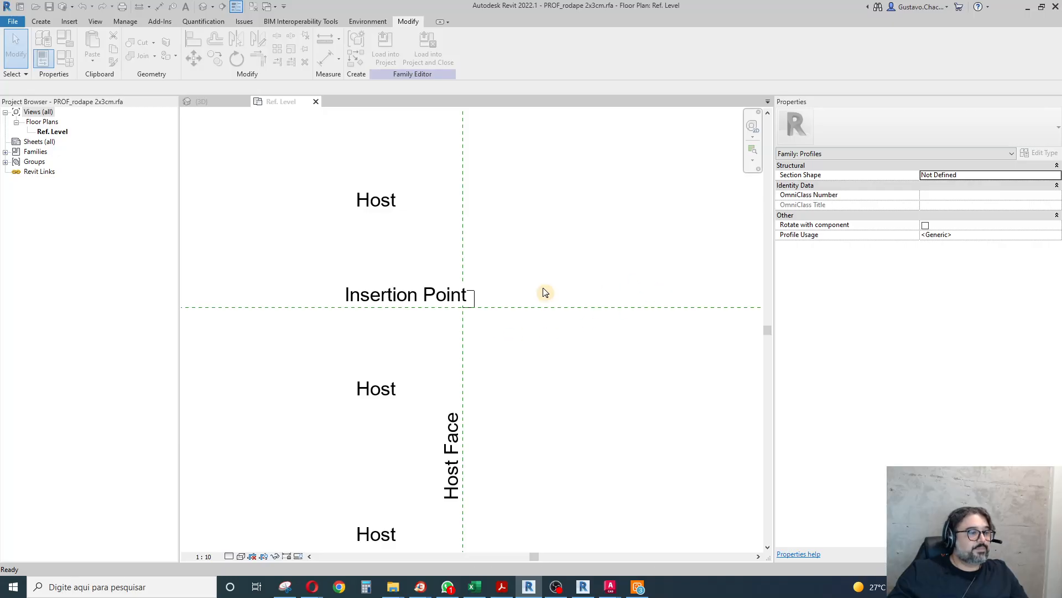
Move the Insertion Point text away from the profile rectangle so that it no longer overlaps the lines.
scroll(531, 296, up, 5)
click(325, 251)
scroll(450, 277, down, 2)
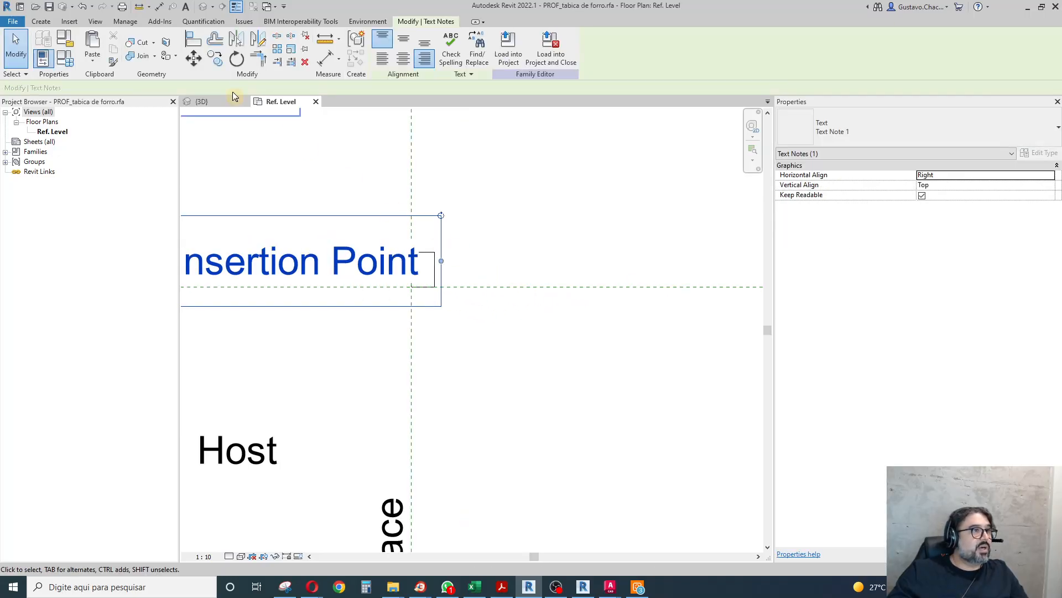
click(193, 58)
click(612, 353)
click(576, 355)
click(373, 330)
scroll(381, 334, down, 2)
scroll(420, 329, up, 3)
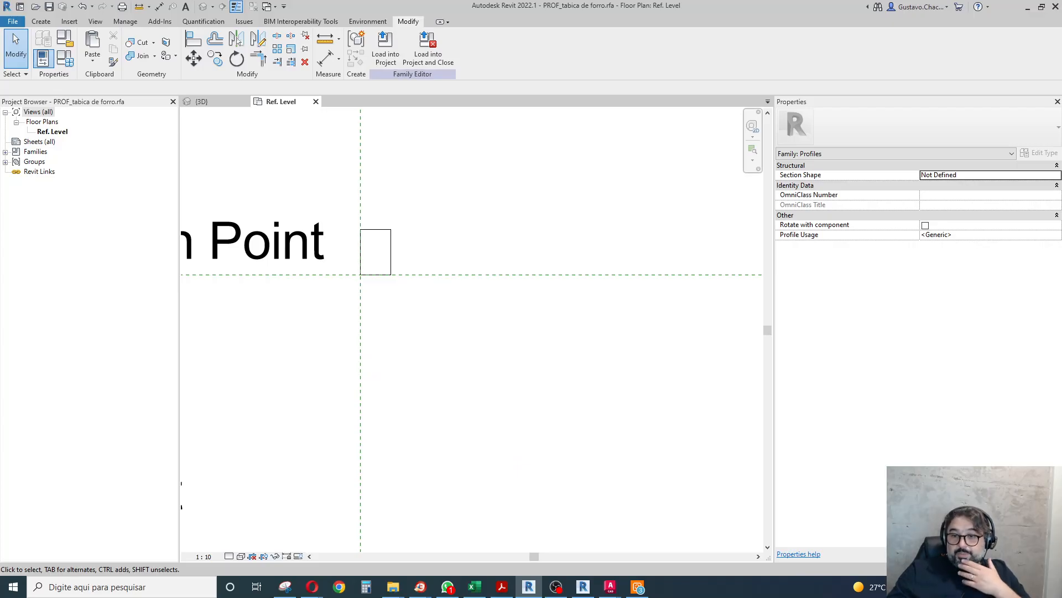
Check the captured tabica section drawing and set the profile rectangle's width to 4.3 cm.
drag(1061, 138, 482, 55)
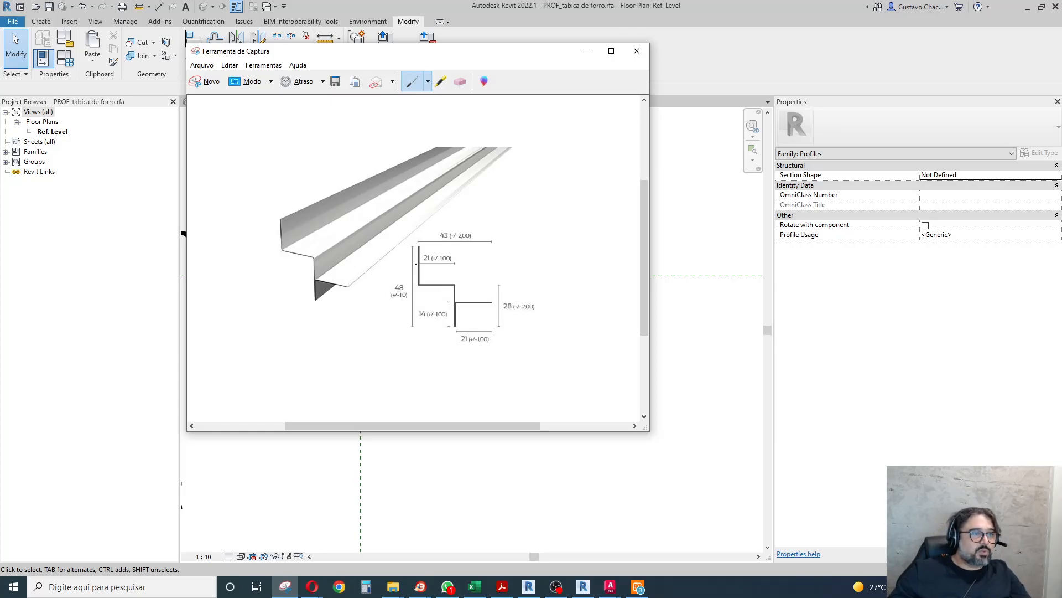
click(705, 244)
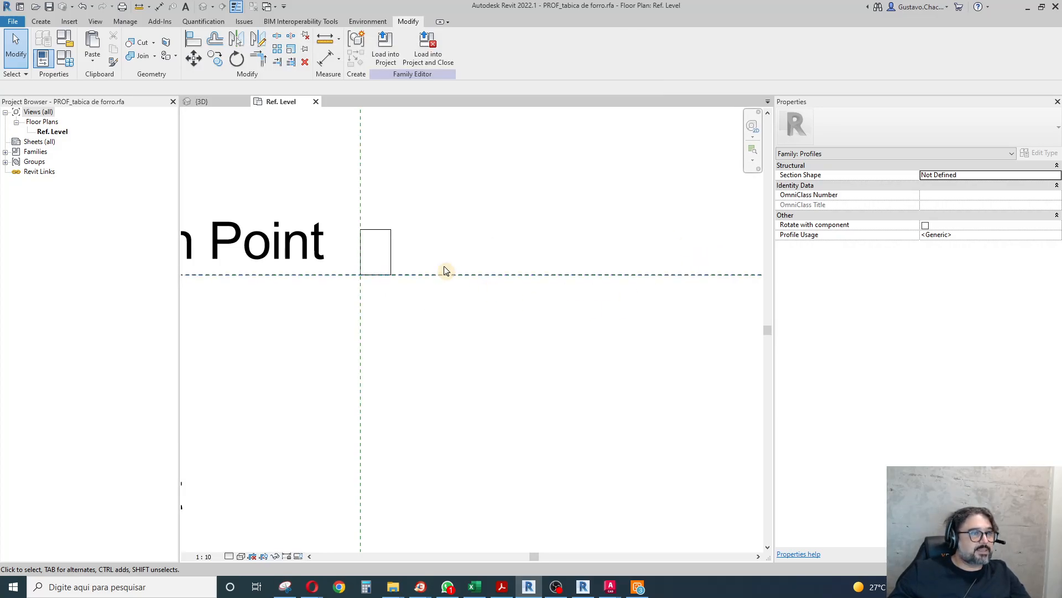
scroll(390, 249, up, 2)
click(388, 250)
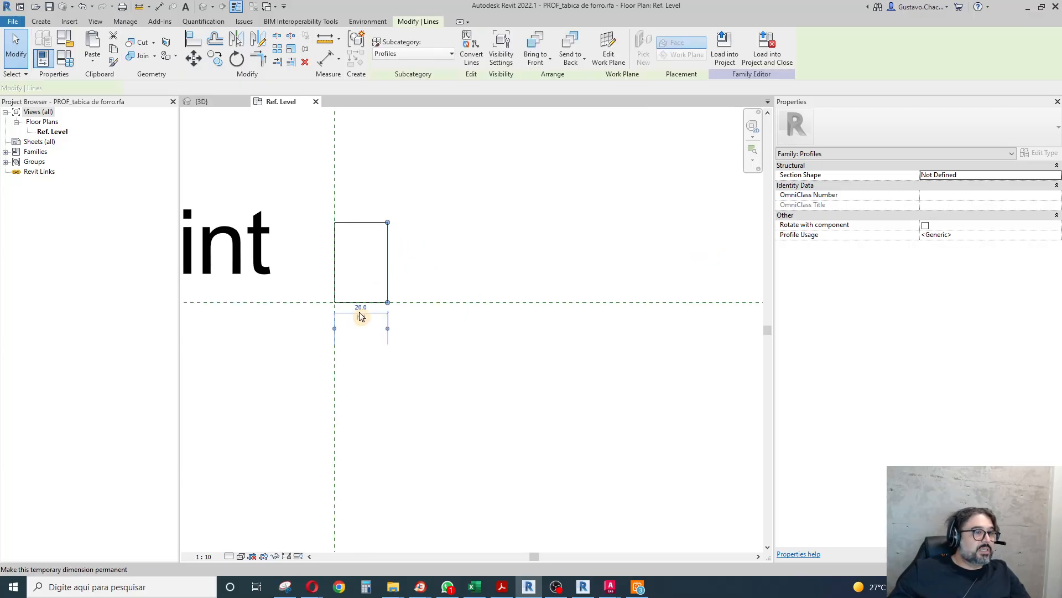
click(365, 312)
text(4.3cm)
key(Return)
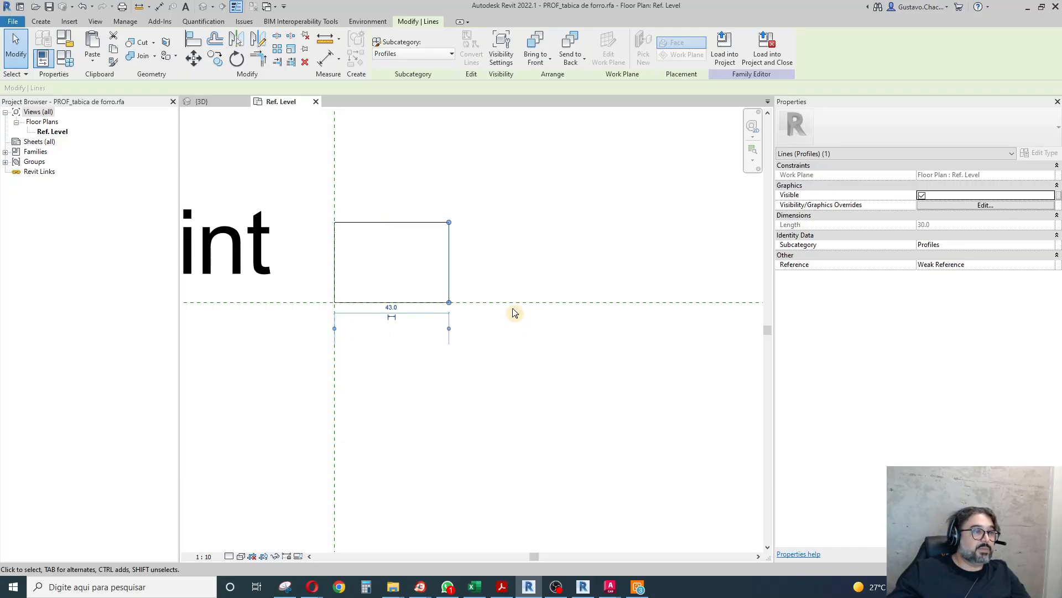
Set the profile rectangle's height to 4.8 cm by offsetting its upper line from the horizontal reference plane.
click(433, 222)
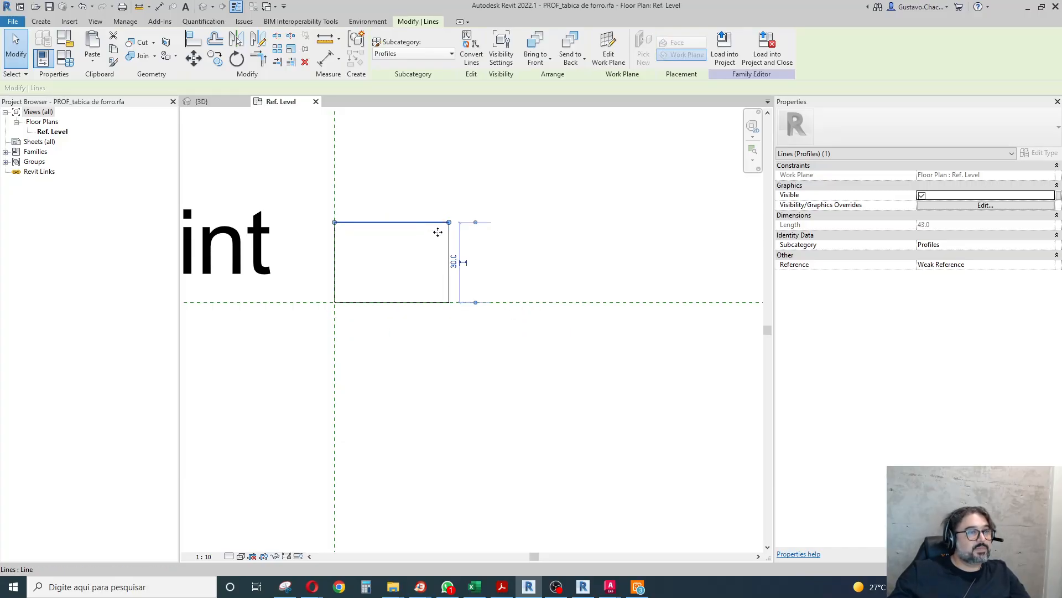
click(454, 262)
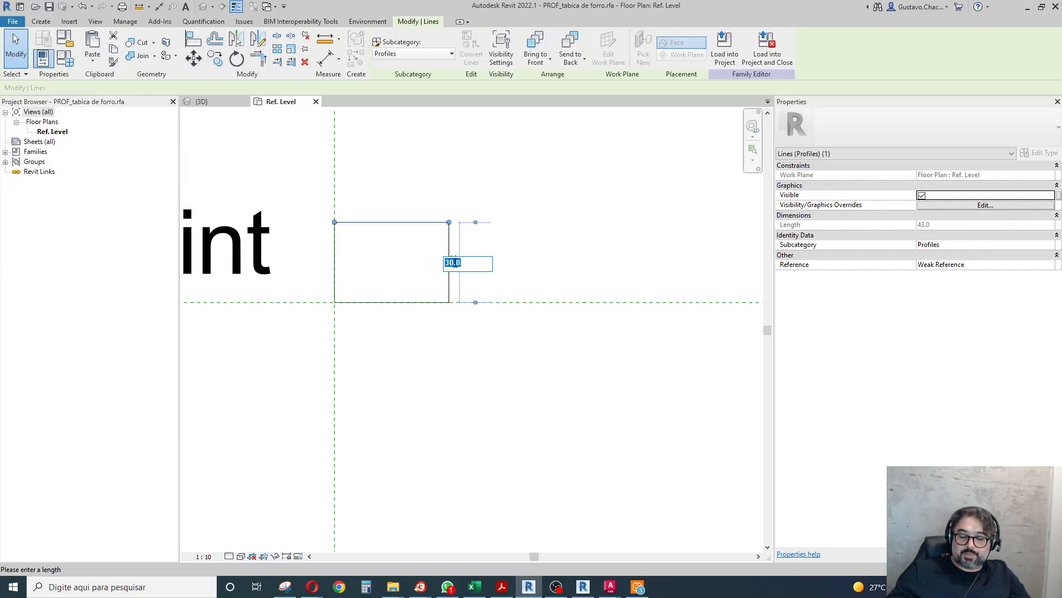
text(4.8c)
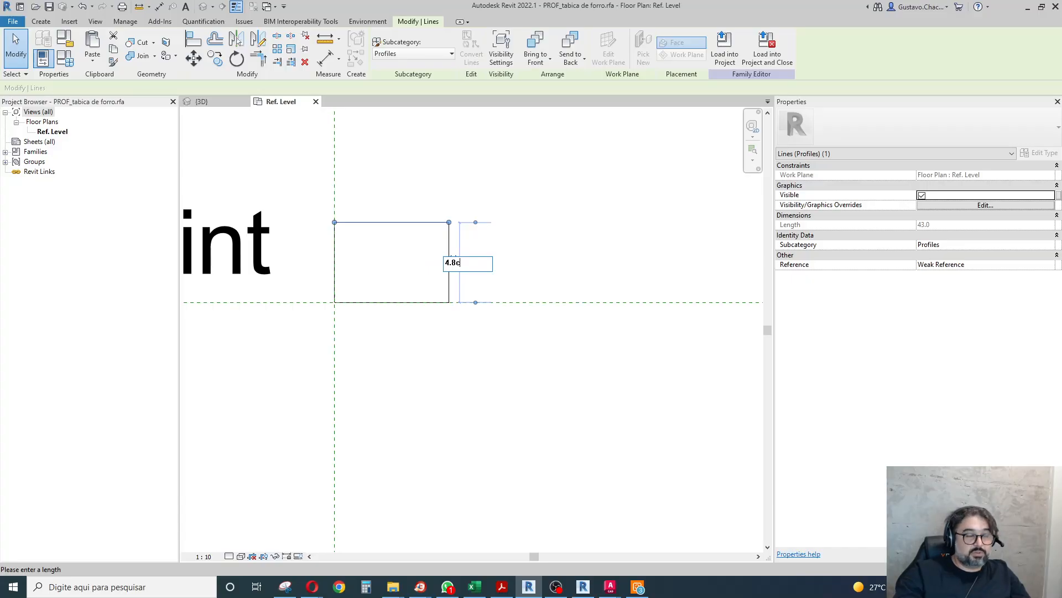
text(m)
key(Return)
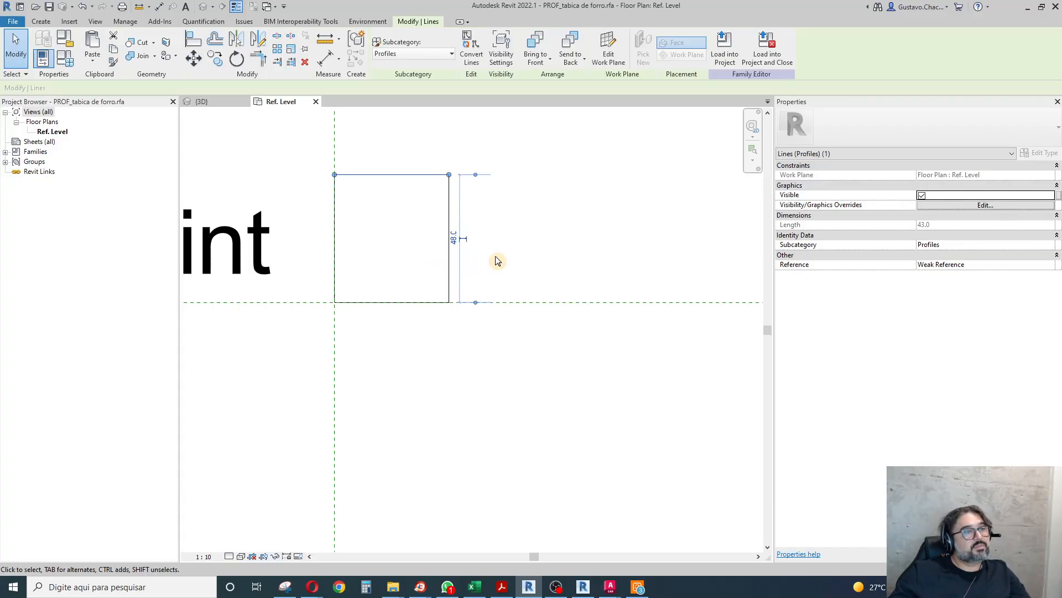
click(517, 261)
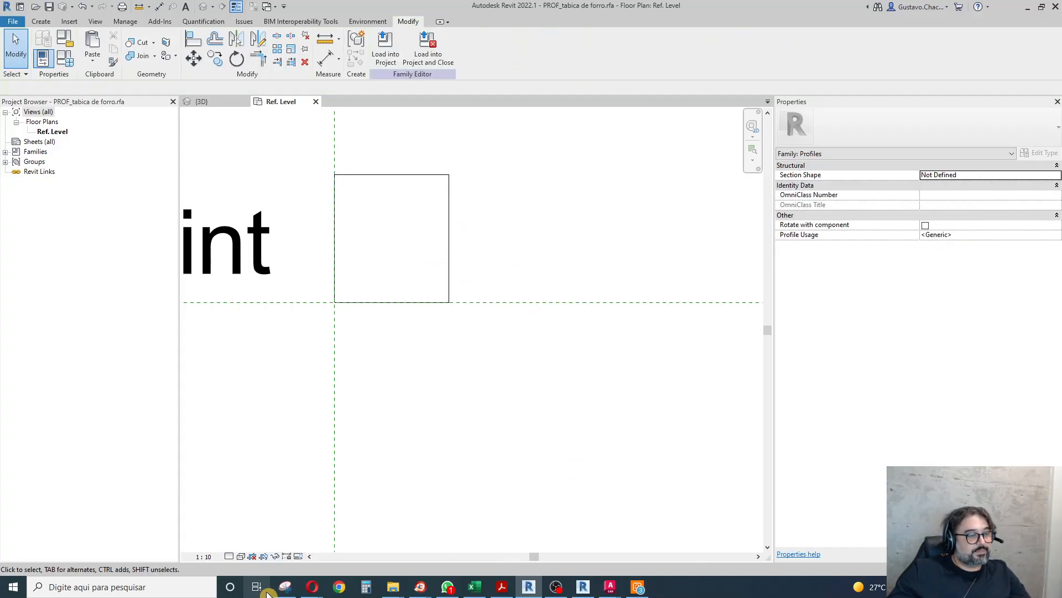
Check the tabica section drawing again and copy the rectangle's left vertical line 2.1 cm inward.
click(285, 587)
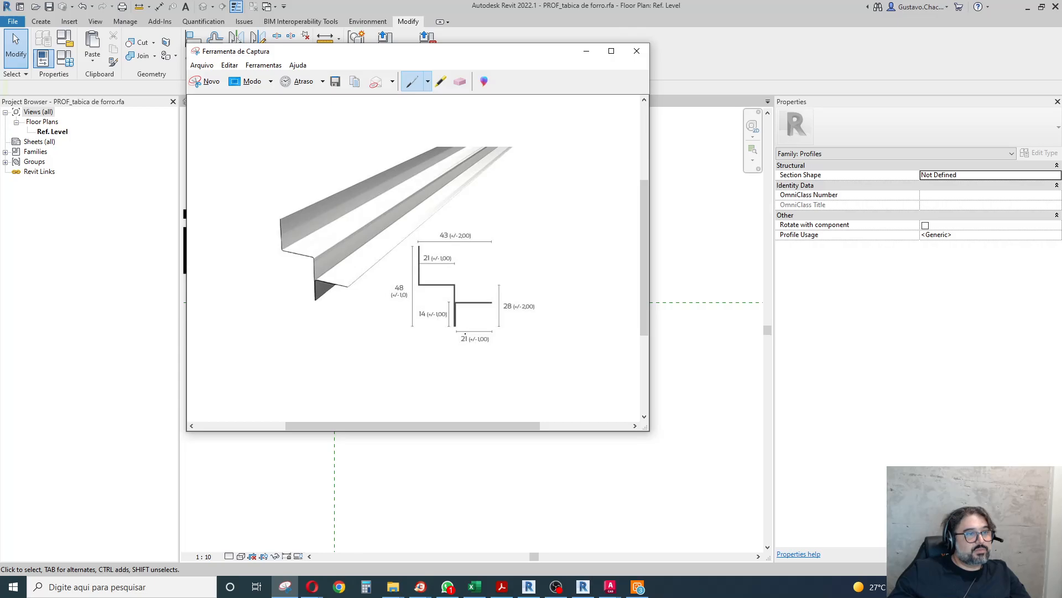
click(707, 230)
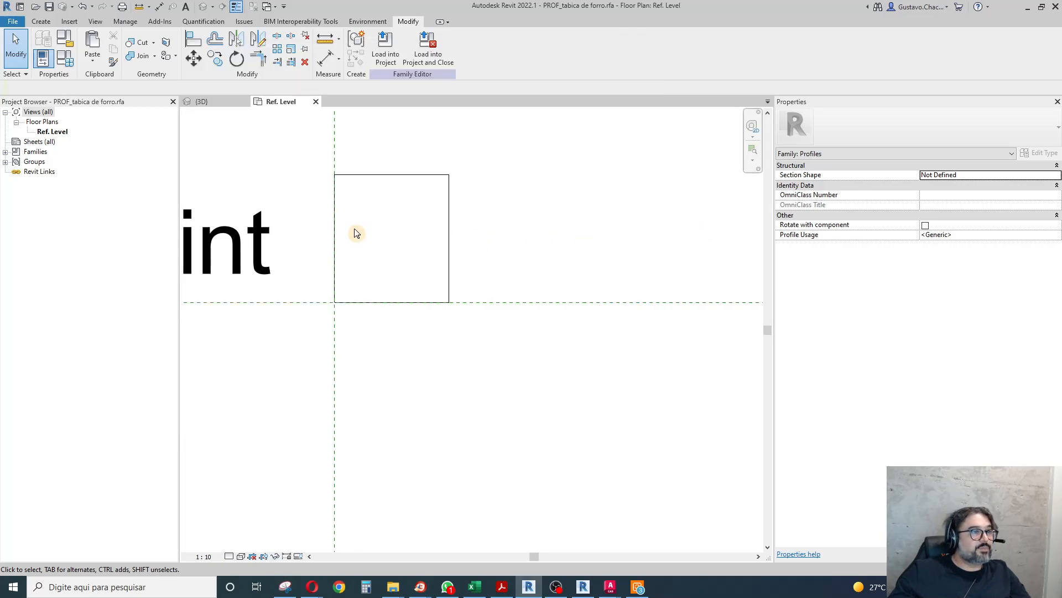
click(336, 233)
key(c)
key(o)
click(375, 423)
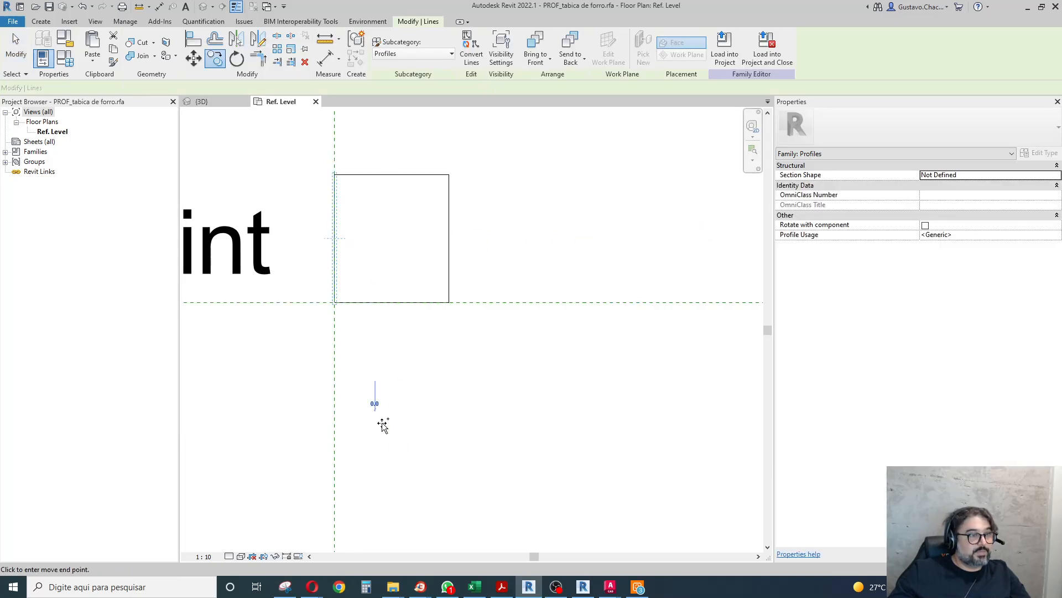
text(2)
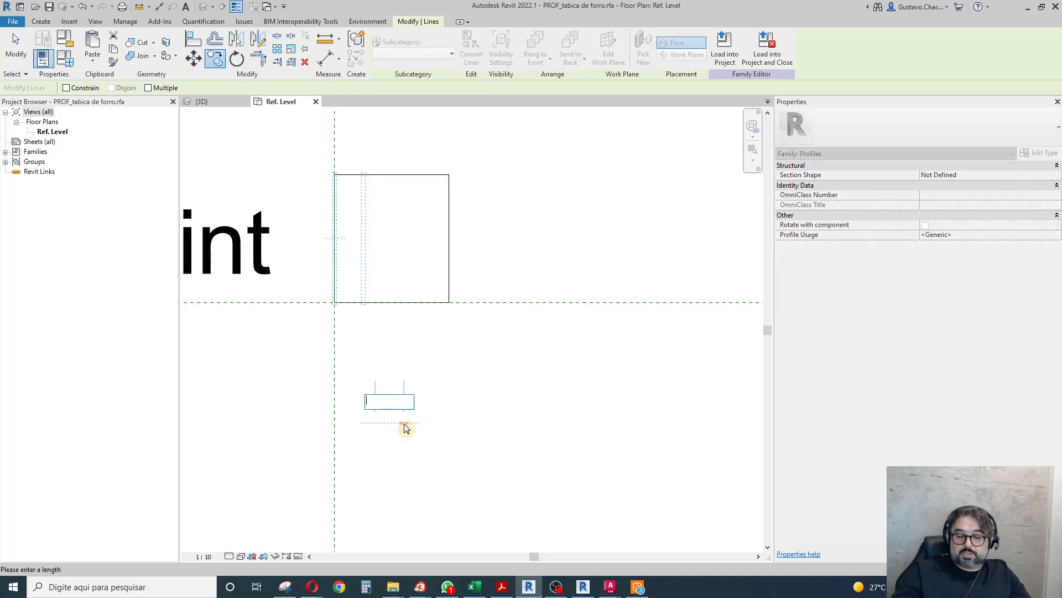
text(.1cm)
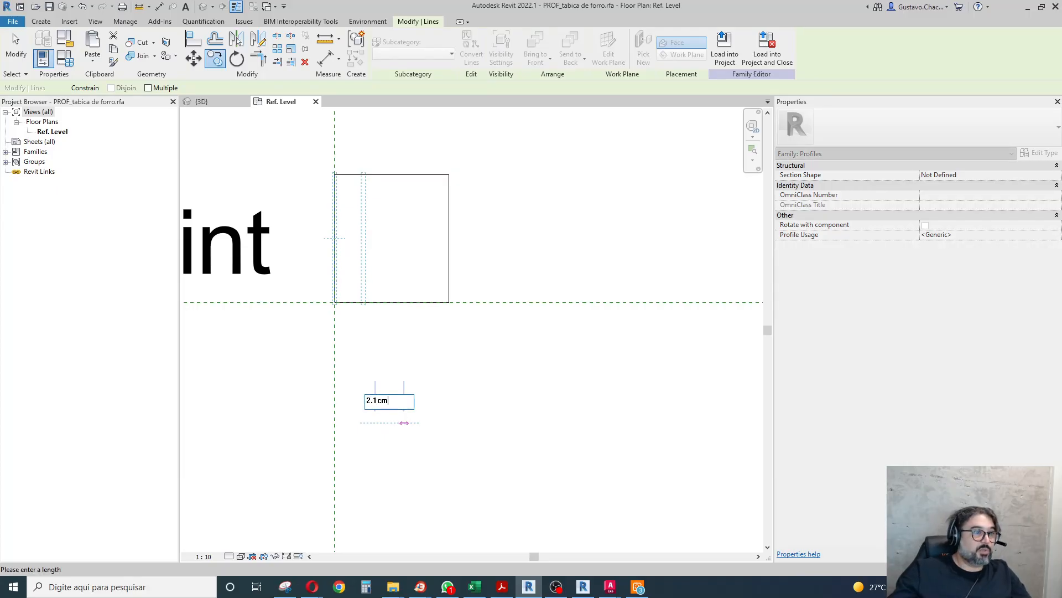
key(Return)
Copy the rectangle's right vertical line 2.1 cm inward, towards the middle of the profile.
click(449, 270)
key(c)
key(o)
click(530, 390)
text(2.1cm)
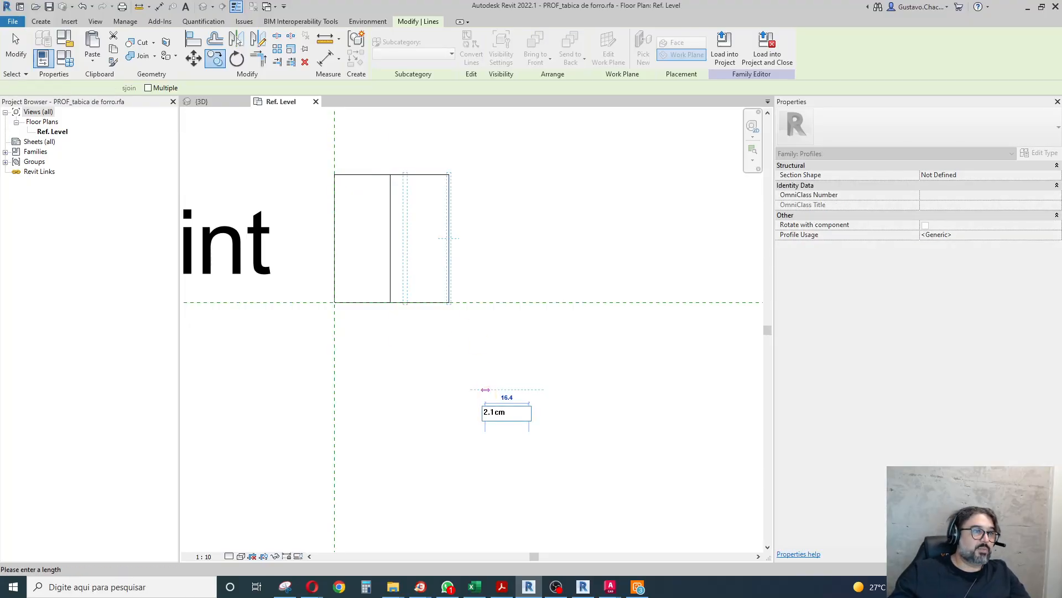
key(Return)
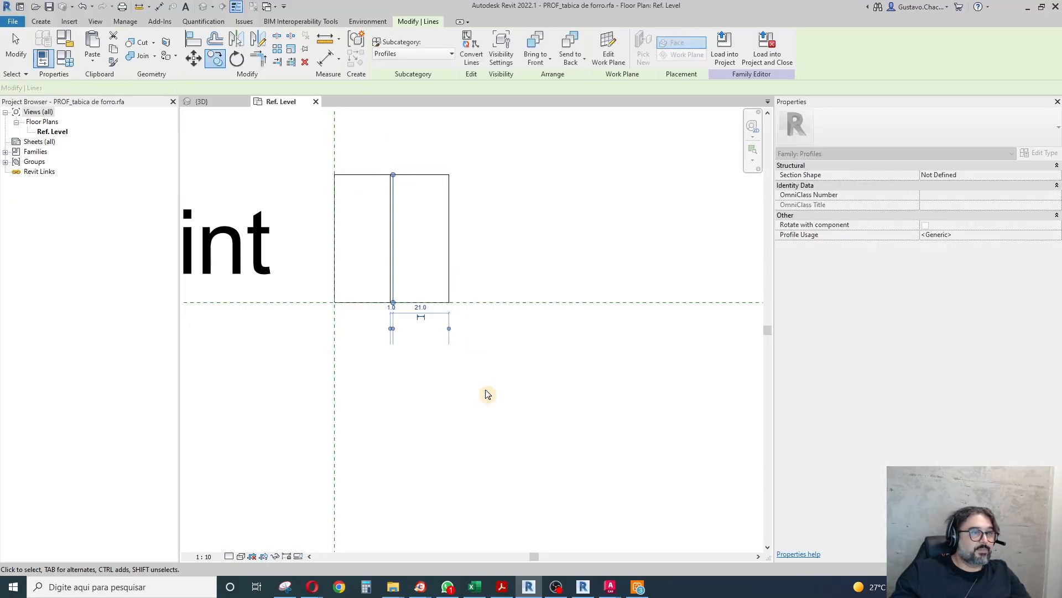
Check the captured tabica section drawing again and copy the profile rectangle's bottom line 1.4 cm upward.
key(Escape)
key(Escape)
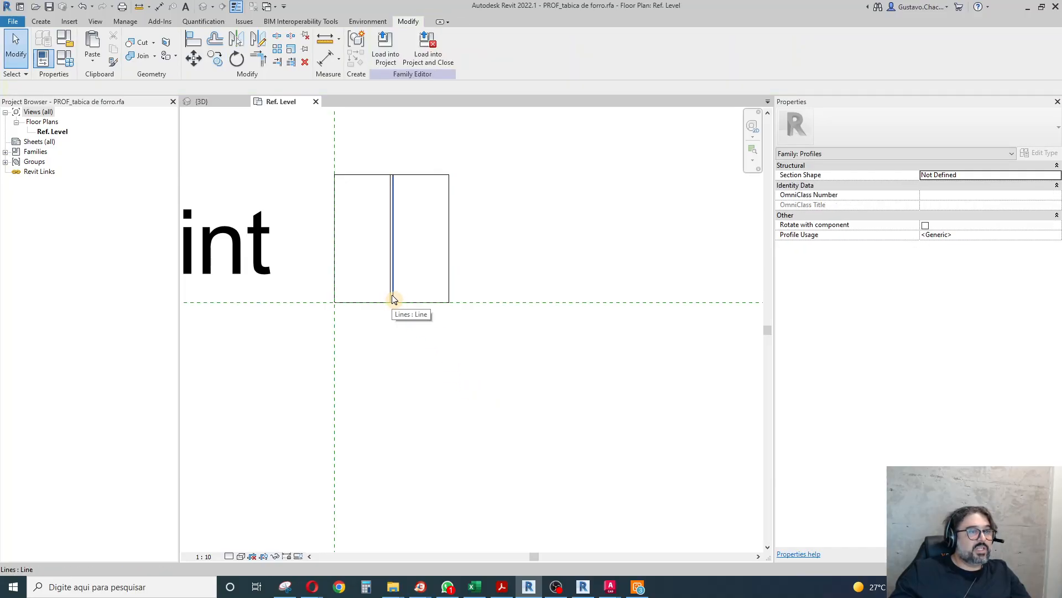
scroll(361, 180, up, 3)
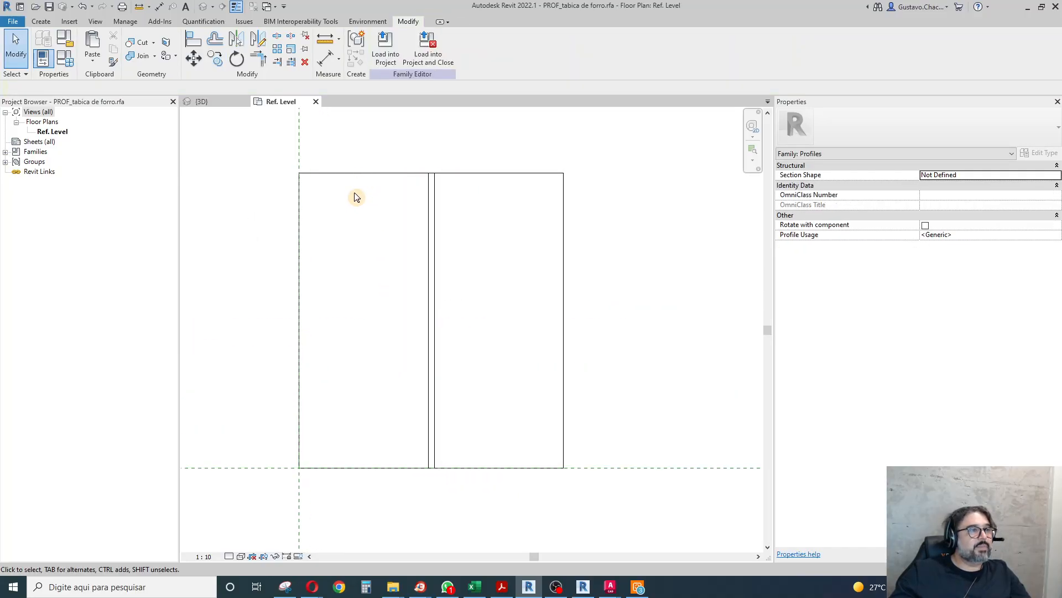
scroll(344, 344, down, 1)
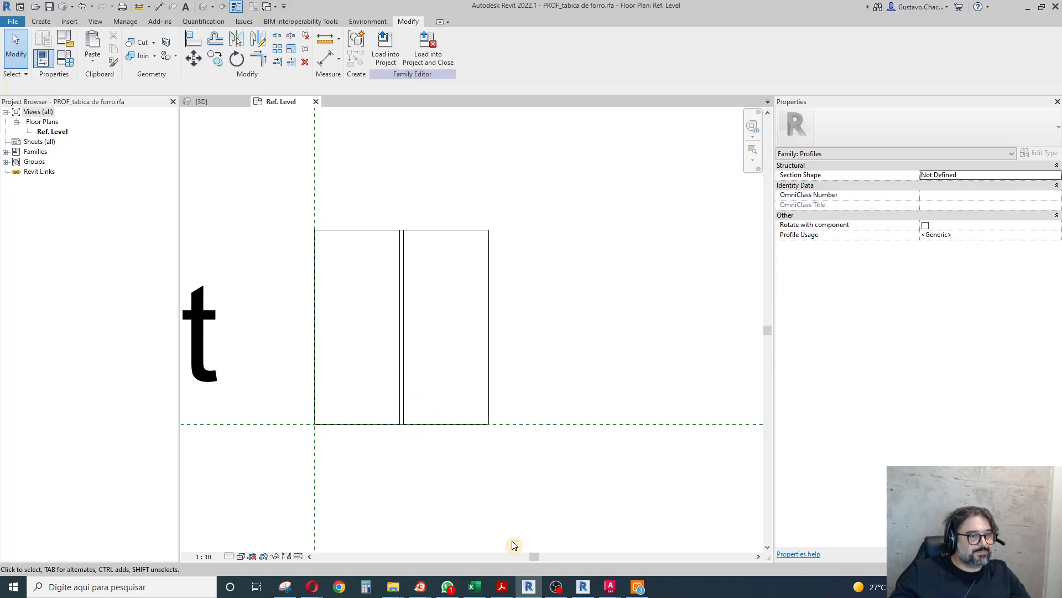
click(285, 586)
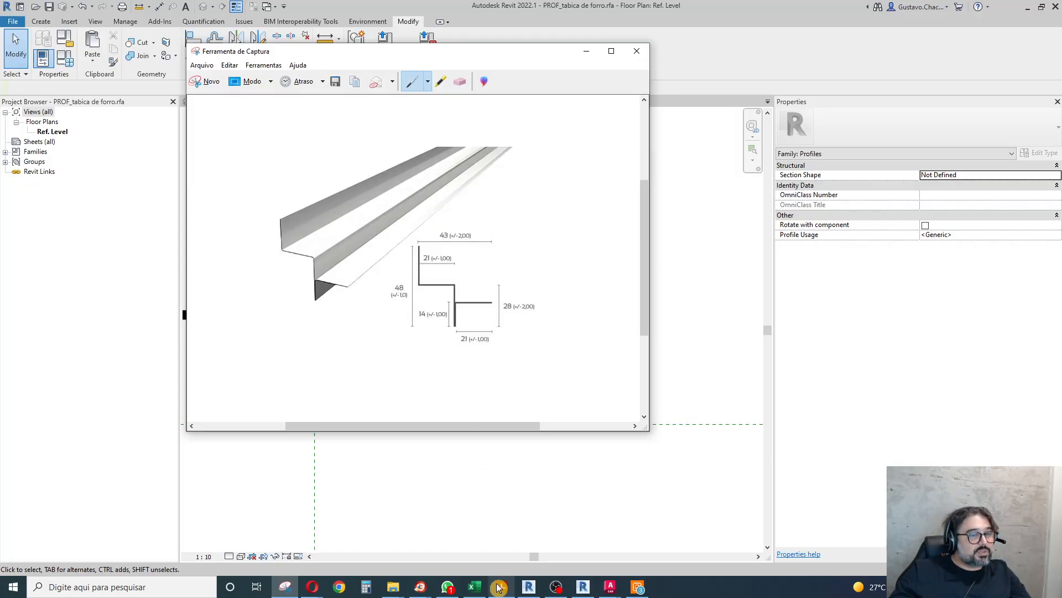
click(486, 523)
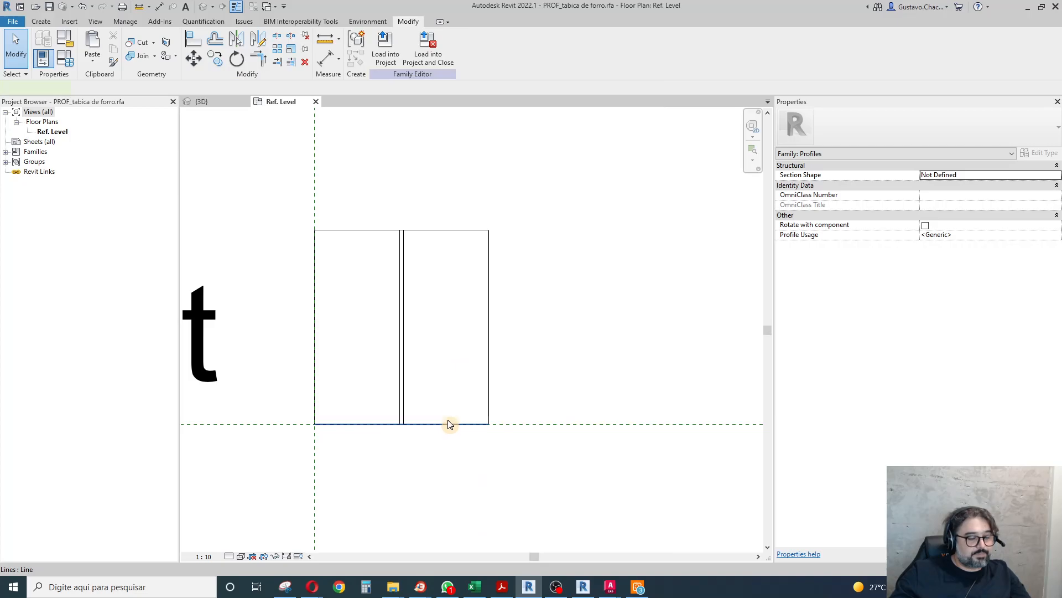
click(449, 423)
key(c)
key(o)
click(447, 414)
text(1.4cm)
key(Return)
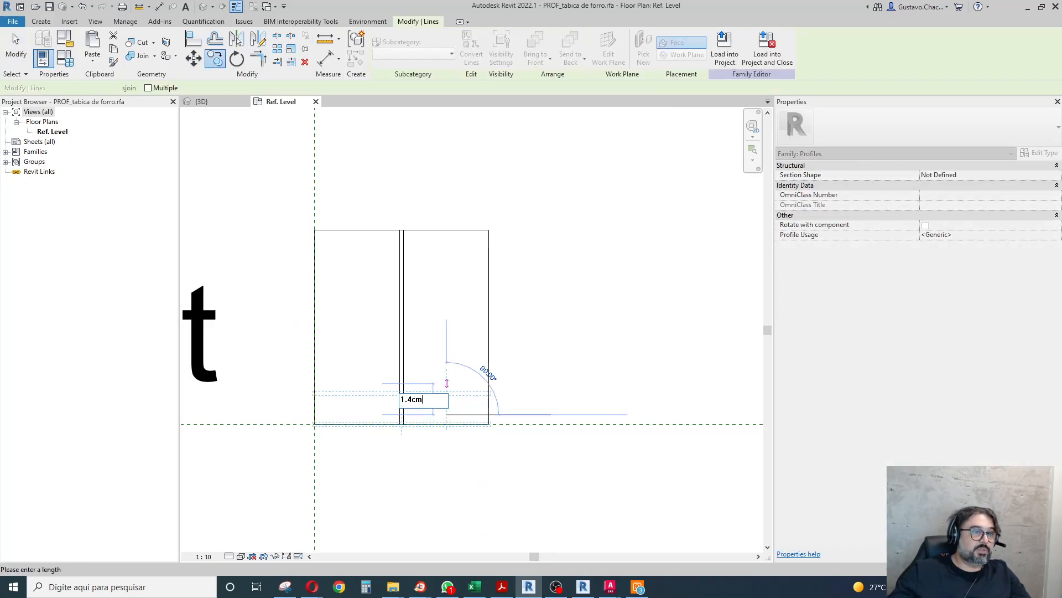
Trim the copied horizontal line, inner right vertical, bottom line and right side to cut out the rectangle's lower right corner.
click(257, 58)
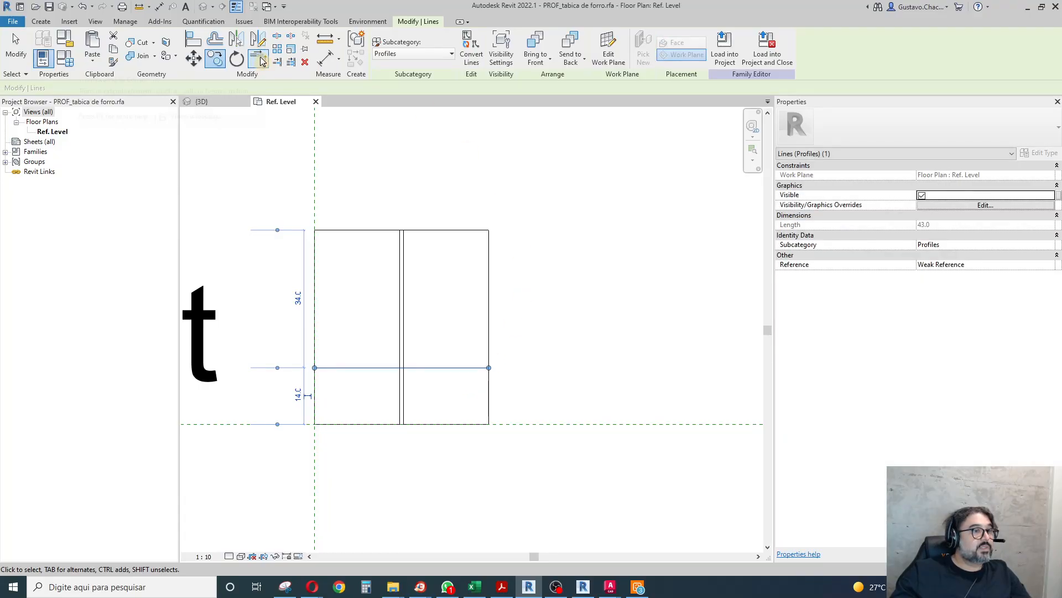
click(404, 382)
click(415, 368)
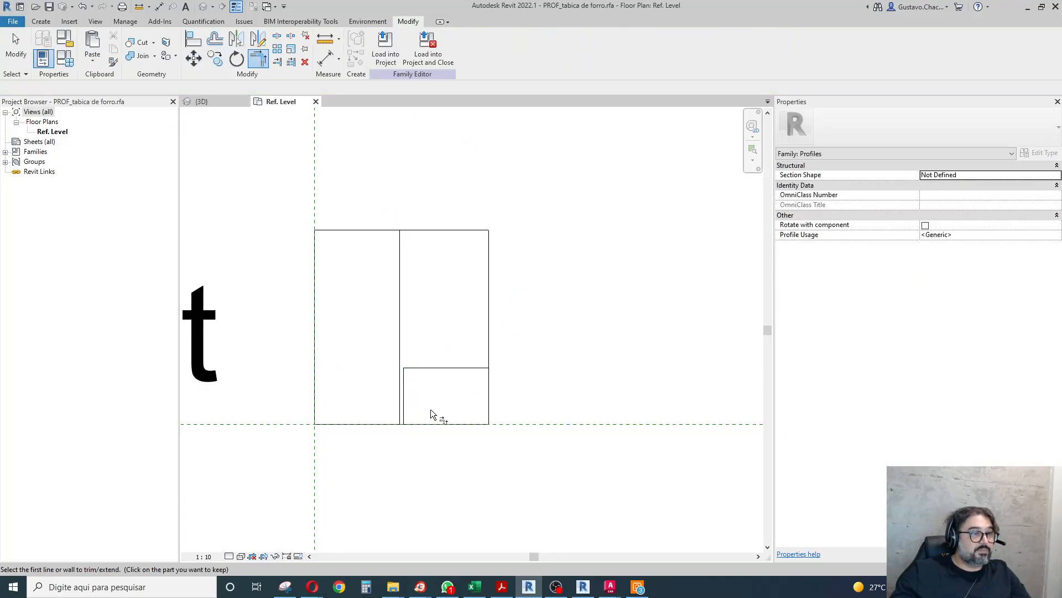
click(404, 417)
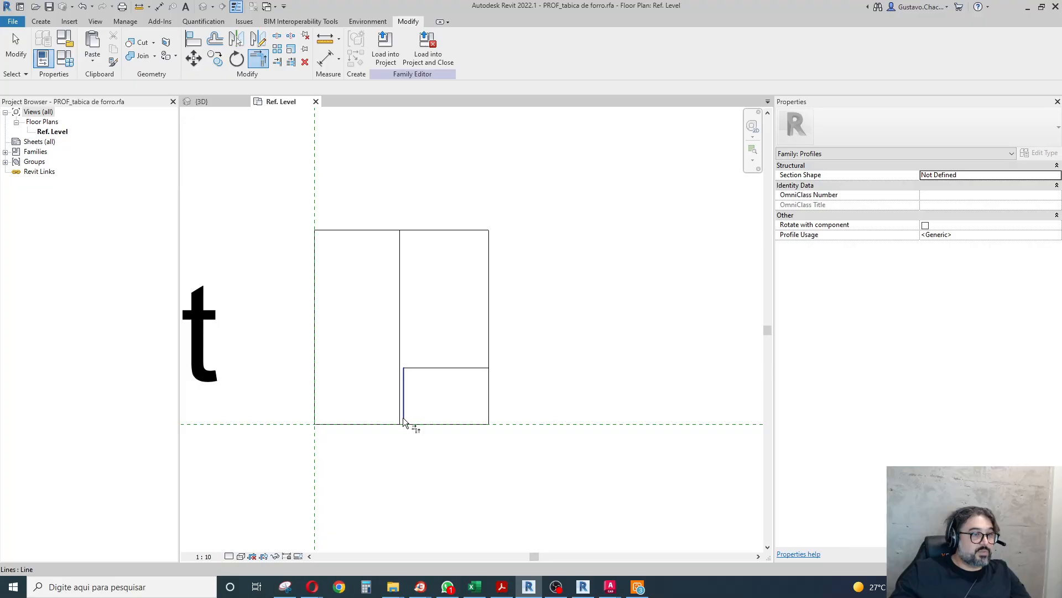
click(396, 425)
click(486, 368)
click(489, 360)
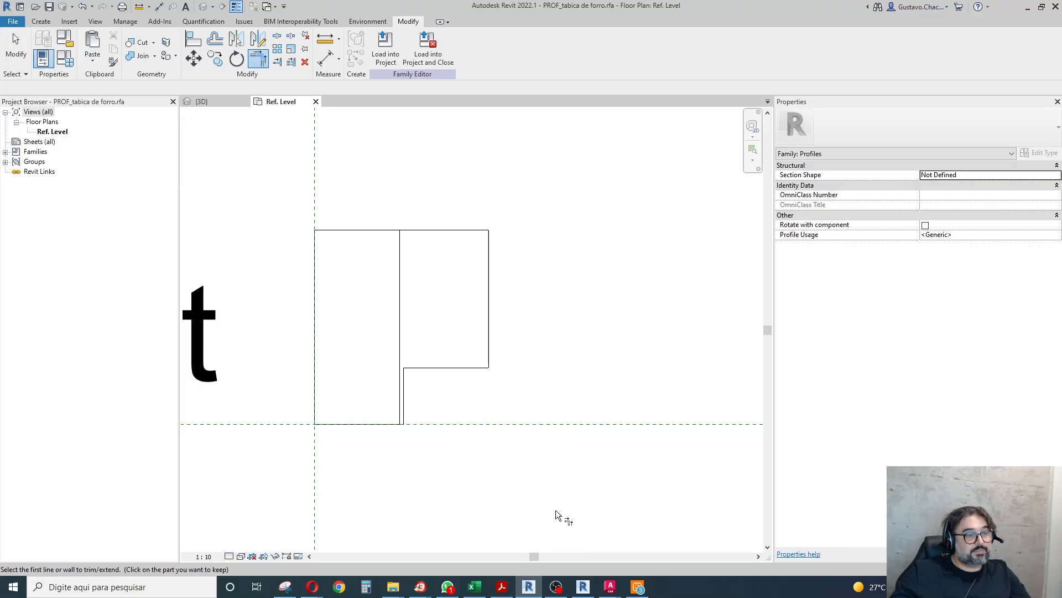
Check the tabica section drawing for the lower height and copy the profile's bottom line 28 mm upward.
click(285, 587)
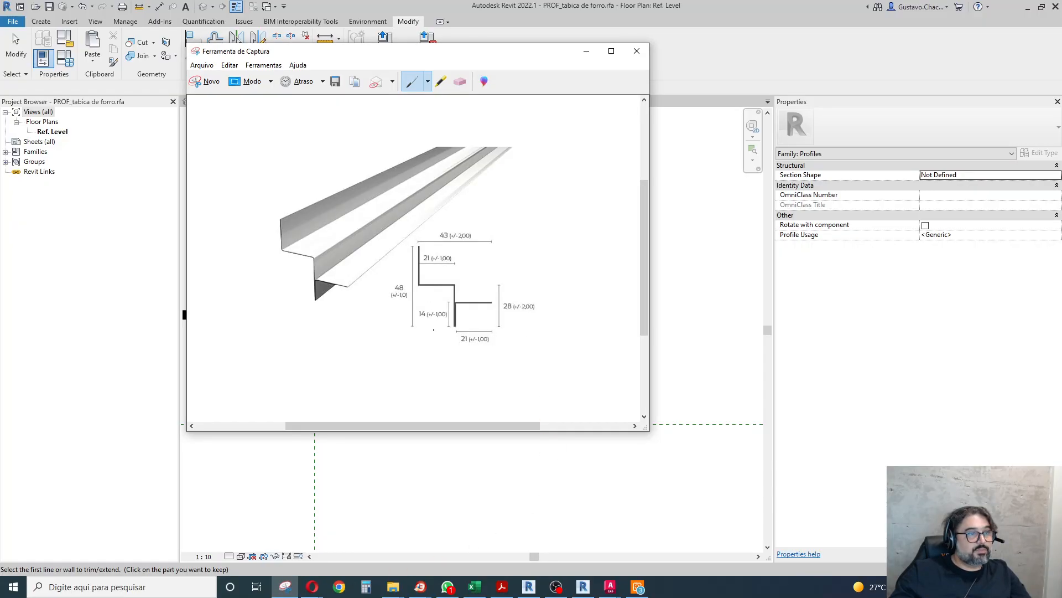
click(433, 557)
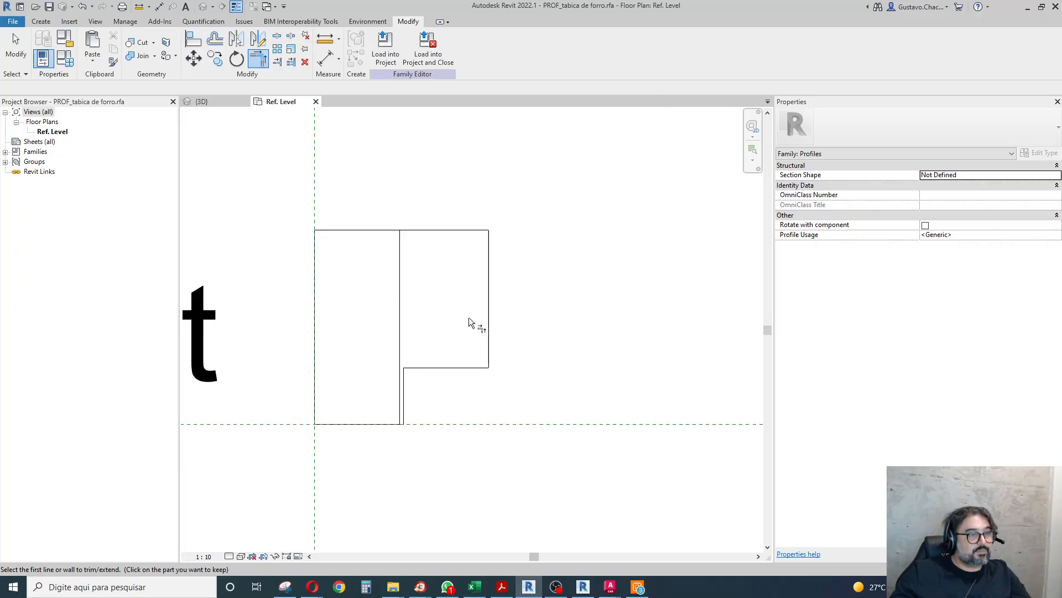
click(15, 48)
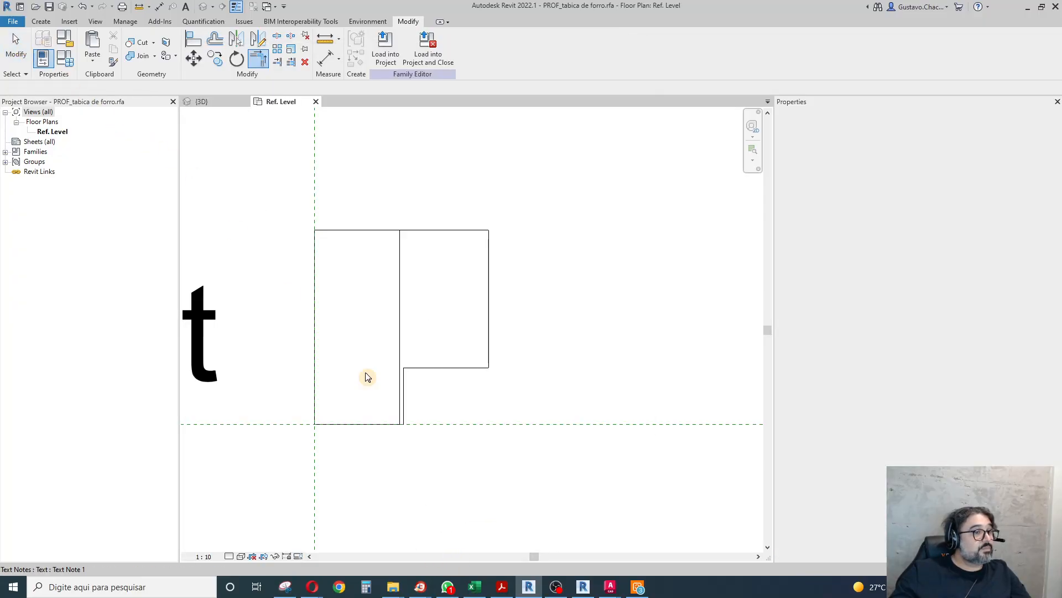
click(390, 425)
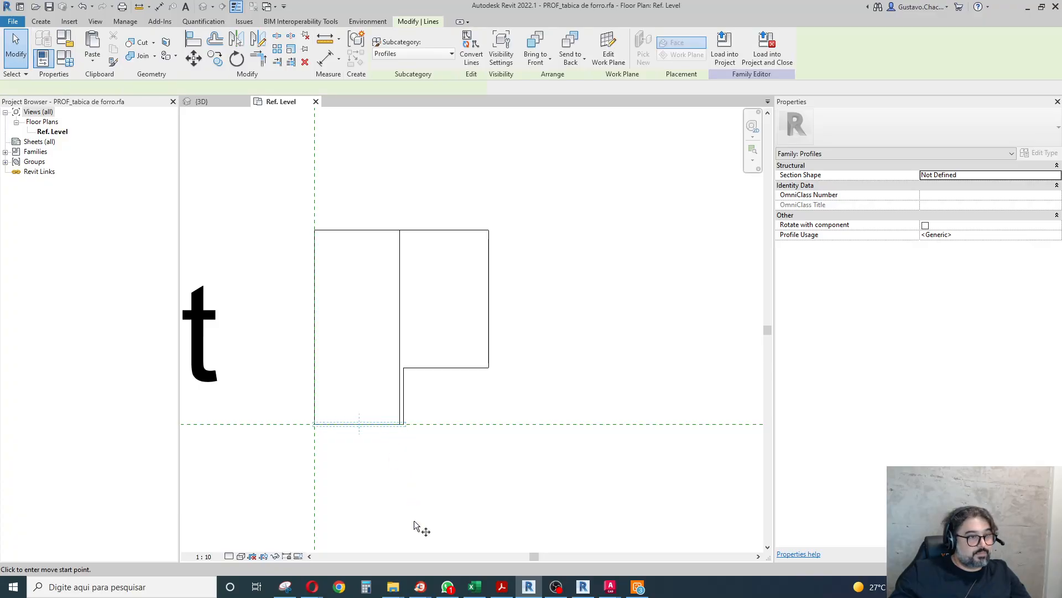
key(r)
key(o)
text(2)
key(Return)
key(Escape)
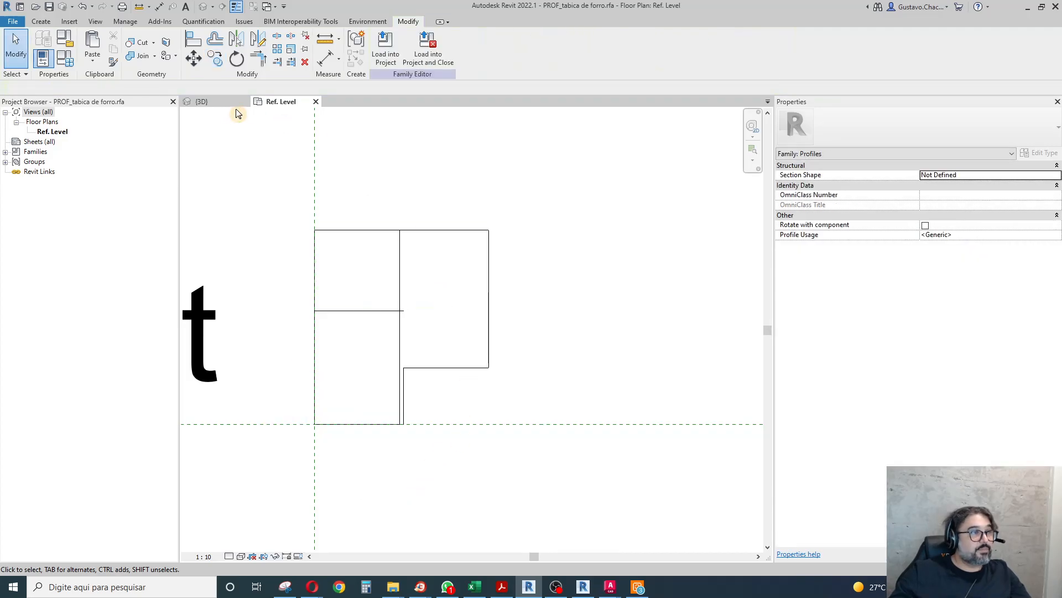
Trim the new horizontal line, inner vertical and left side to cut out the lower left corner, leaving a narrow bottom edge.
click(258, 58)
click(399, 321)
click(383, 311)
click(342, 311)
click(314, 293)
scroll(403, 426, up, 5)
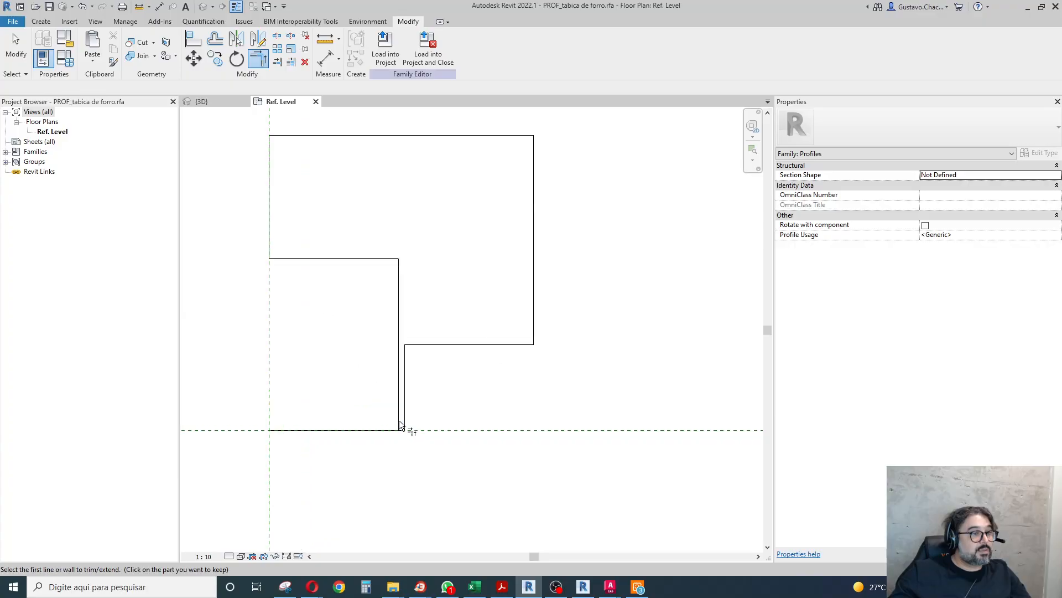
click(403, 441)
scroll(439, 489, down, 4)
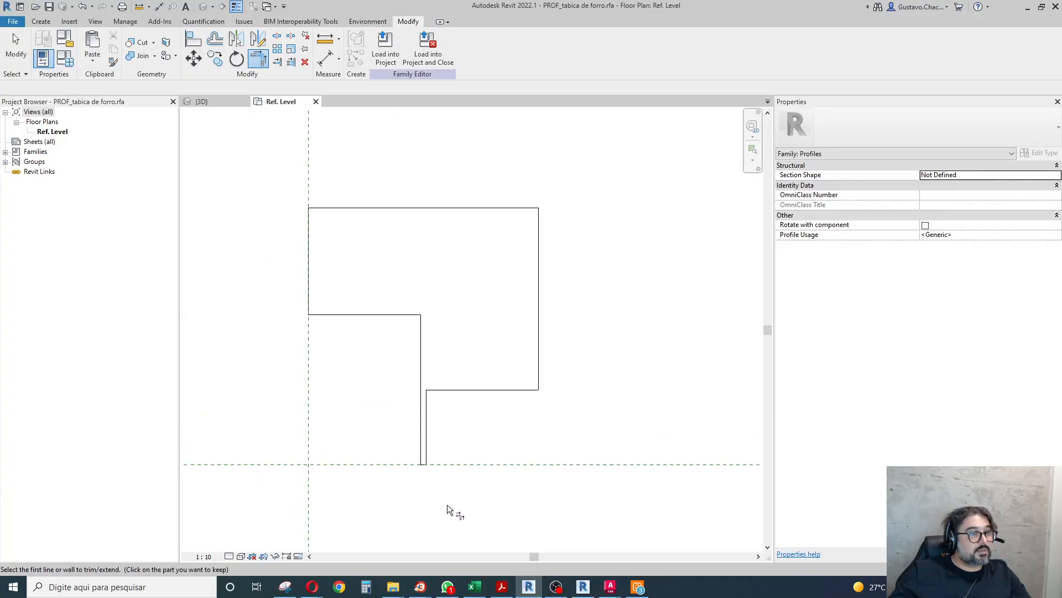
Check the section drawing and offset copies of the left edge, both stepped horizontals and the central vertical 0.5 mm inward.
click(286, 586)
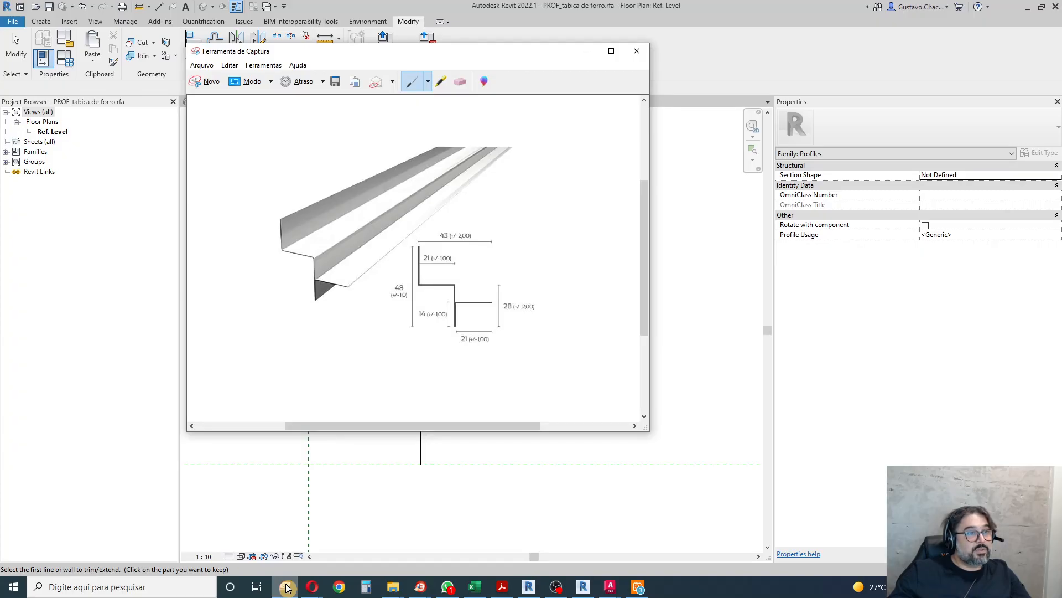
click(480, 493)
scroll(389, 325, up, 3)
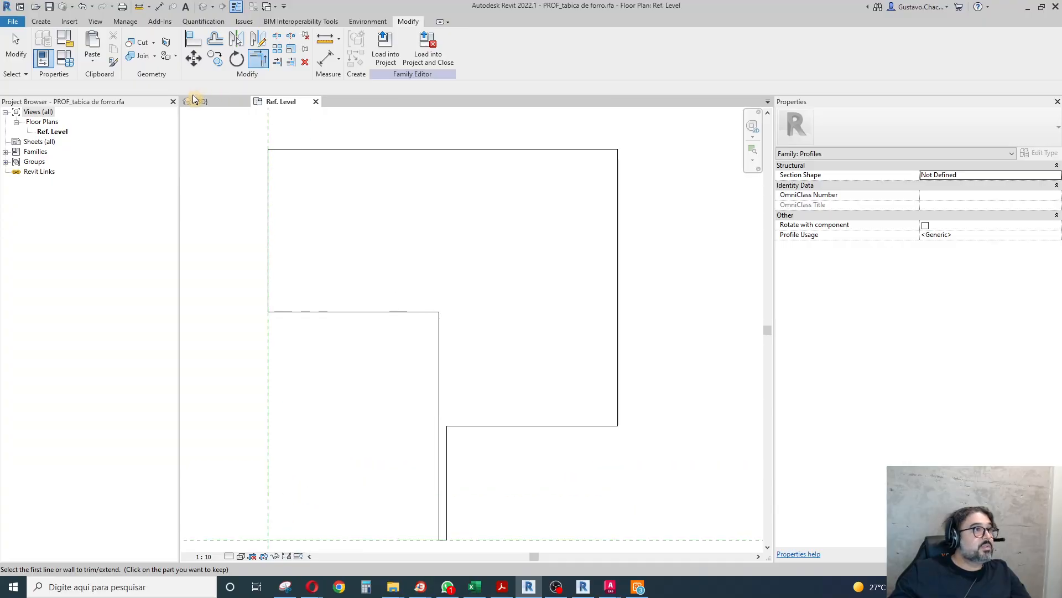
click(215, 41)
click(83, 89)
text(0.)
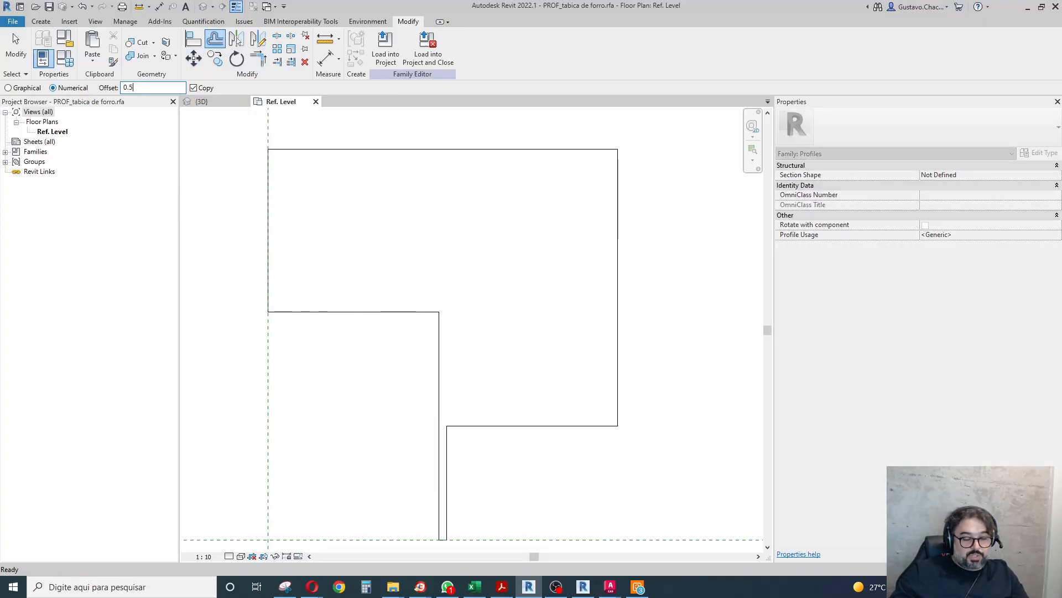
text(5)
key(BackSpace)
text(005m)
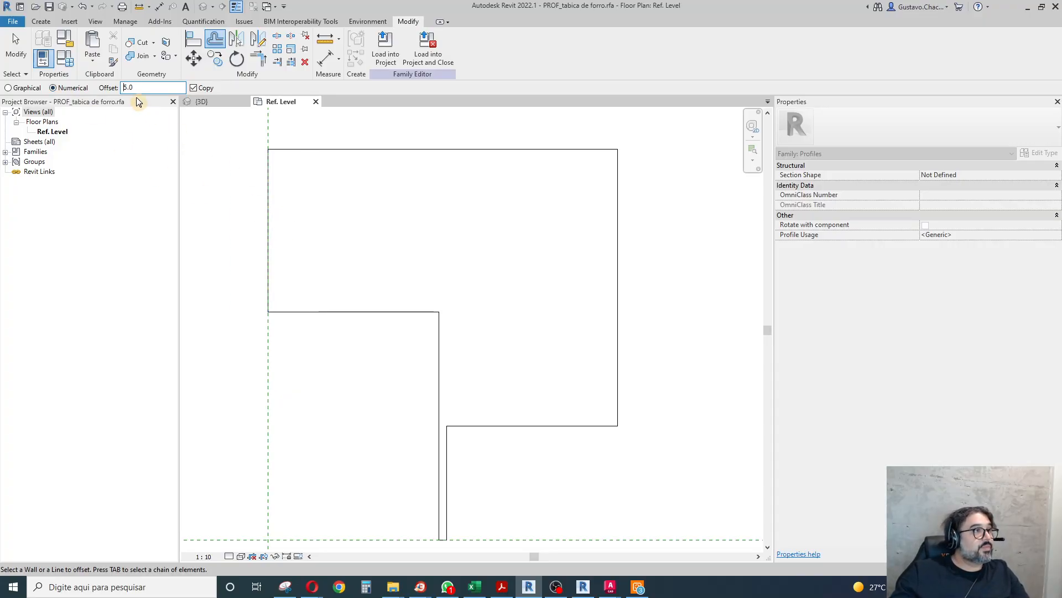
double_click(125, 87)
text(0.5mm)
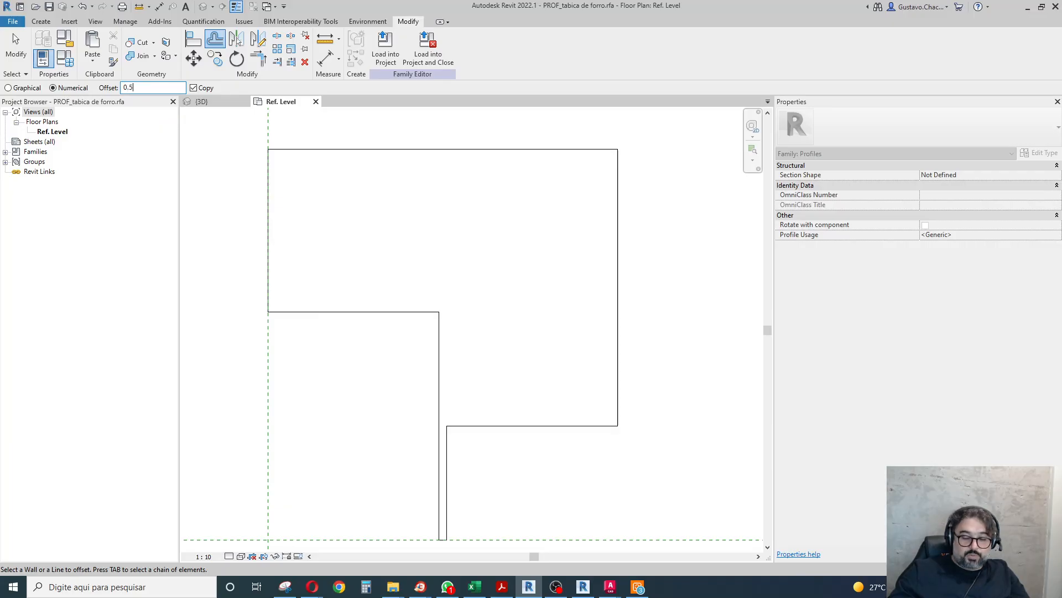
click(270, 189)
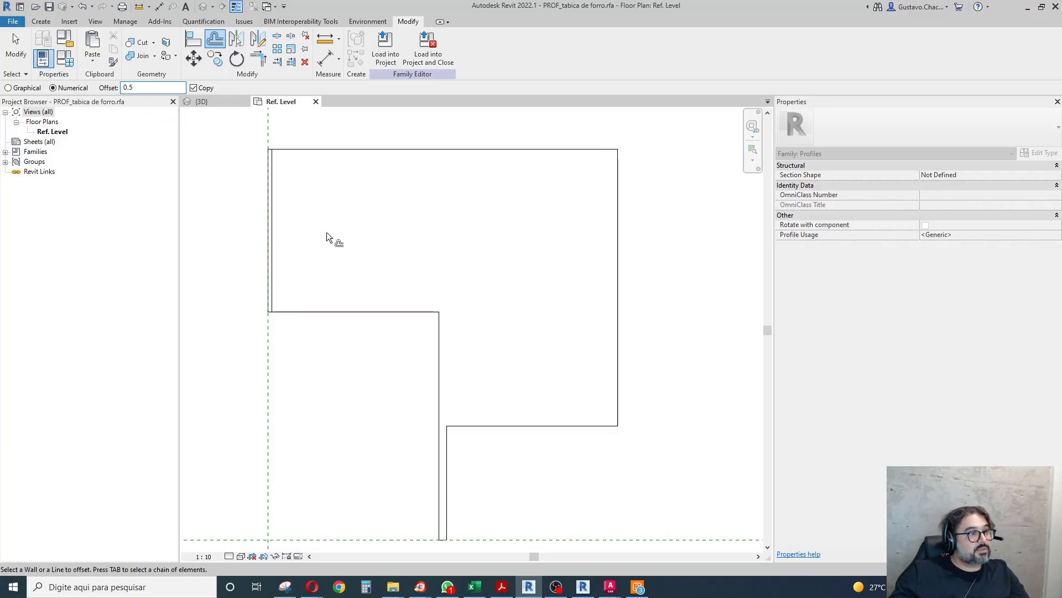
click(373, 311)
click(439, 335)
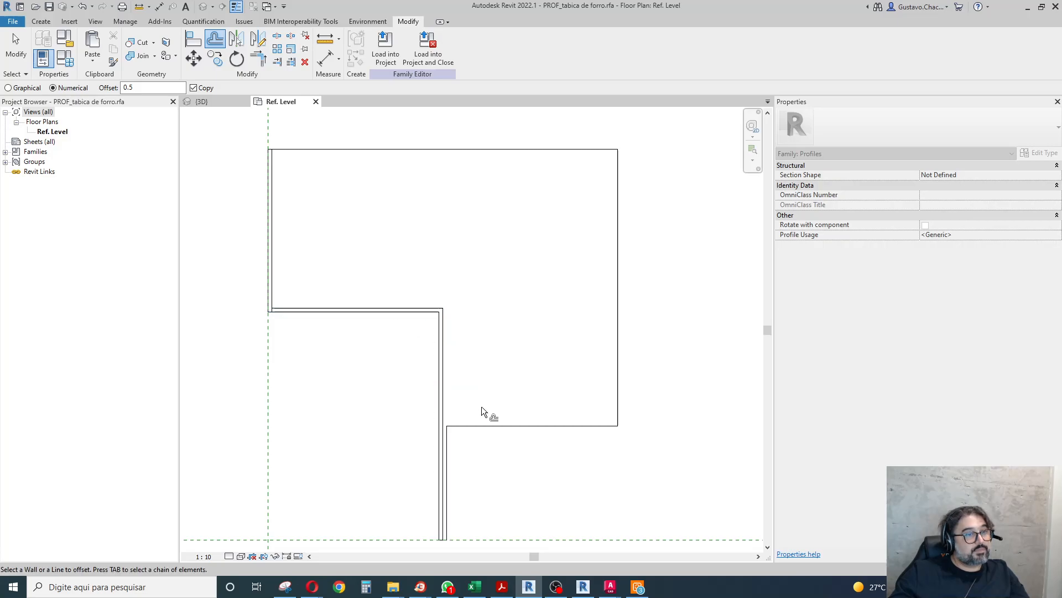
click(512, 399)
Trim the right flange's free end and join its offset line to the central vertical's offset line.
click(260, 58)
scroll(628, 447, up, 2)
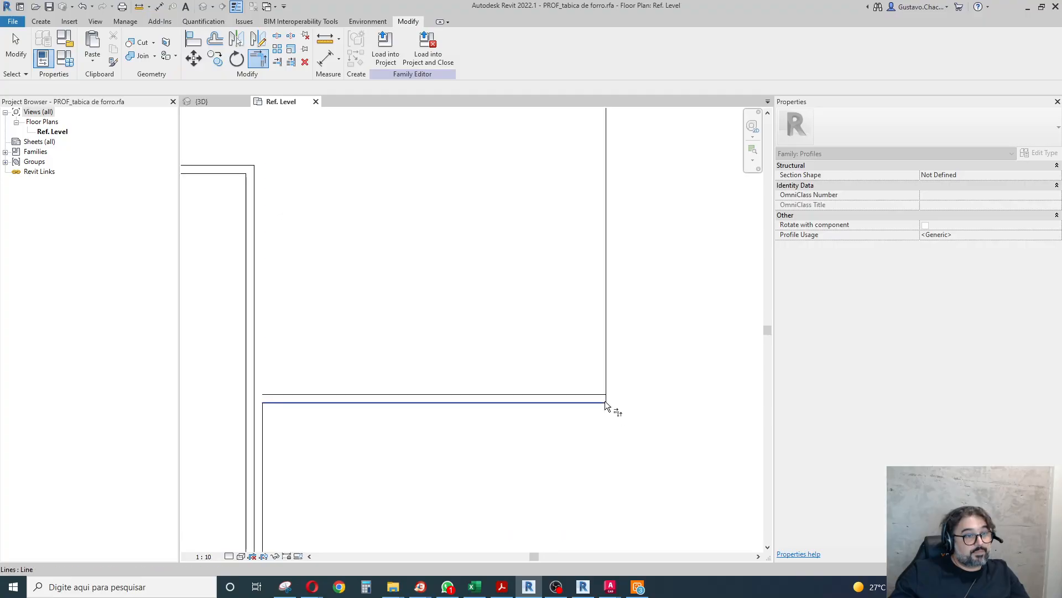
click(607, 400)
click(604, 395)
click(323, 394)
click(254, 378)
Trim the remaining line ends, including the top of the upper left leg, to close the thin stepped profile outline.
scroll(449, 430, down, 2)
scroll(397, 334, down, 4)
scroll(322, 312, up, 5)
click(335, 315)
click(330, 305)
scroll(386, 353, down, 2)
scroll(351, 227, up, 5)
click(355, 235)
click(361, 247)
key(Escape)
scroll(430, 240, down, 3)
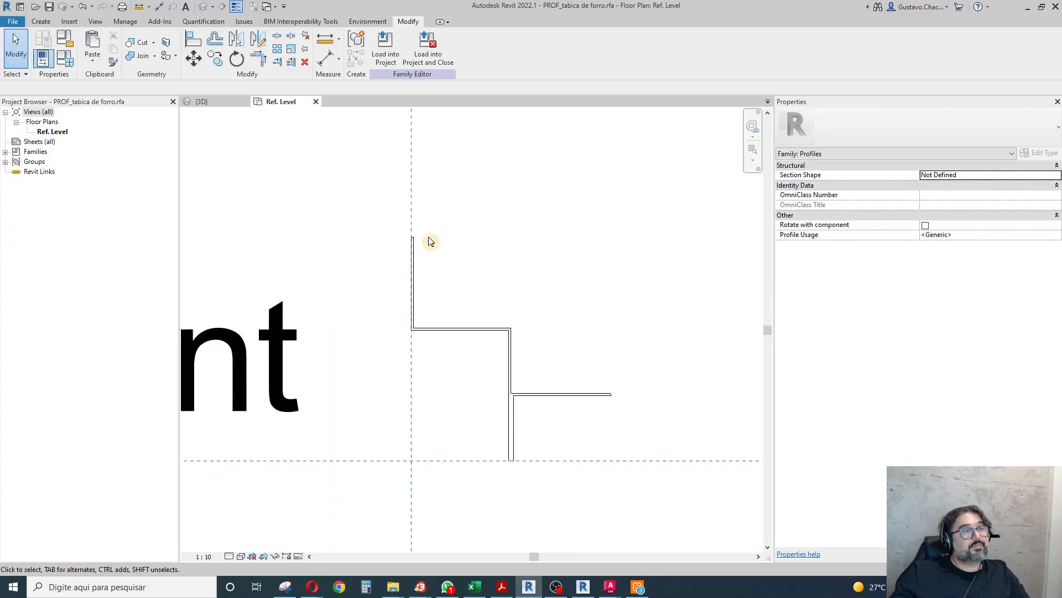
Measure the lower leg's height from the horizontal reference plane to the underside of the right flange.
scroll(603, 449, up, 3)
click(326, 38)
click(466, 468)
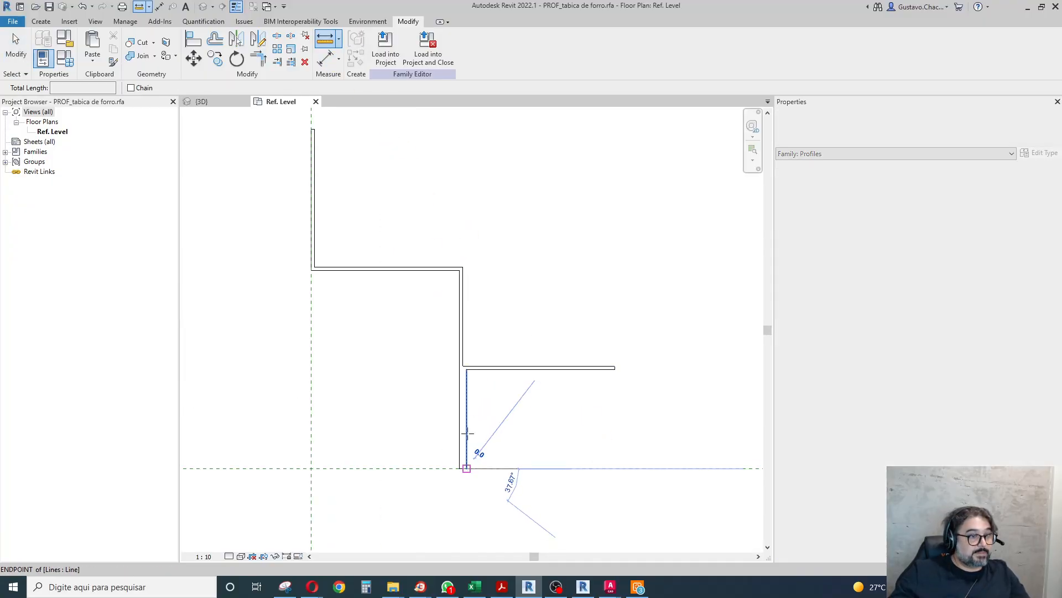
click(467, 369)
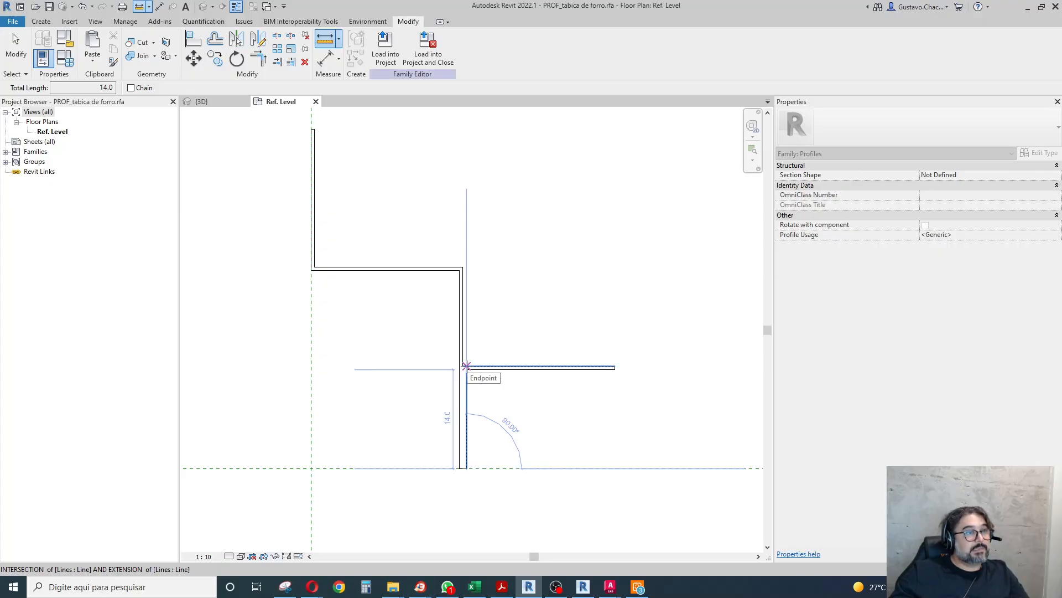
key(Escape)
key(Escape)
scroll(433, 333, down, 4)
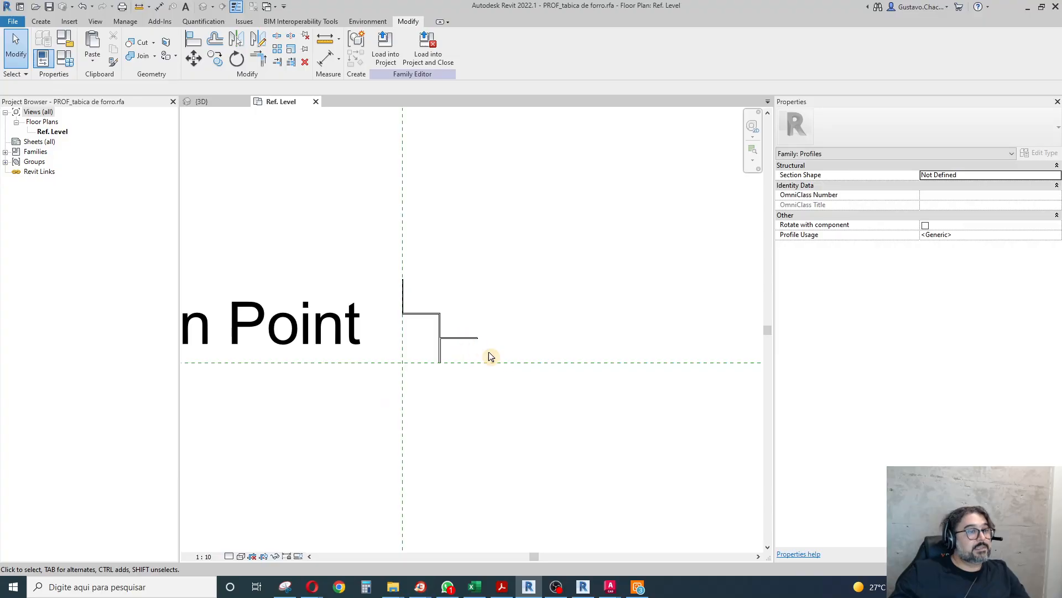
Save the tabica profile family and try to load it into the house project, choosing to delete the problem type.
click(50, 9)
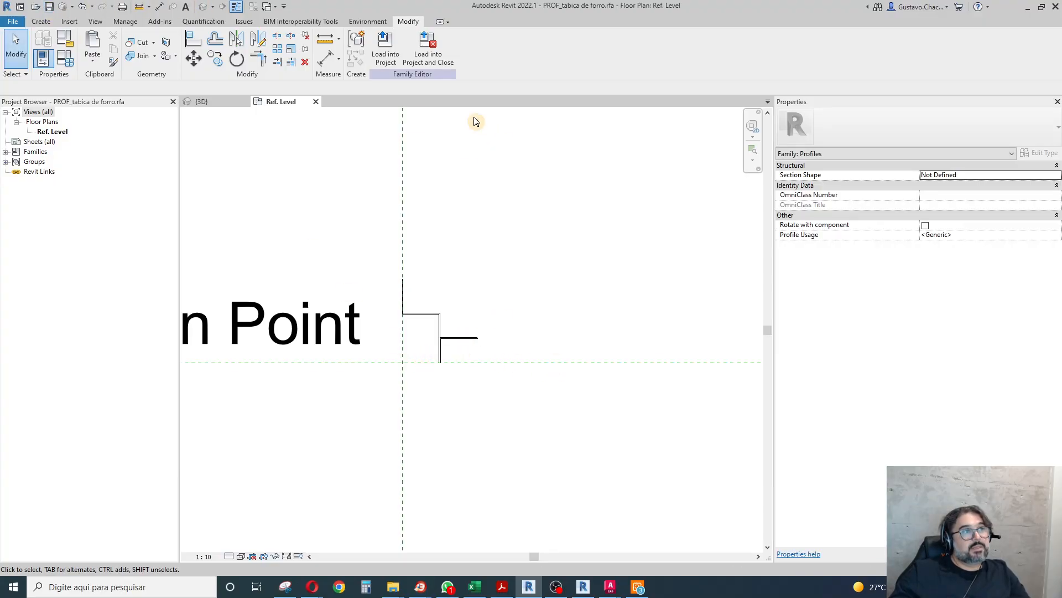
click(386, 49)
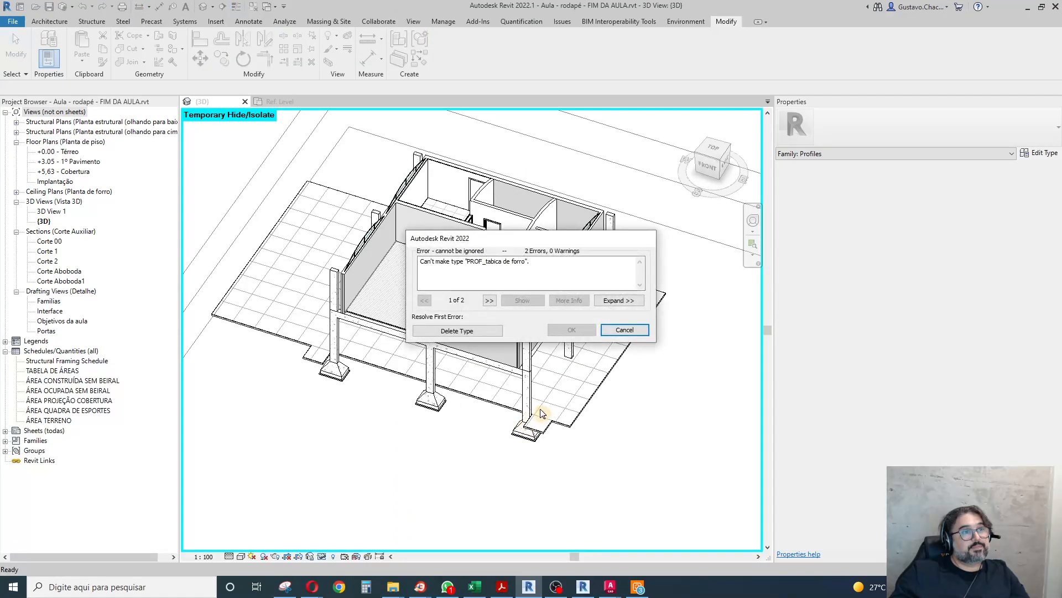
click(483, 333)
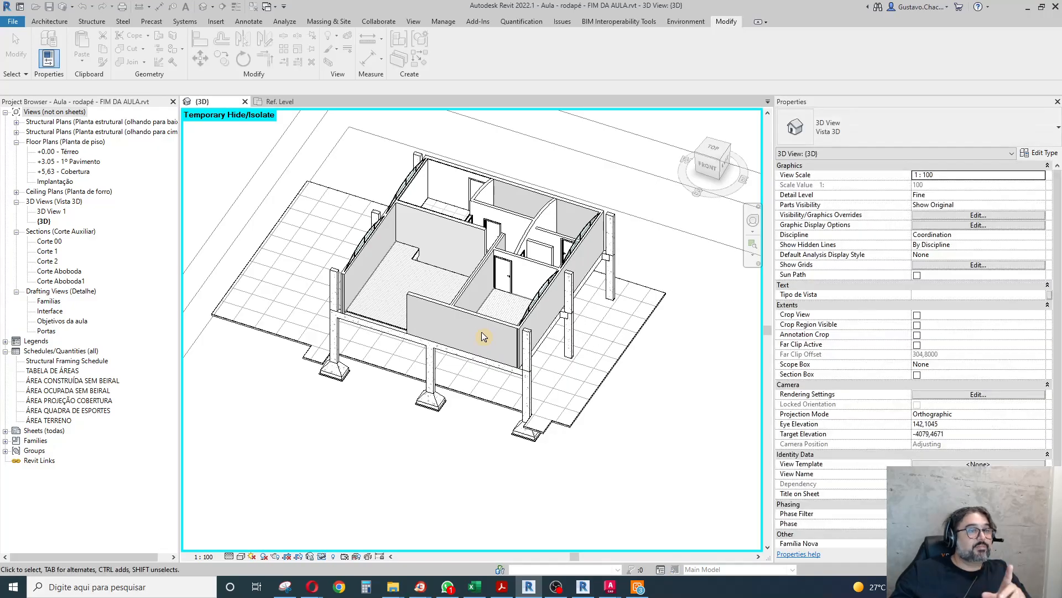
Return to the profile family and set the right flange's thickness to 1 mm by moving its upper line.
click(280, 101)
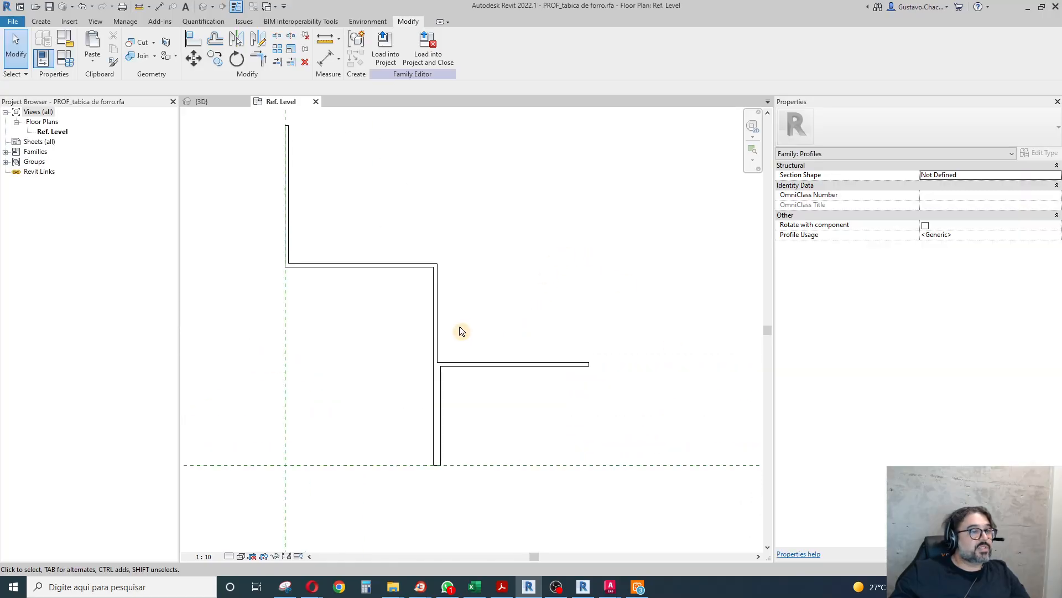
click(481, 363)
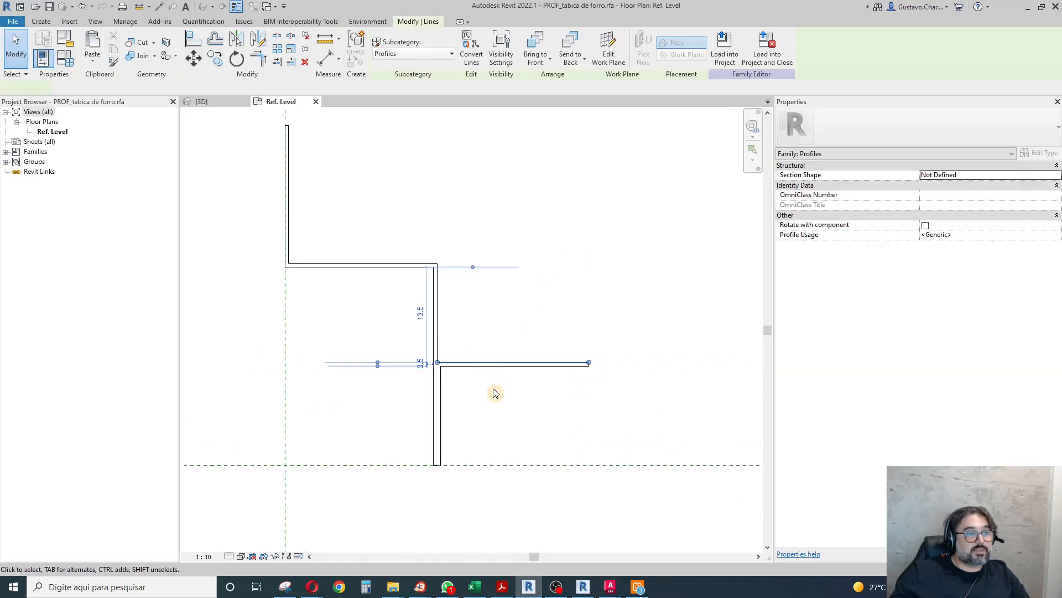
click(421, 364)
text(1)
key(Return)
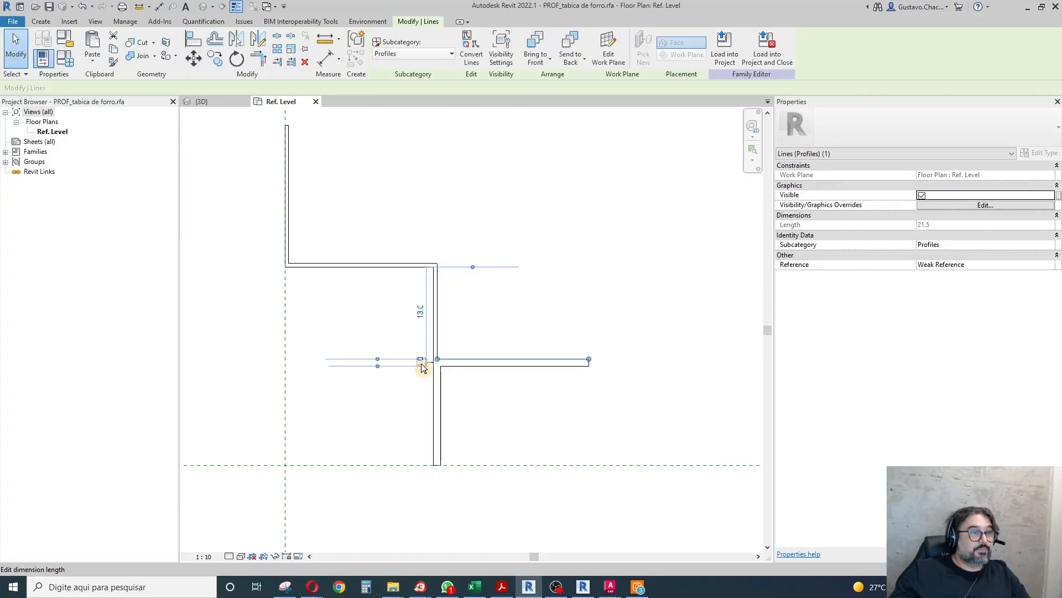
Set the thickness of the vertical leg between the horizontal step and the right flange to 1 mm by moving its outer line.
click(457, 318)
click(441, 354)
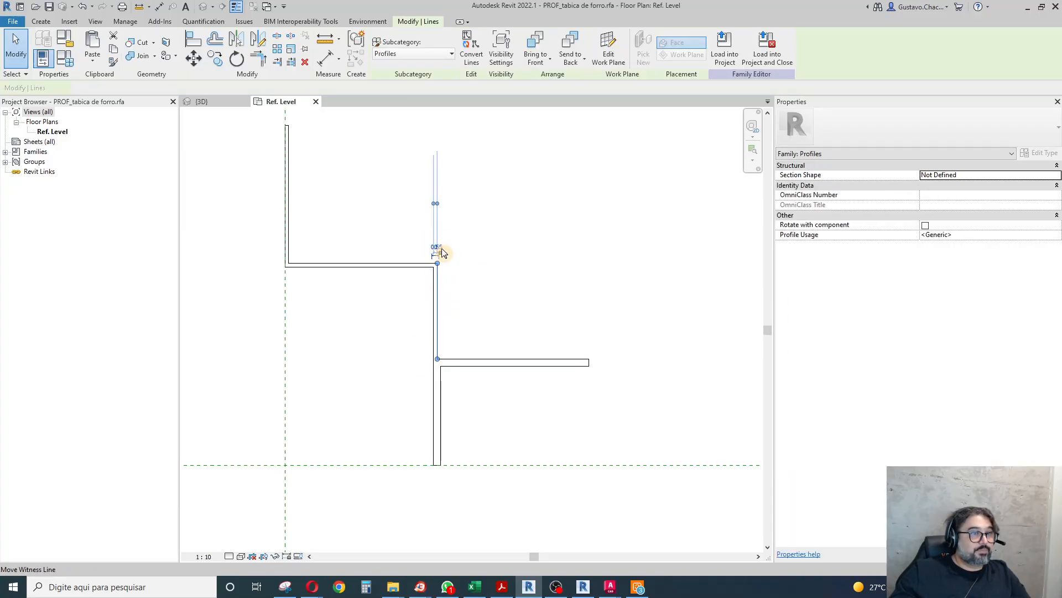
scroll(436, 255, up, 3)
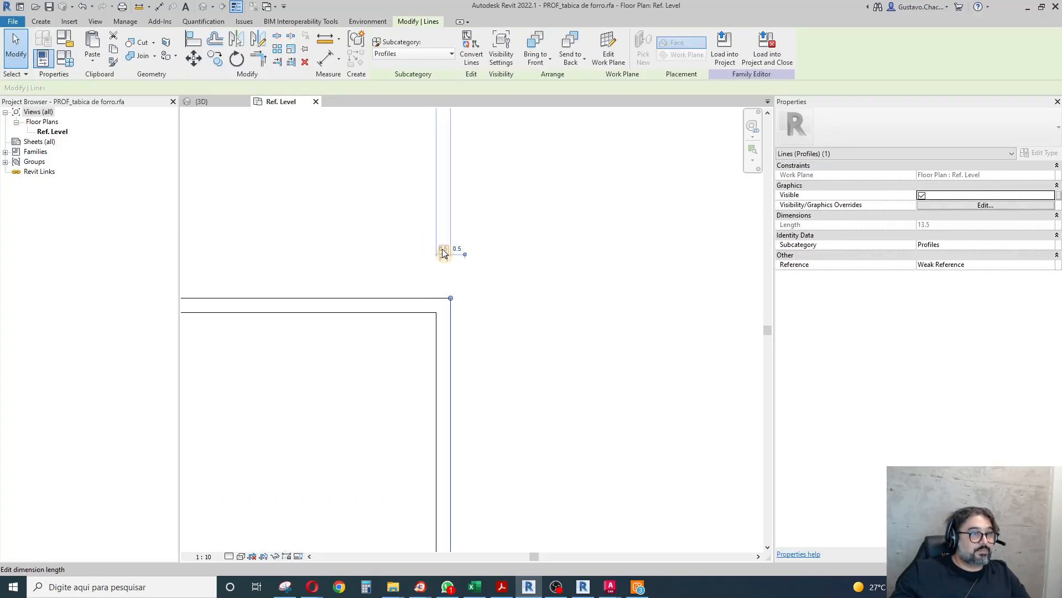
click(444, 251)
text(1)
key(Return)
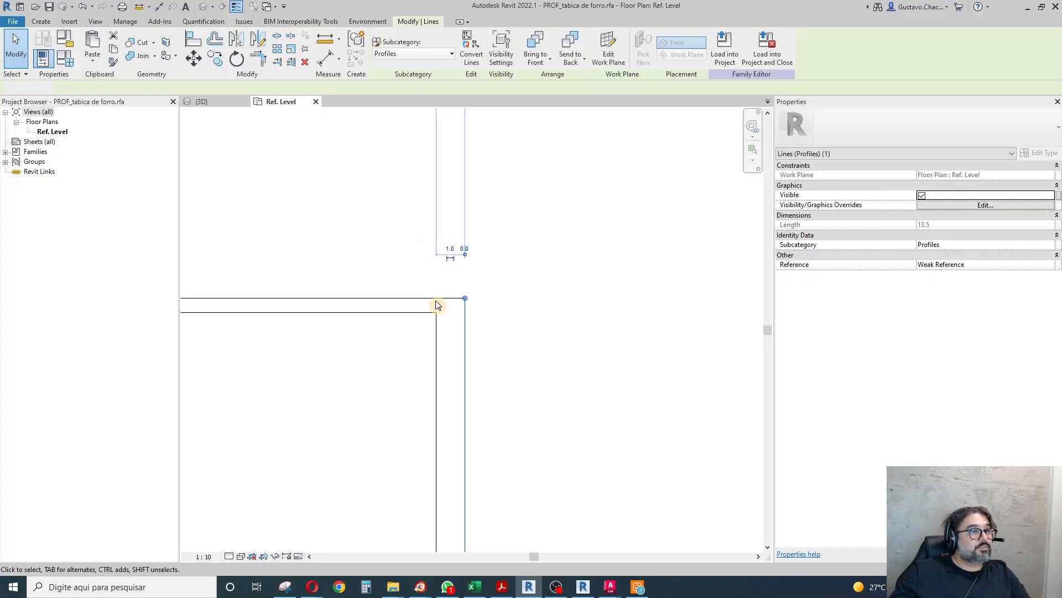
Set the horizontal step's thickness to 1 mm by moving its upper line.
click(435, 300)
scroll(466, 320, down, 3)
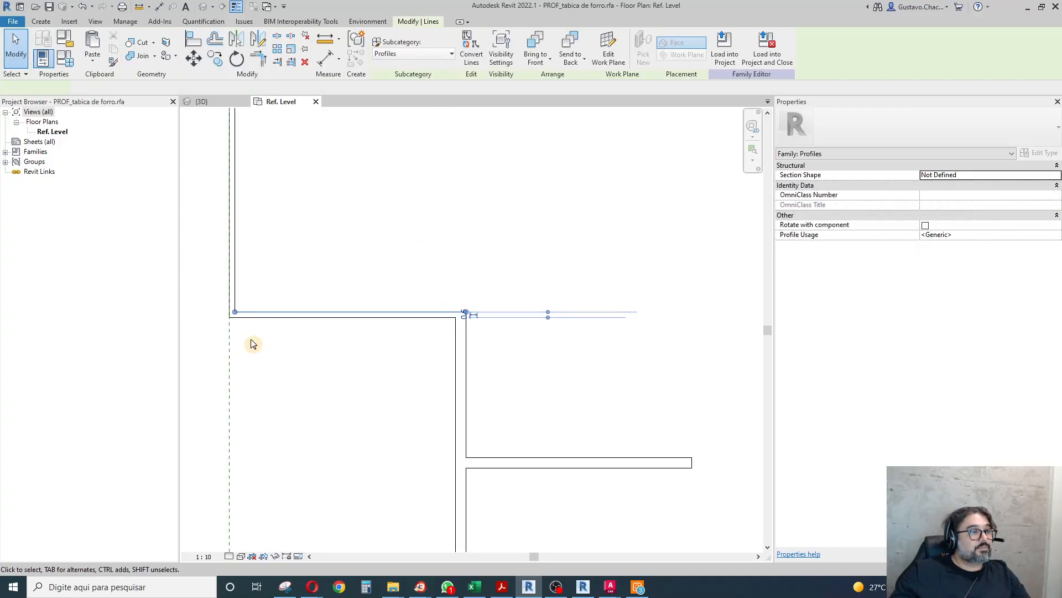
click(463, 319)
click(462, 315)
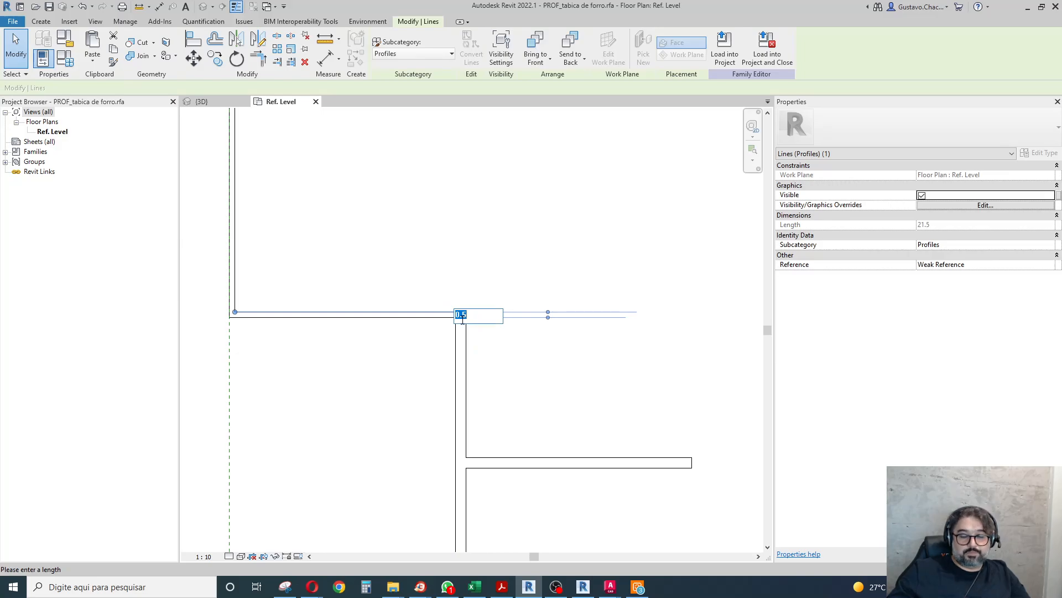
text(1)
key(Return)
Set the upper left leg's thickness to 1 mm by moving its inner vertical line.
click(236, 289)
scroll(342, 320, down, 2)
click(288, 200)
text(1)
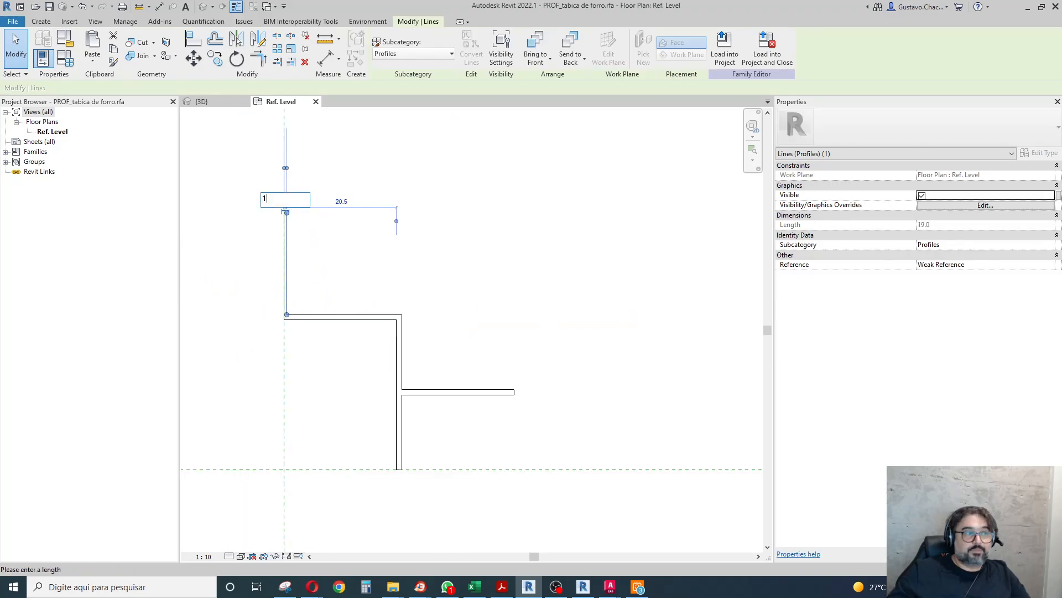
key(Return)
scroll(400, 276, down, 2)
click(488, 276)
Save the tabica profile family and load it into the house project.
click(49, 6)
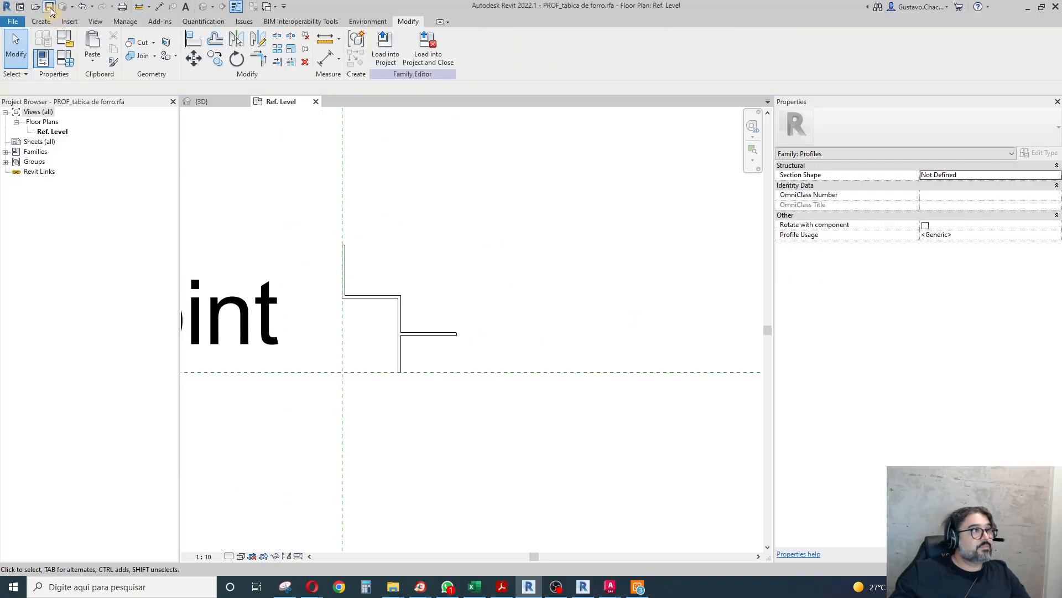
click(386, 52)
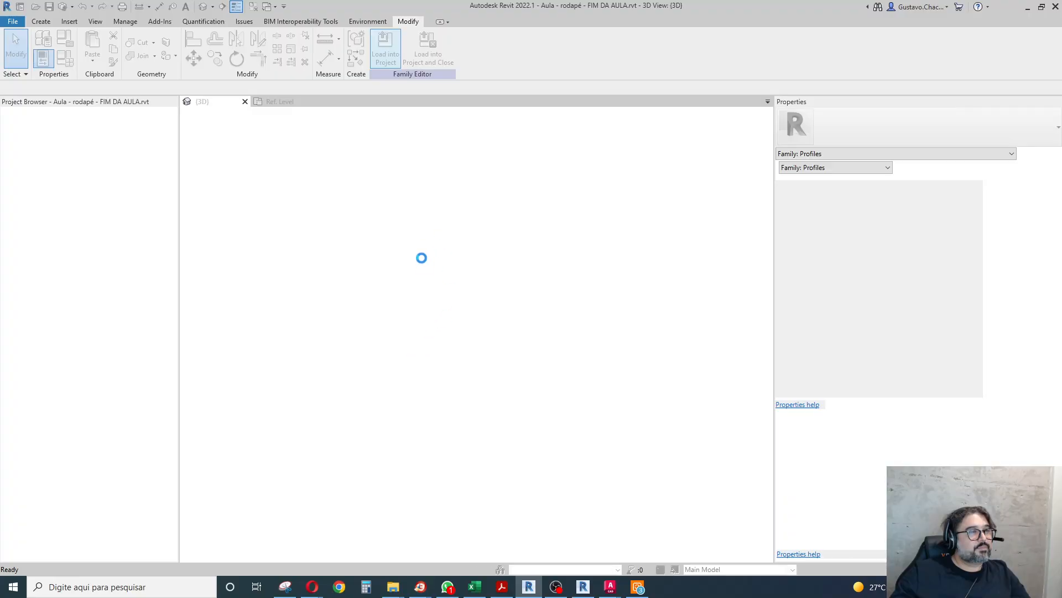
click(450, 267)
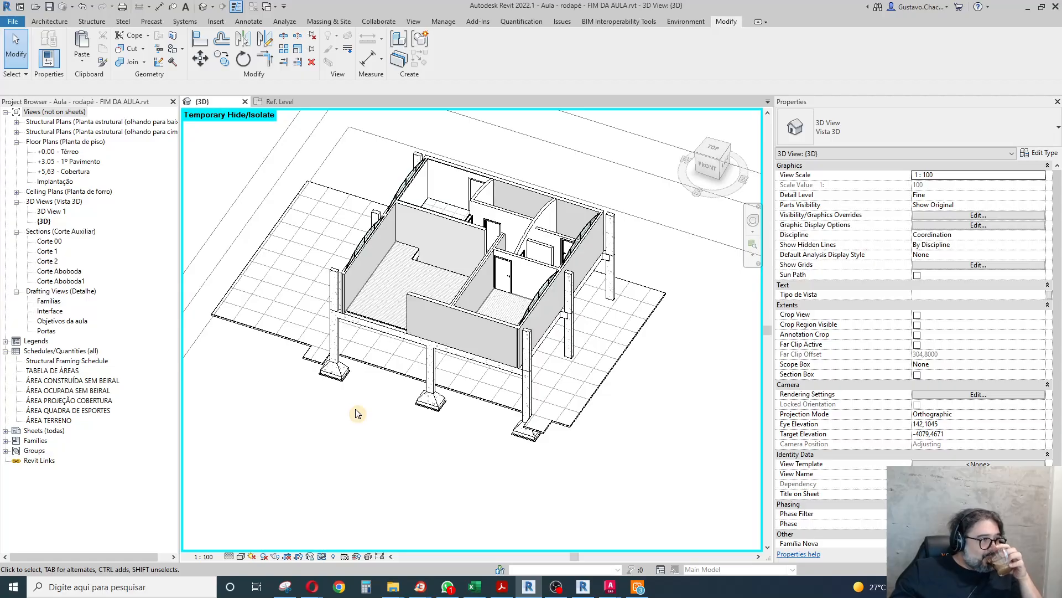
Duplicate the {3D} view with detailing in the house project.
right_click(43, 222)
mouse_move(89, 313)
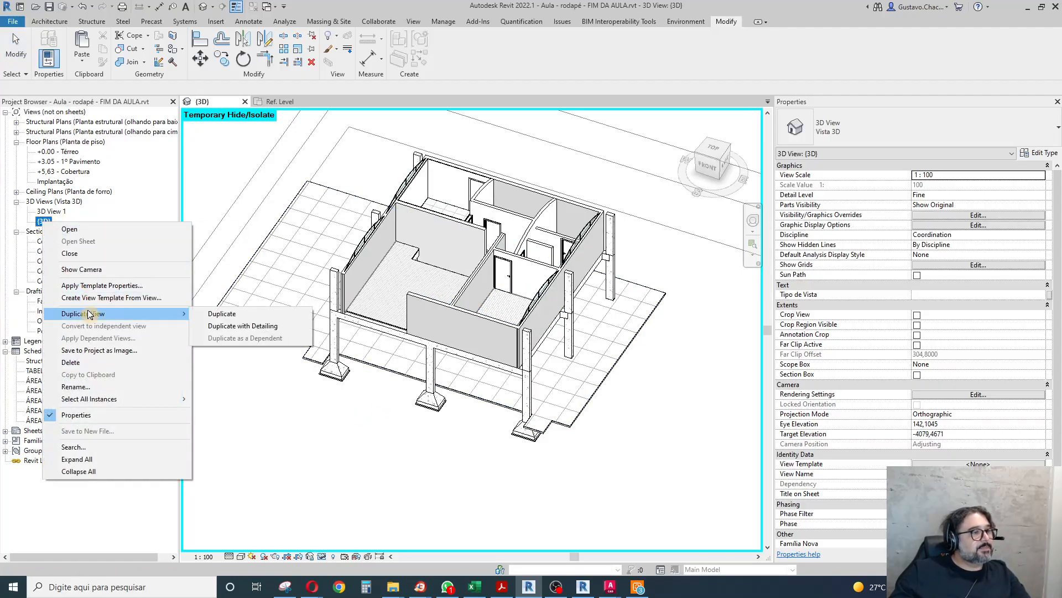
click(241, 326)
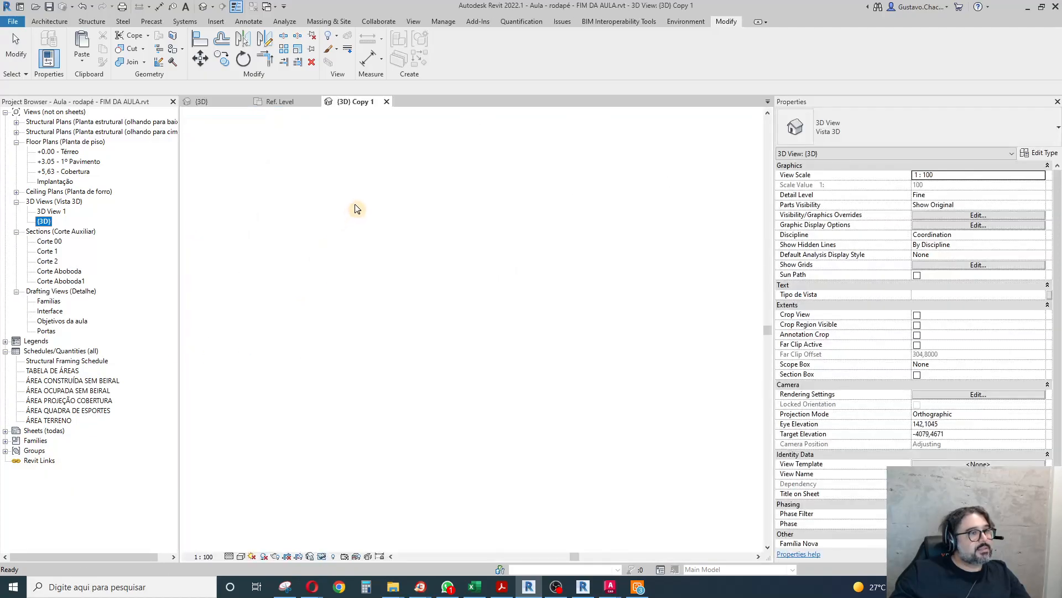
Enable Section Box, Crop View and Crop Region Visible for the duplicated 3D view.
click(529, 195)
shift+middle_drag(531, 277, 611, 374)
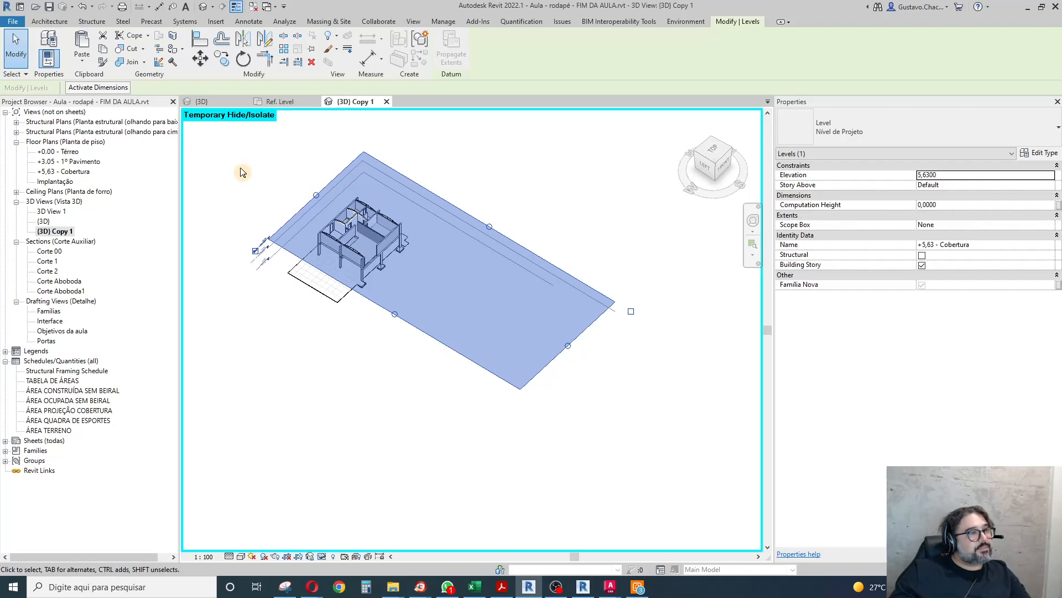
scroll(240, 171, up, 5)
click(320, 212)
scroll(321, 212, down, 3)
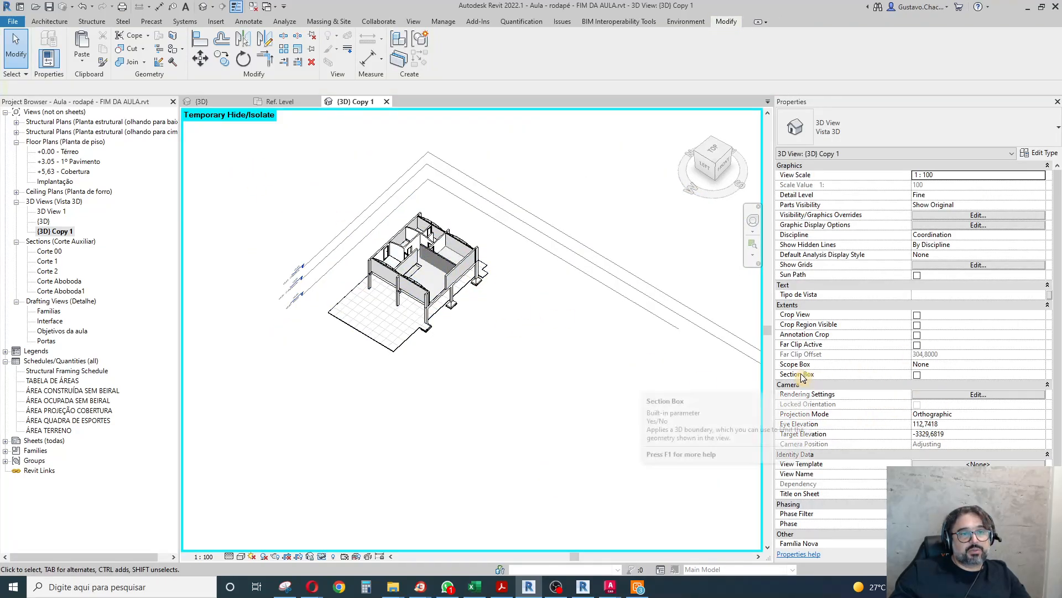
click(917, 376)
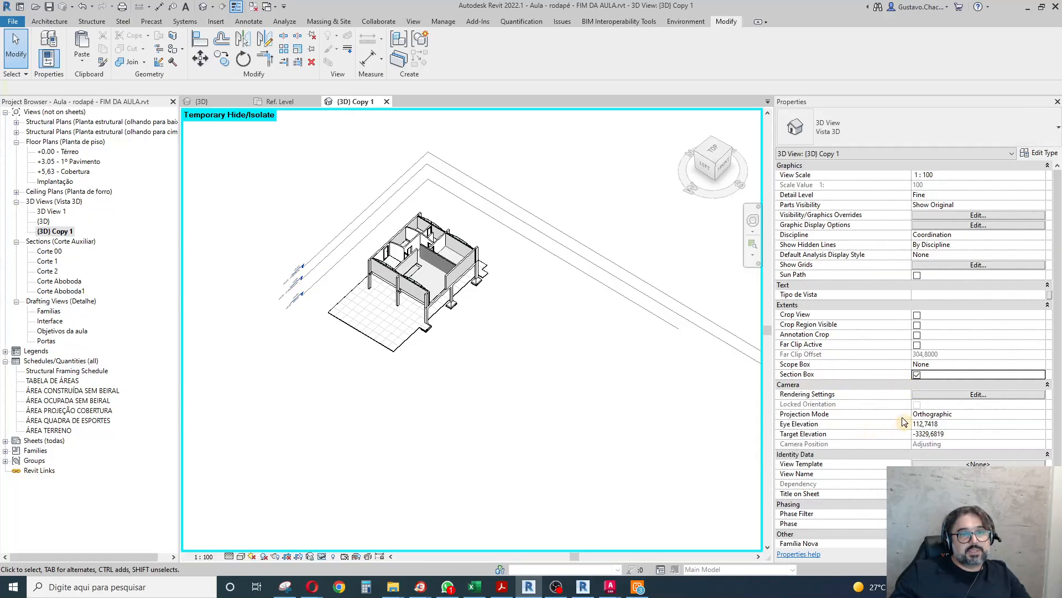
click(918, 314)
click(917, 324)
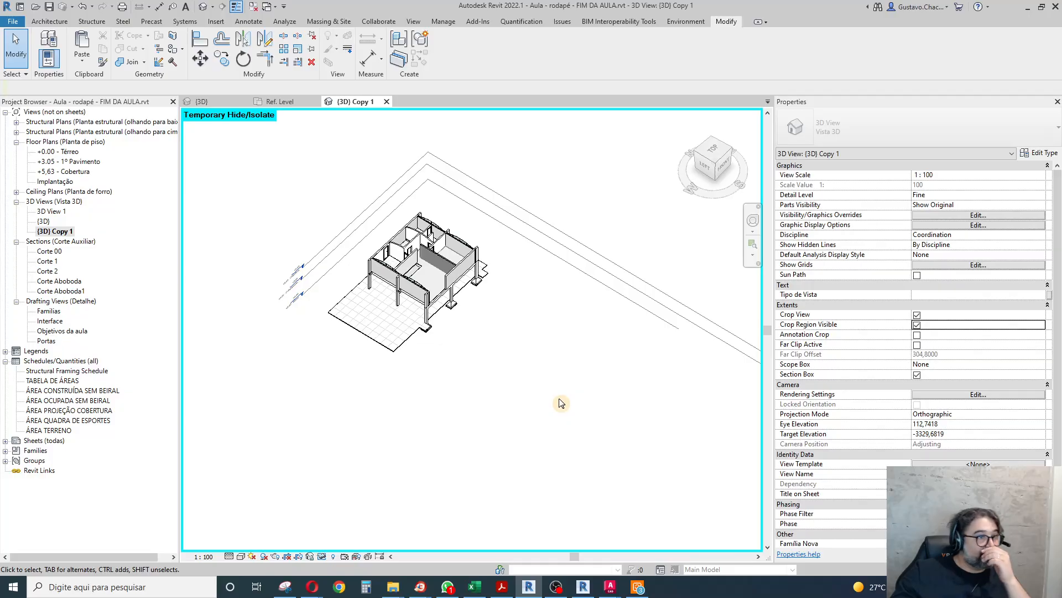
Enlarge the section box by moving its top and bottom faces and one side face outward.
click(430, 380)
scroll(450, 314, down, 4)
drag(481, 304, 479, 231)
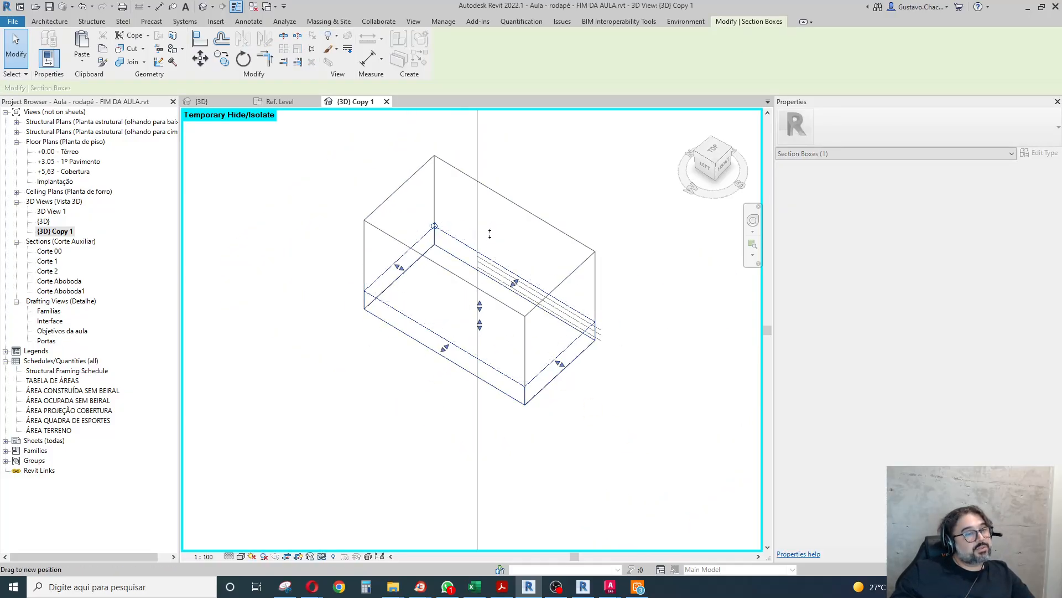
drag(481, 327, 488, 373)
drag(400, 253, 364, 232)
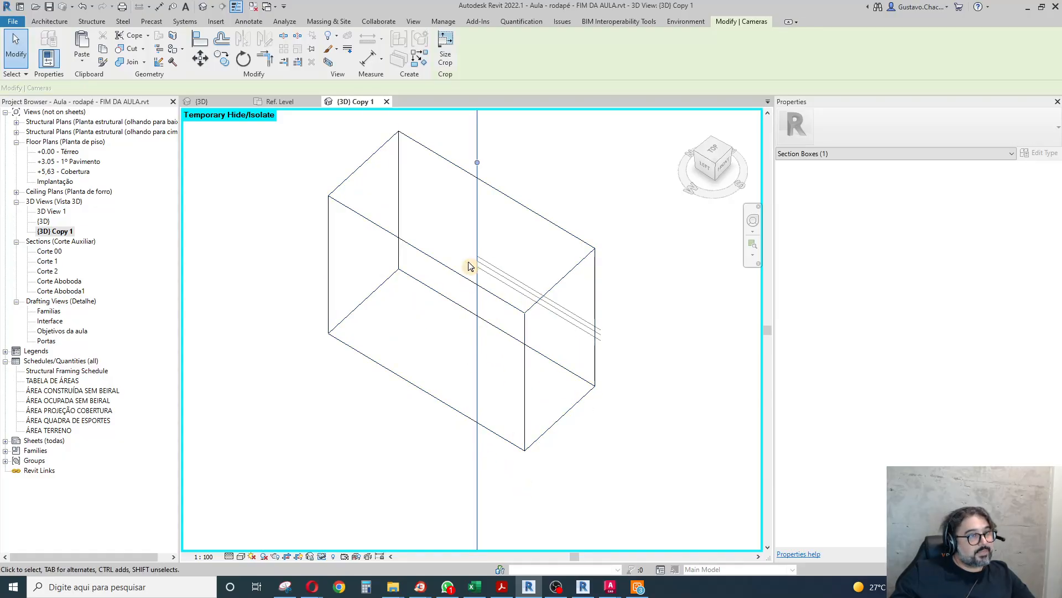
Shrink the crop region around the section box and turn off Crop View and Crop Region Visible.
click(477, 166)
scroll(360, 308, down, 4)
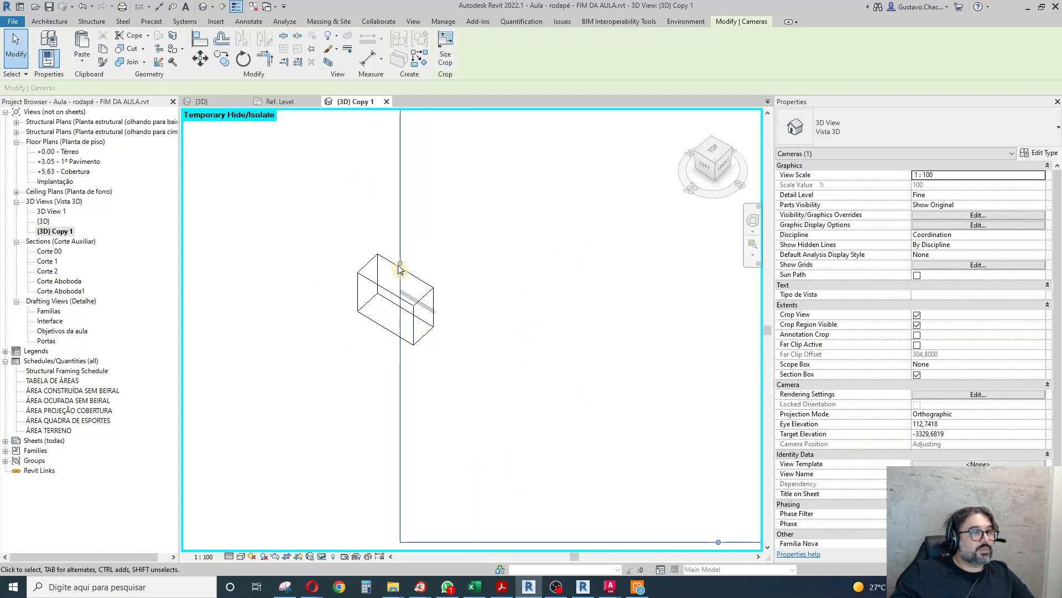
scroll(375, 316, down, 3)
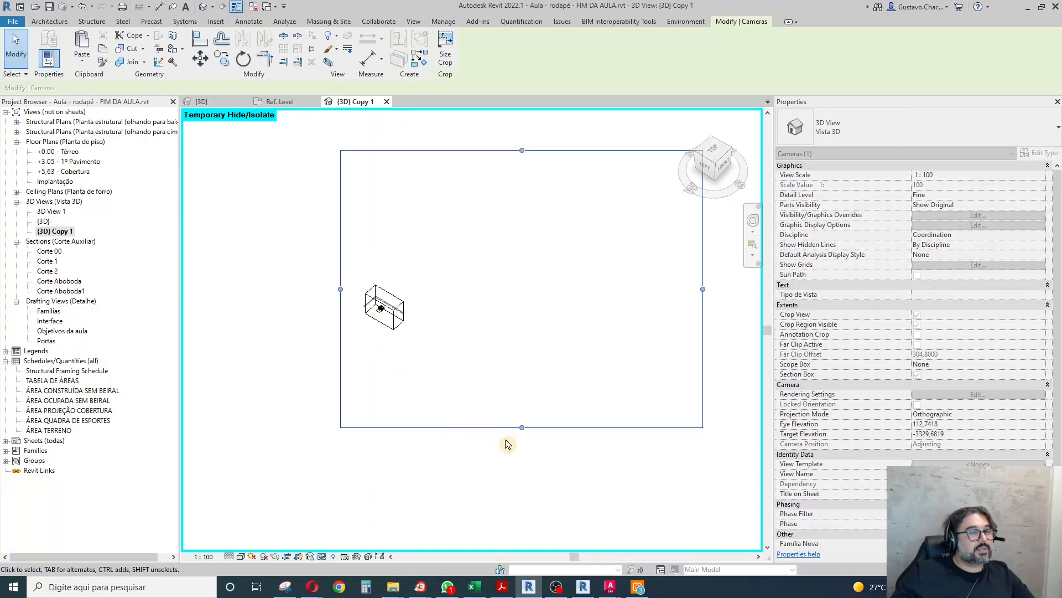
drag(703, 289, 437, 288)
drag(389, 427, 393, 336)
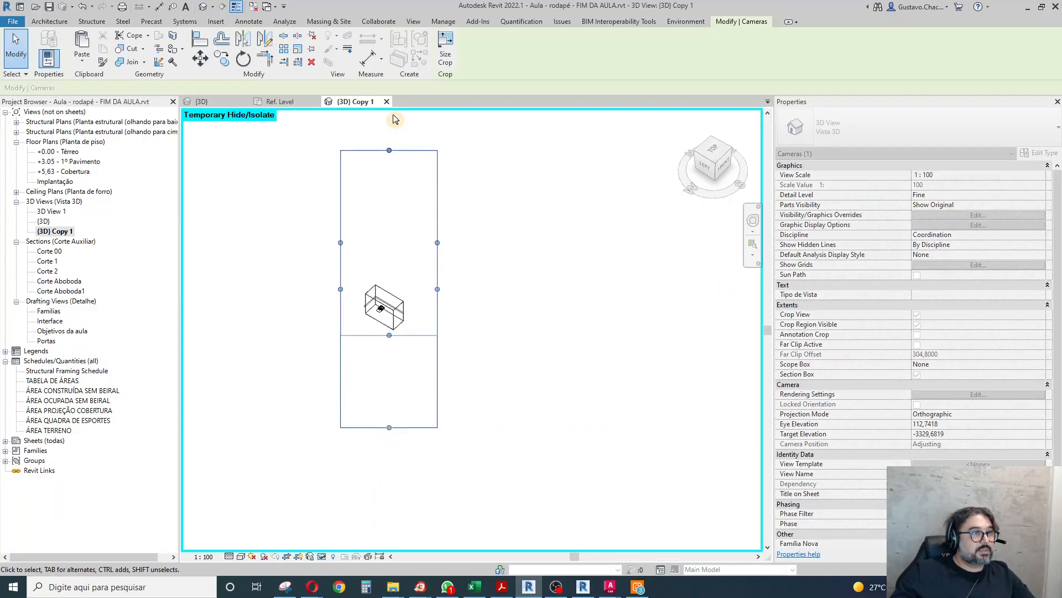
drag(389, 150, 385, 282)
scroll(382, 296, up, 5)
scroll(406, 312, up, 2)
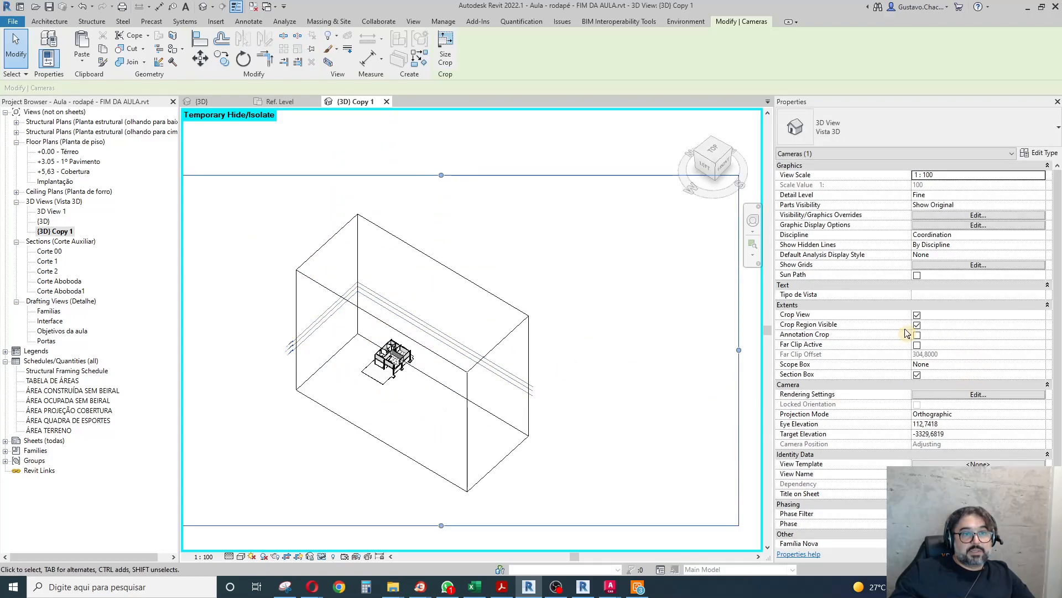
click(918, 315)
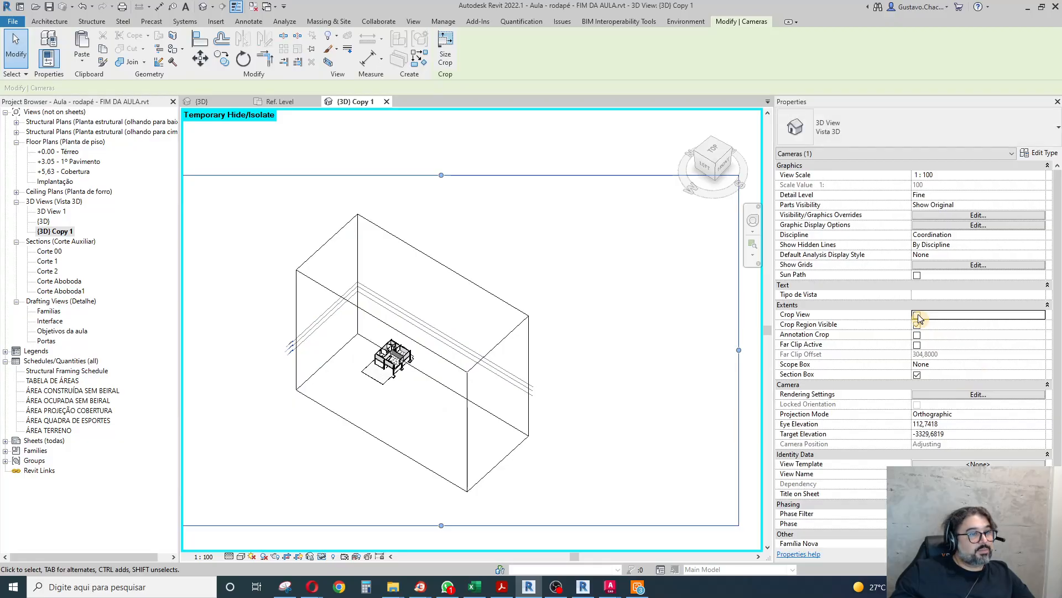
click(918, 325)
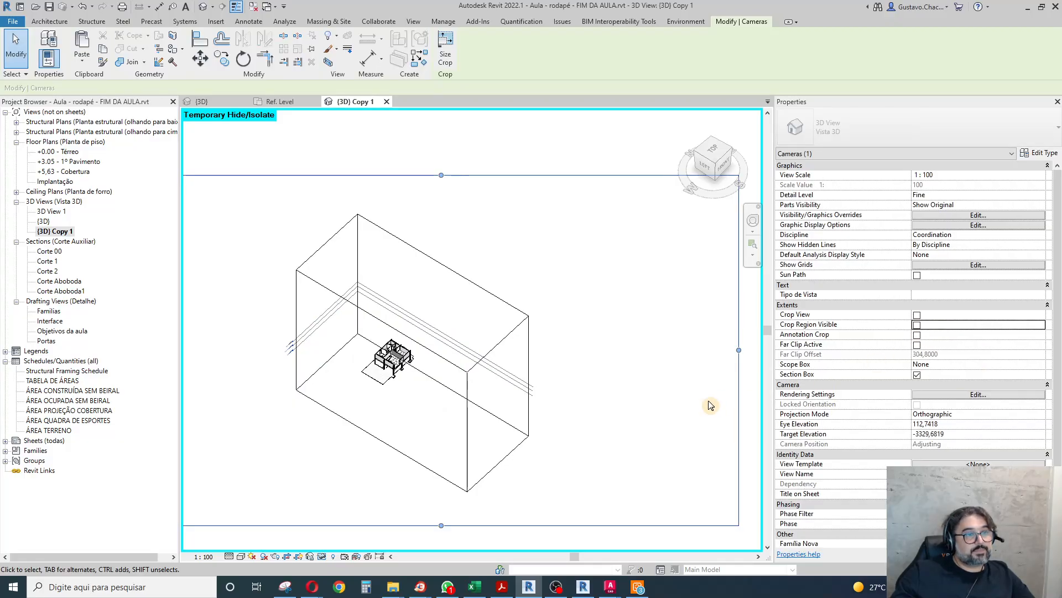
Shrink the section box around the house by pulling its top, bottom and side faces inward.
click(508, 343)
scroll(271, 389, up, 3)
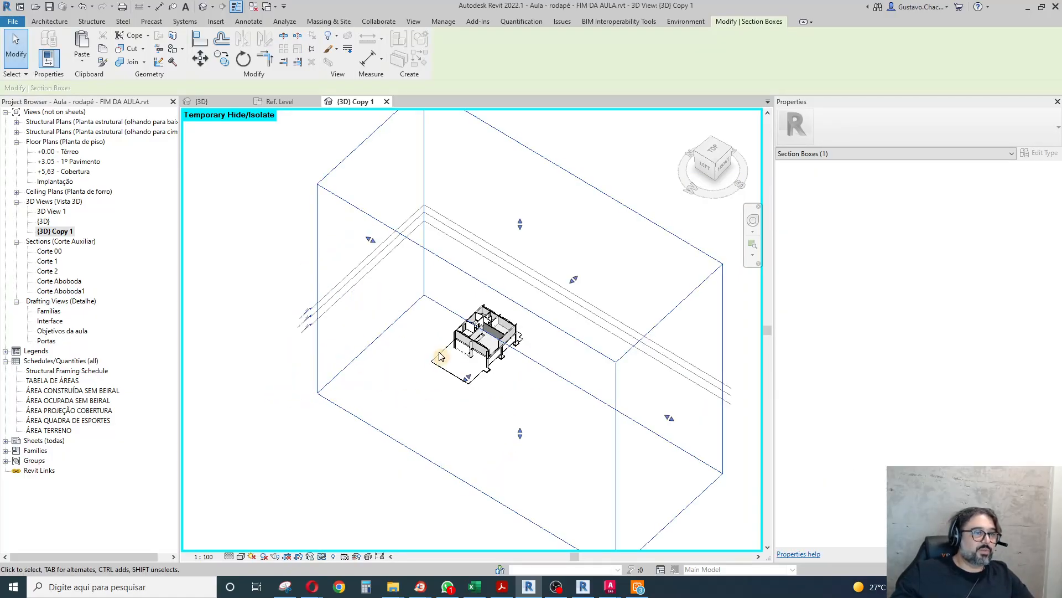
drag(520, 224, 494, 448)
shift+middle_drag(494, 448, 552, 297)
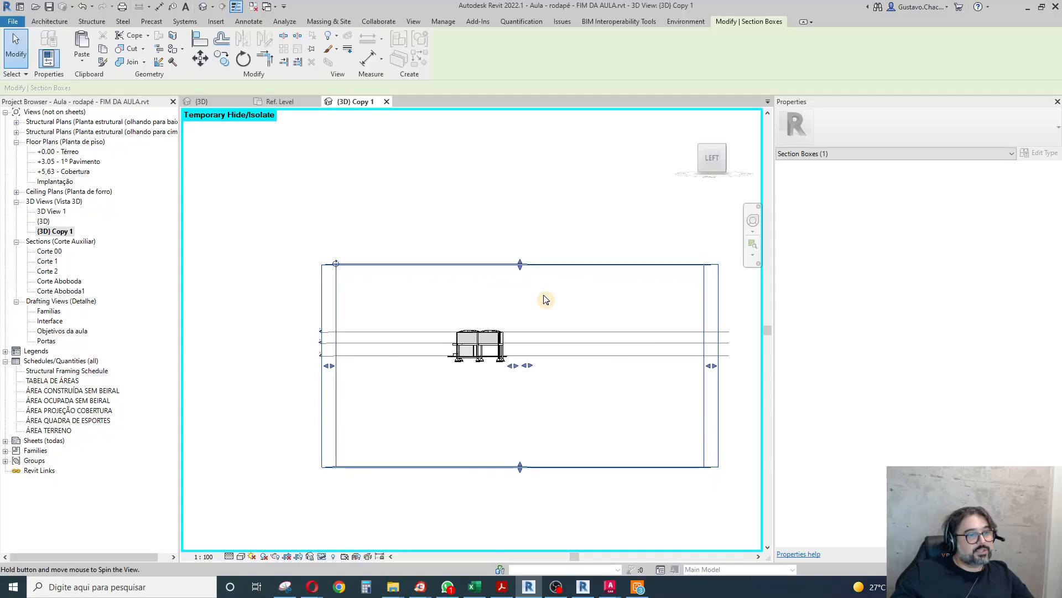
drag(518, 466, 715, 369)
drag(714, 320, 344, 324)
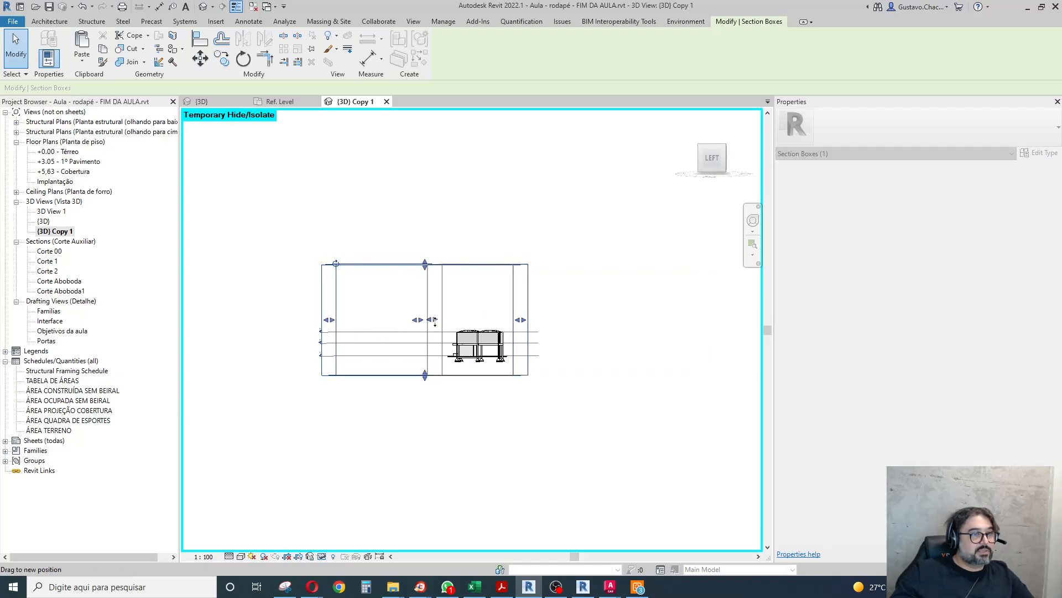
drag(479, 267, 489, 332)
shift+middle_drag(536, 417, 481, 484)
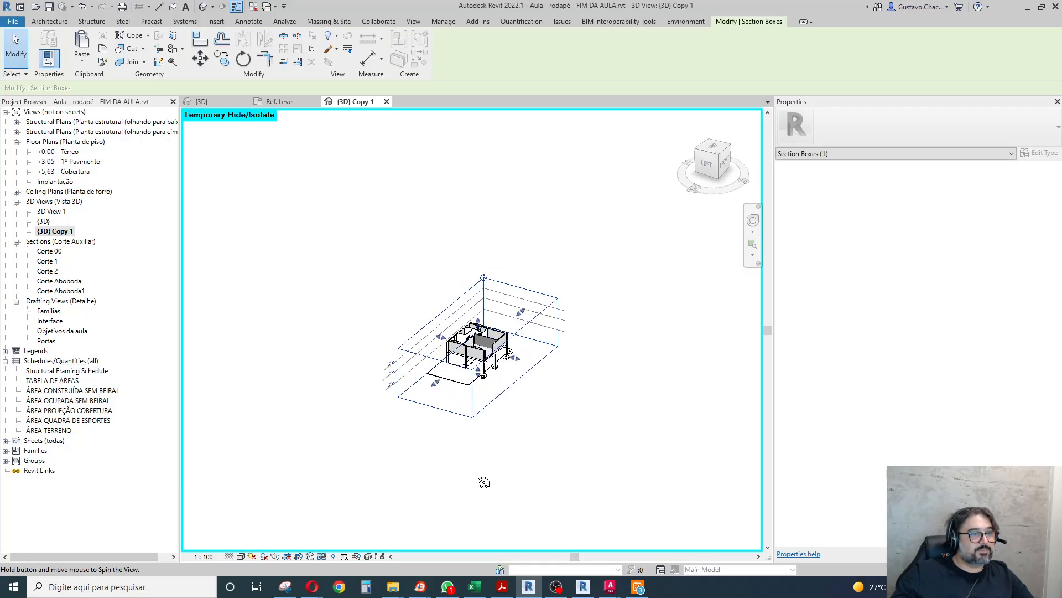
scroll(481, 317, up, 4)
drag(474, 332, 473, 361)
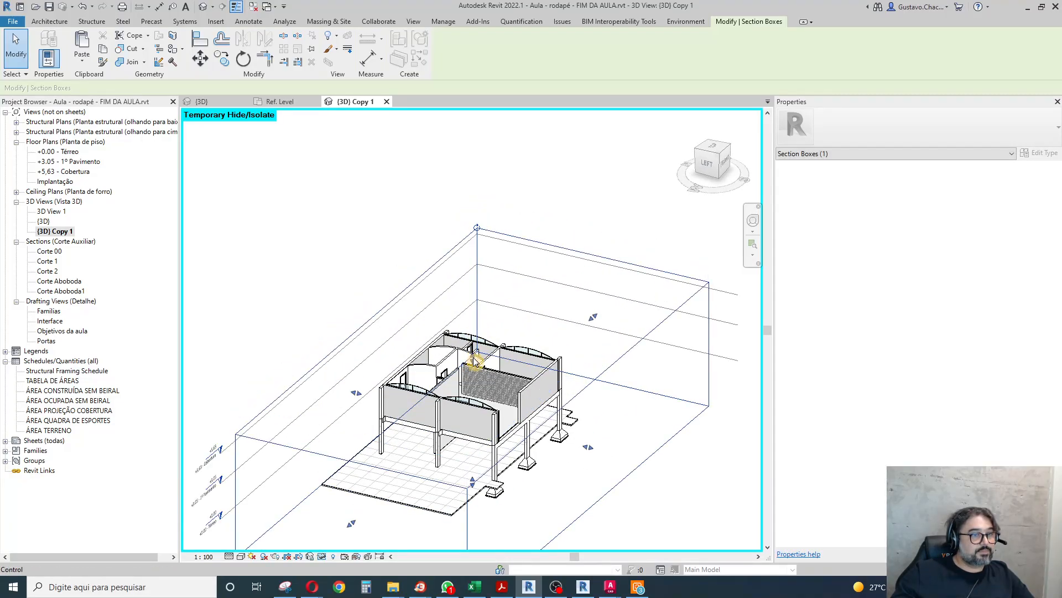
Reset the temporary hide/isolate in the duplicated 3D view.
click(322, 556)
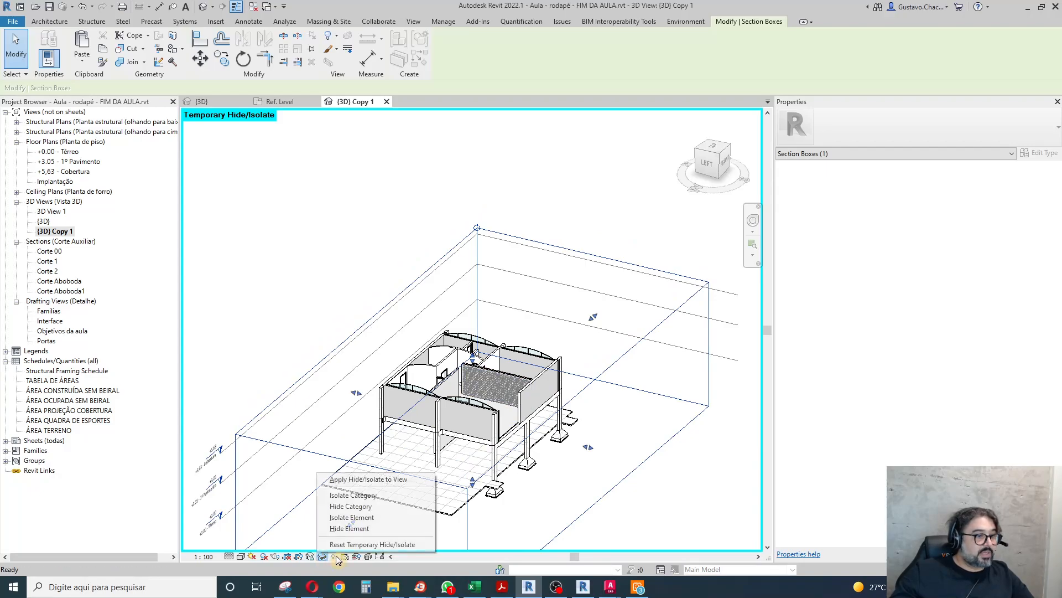
click(368, 545)
key(Escape)
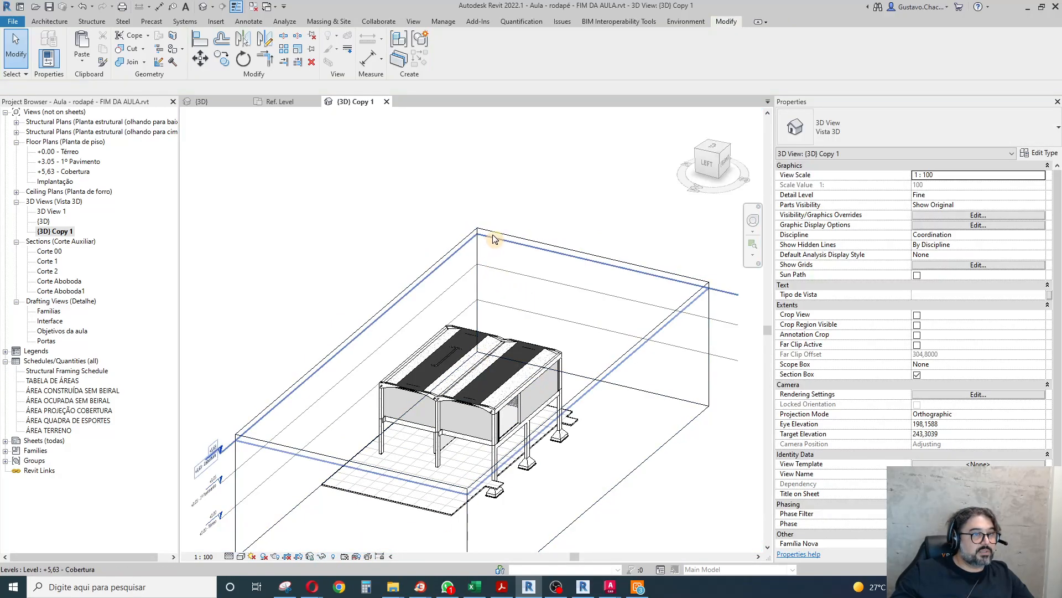
Lower the section box's top face to cut the house through the ground-floor walls and inspect the exposed rooms.
click(494, 238)
scroll(486, 356, up, 3)
drag(485, 357, 480, 424)
scroll(429, 419, up, 7)
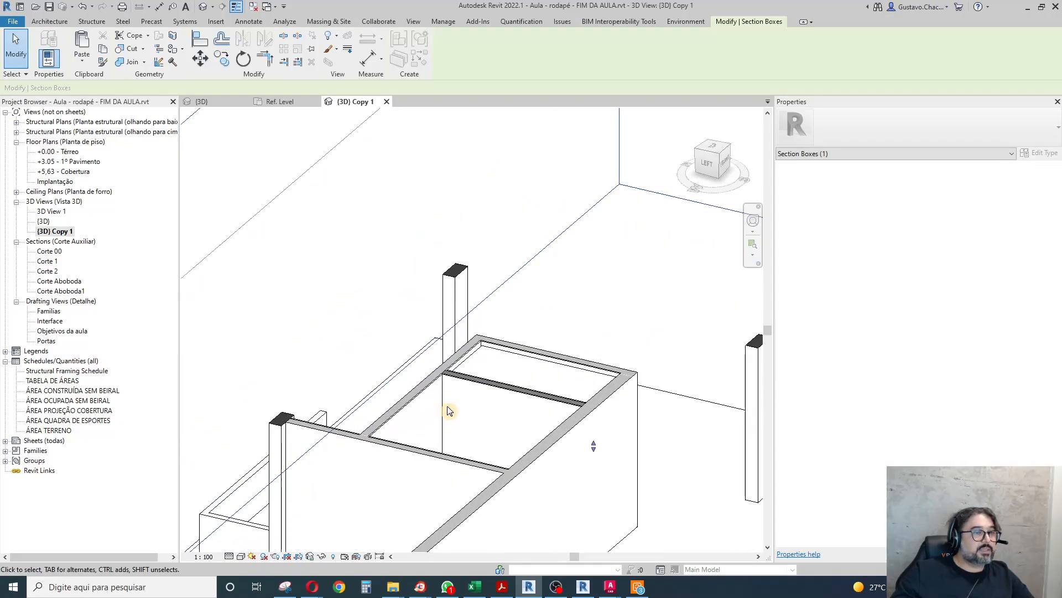
click(593, 309)
scroll(592, 350, up, 4)
shift+middle_drag(312, 349, 393, 375)
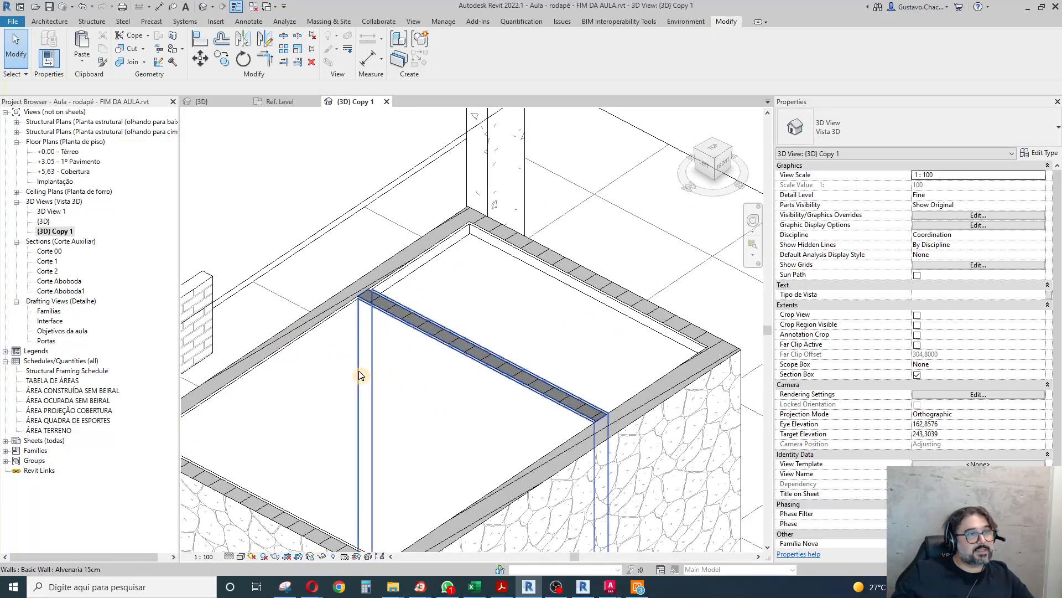
Hide the section box outline in the duplicated 3D view and check it with Reveal Hidden Elements.
scroll(393, 299, down, 6)
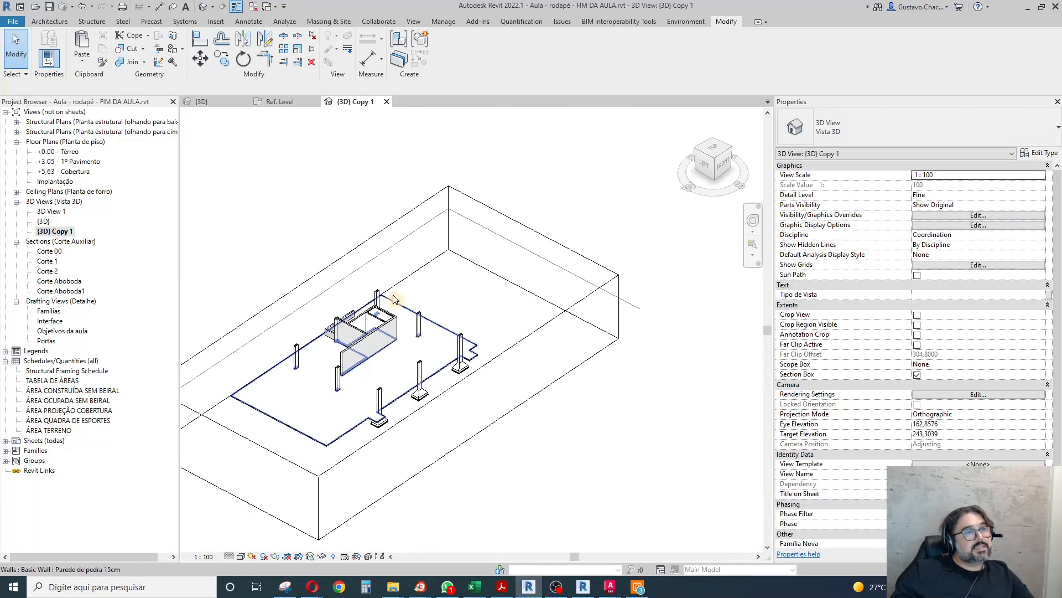
click(408, 212)
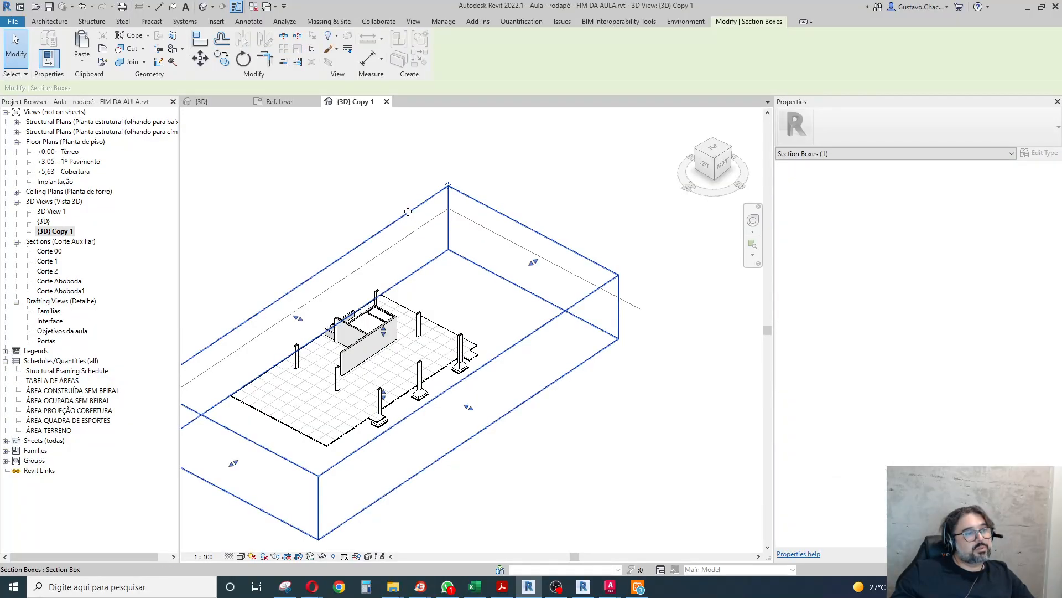
right_click(407, 212)
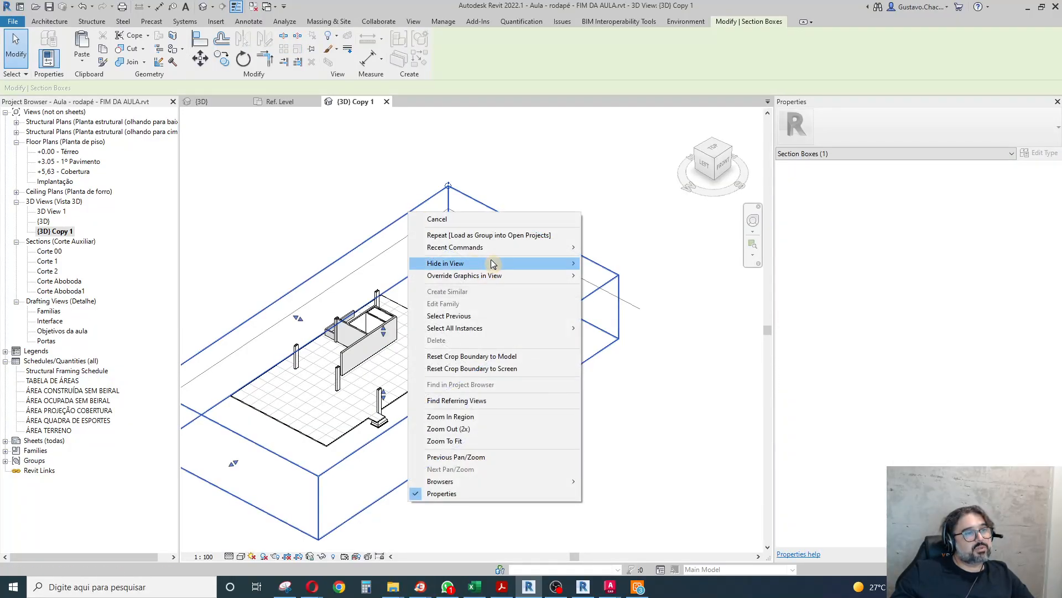
mouse_move(493, 264)
click(607, 263)
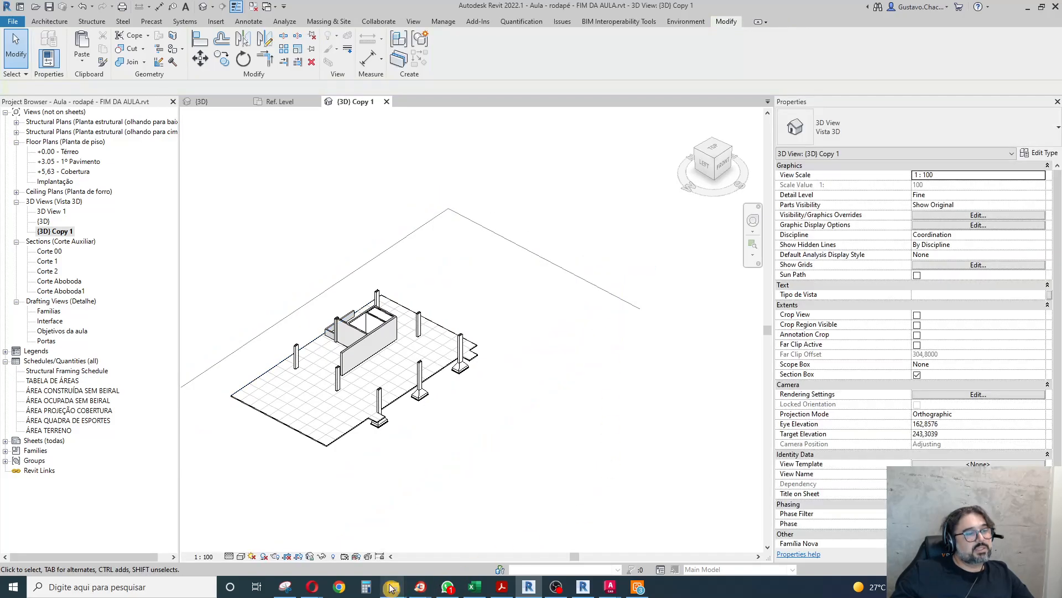
click(333, 557)
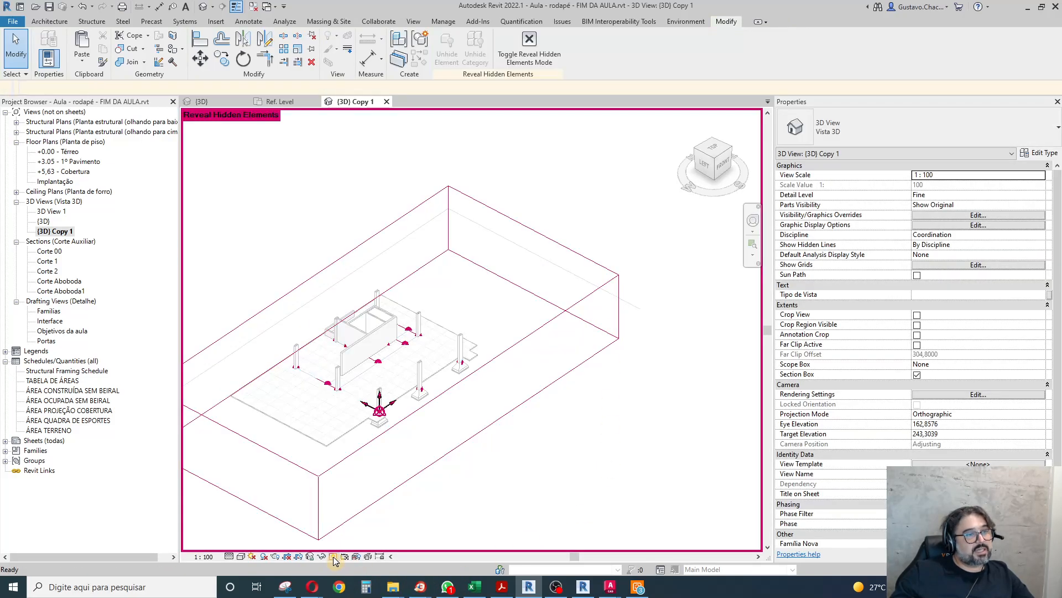
click(333, 558)
Start a wall sweep and duplicate the _rodapé 2x3cm type as _tabica de forro.
scroll(505, 403, up, 6)
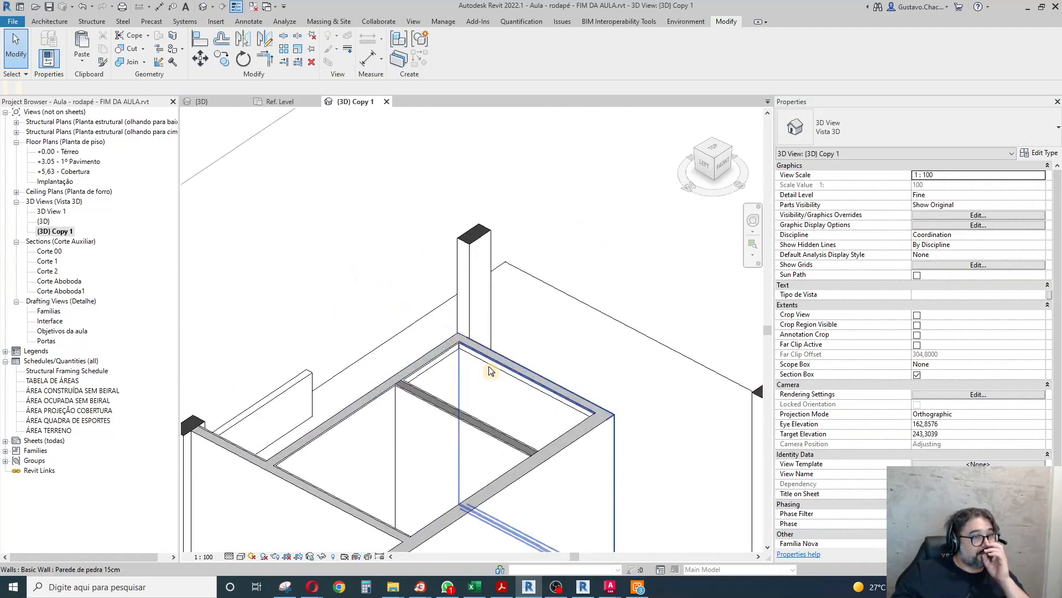
scroll(545, 420, up, 3)
click(49, 21)
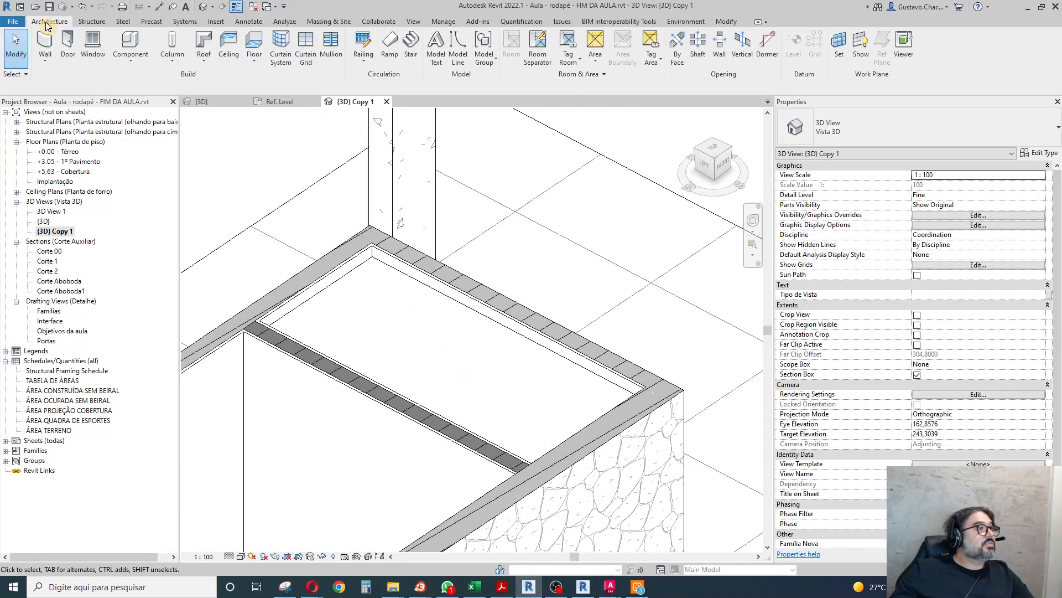
click(44, 61)
click(40, 156)
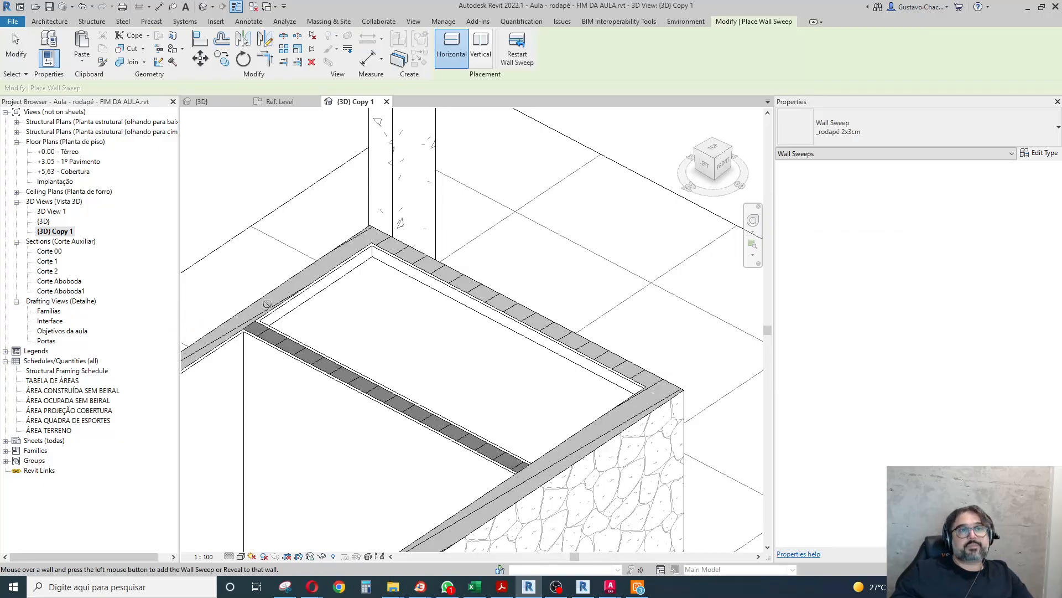
click(1040, 153)
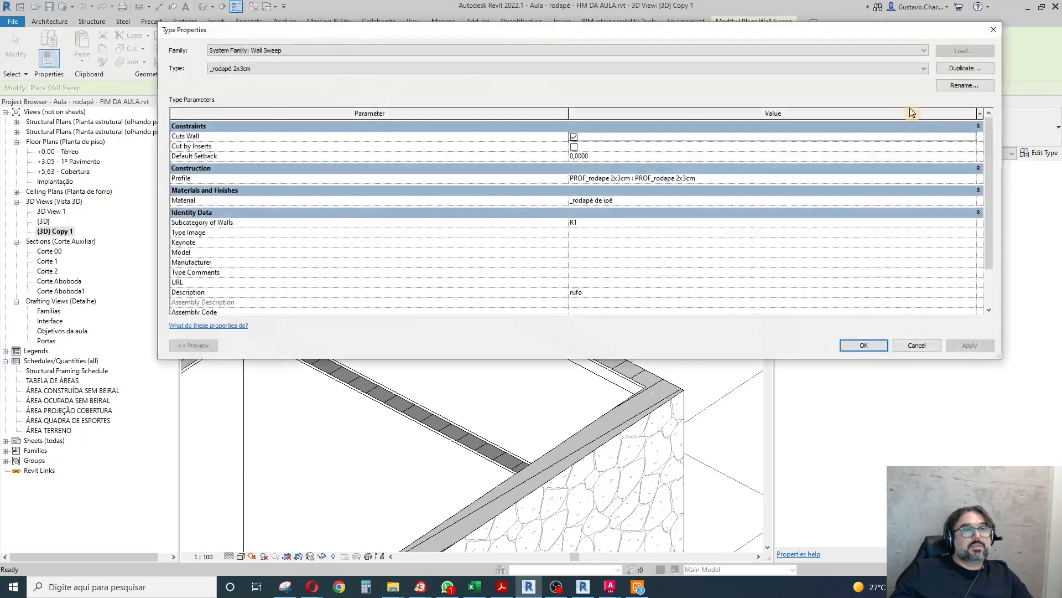
click(953, 67)
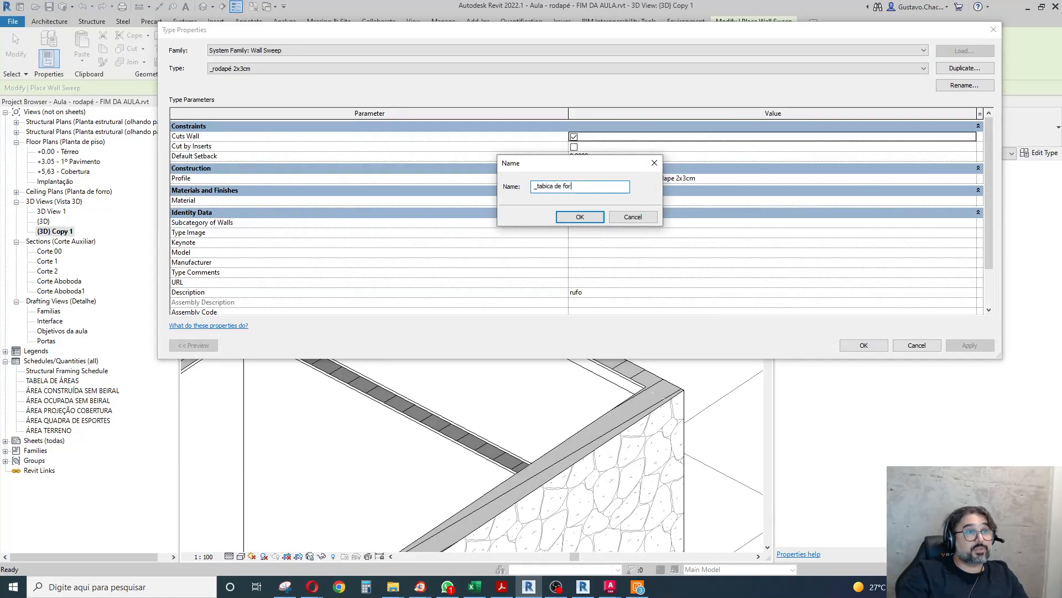
click(590, 216)
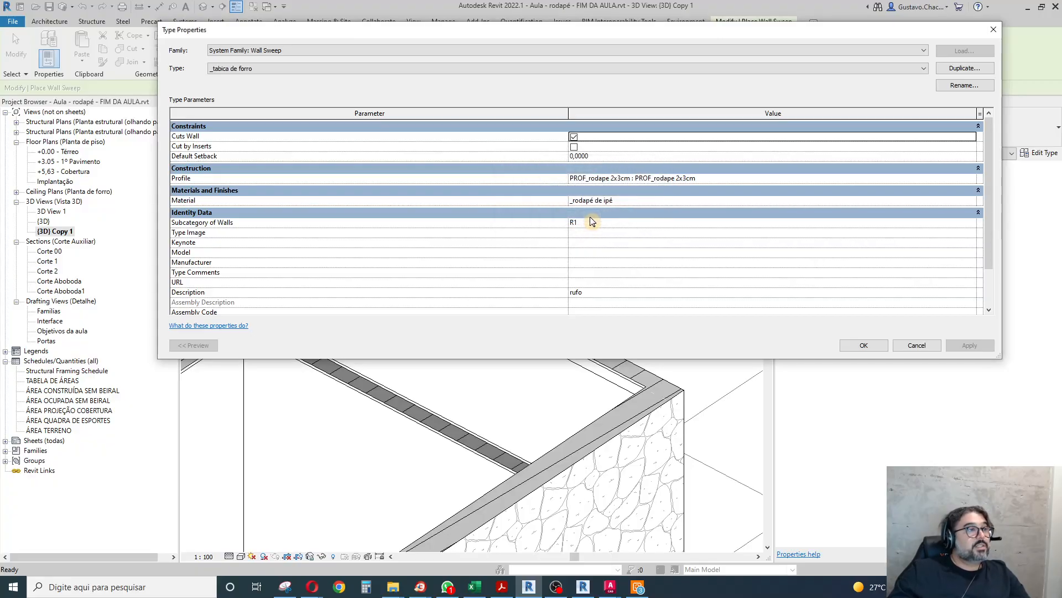
Assign the PROF_tabica de forro profile to the new wall sweep type.
click(649, 178)
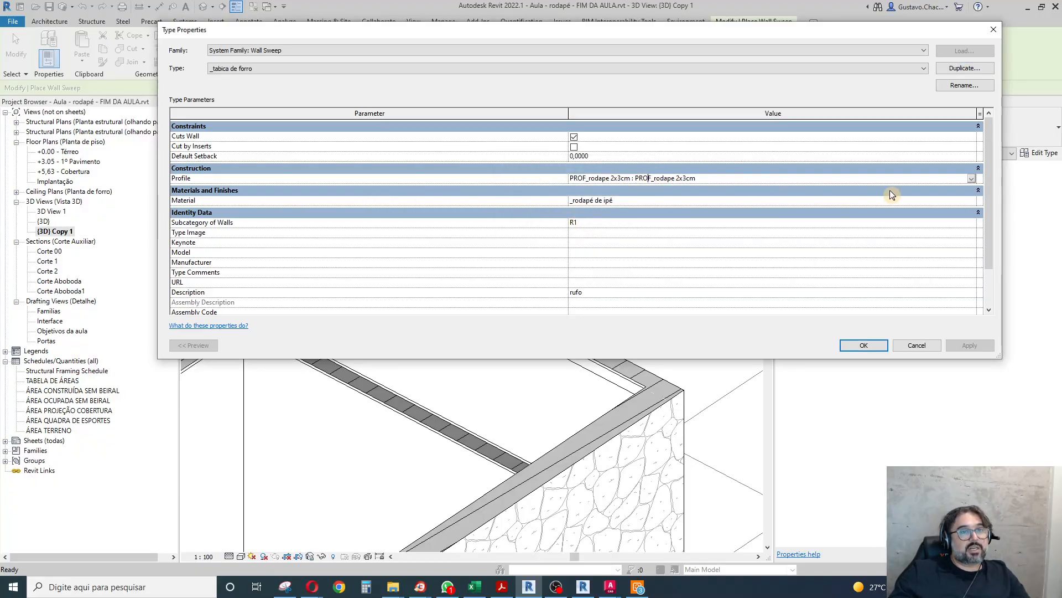
click(972, 180)
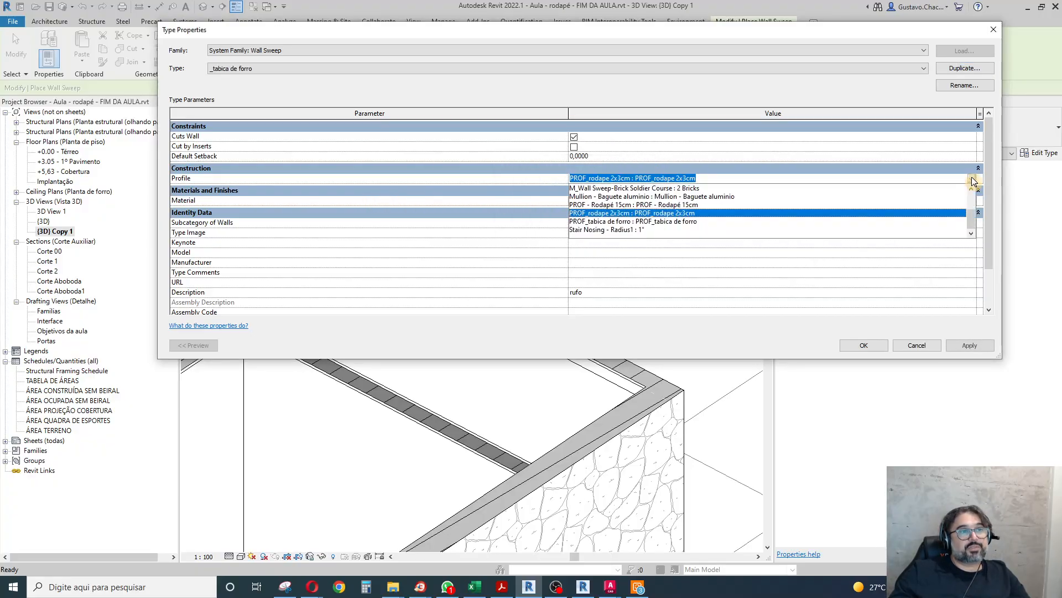
click(623, 222)
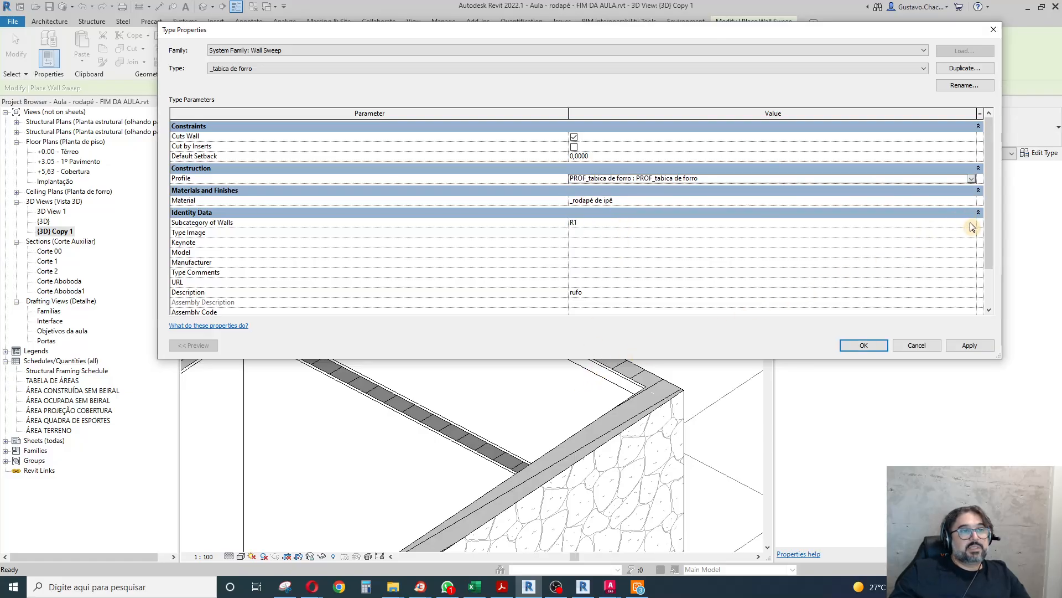
Assign the Aço Carbono material to the sweep type and give its cut background pattern a solid fill.
click(975, 203)
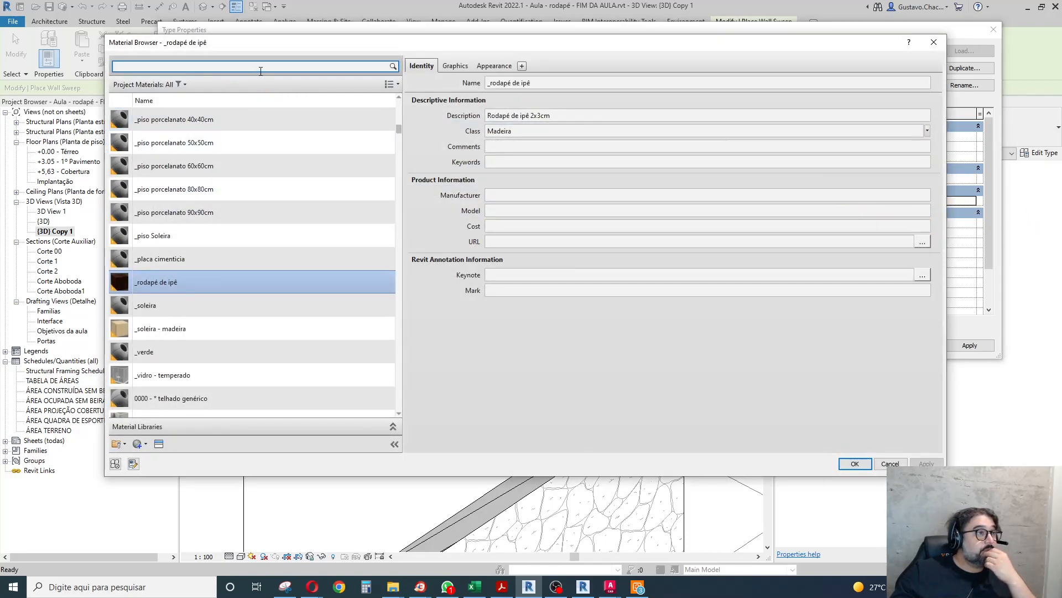
text(metal)
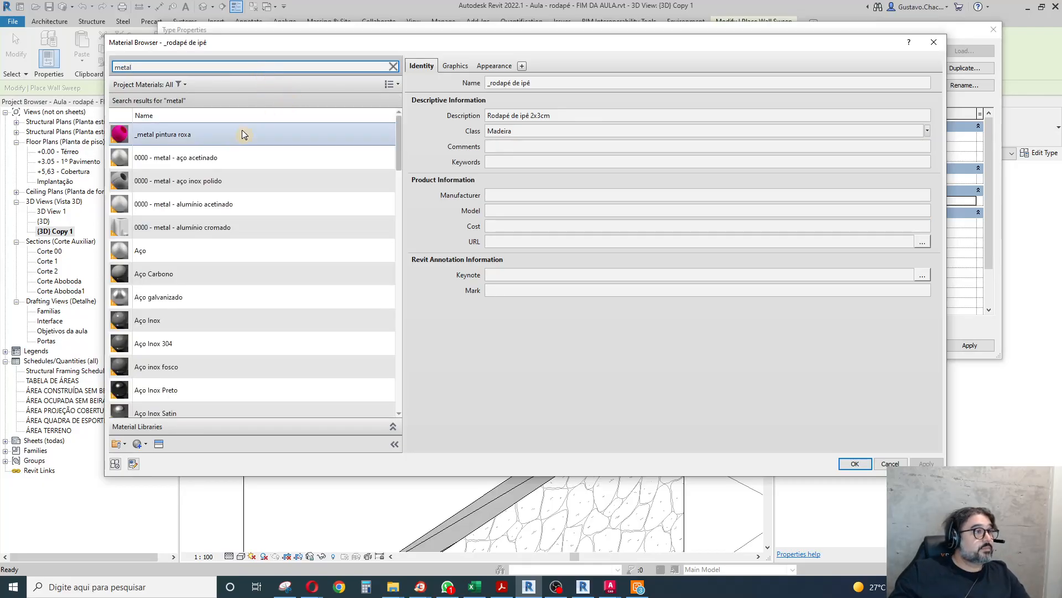
click(201, 272)
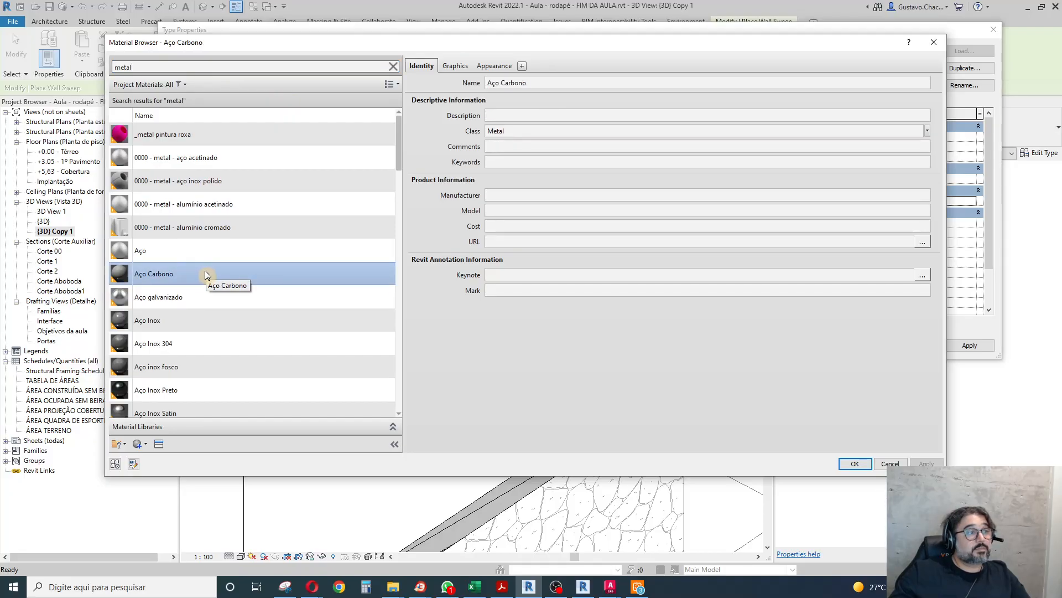
click(453, 68)
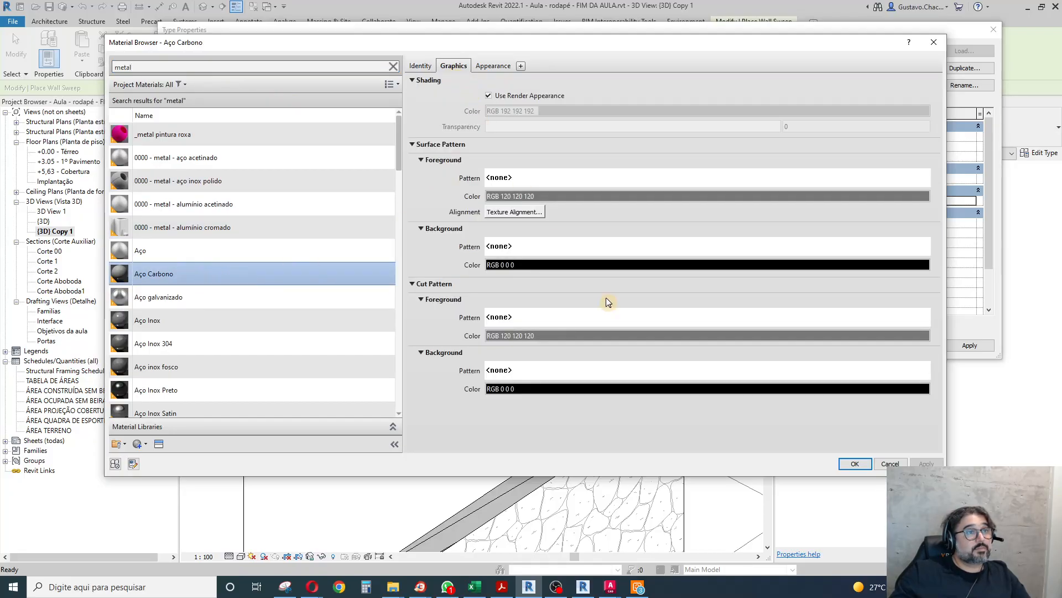
click(624, 371)
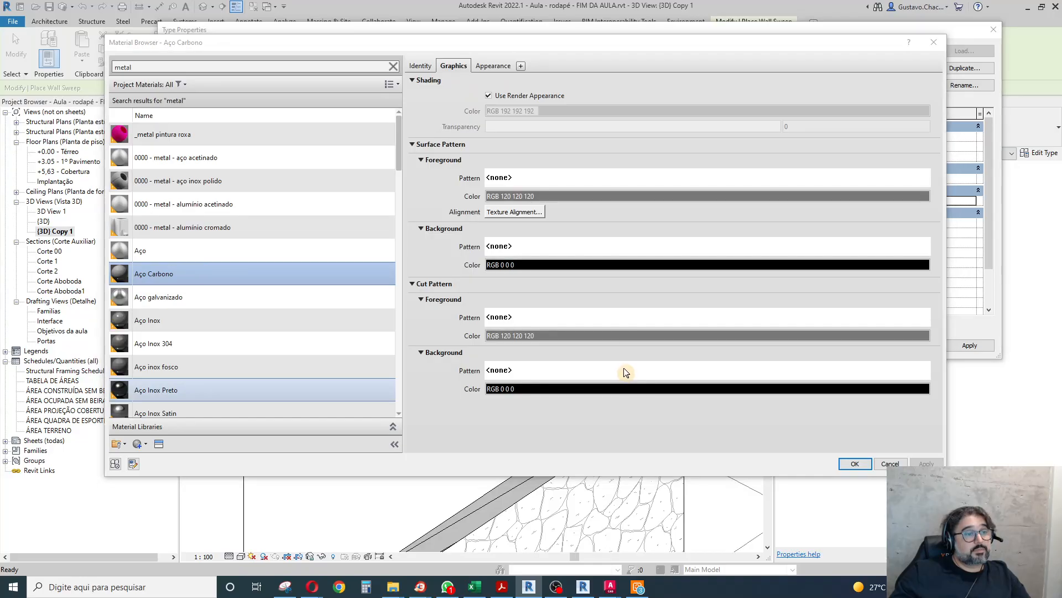
click(563, 241)
click(556, 367)
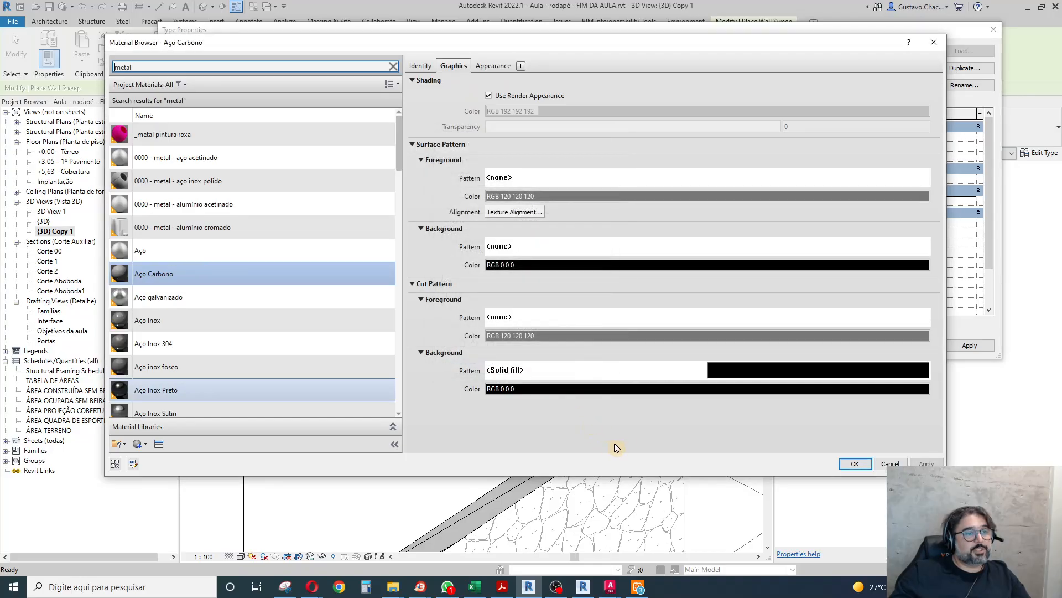
click(861, 463)
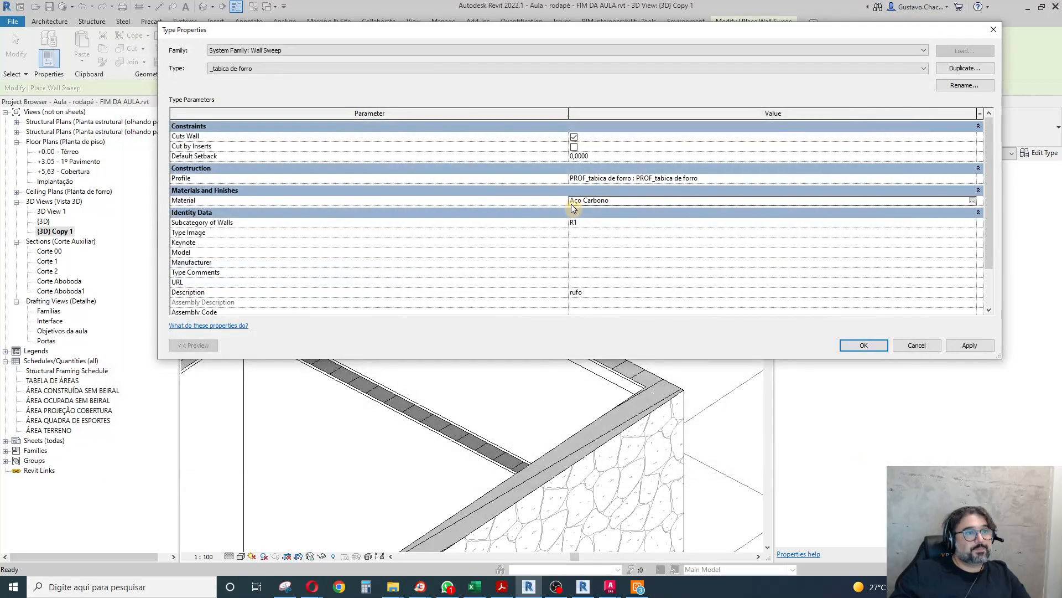
Set the sweep type's wall subcategory to R3 and apply the type properties.
click(973, 223)
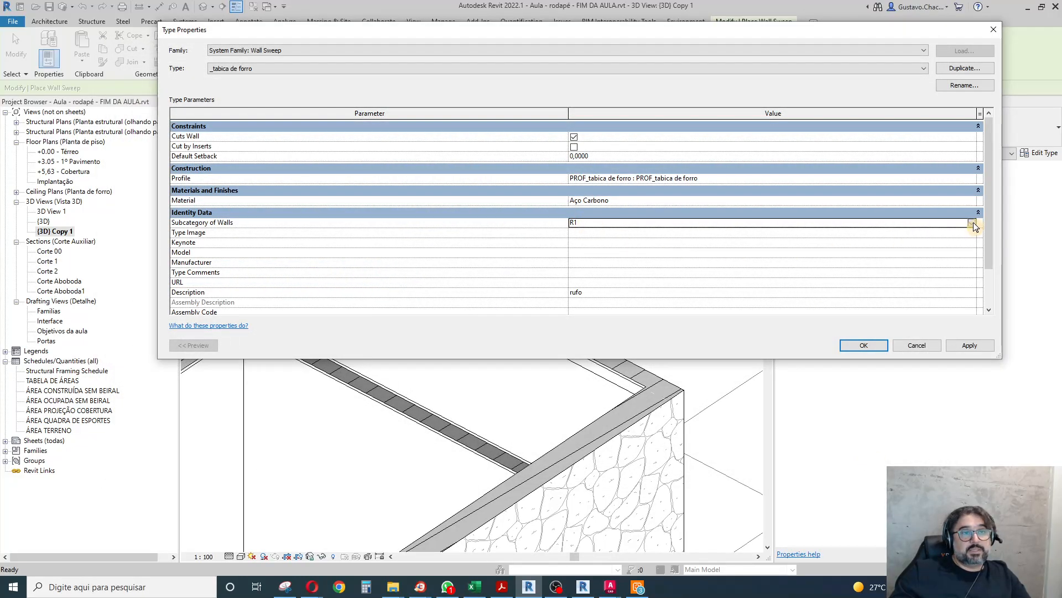
click(974, 223)
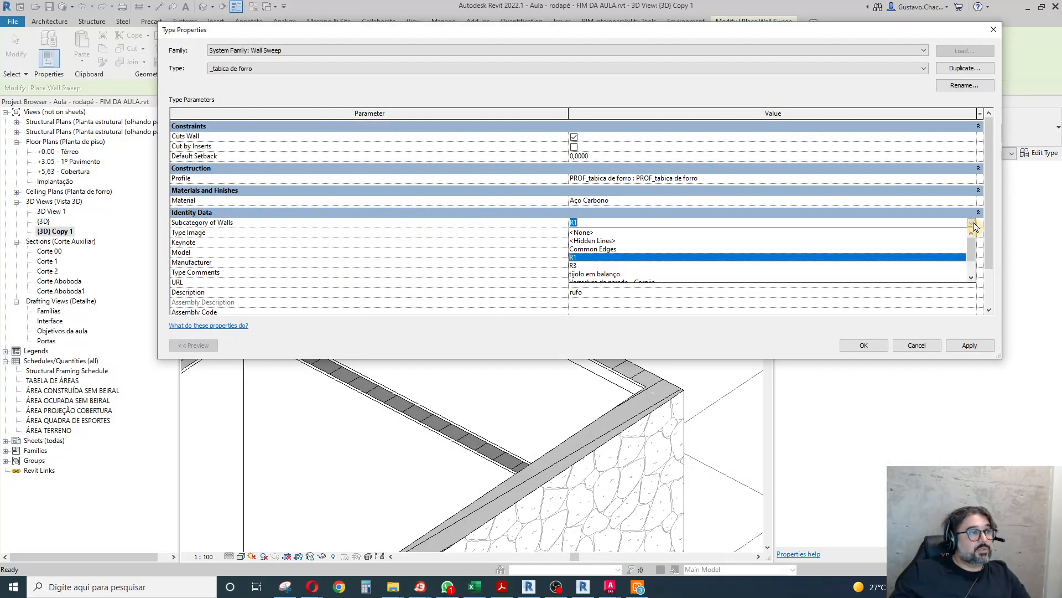
click(576, 265)
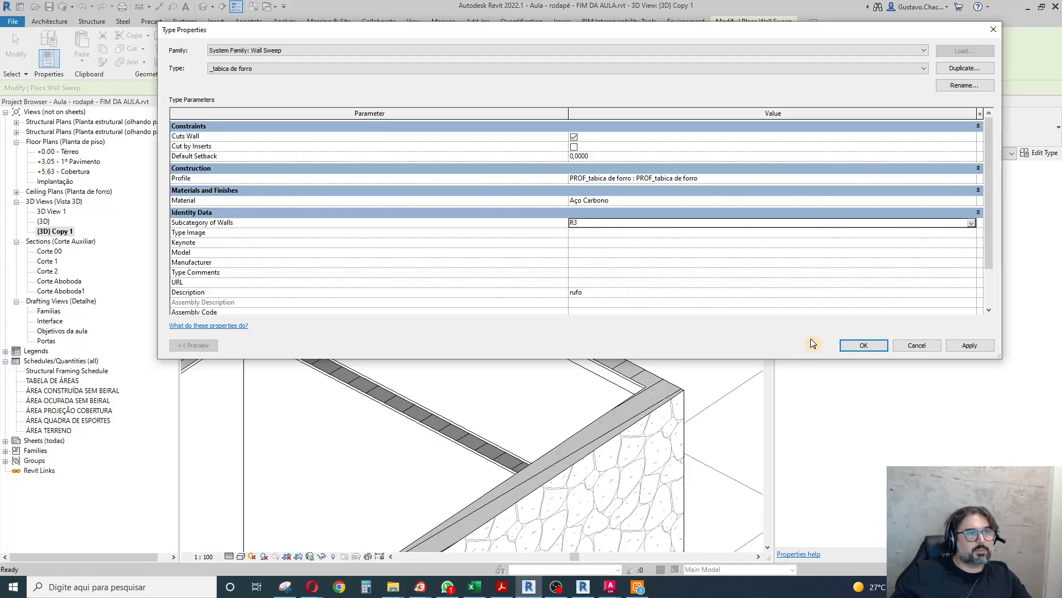
click(864, 347)
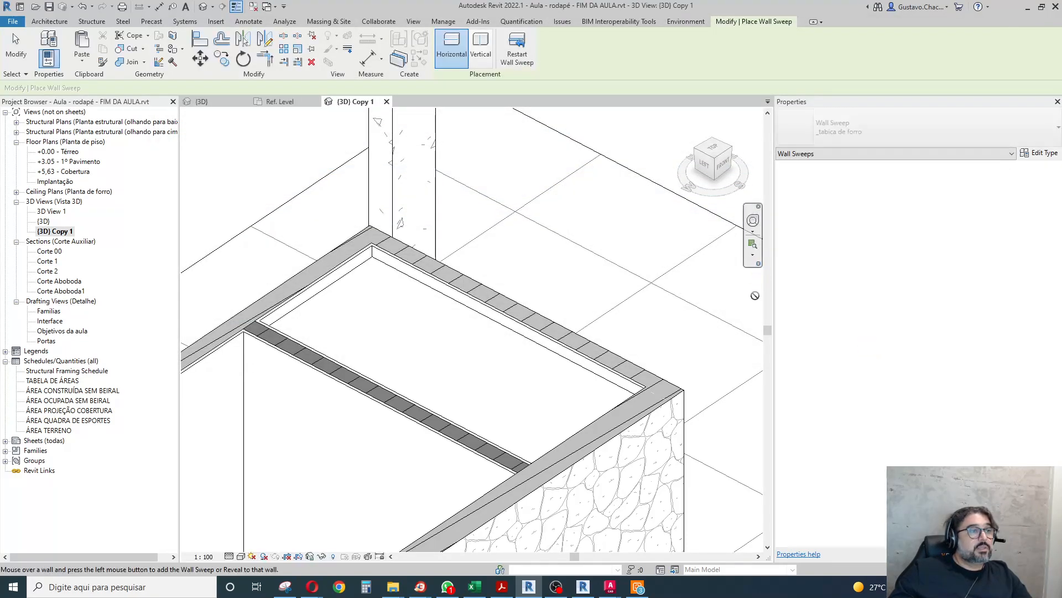
Place the _tabica de forro wall sweep horizontally near the top of the small room's inner wall faces.
scroll(350, 285, up, 4)
click(354, 260)
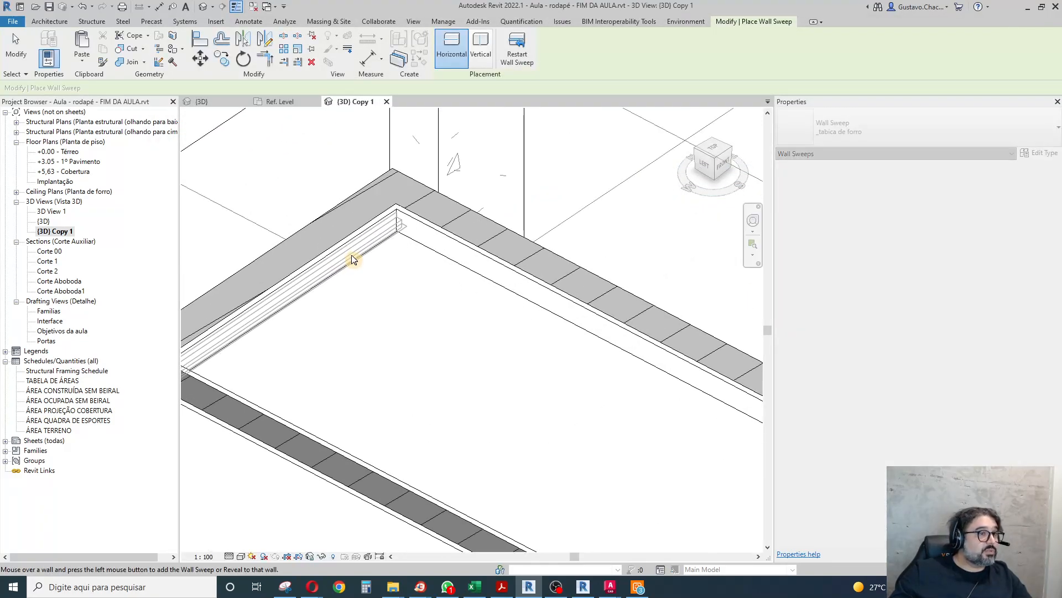
click(429, 239)
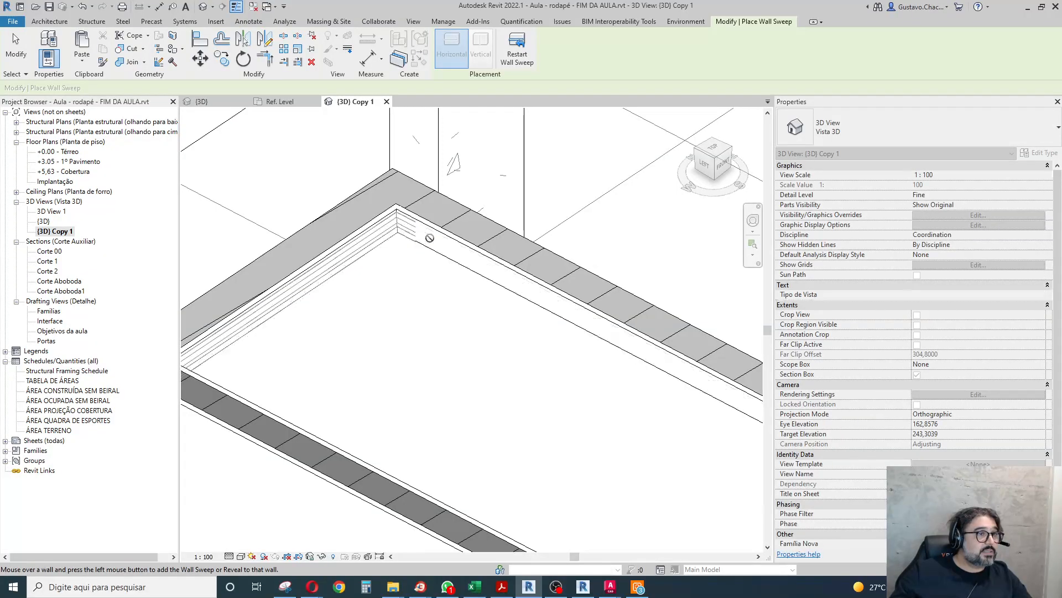
scroll(381, 257, down, 2)
scroll(382, 258, down, 1)
shift+middle_drag(382, 329, 603, 365)
scroll(531, 266, down, 3)
scroll(429, 410, up, 5)
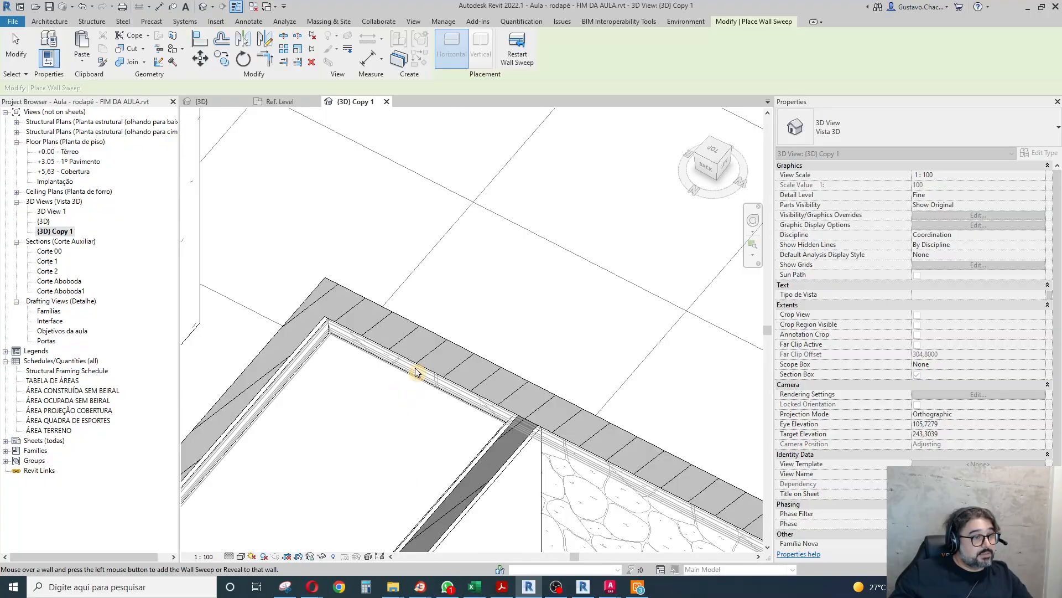
click(416, 369)
scroll(419, 332, down, 3)
shift+middle_drag(417, 360, 521, 389)
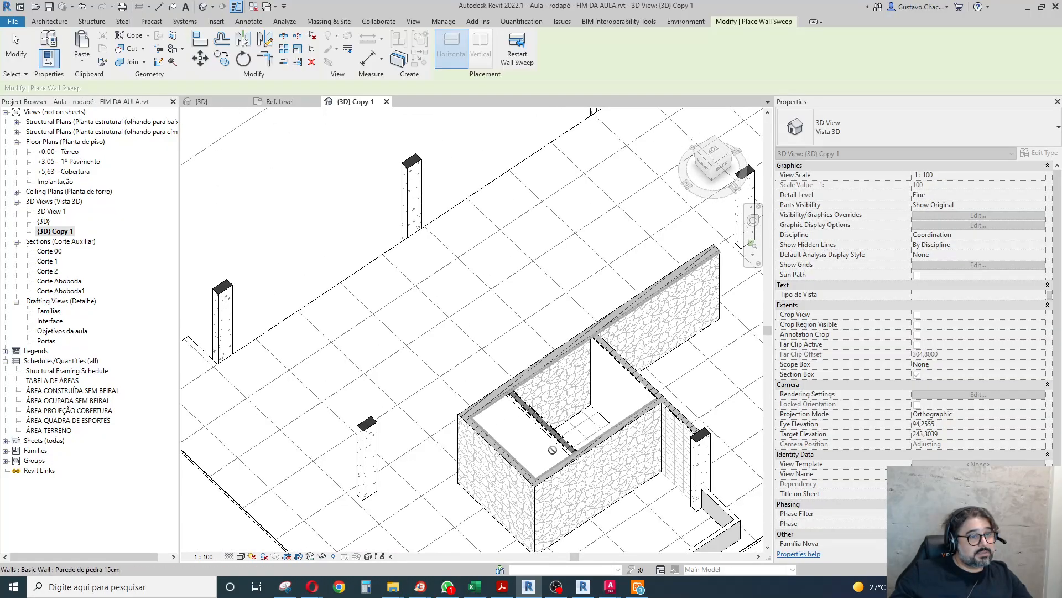
scroll(526, 398, up, 6)
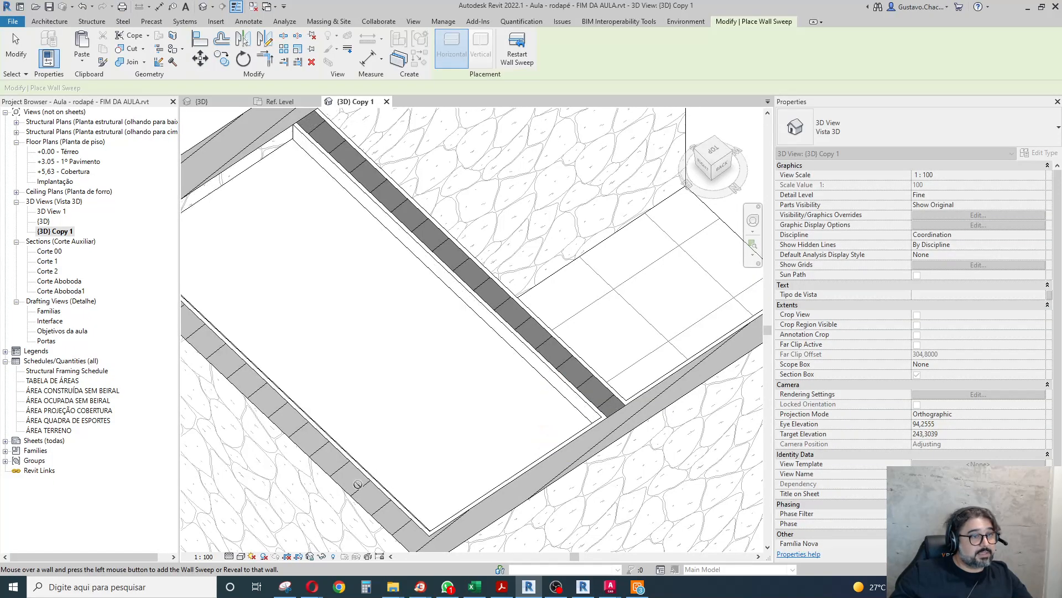
click(15, 55)
Shorten the tabica sweep on the long outer wall so it ends at the small room's inner corner.
scroll(595, 262, down, 4)
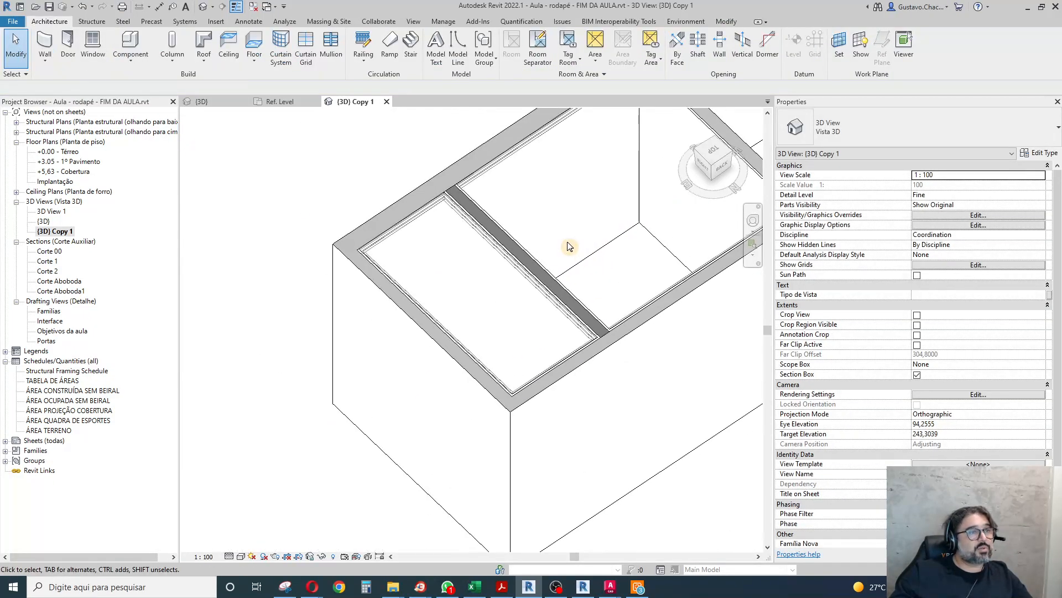
scroll(407, 166, up, 5)
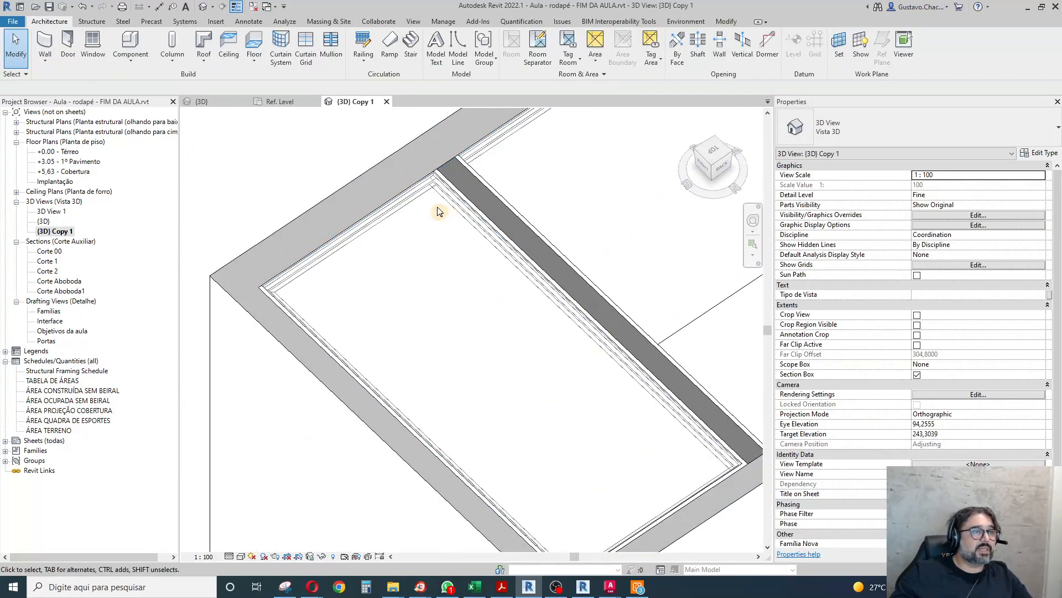
click(454, 181)
scroll(399, 263, down, 4)
scroll(458, 298, down, 4)
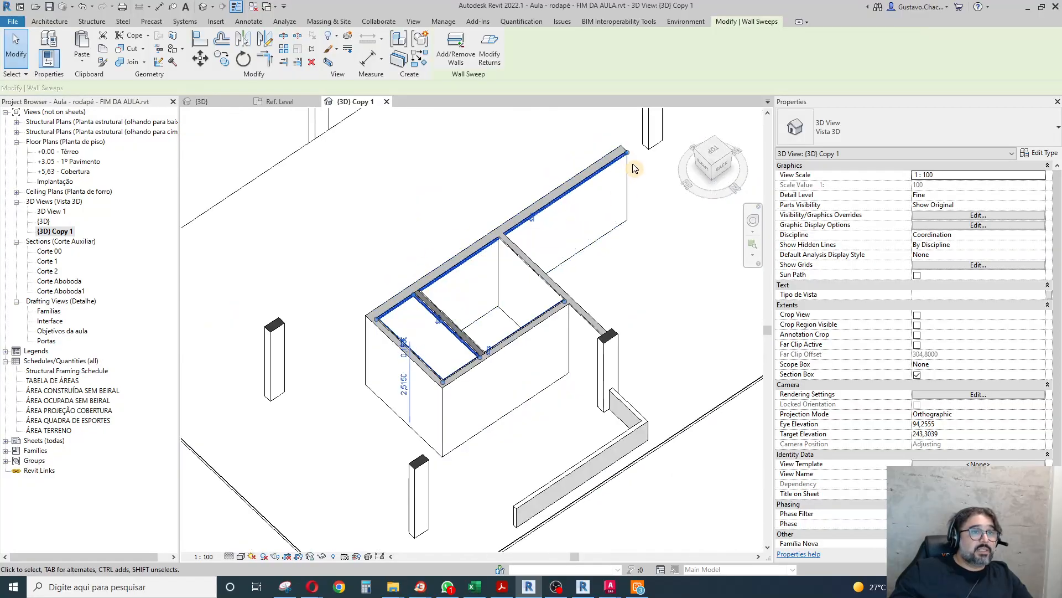
drag(627, 152, 415, 295)
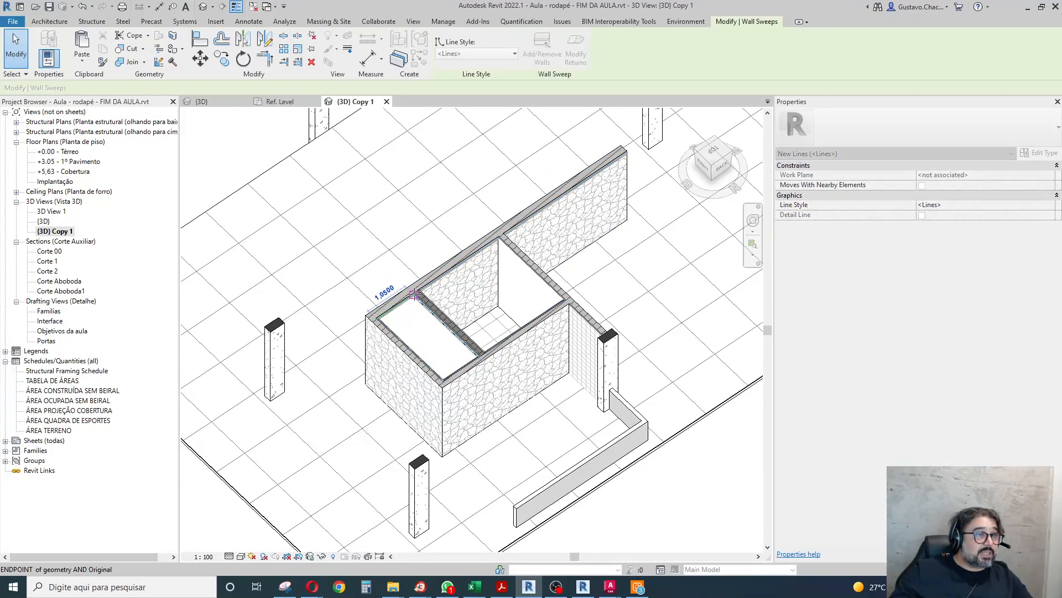
scroll(445, 417, up, 6)
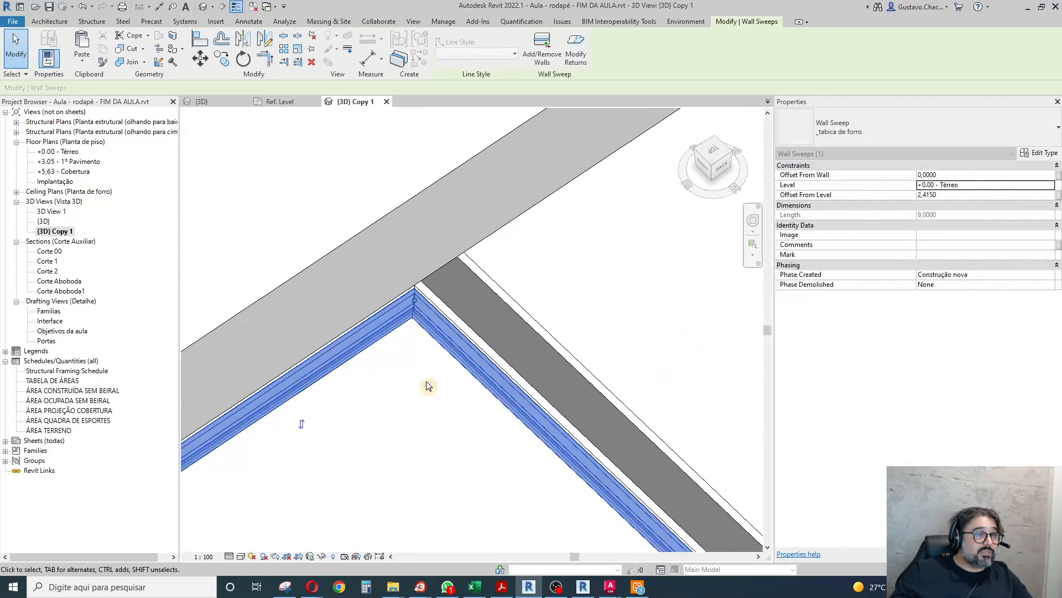
Shorten the tabica sweep on the opposite long wall so it ends at the small room's inner corner.
click(447, 426)
click(472, 359)
scroll(466, 197, down, 5)
shift+middle_drag(529, 305, 564, 202)
scroll(418, 159, up, 4)
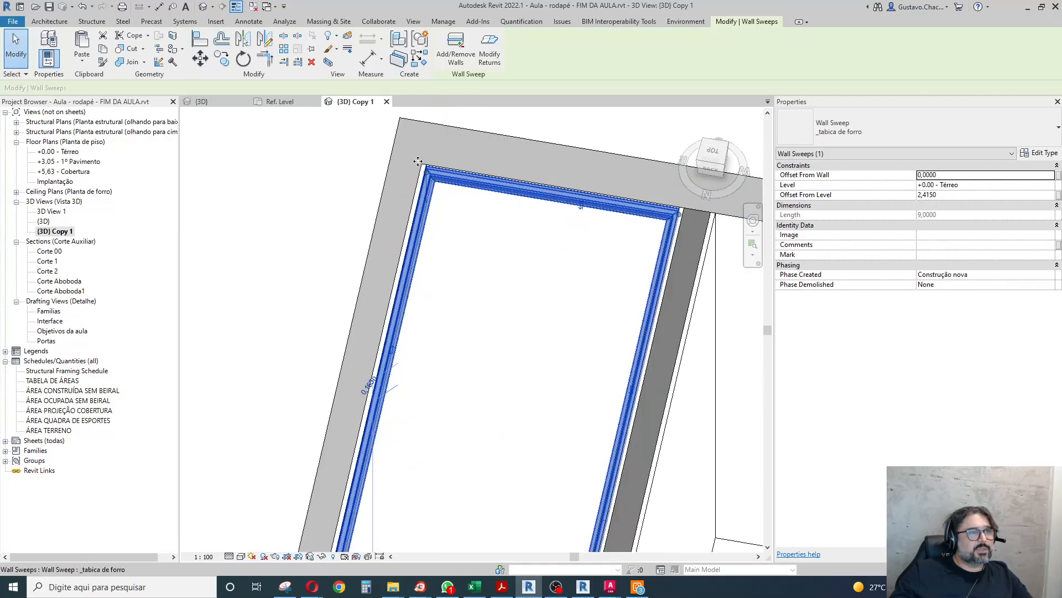
scroll(420, 160, down, 4)
shift+middle_drag(554, 327, 423, 337)
scroll(380, 294, down, 4)
scroll(433, 240, up, 4)
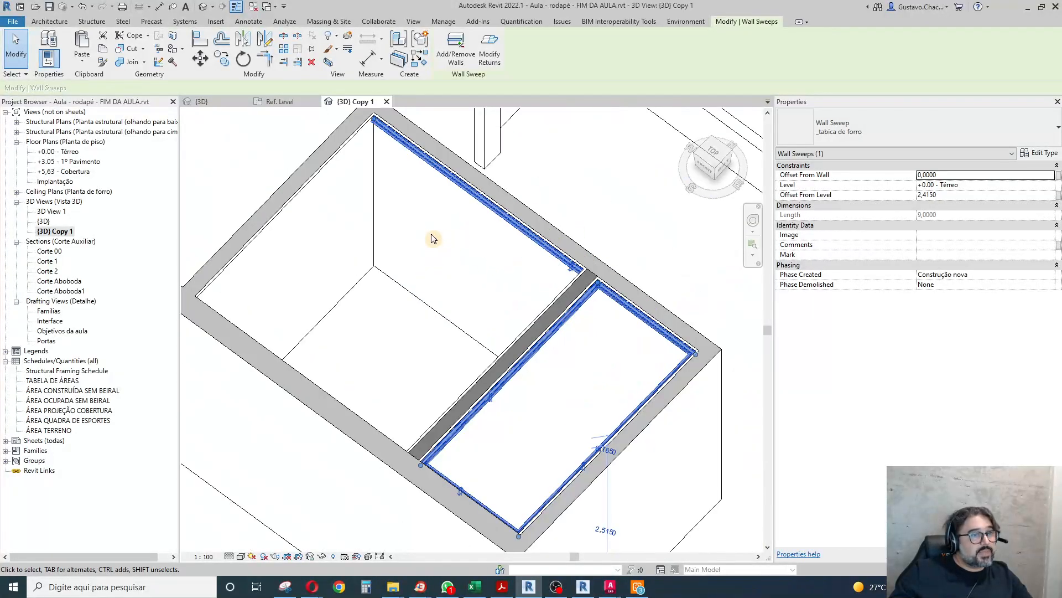
drag(464, 208, 598, 281)
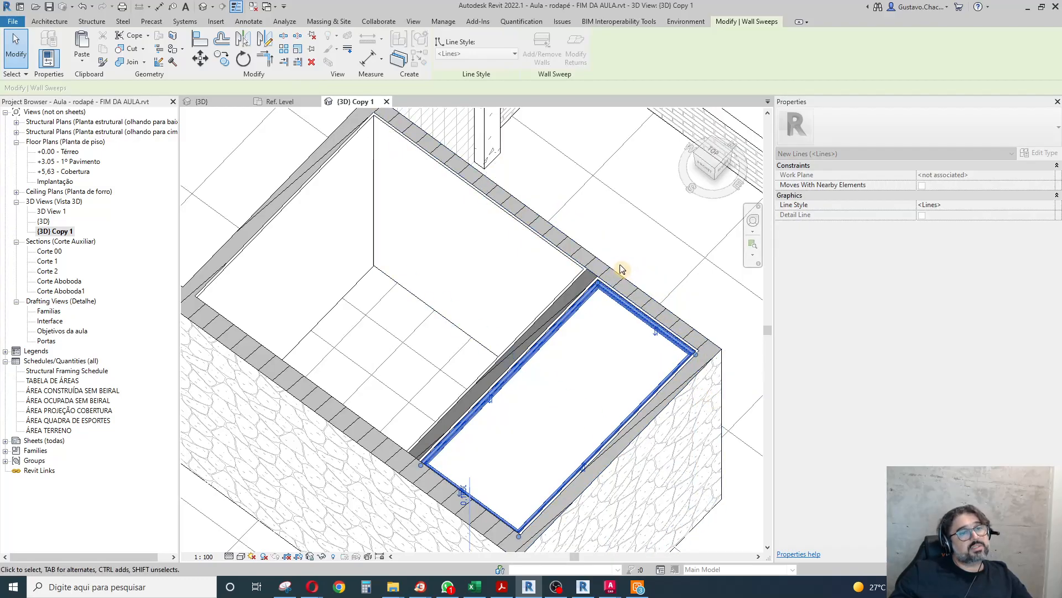
scroll(631, 266, down, 4)
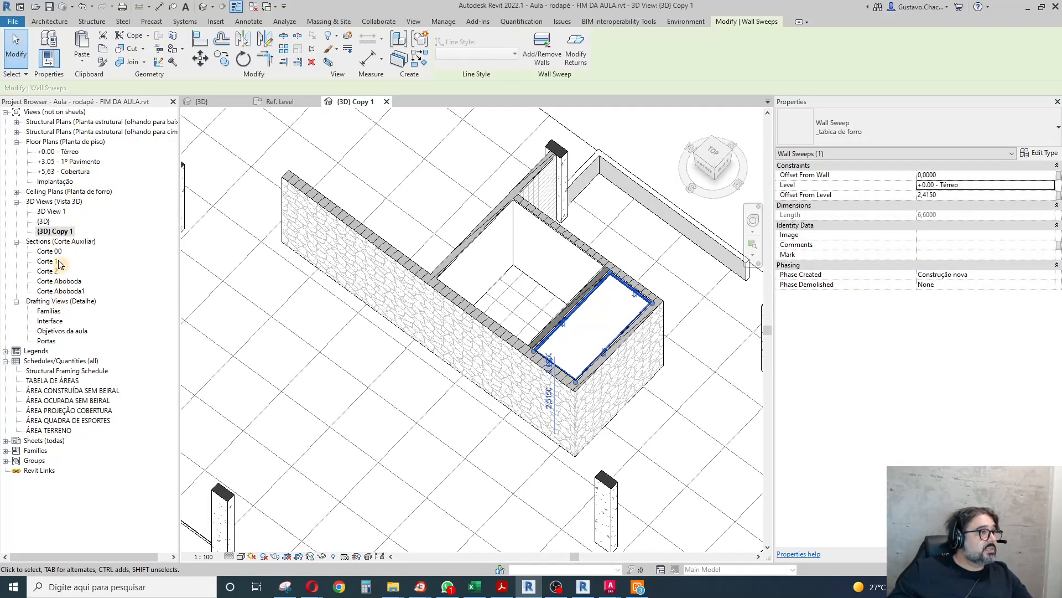
Open section Corte Aboboda1 from the +0.00 - Térreo floor plan to show the tabica beside the ceiling edge.
double_click(71, 161)
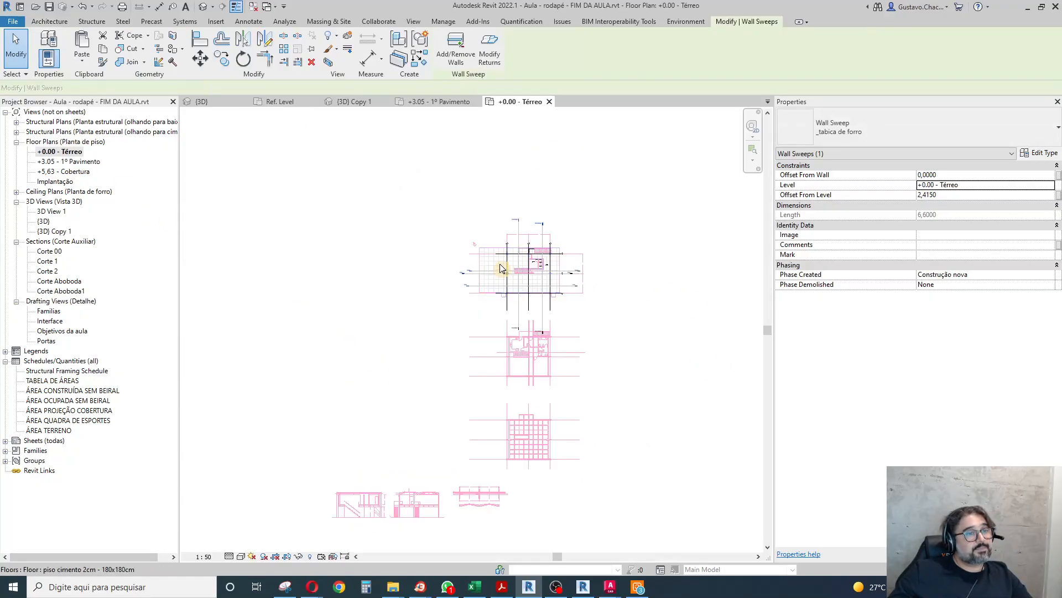
scroll(509, 269, up, 6)
double_click(566, 141)
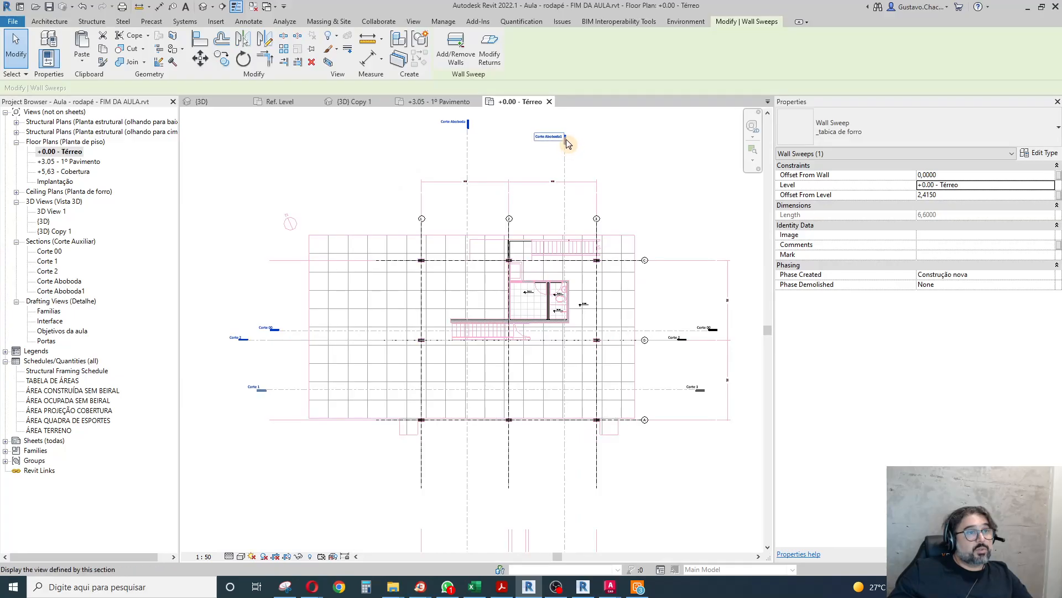
scroll(474, 279, up, 5)
scroll(440, 277, down, 10)
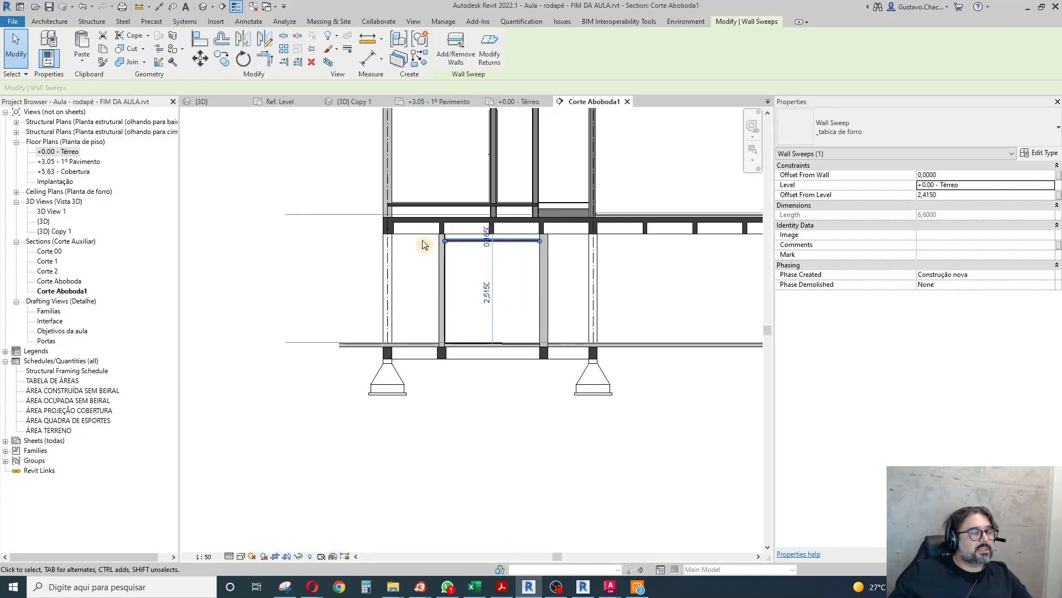
scroll(423, 238, up, 10)
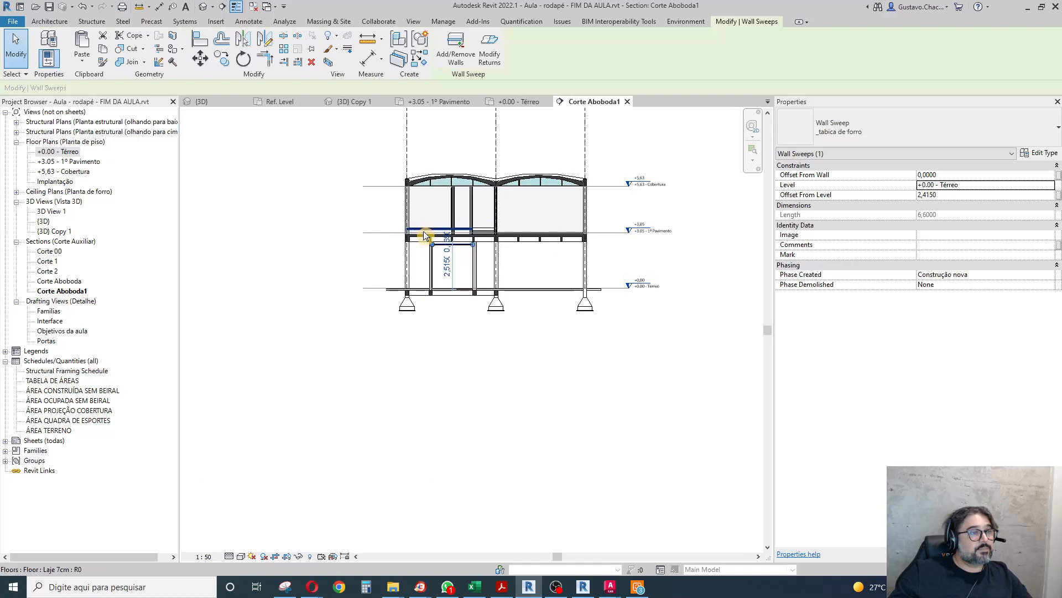
scroll(416, 264, up, 6)
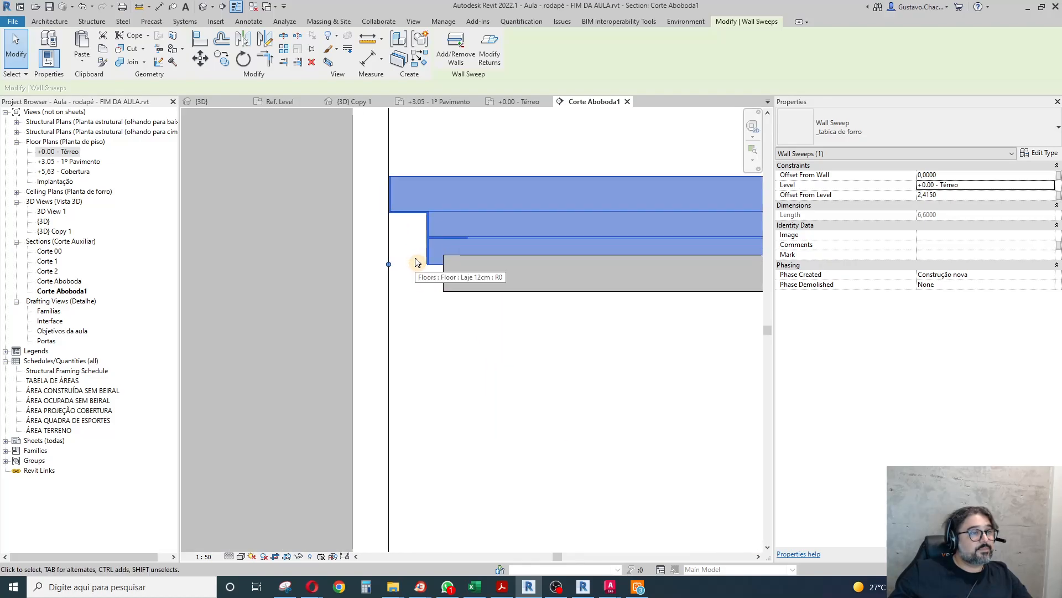
Move the tabica sweep vertically so its lower horizontal flange rests on the top face of the gypsum ceiling.
key(Escape)
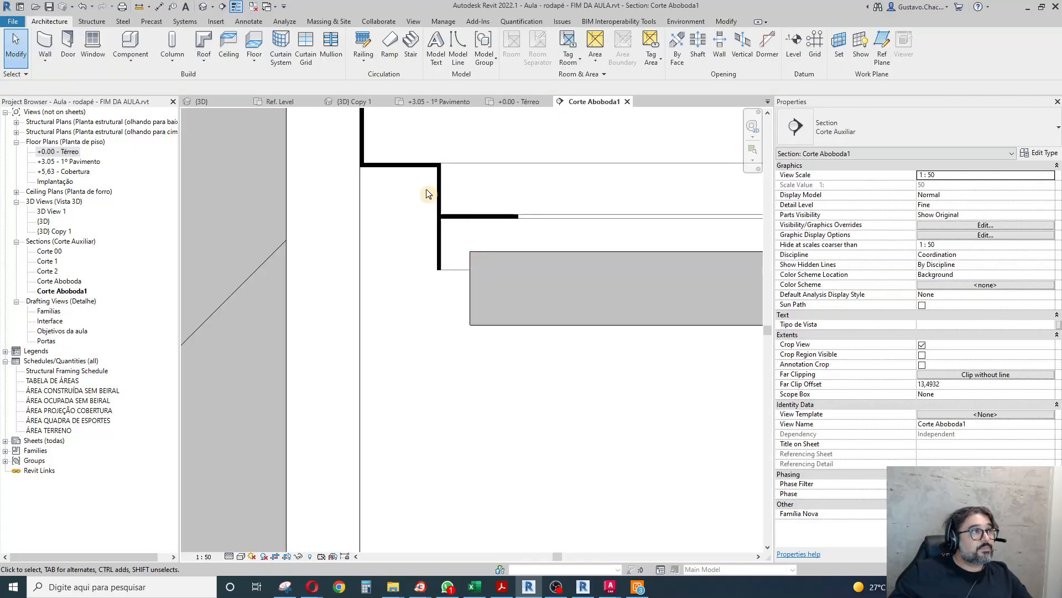
click(454, 216)
key(m)
key(v)
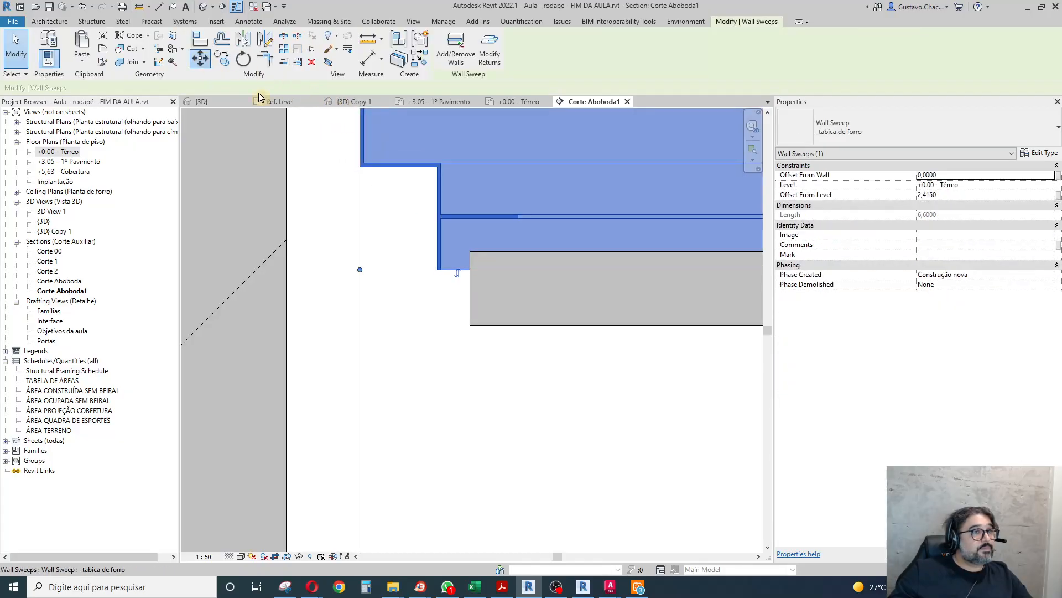
click(497, 222)
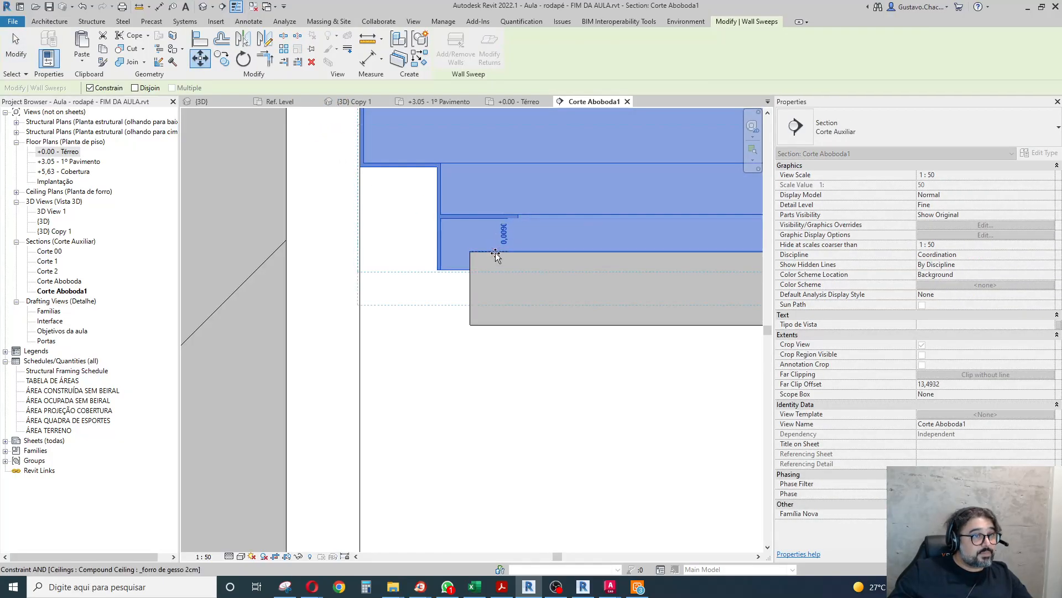
click(496, 253)
click(539, 423)
scroll(434, 363, down, 5)
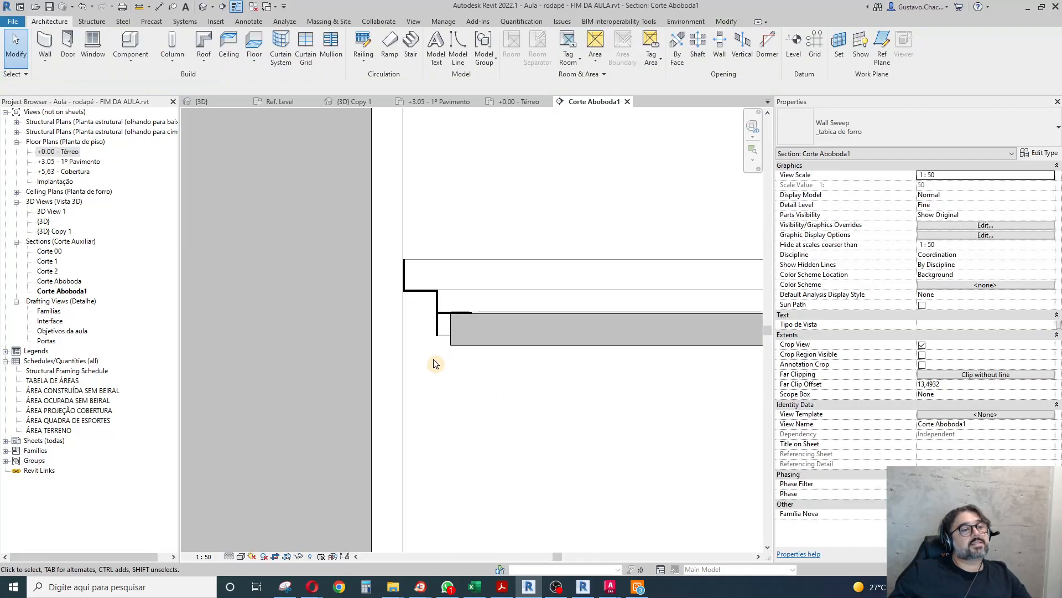
Open the boundary sketch of the _forro de gesso 2cm ceiling for editing in floor plan +0.00 - Térreo.
click(449, 339)
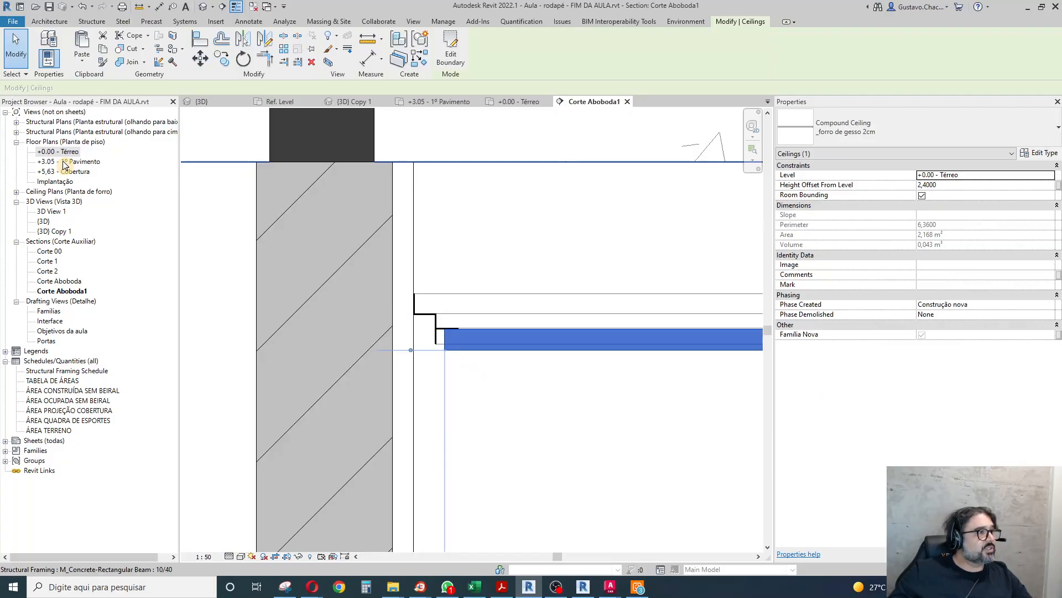
double_click(58, 152)
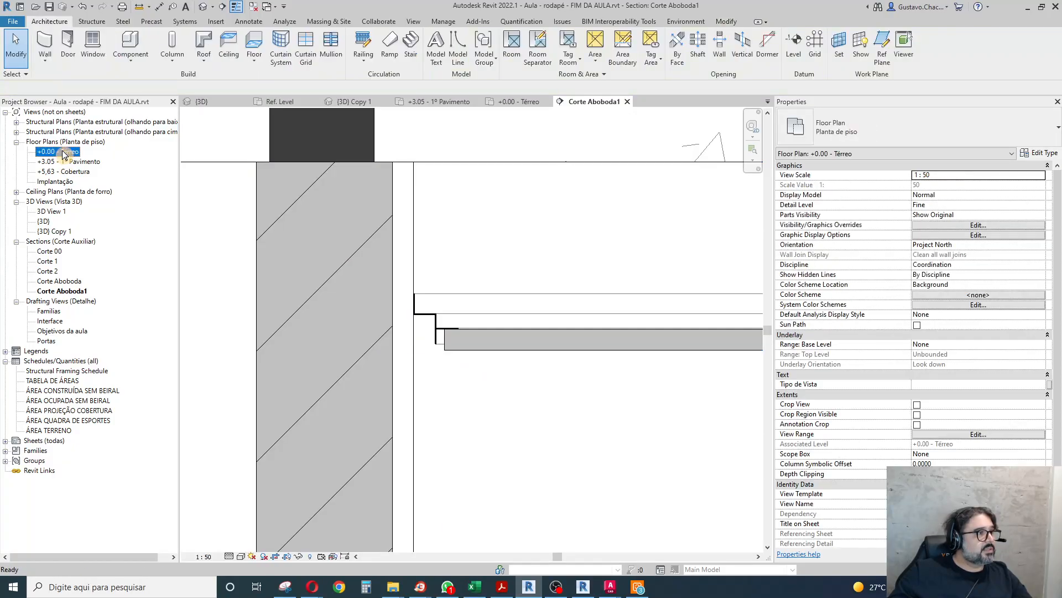
click(17, 191)
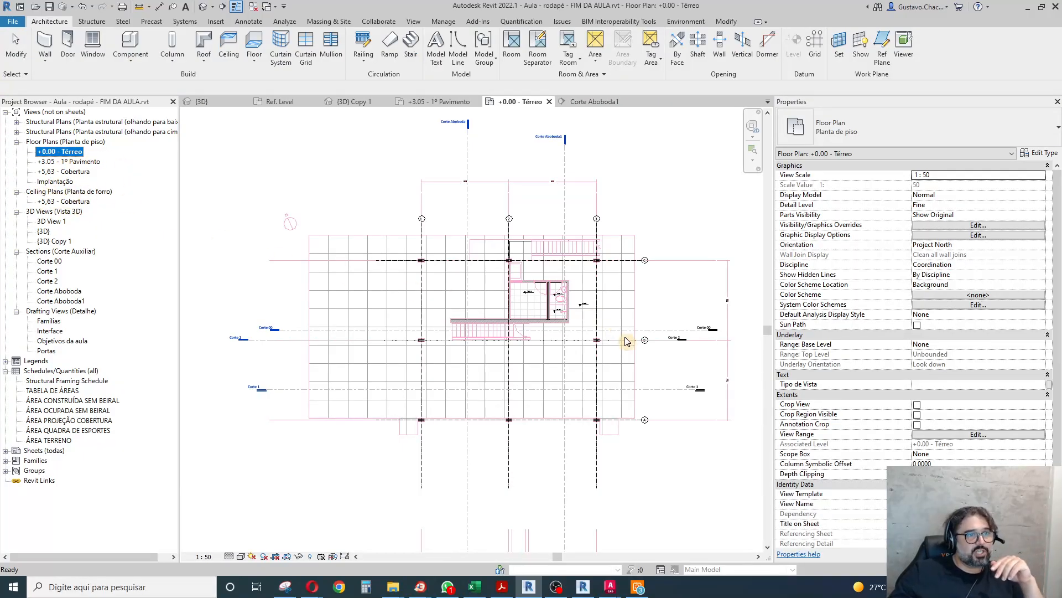
scroll(556, 296, up, 4)
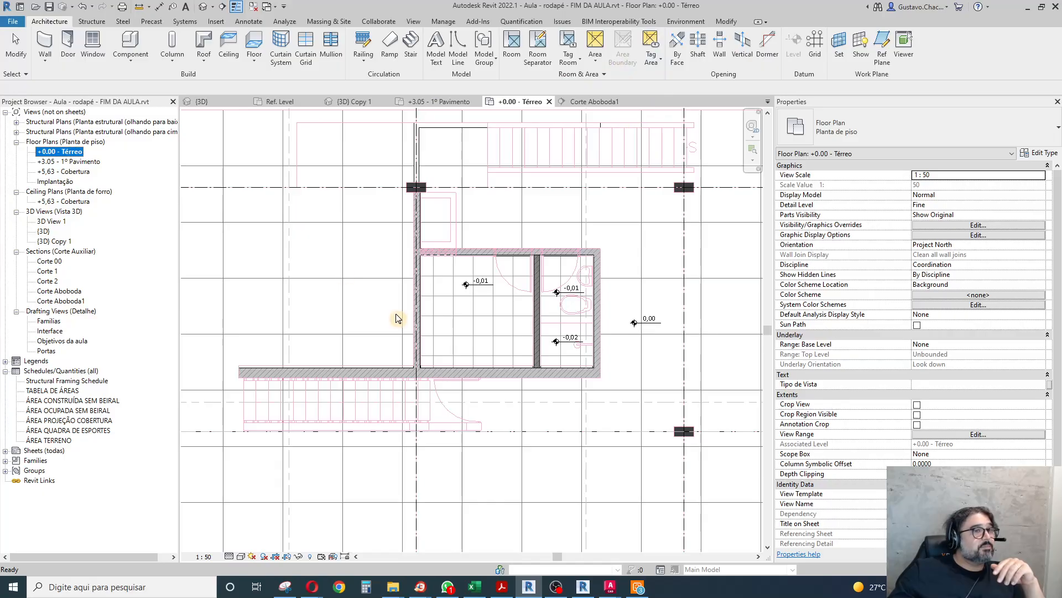
scroll(396, 318, down, 8)
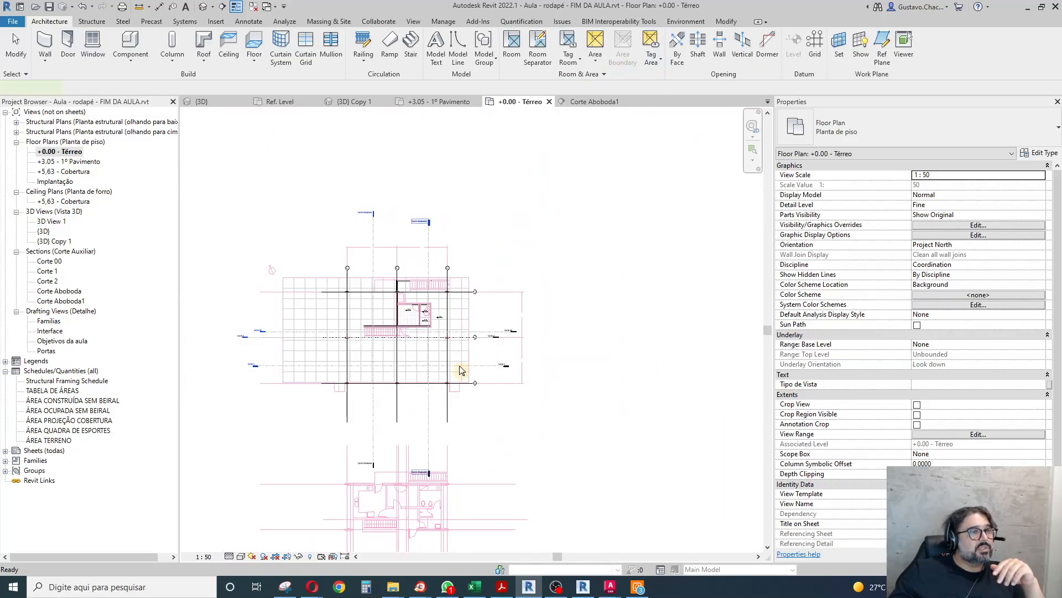
key(ctrl+Tab)
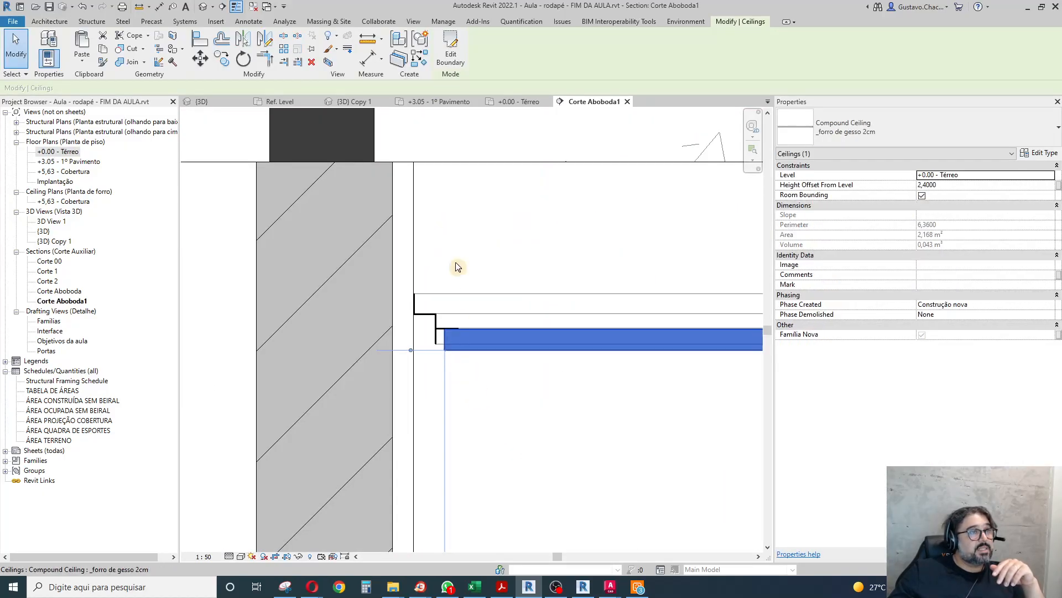
click(451, 49)
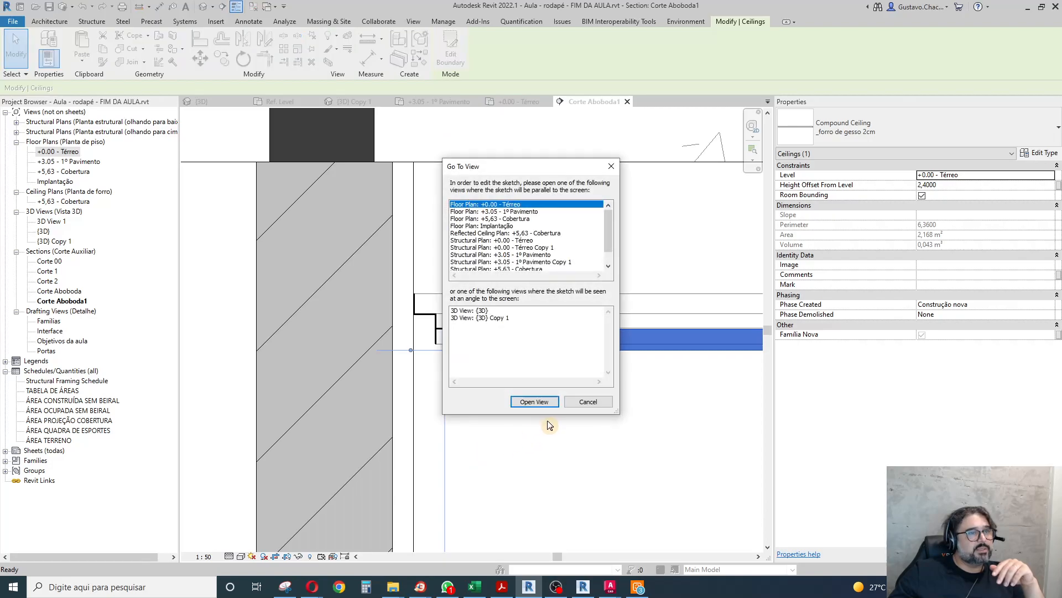
click(552, 406)
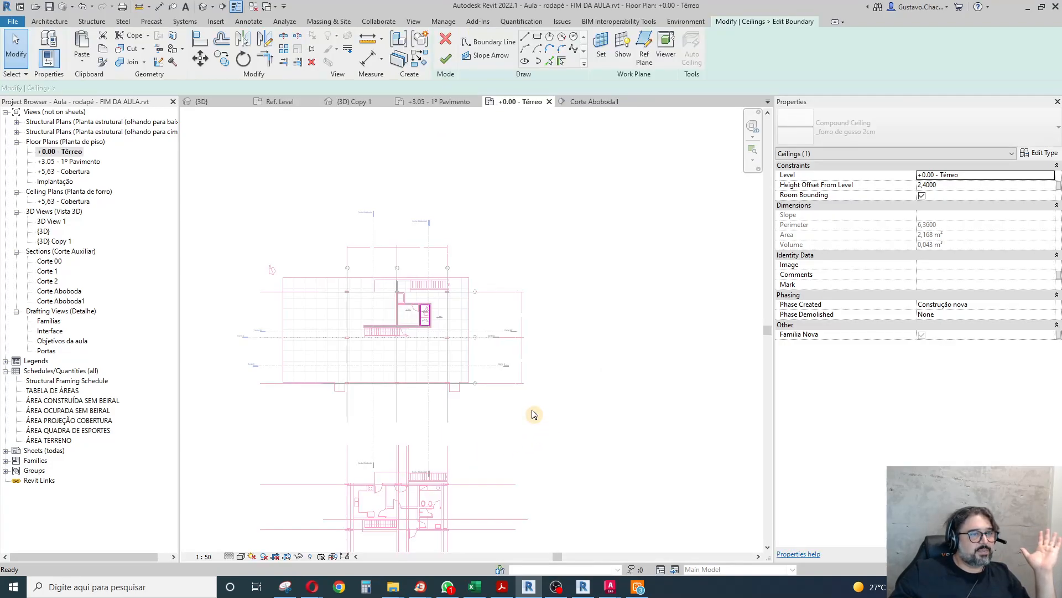
Delete the four boundary lines of the small room's ceiling.
scroll(465, 315, up, 5)
drag(354, 194, 543, 444)
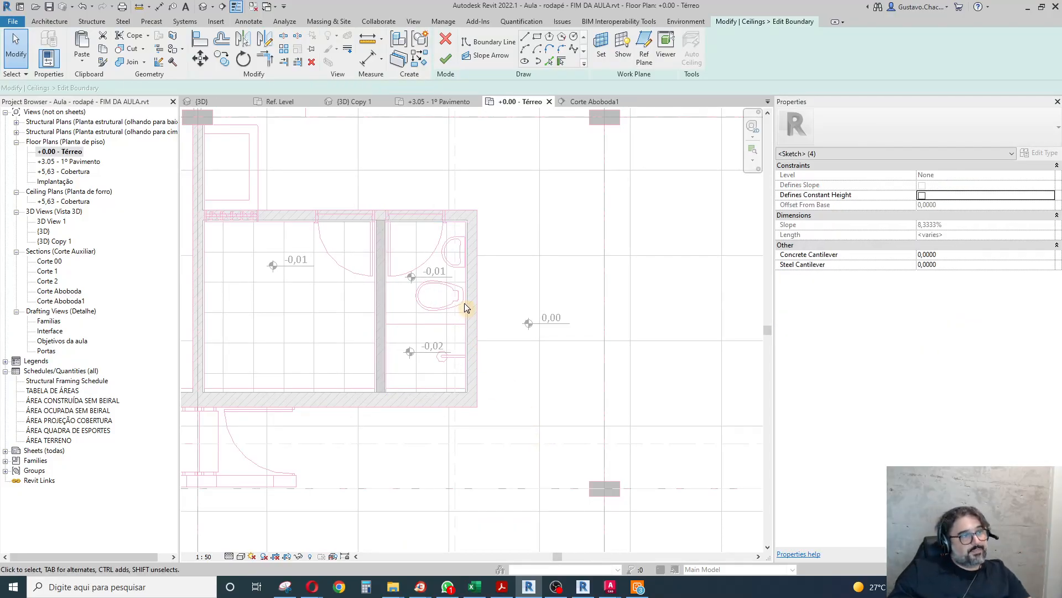
key(Escape)
Draw a rectangular ceiling boundary from corner to corner of the small room with a -2.1 cm offset and finish the sketch.
scroll(465, 305, up, 2)
scroll(471, 214, up, 1)
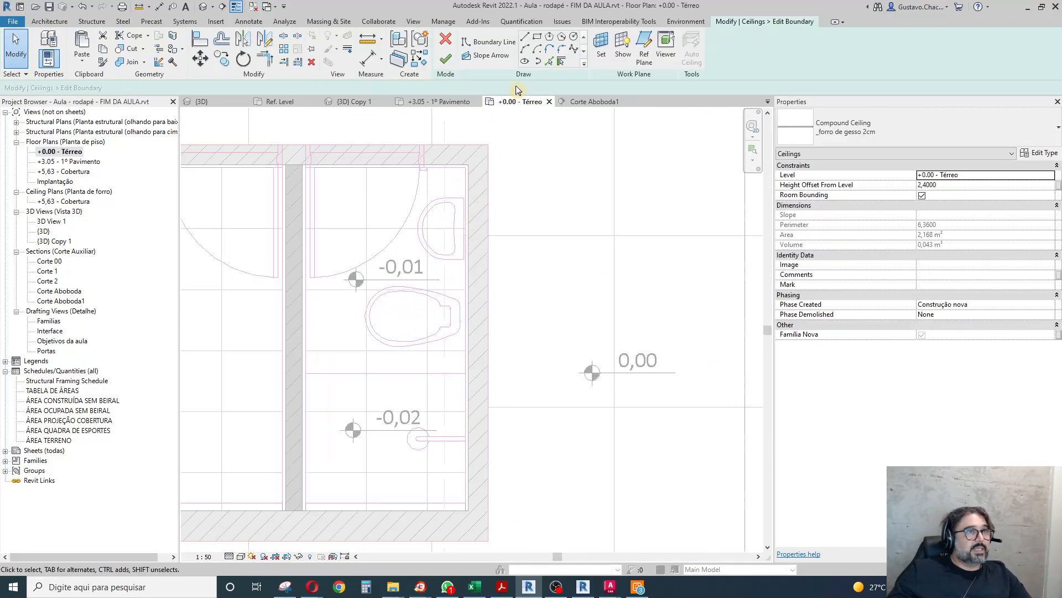
click(537, 37)
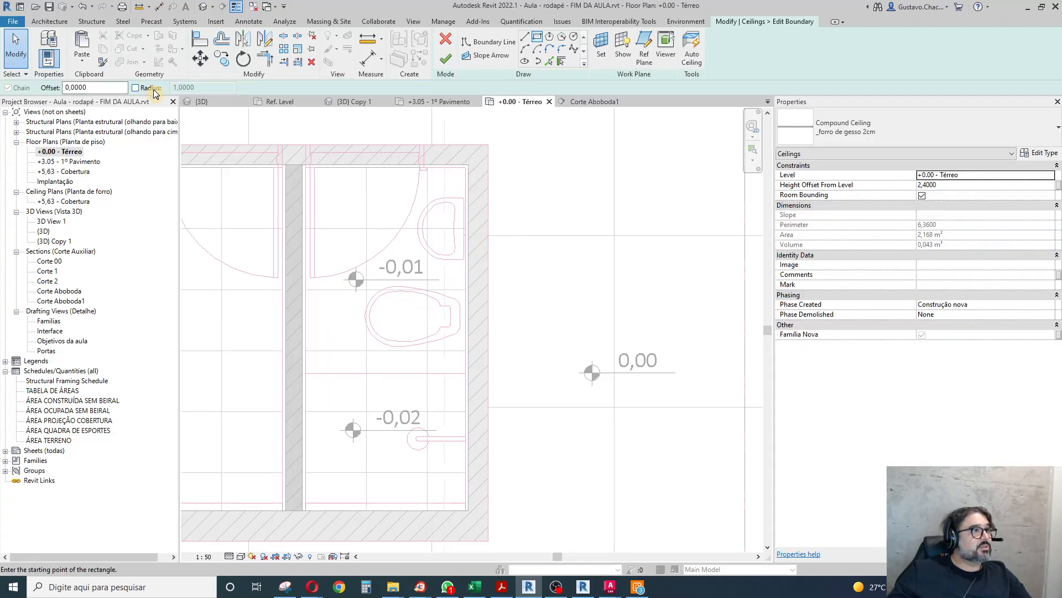
click(95, 87)
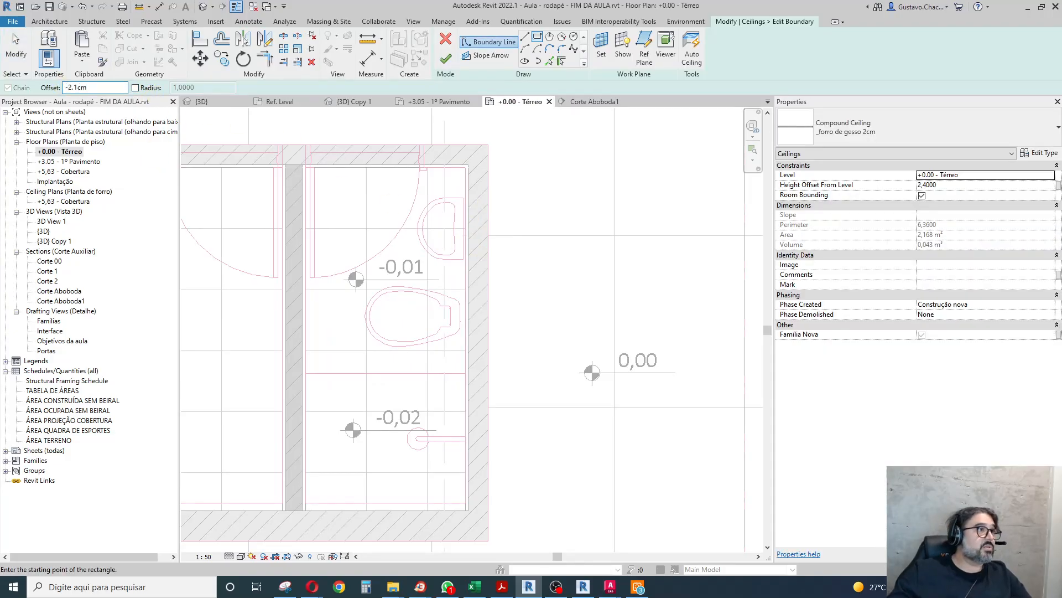
scroll(314, 161, up, 2)
click(313, 161)
scroll(368, 166, down, 3)
scroll(434, 293, up, 3)
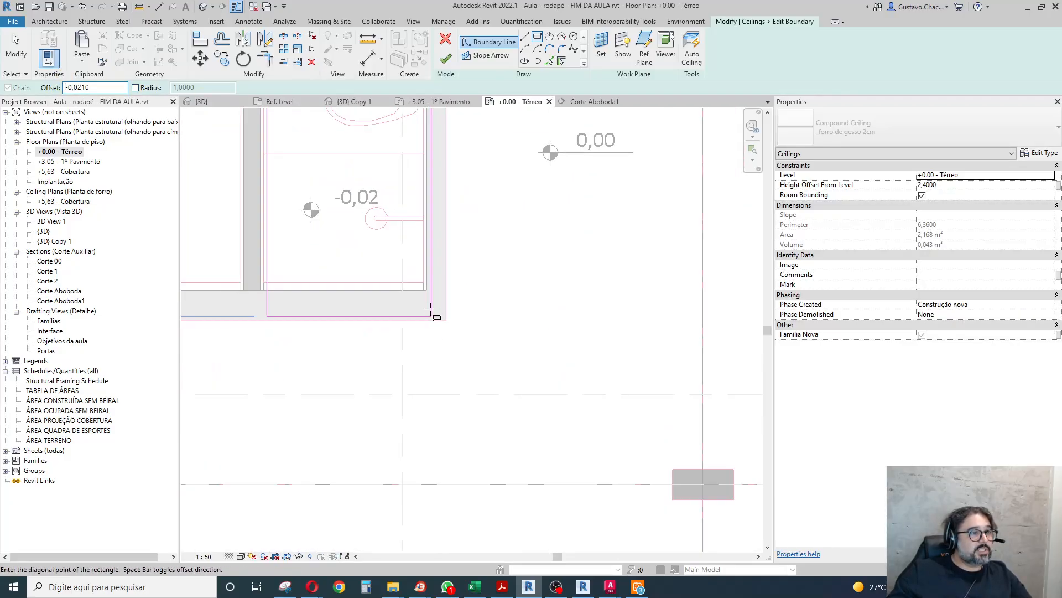
scroll(432, 314, up, 4)
click(410, 260)
scroll(486, 296, down, 2)
click(446, 58)
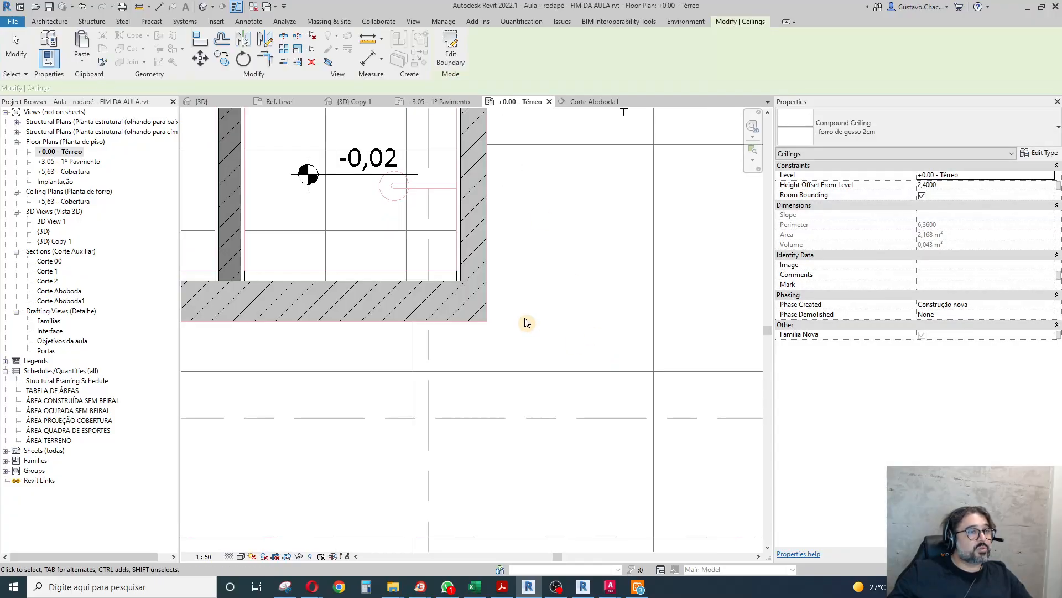
Return to section Corte Aboboda1 and examine how the ceiling's edge meets the tabica's vertical leg.
scroll(526, 323, down, 6)
double_click(518, 158)
scroll(431, 355, up, 3)
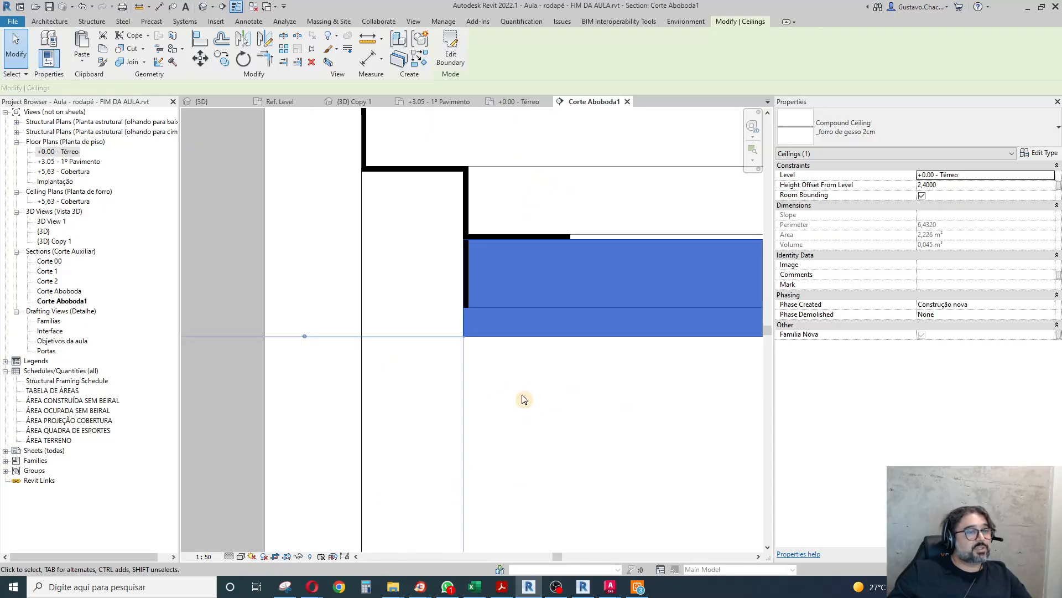
scroll(474, 301, up, 3)
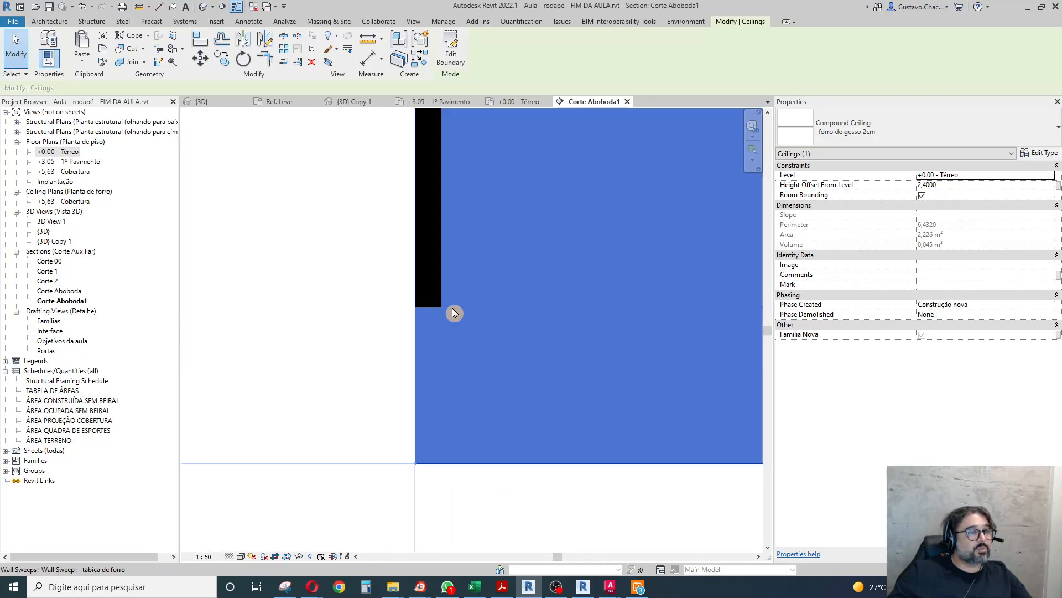
scroll(351, 290, down, 4)
scroll(354, 281, down, 2)
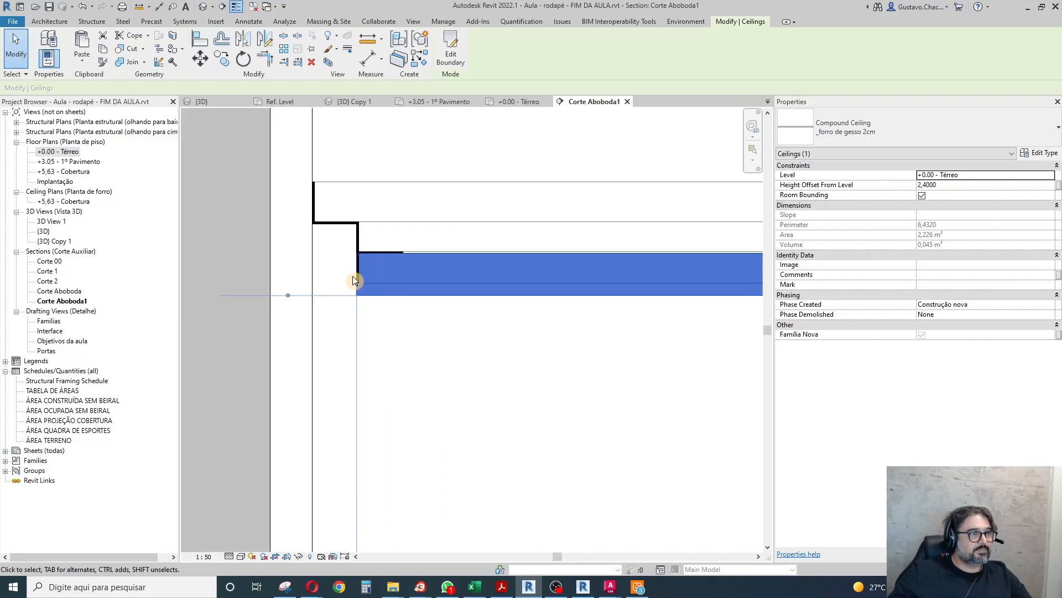
Reopen the ceiling's boundary sketch in floor plan +0.00 - Térreo and delete its rectangular boundary lines.
click(450, 50)
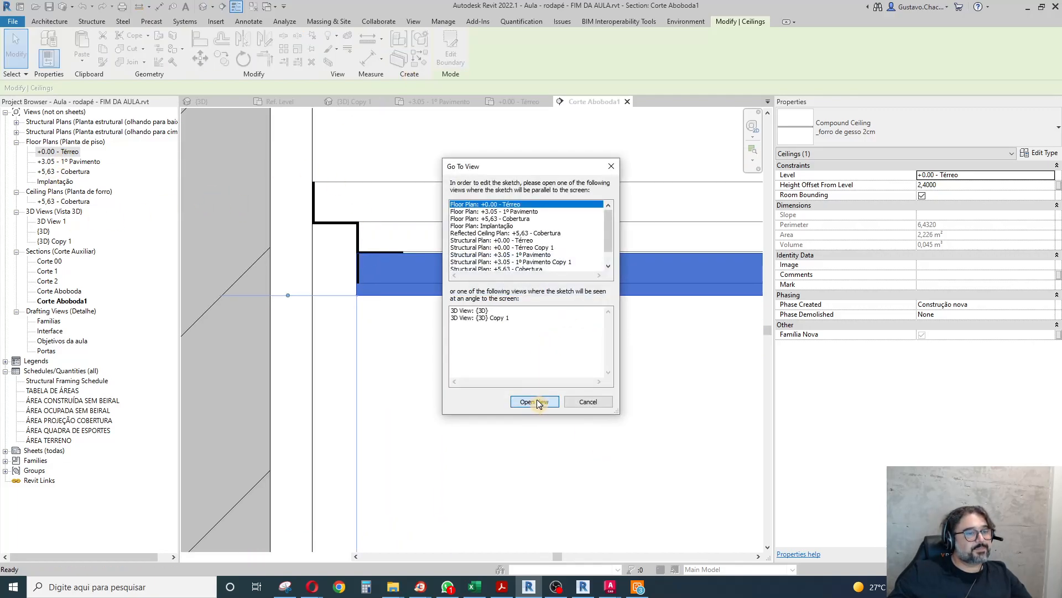
click(534, 402)
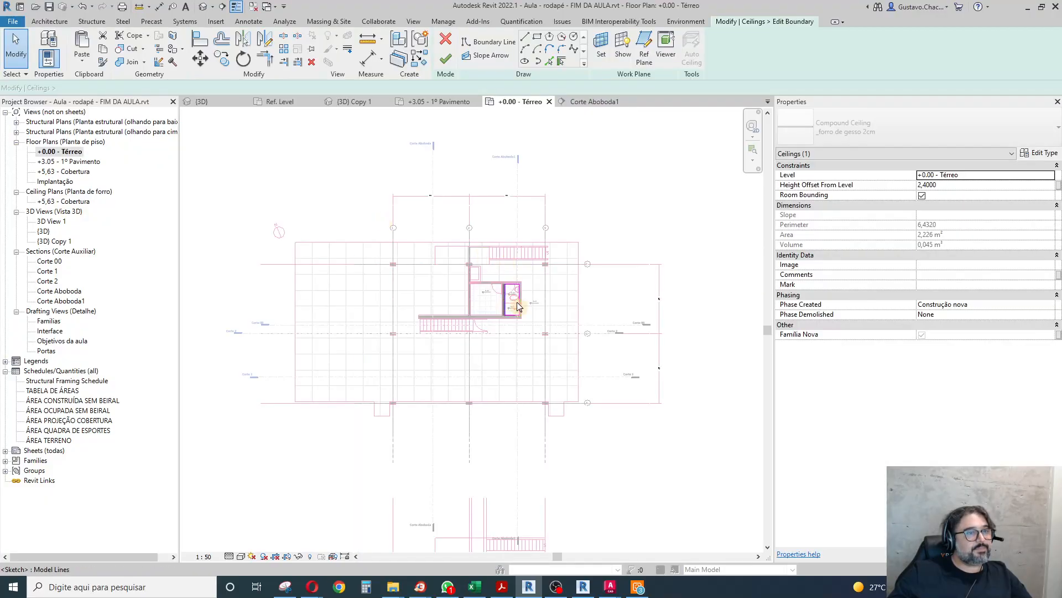
scroll(510, 287, up, 2)
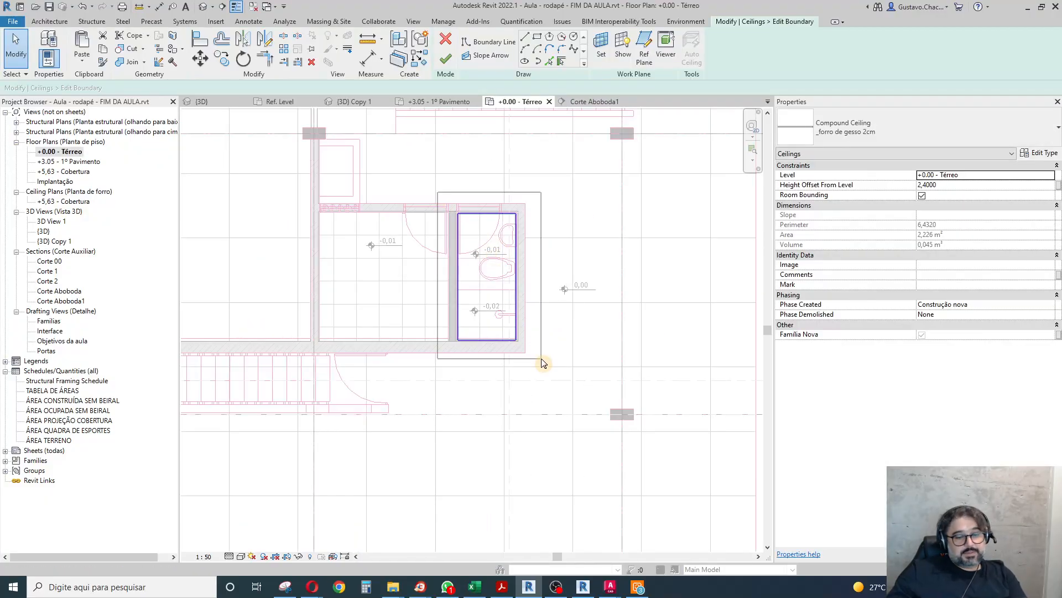
click(543, 363)
Draw a rectangular ceiling boundary between opposite corners of the small room with a -2.2 cm offset and finish the sketch.
scroll(504, 250, up, 3)
scroll(607, 304, up, 1)
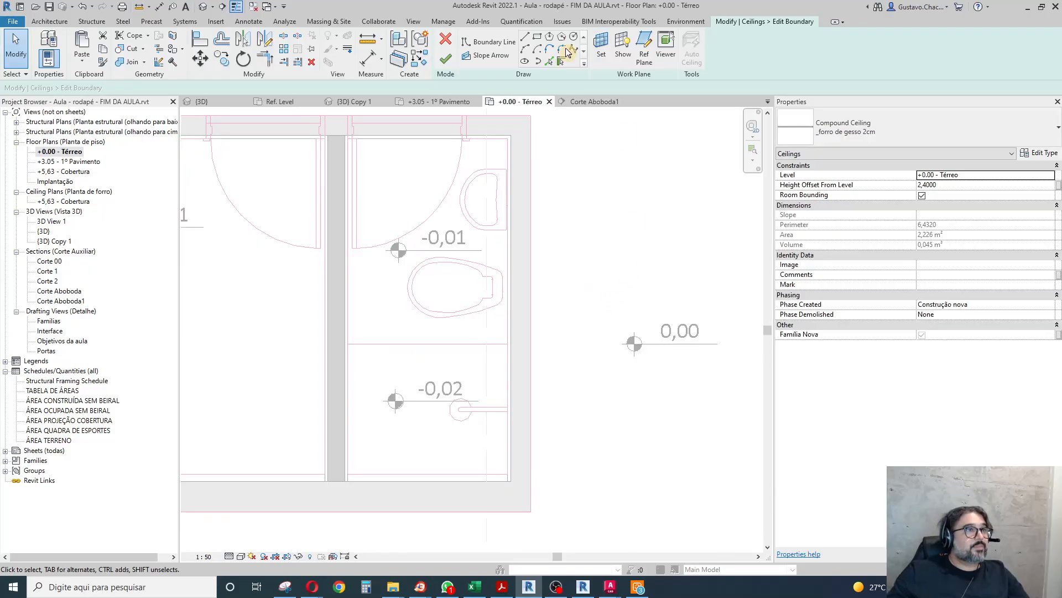
click(537, 37)
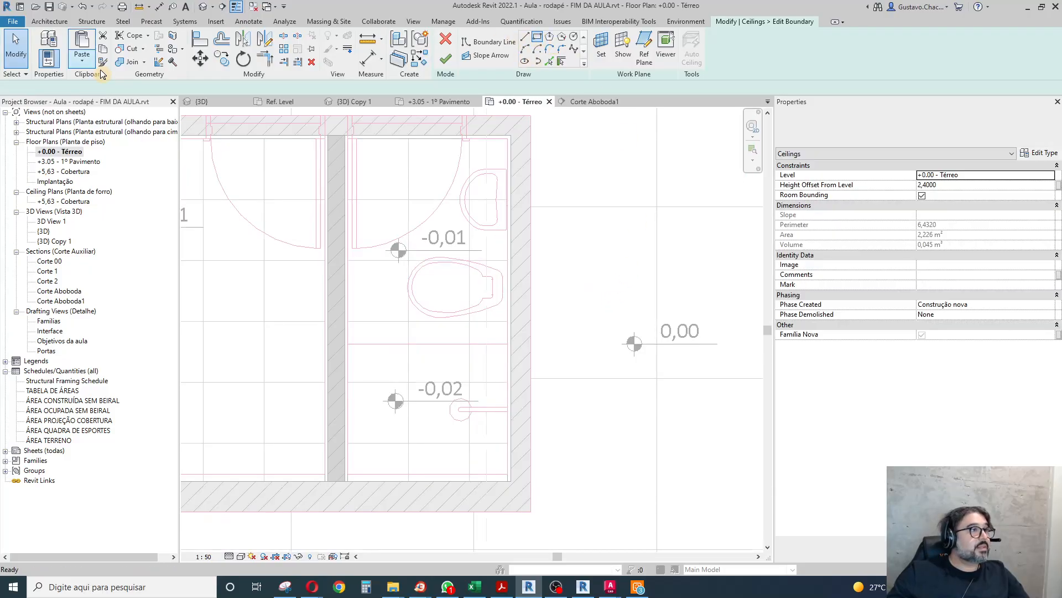
text(-2.)
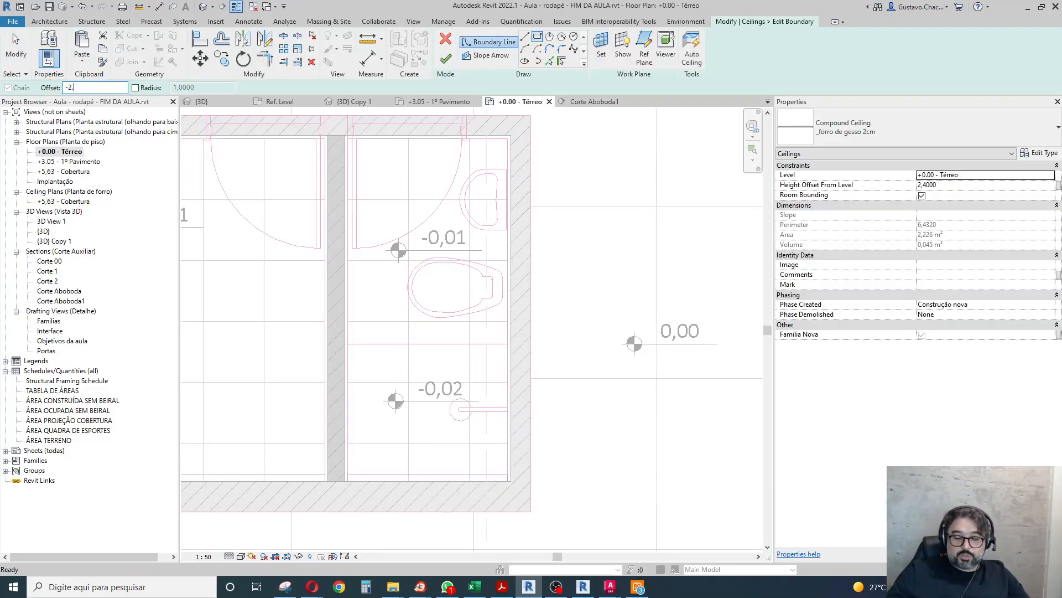
text(2cm)
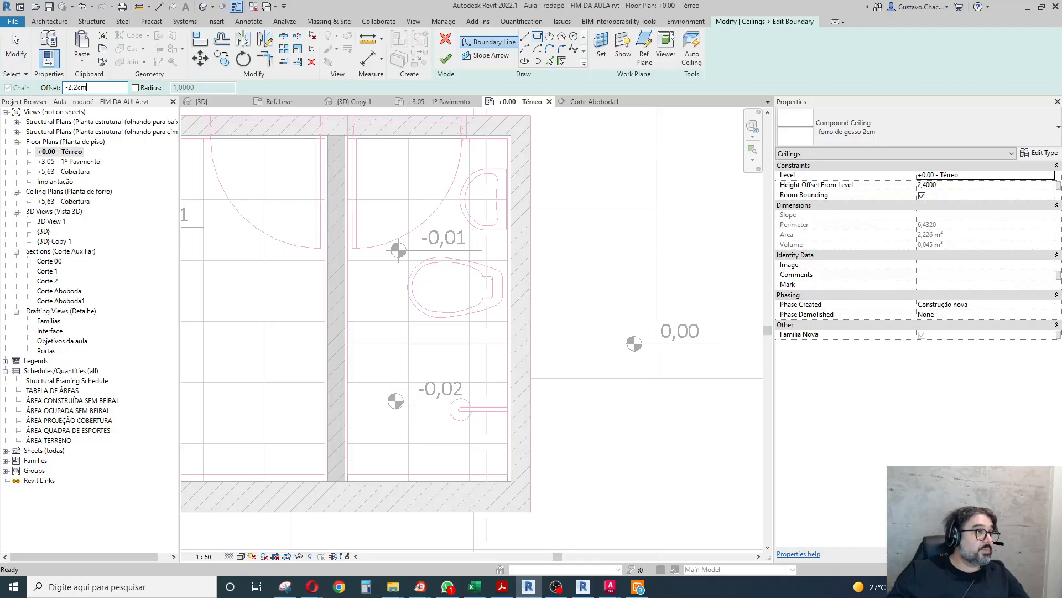
key(Return)
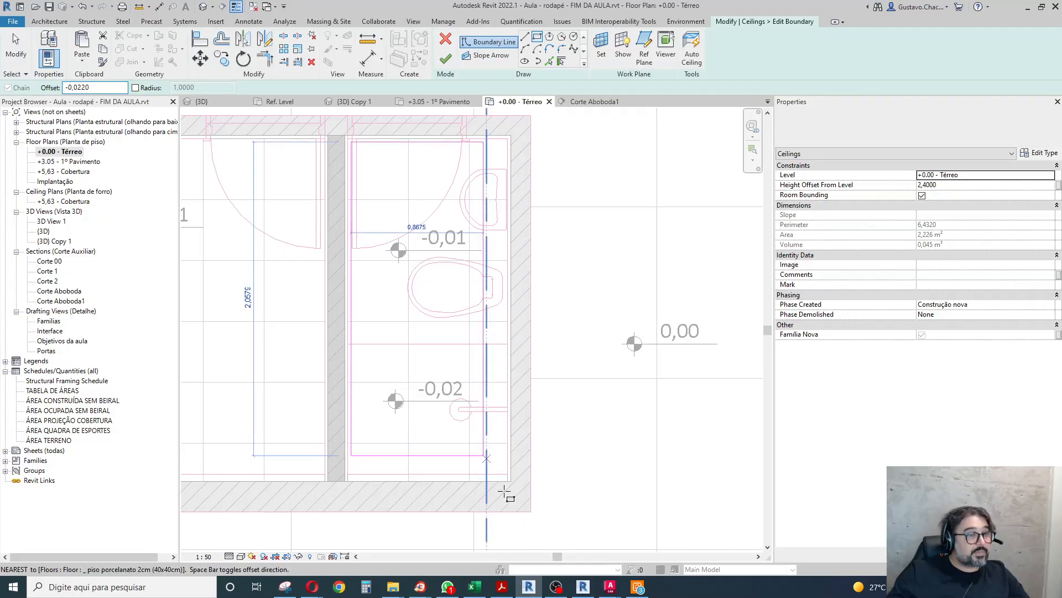
click(505, 492)
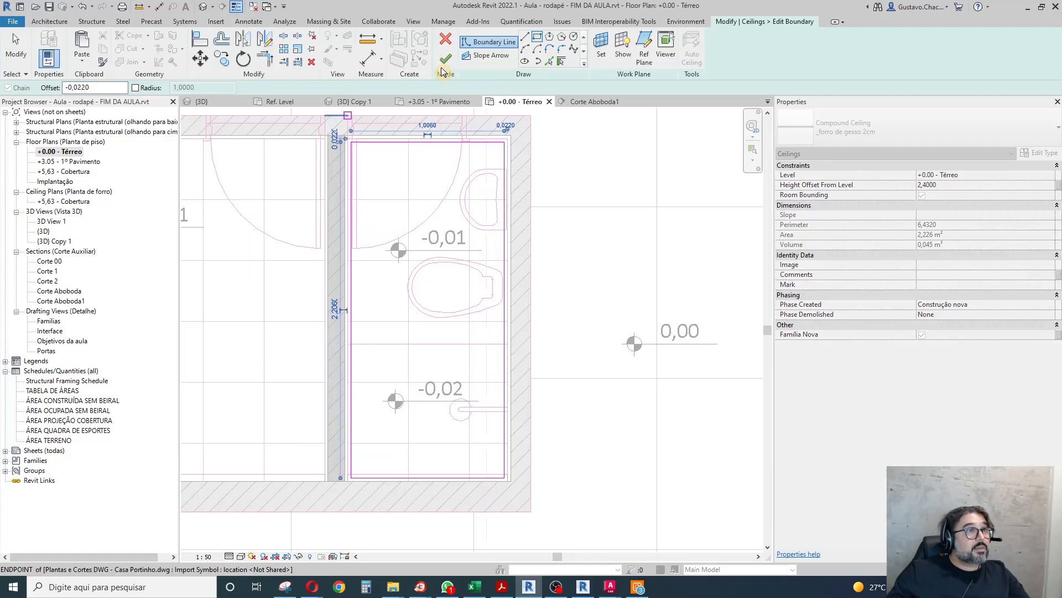
click(446, 58)
Open section Corte Aboboda1 and examine how the ceiling's edge meets the tabica's vertical leg.
scroll(552, 278, down, 2)
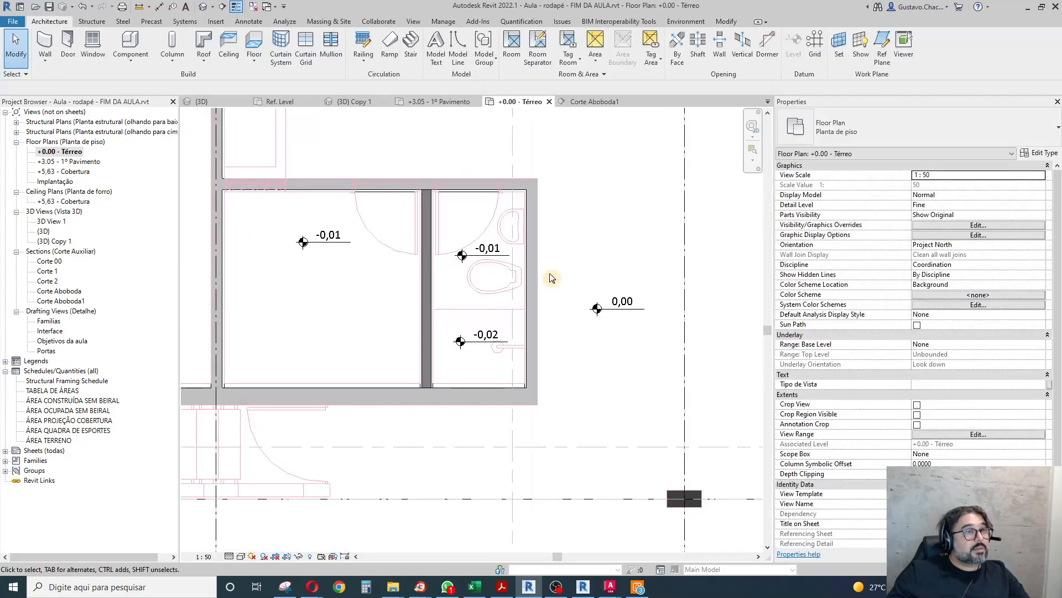
scroll(499, 176, down, 4)
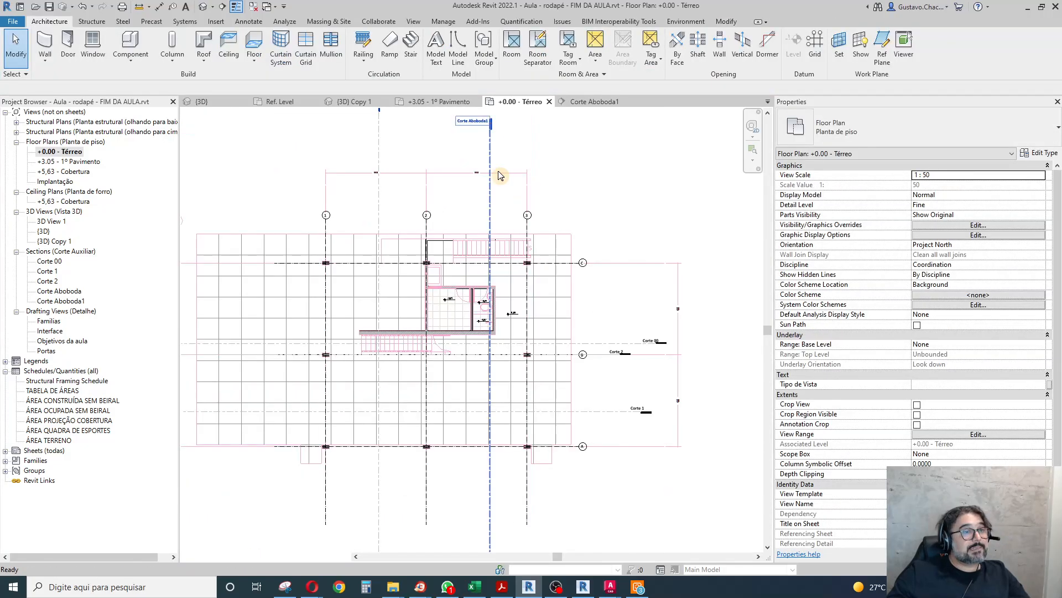
double_click(491, 176)
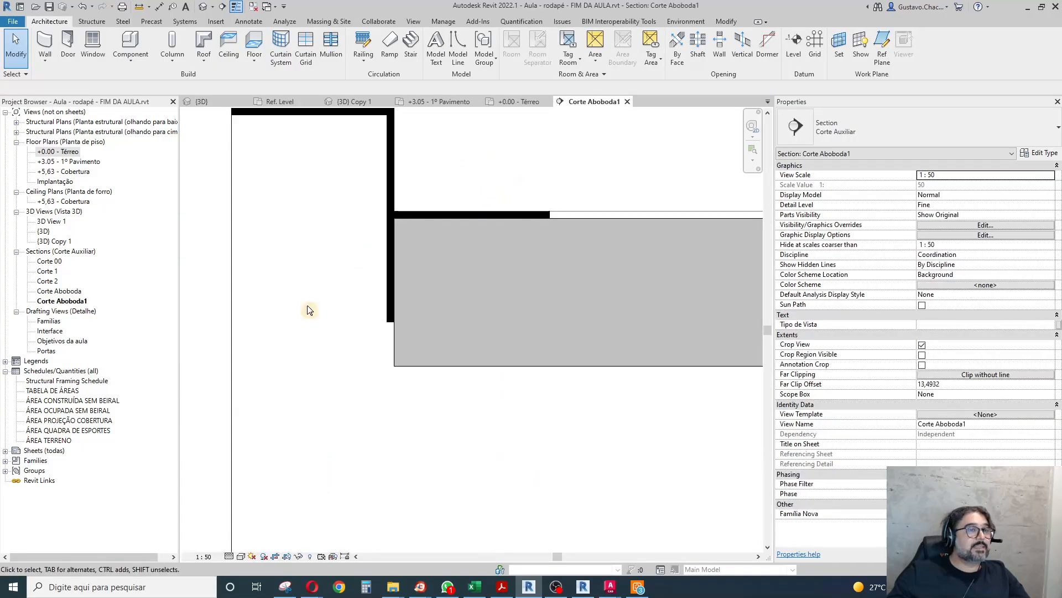
scroll(309, 310, down, 1)
middle_drag(281, 320, 307, 411)
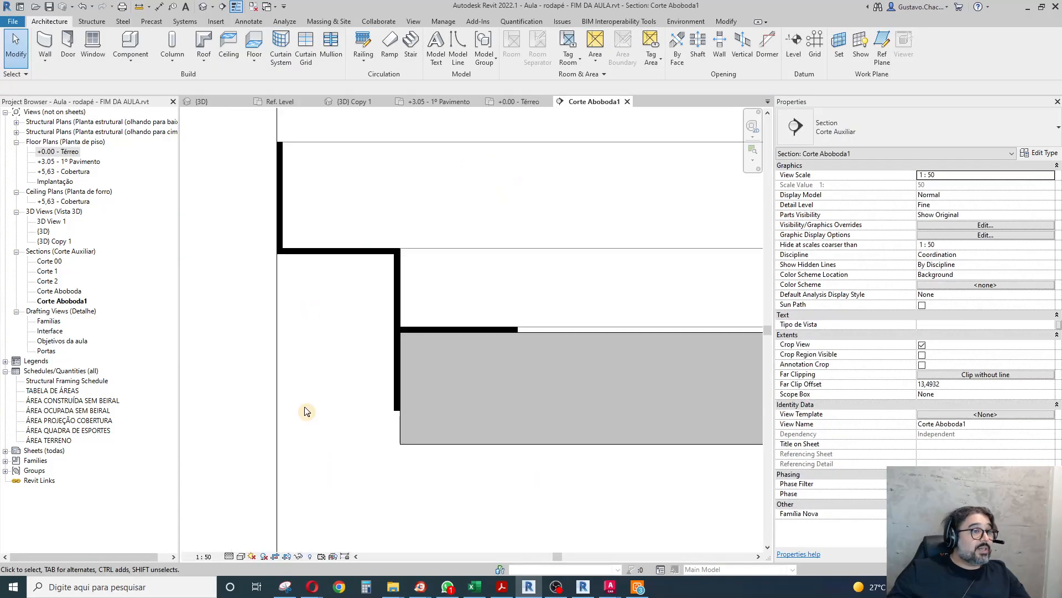
scroll(306, 411, down, 2)
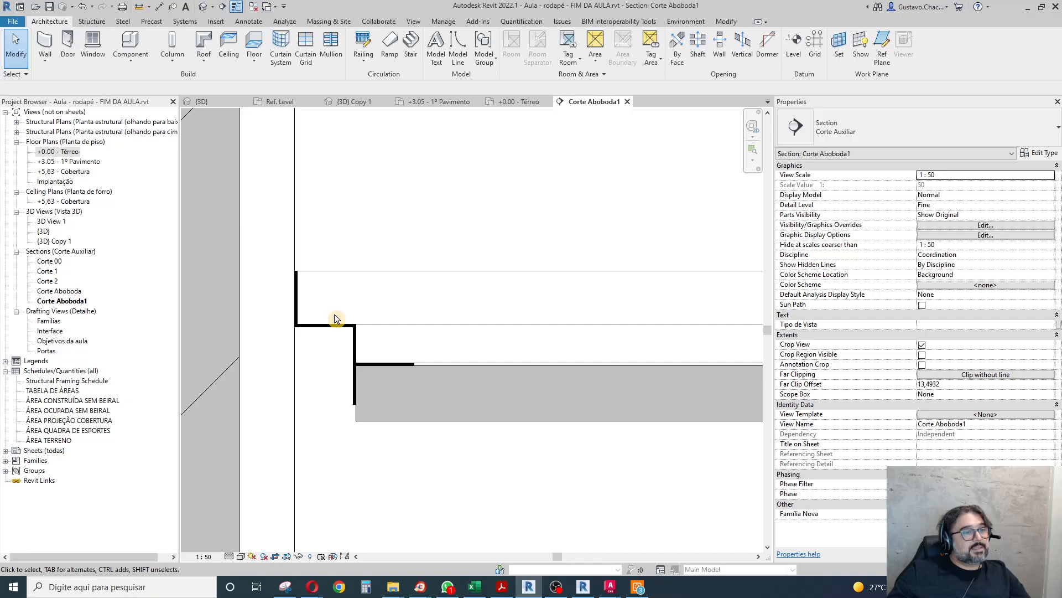
scroll(335, 318, down, 4)
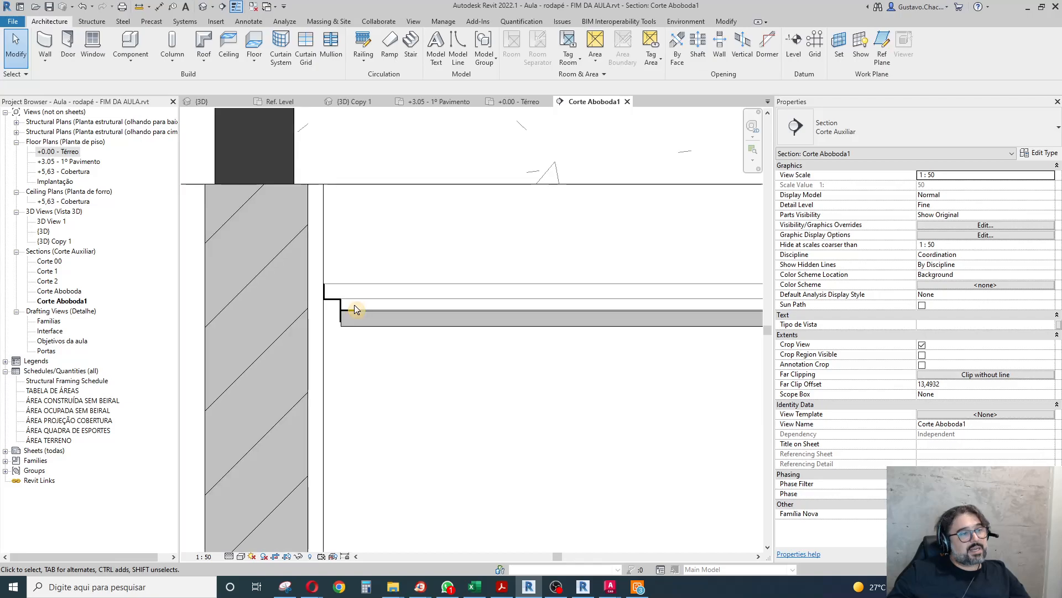
scroll(355, 309, up, 2)
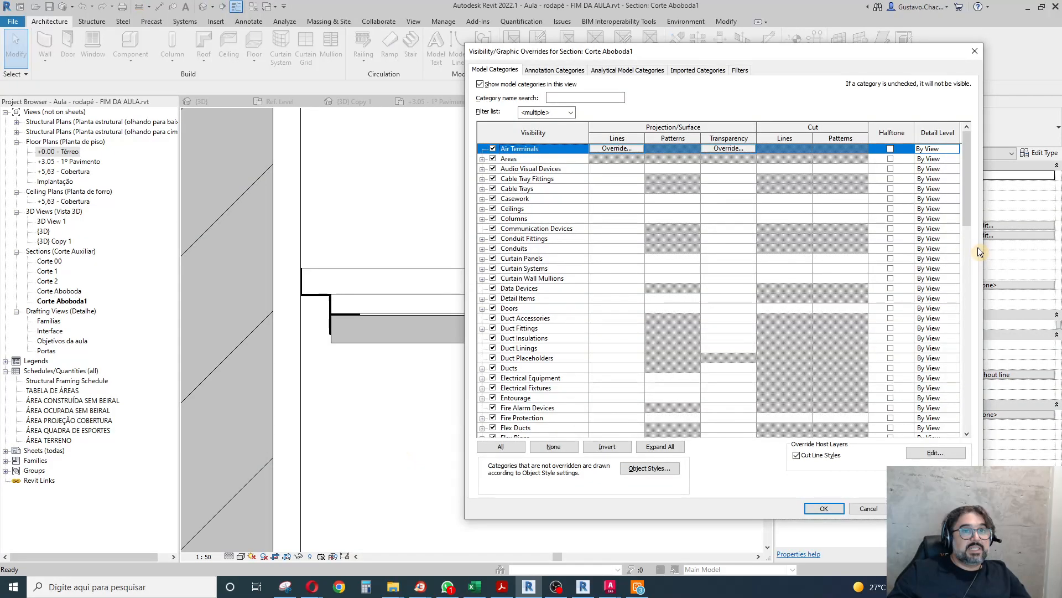
Expand the Walls category in section Corte Aboboda1's visibility and graphic overrides and examine its R1 and R3 subcategories.
drag(967, 224, 968, 430)
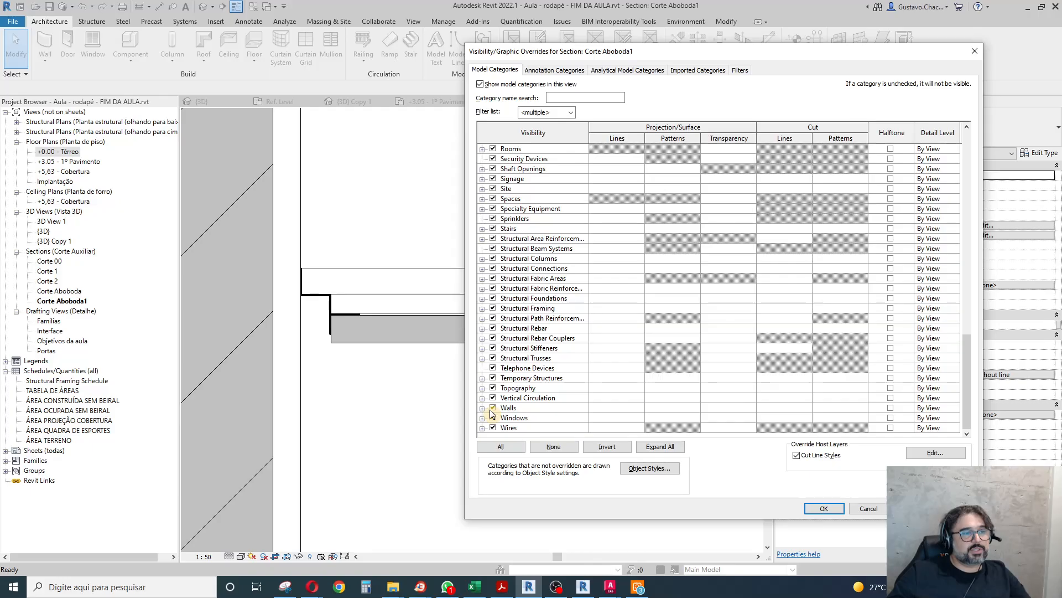
click(509, 409)
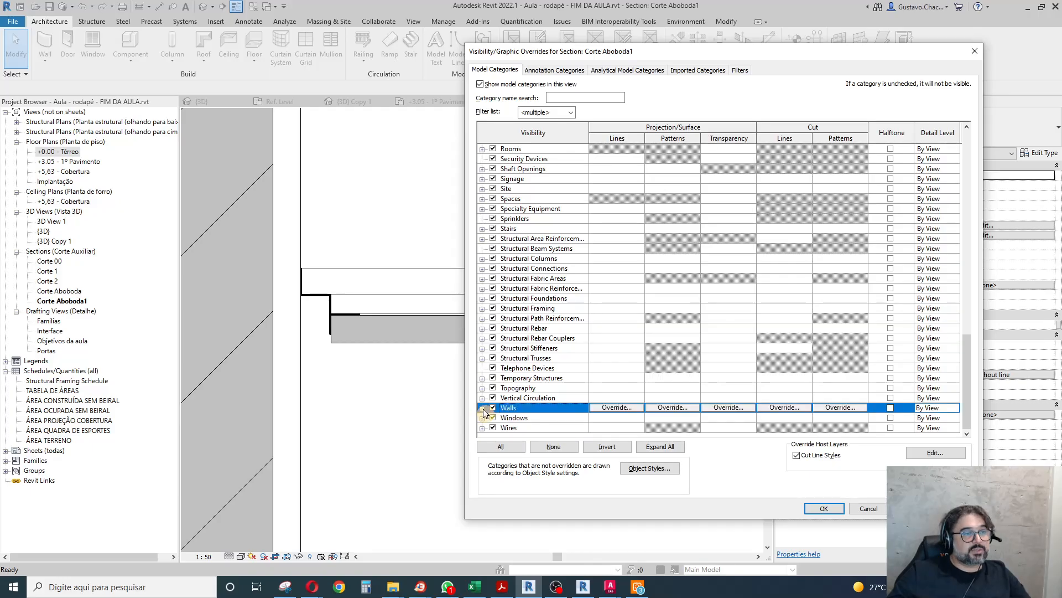
click(482, 408)
click(524, 390)
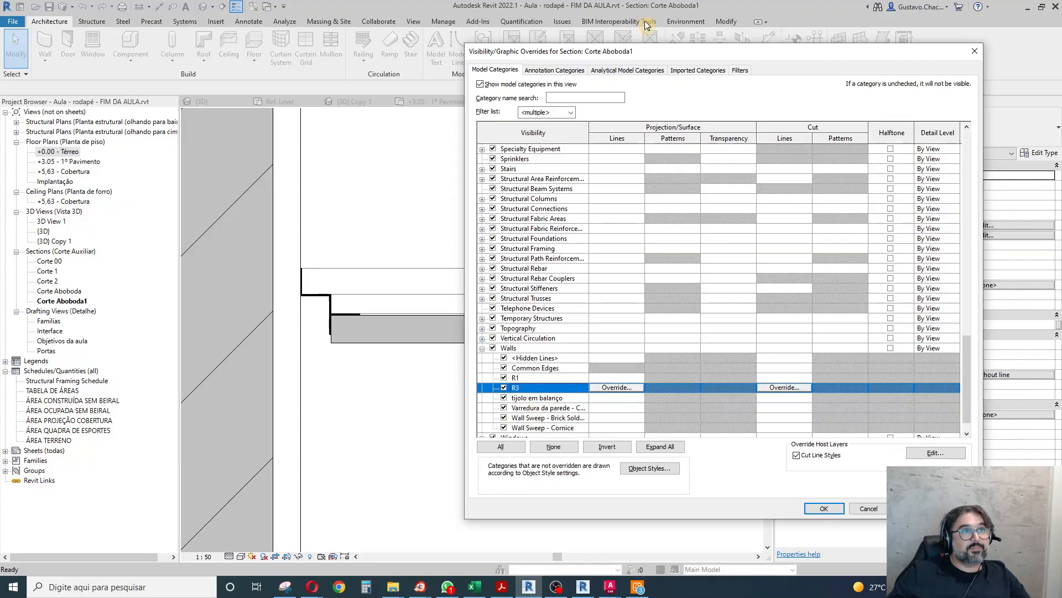
drag(645, 51, 437, 39)
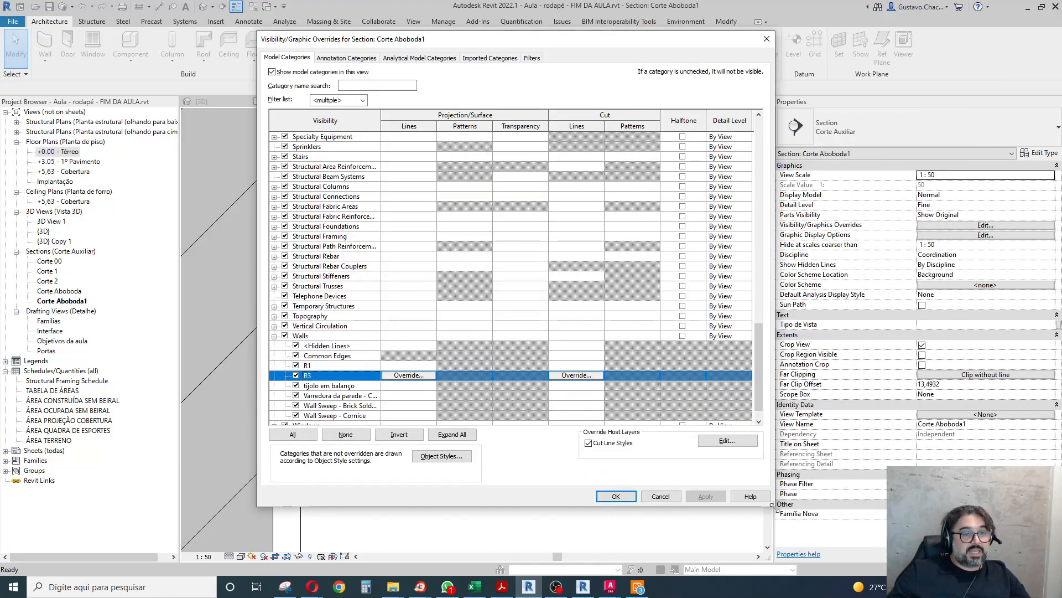
drag(772, 505, 981, 523)
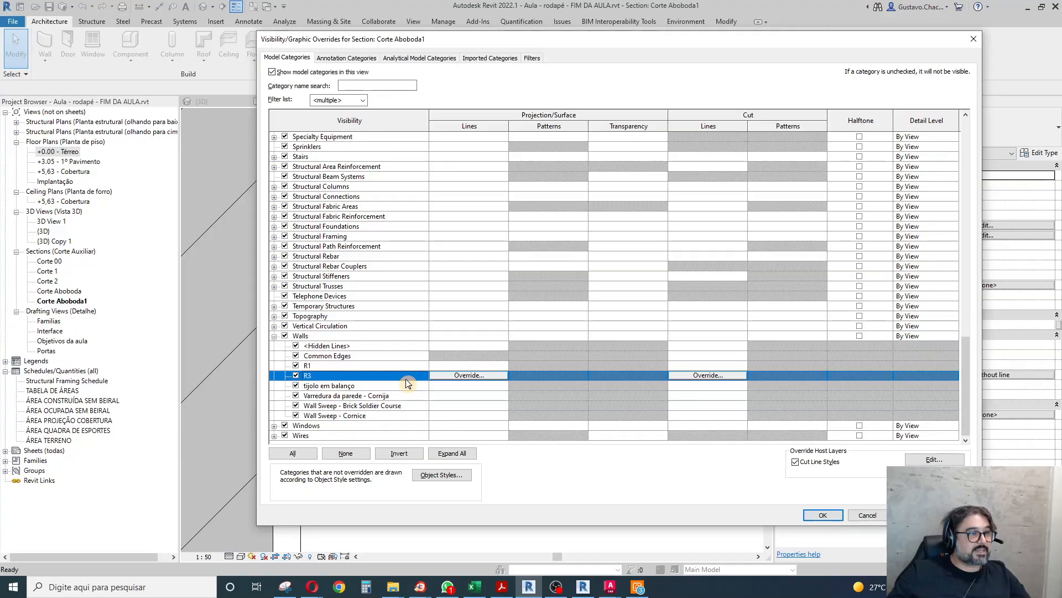
ctrl+click(337, 366)
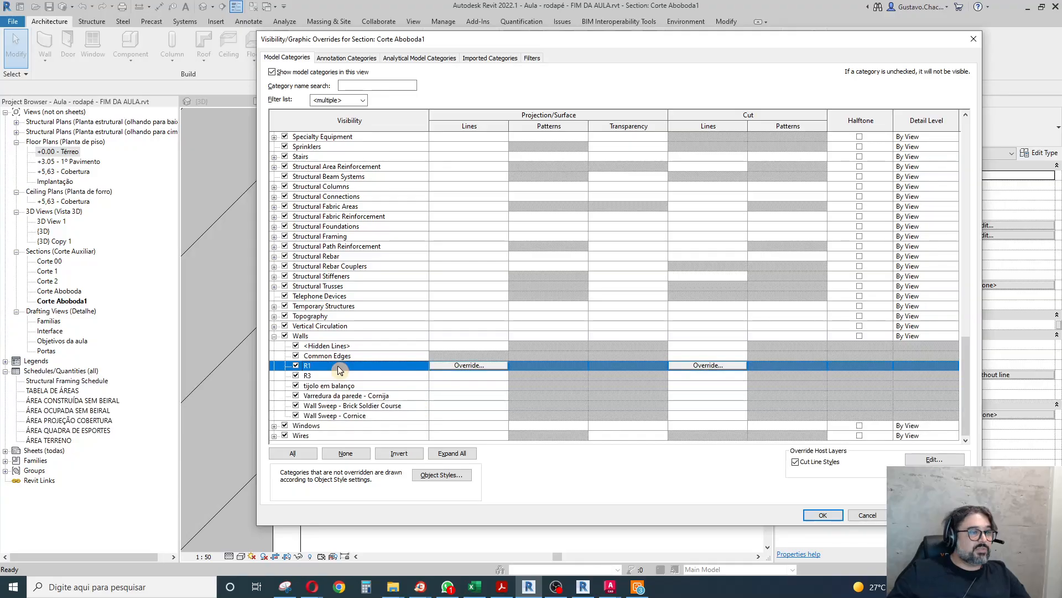
ctrl+click(337, 366)
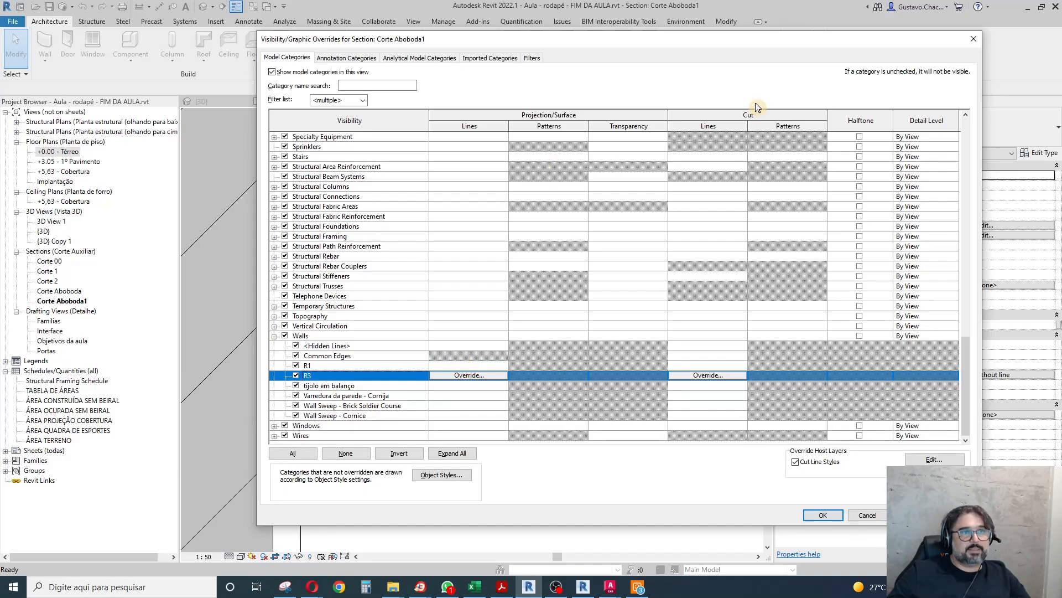
Rename the Walls subcategory R1 as "rodapé" in the Object Styles.
click(442, 474)
drag(687, 78, 409, 127)
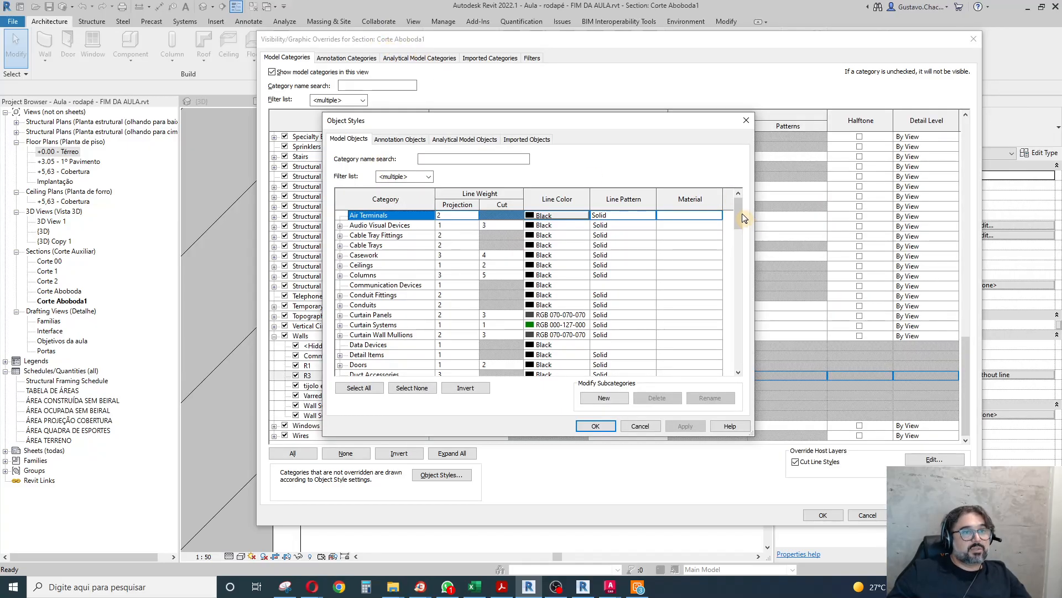
scroll(732, 248, down, 20)
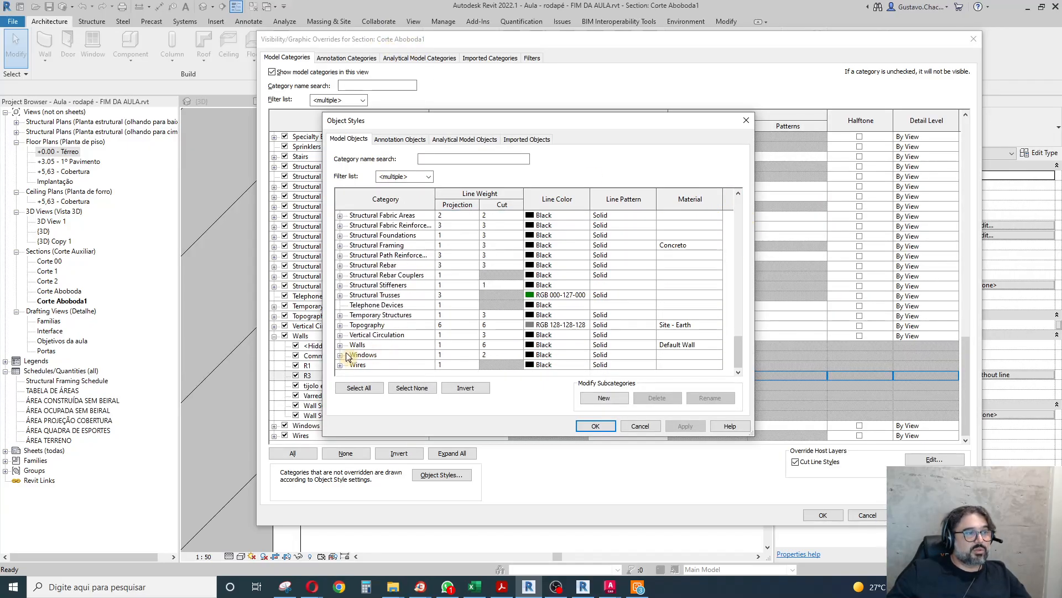
click(340, 344)
click(388, 320)
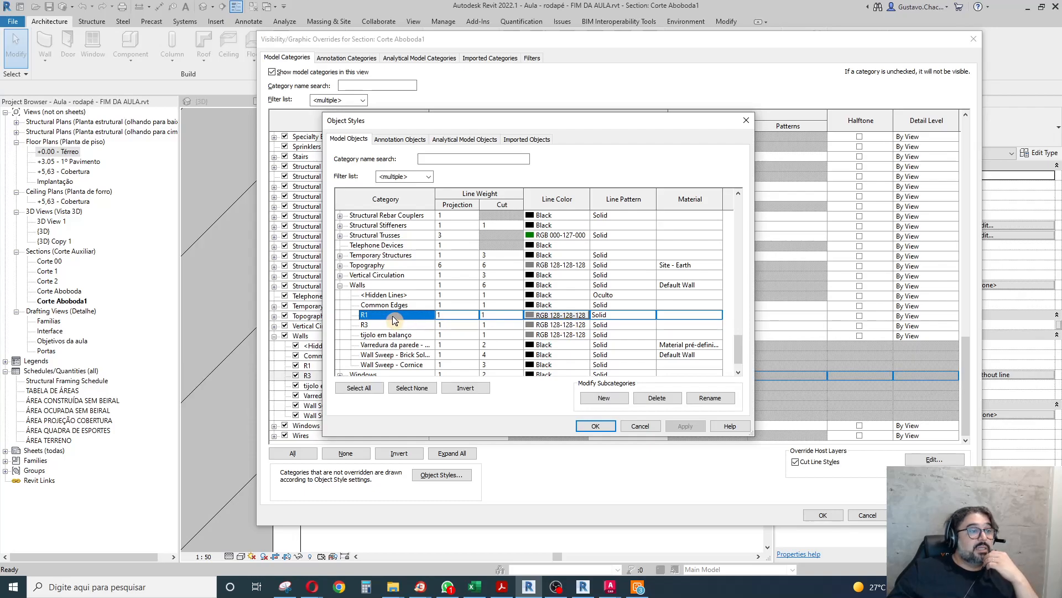
click(709, 398)
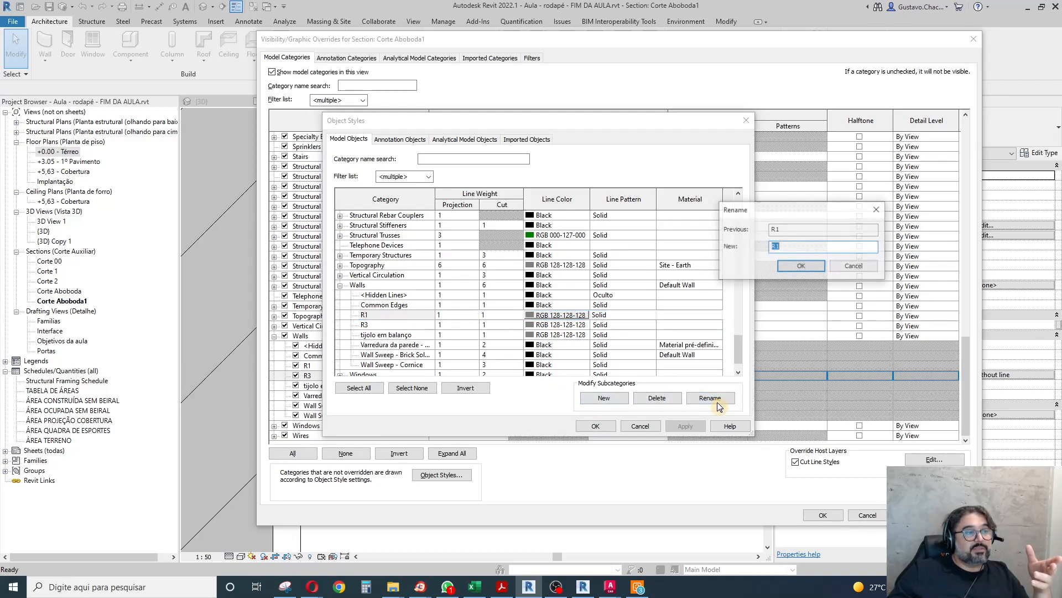
text(r)
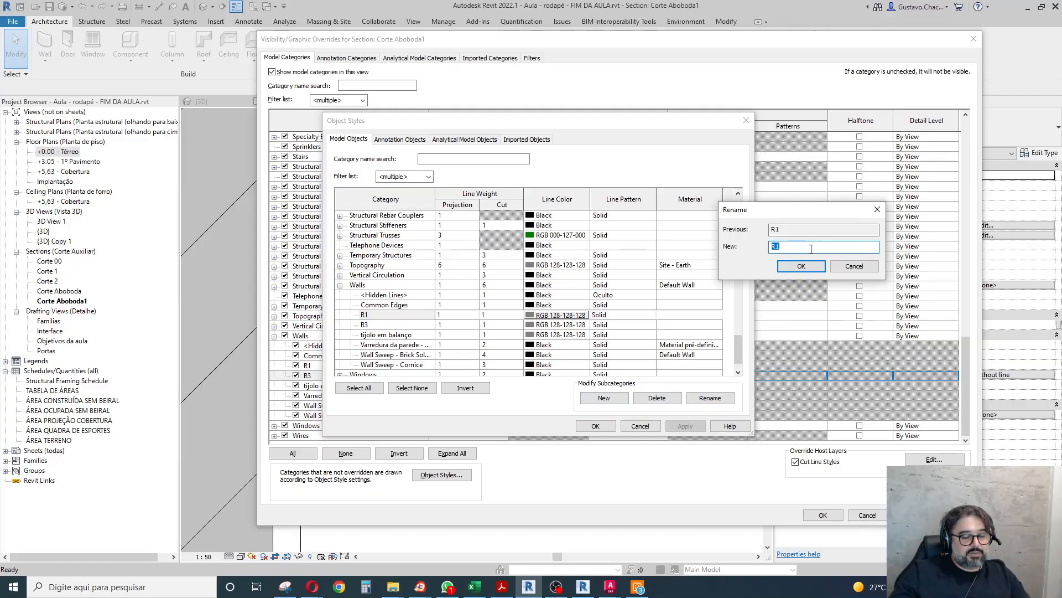
text(odapé)
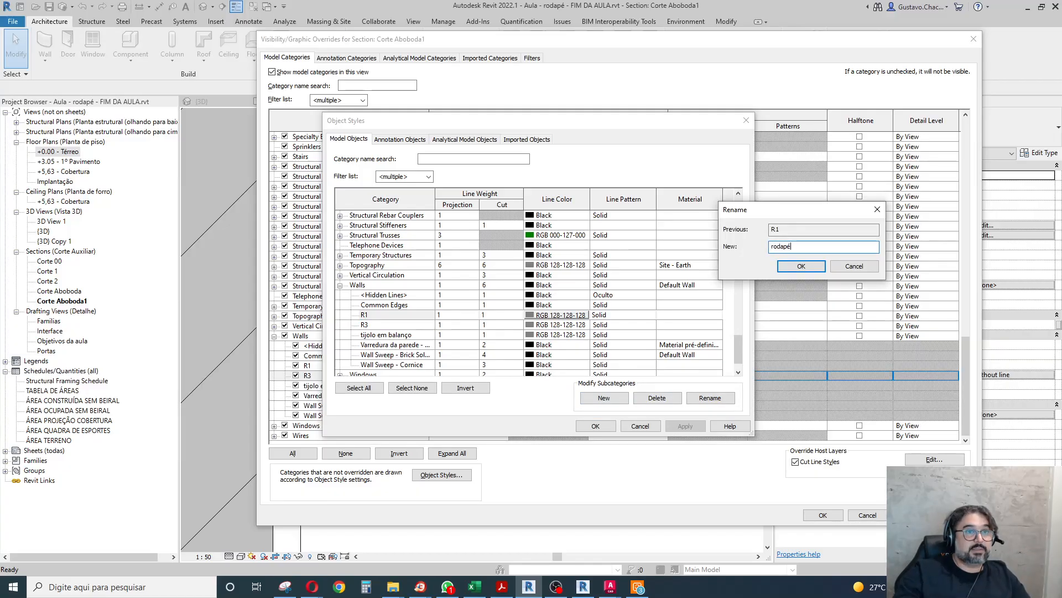
click(797, 267)
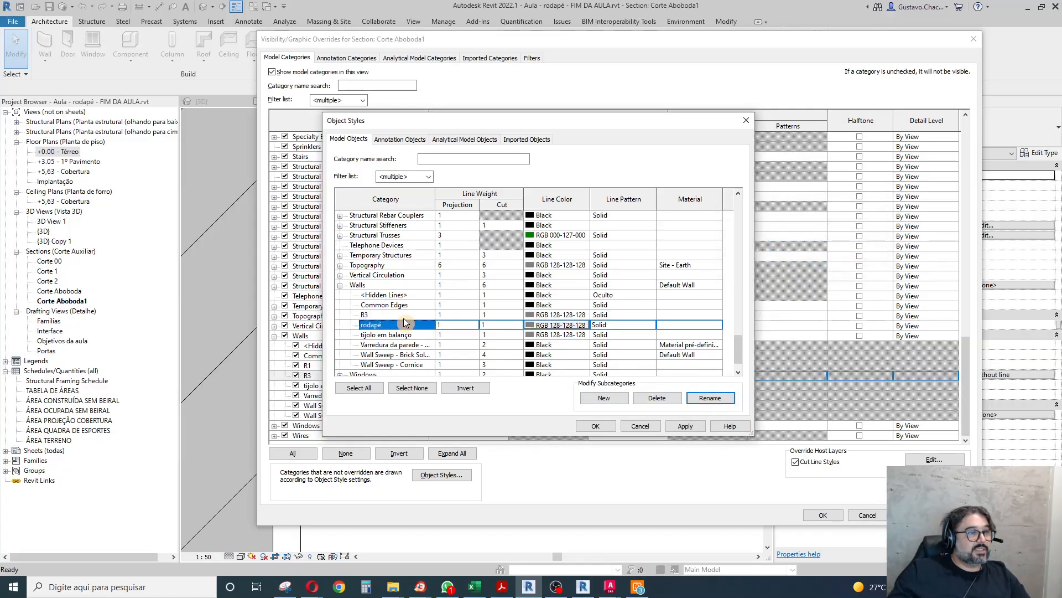
Rename the Walls subcategory R3 as "tabica" and accept the object style and visibility settings.
click(404, 314)
click(703, 398)
text(tabica)
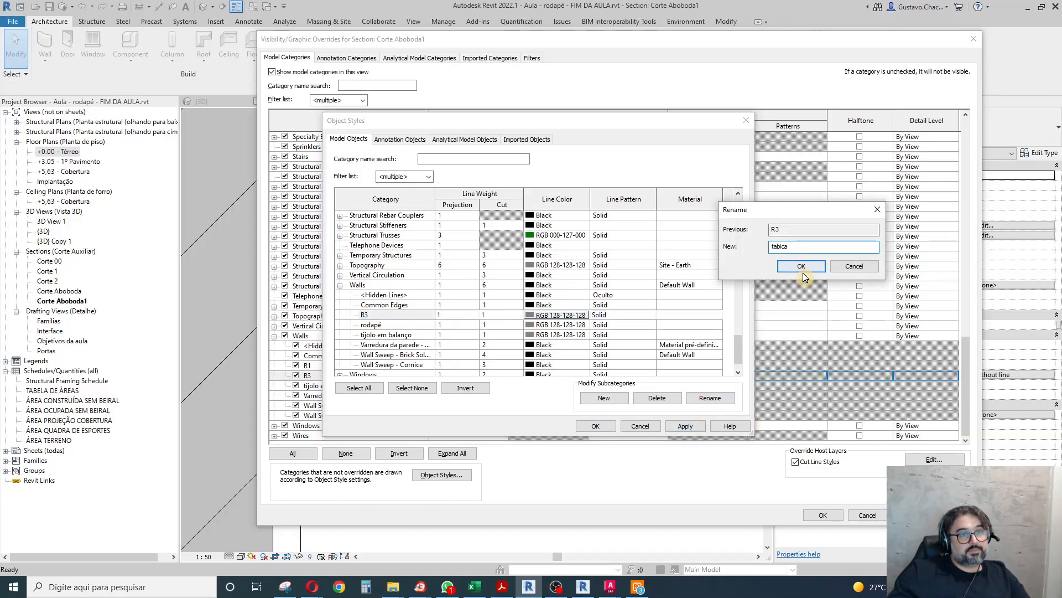
click(801, 266)
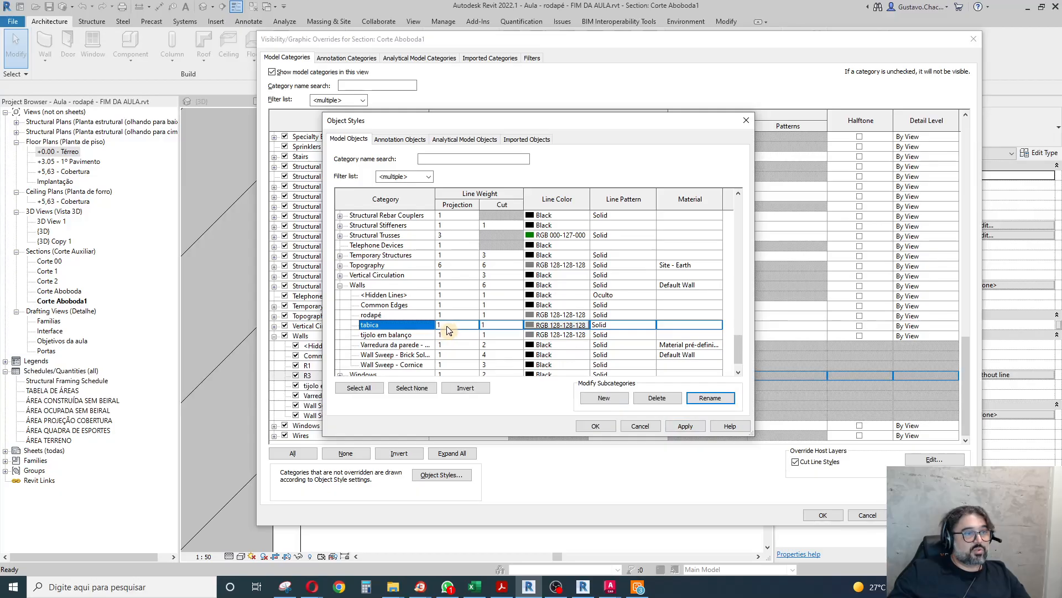
click(603, 430)
click(821, 514)
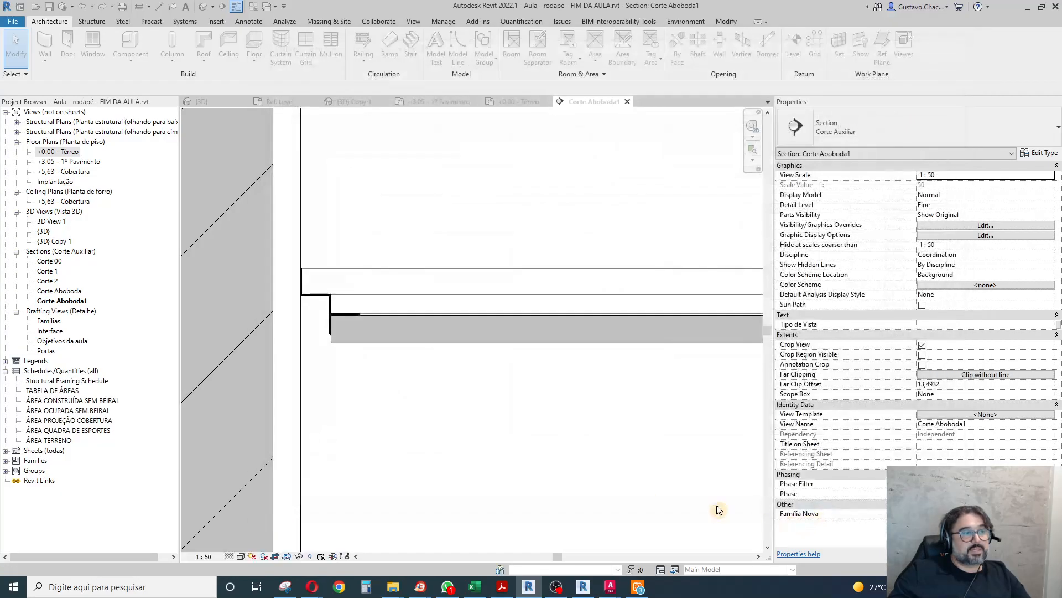
Close the project's inactive views, keeping section Corte Aboboda1 open.
scroll(297, 271, up, 3)
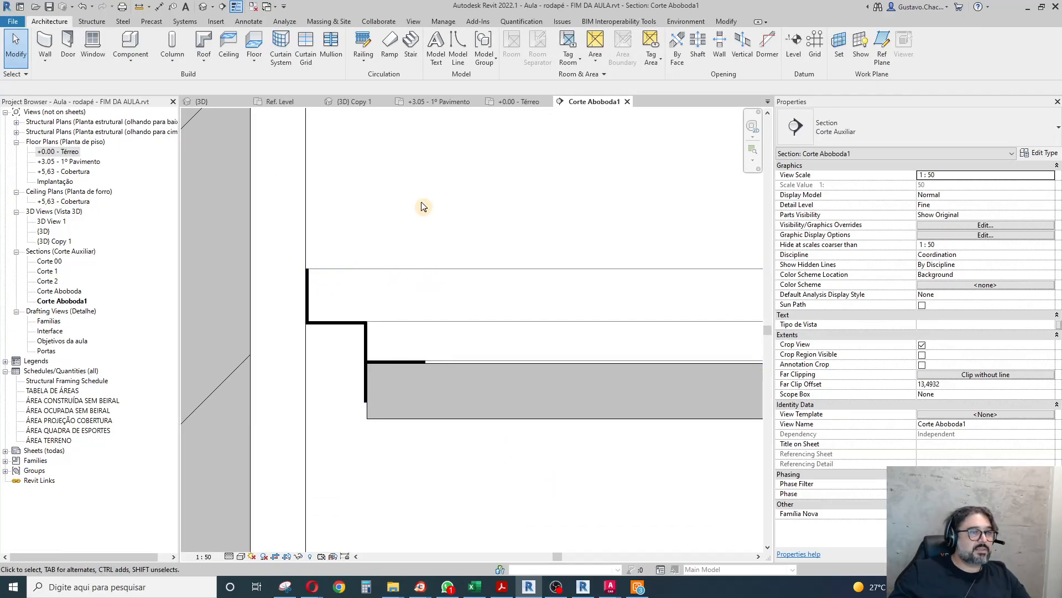
scroll(422, 215, down, 6)
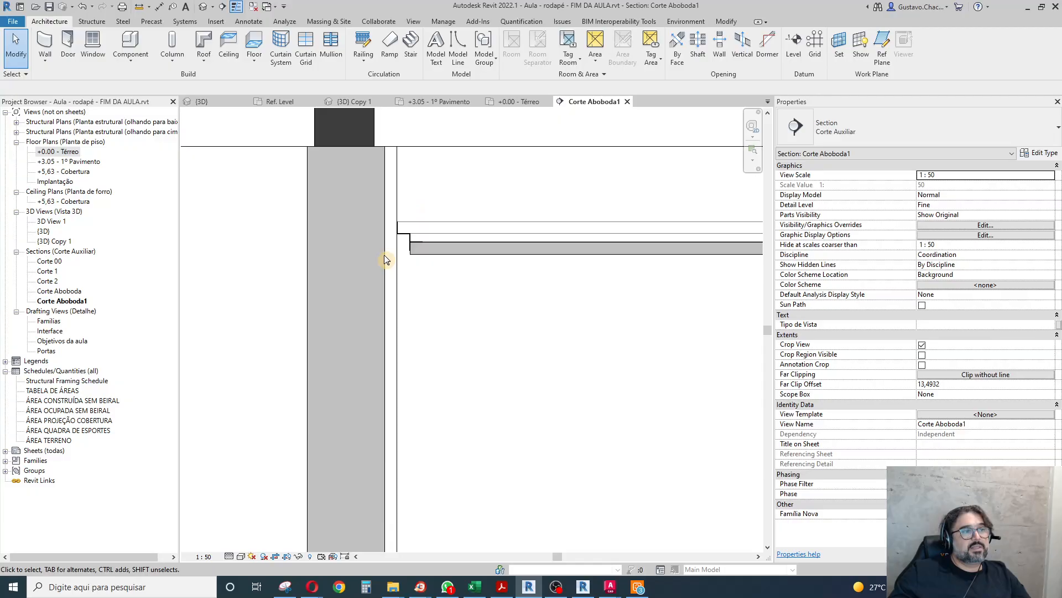
scroll(386, 260, down, 3)
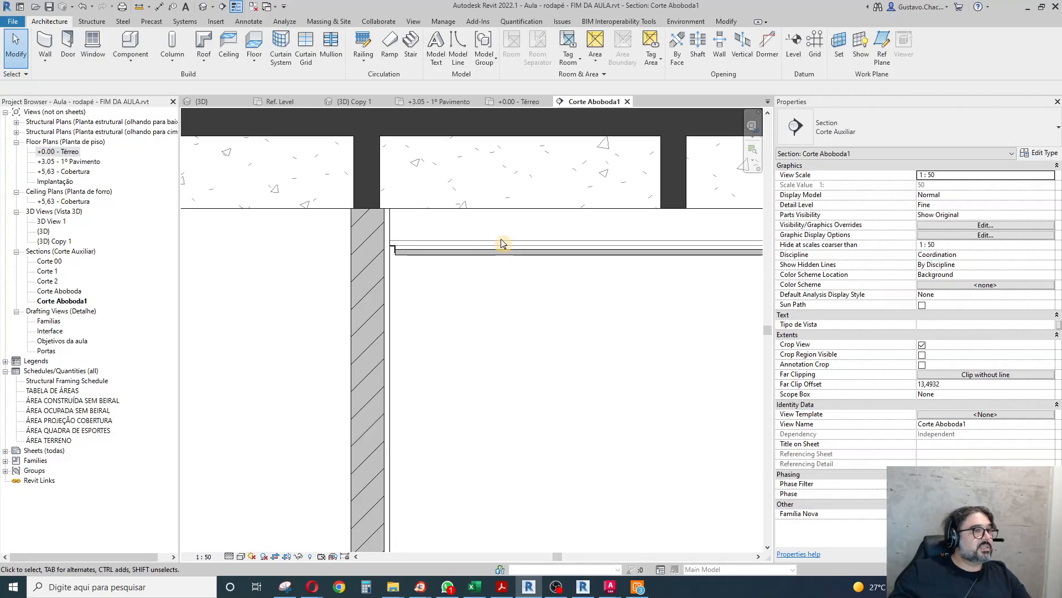
click(253, 7)
Examine the cut skirting at the base of the upper-floor wall in section Corte Aboboda1.
scroll(394, 299, down, 4)
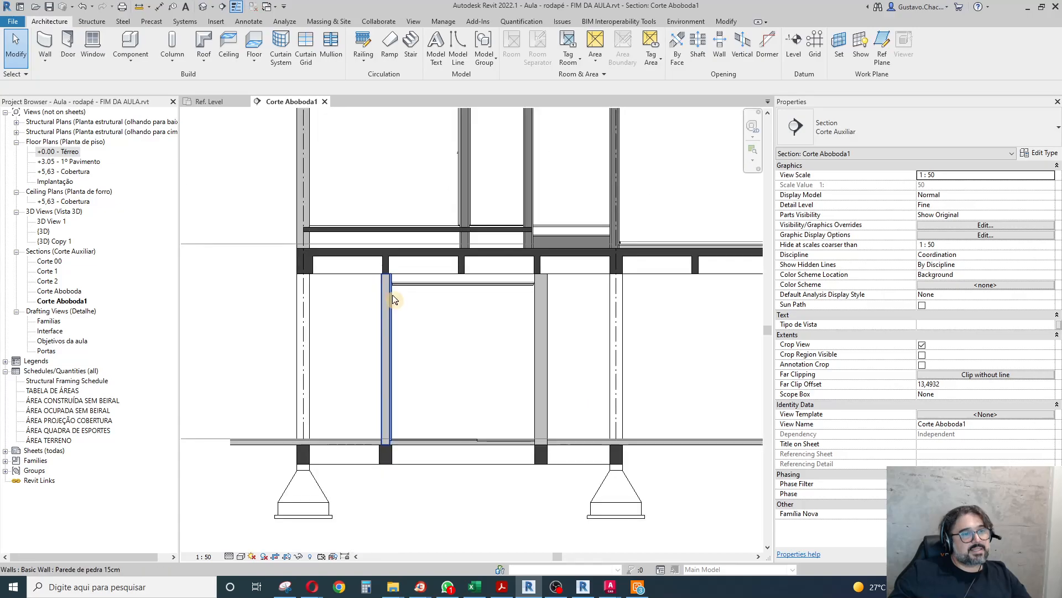
scroll(617, 228, up, 1)
scroll(588, 263, up, 4)
scroll(588, 263, up, 1)
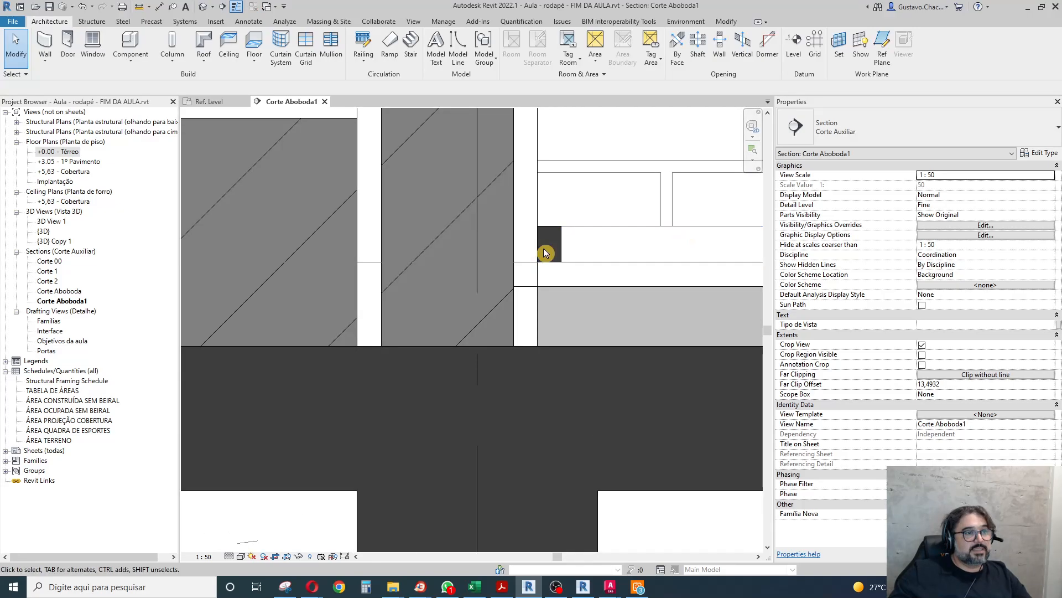
Join the geometry of the upper-floor Alvenaria 15cm wall with the light-grey floor layer beneath the skirting.
scroll(313, 370, down, 3)
scroll(318, 382, down, 2)
middle_drag(326, 404, 451, 418)
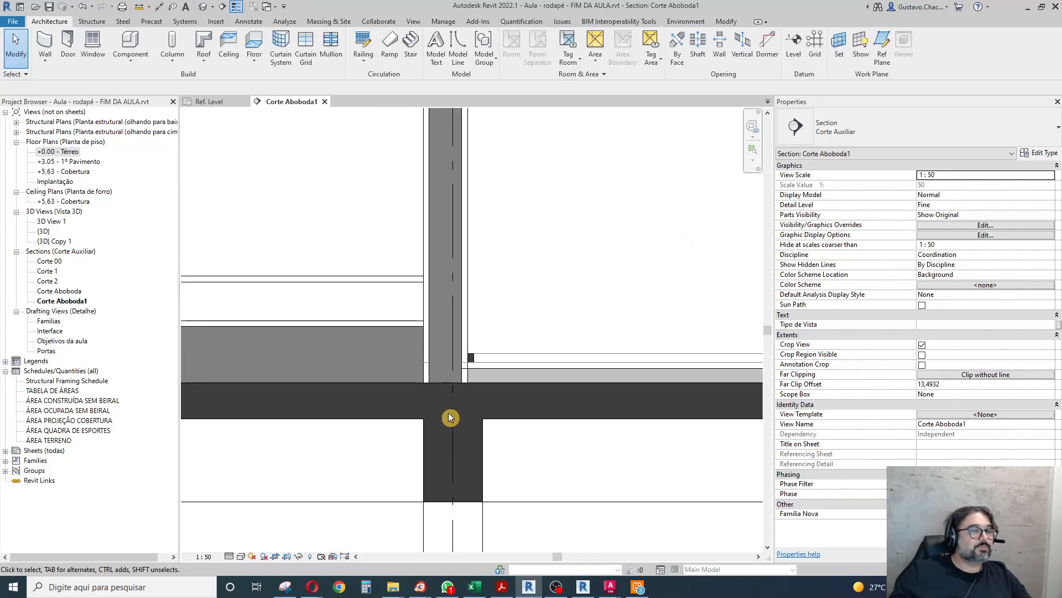
scroll(449, 418, up, 2)
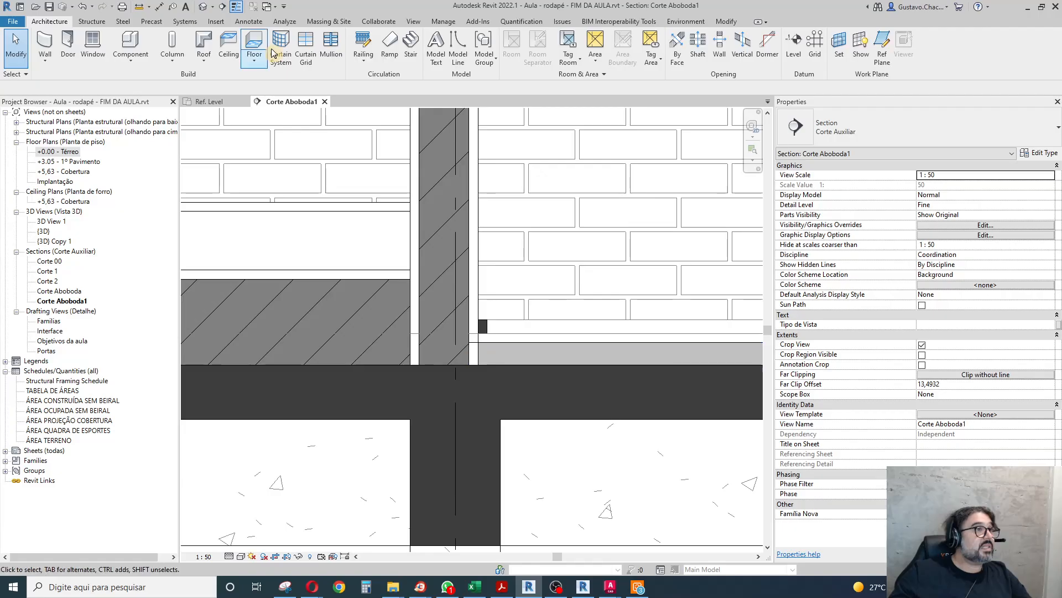
click(729, 22)
click(130, 62)
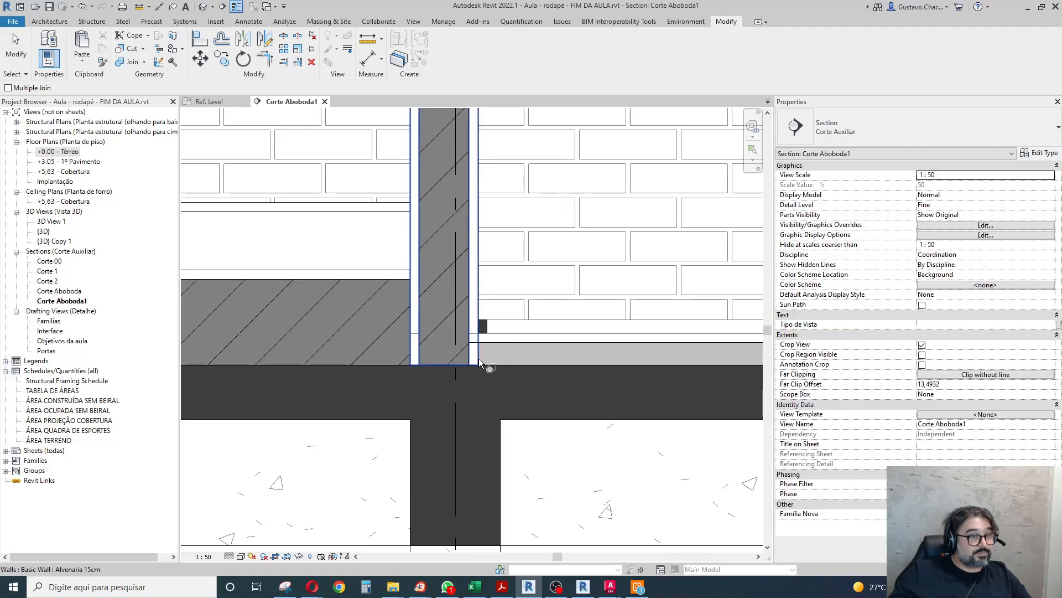
click(479, 357)
click(473, 344)
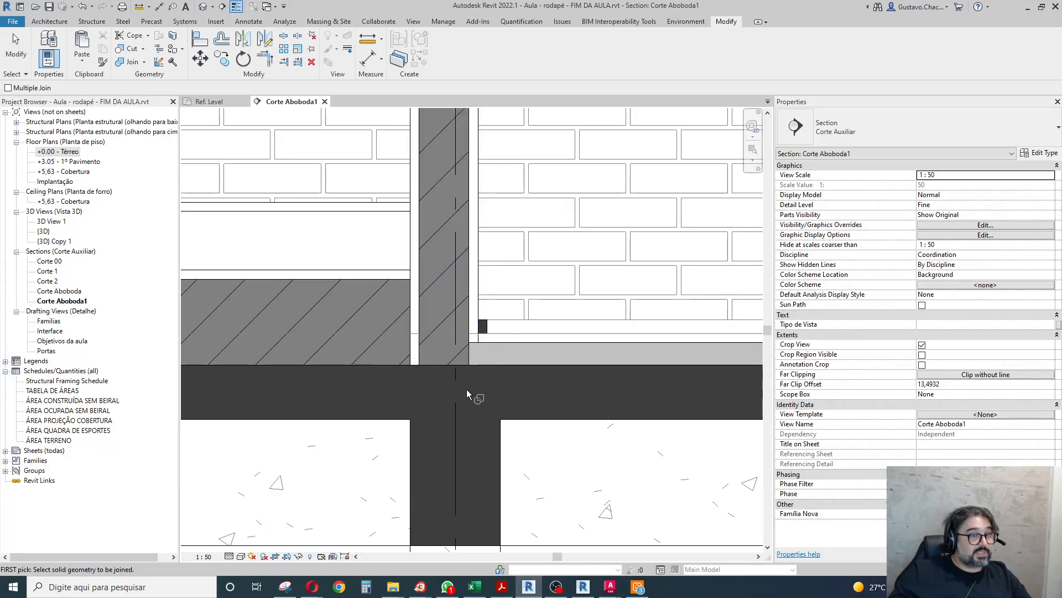
key(Escape)
scroll(436, 326, down, 5)
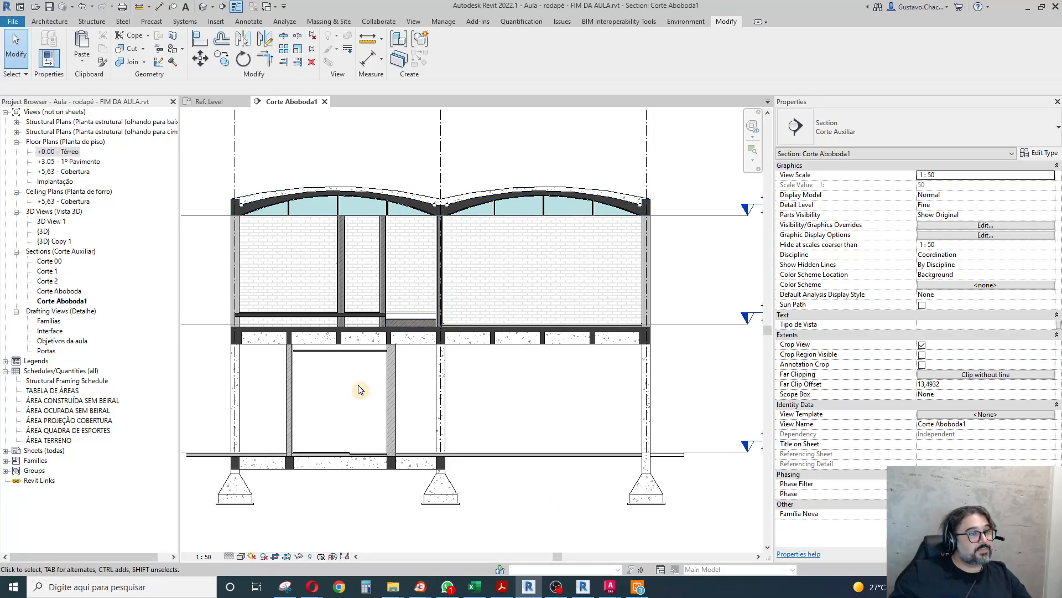
scroll(357, 387, down, 2)
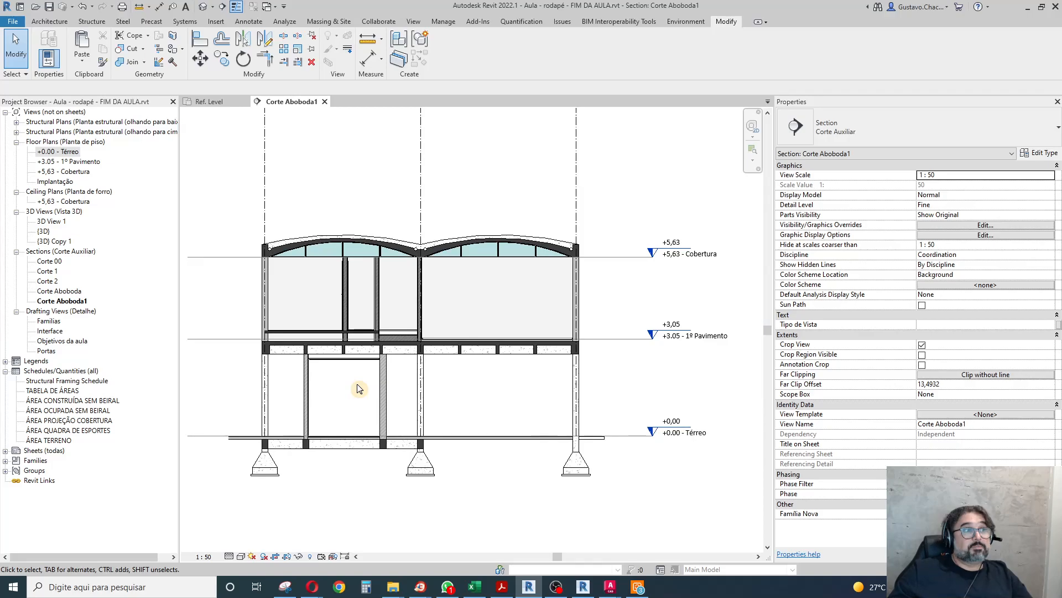